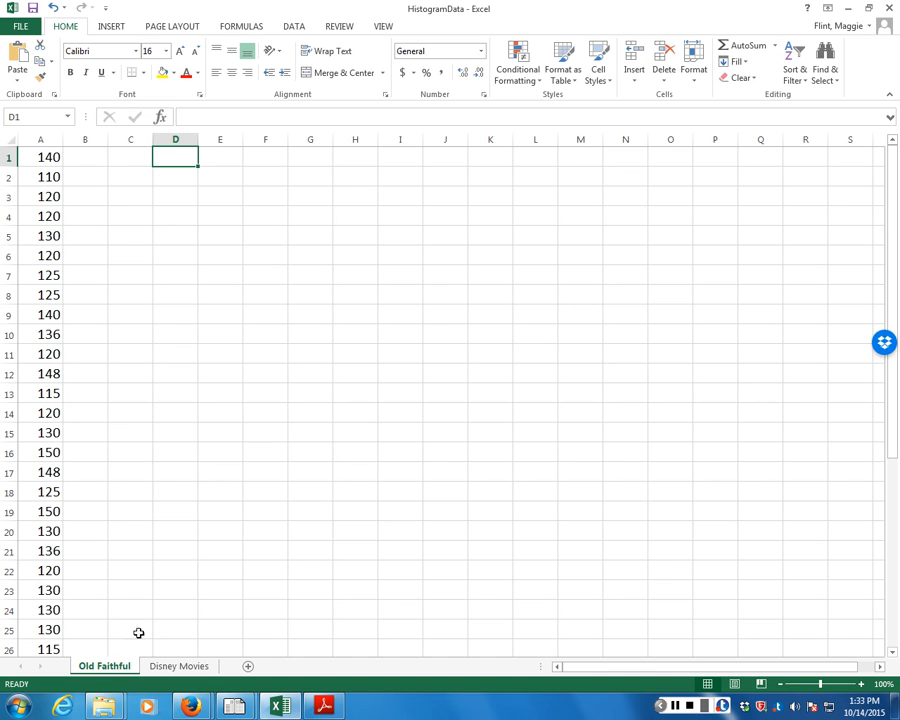
Switch to Adobe Reader, open the Old Faithful worksheet PDF from the Ch 2 Handouts folder in Fall 2015, and move its window off the spreadsheet data.
left_click(325, 706)
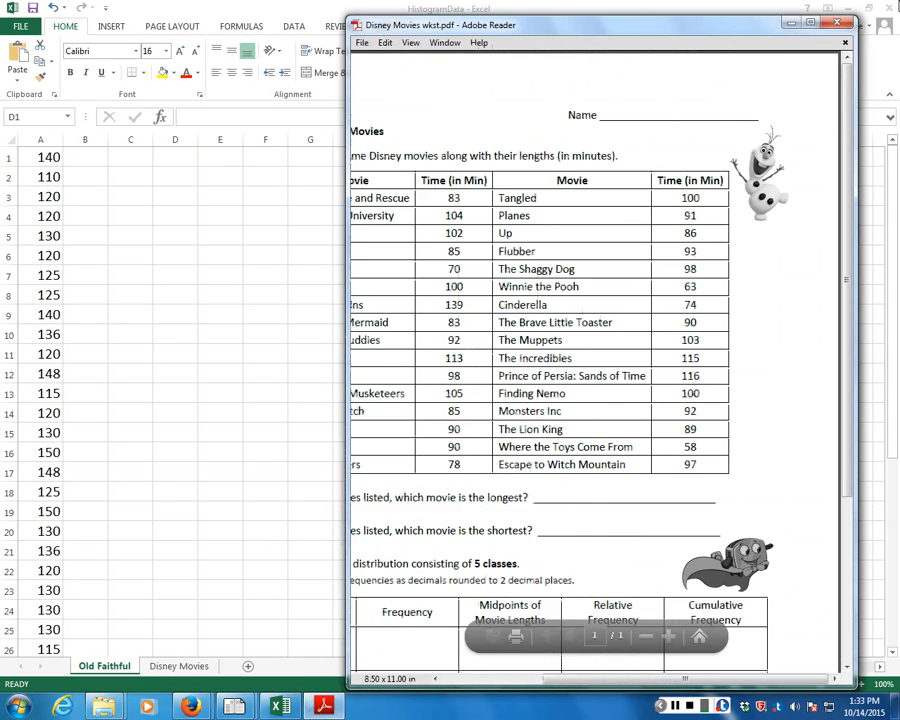
left_click(363, 46)
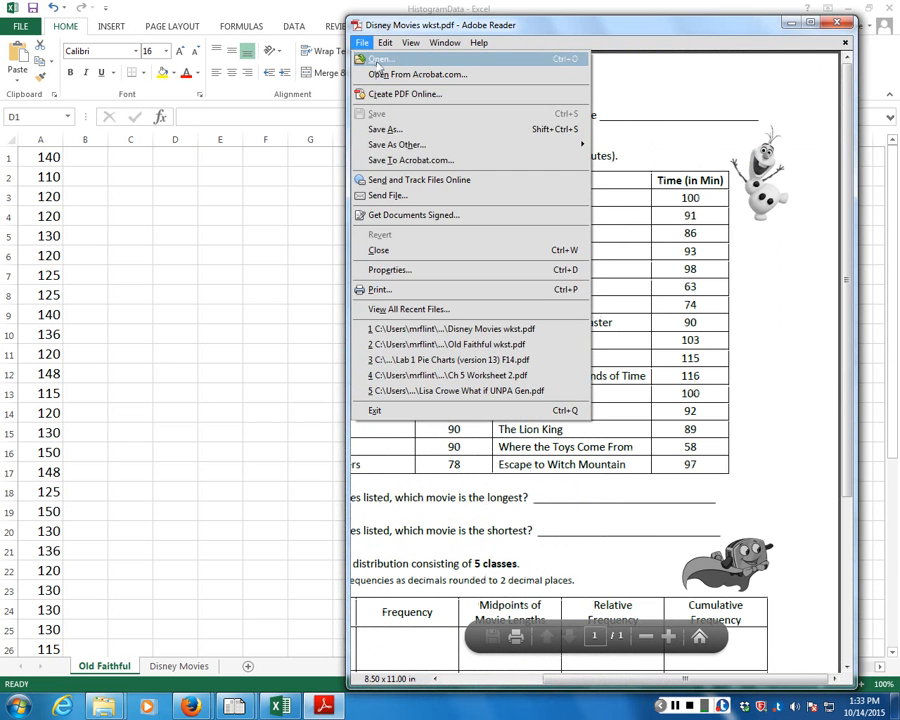
left_click(378, 61)
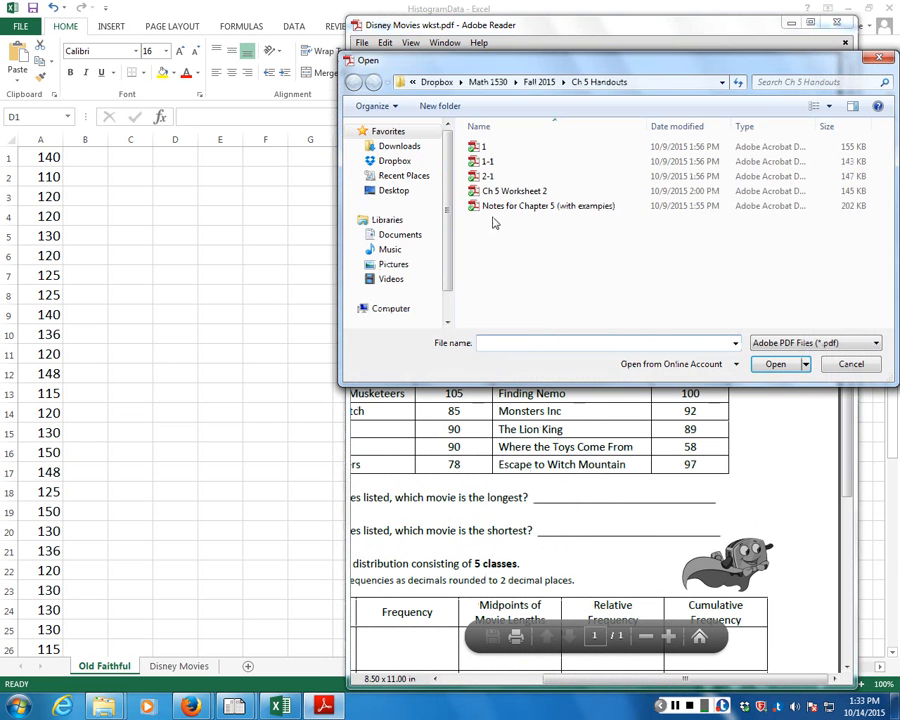
left_click(534, 88)
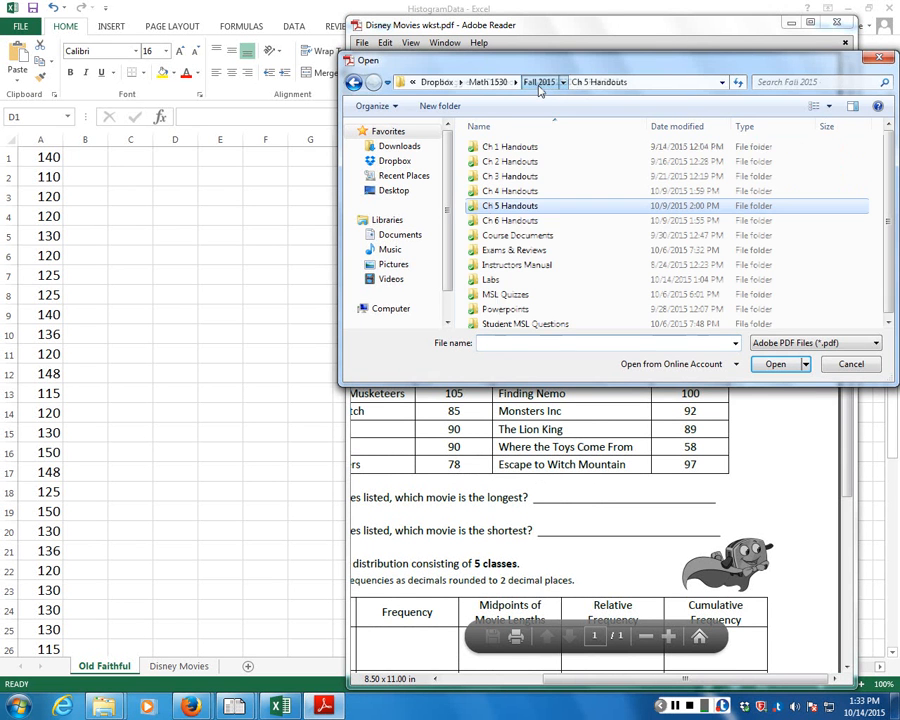
left_click(510, 161)
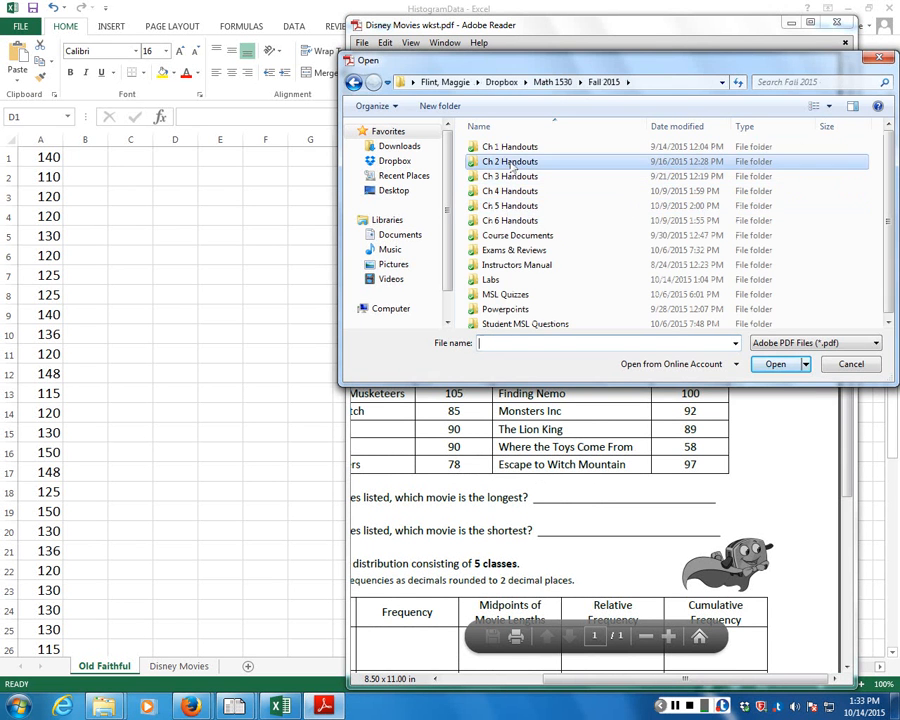
double_click(510, 161)
left_click(512, 191)
double_click(512, 191)
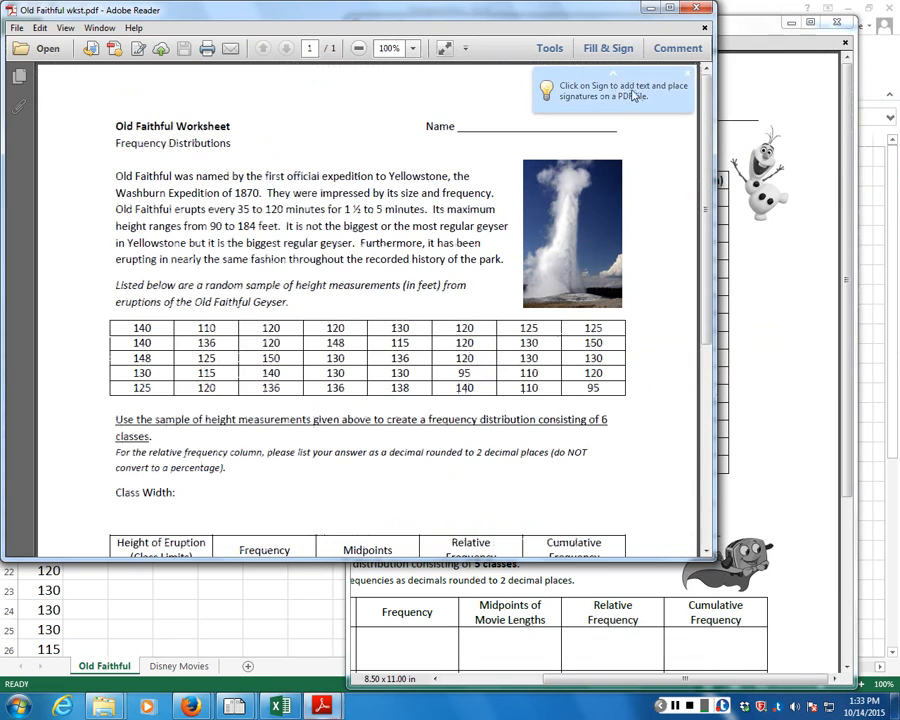
left_click_drag(558, 18, 743, 22)
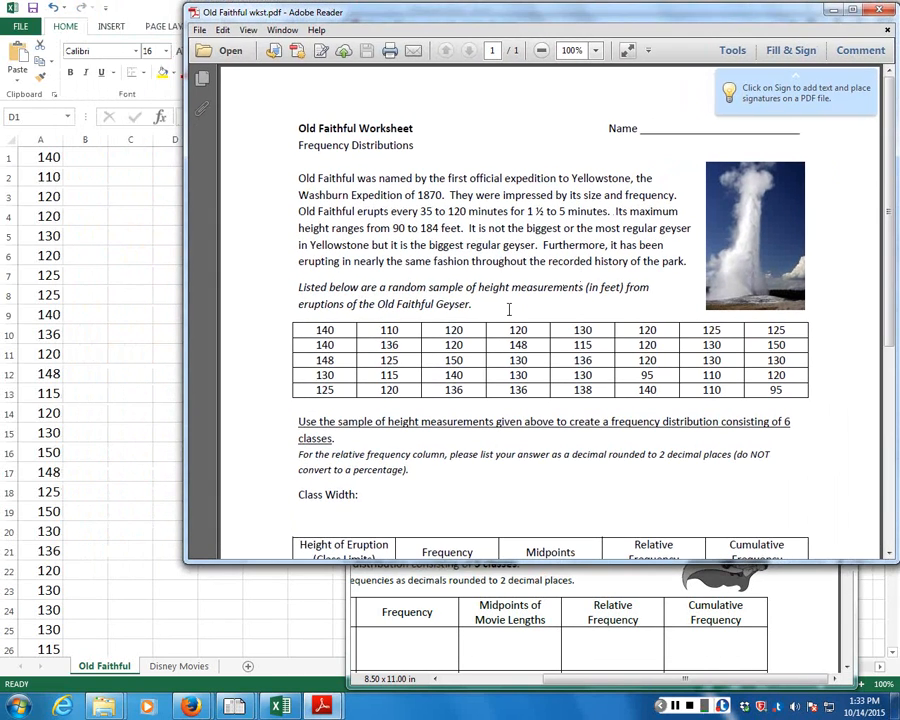
View the Disney Movies worksheet PDF and the matching Disney Movies sheet in Excel, and return to the Old Faithful sheet.
left_click(412, 656)
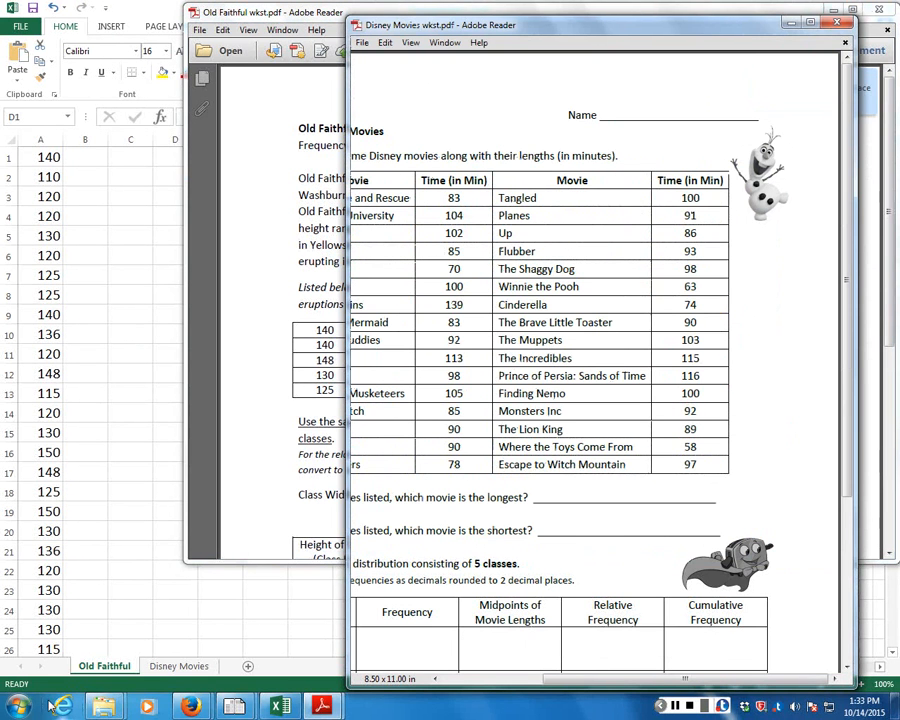
left_click(38, 495)
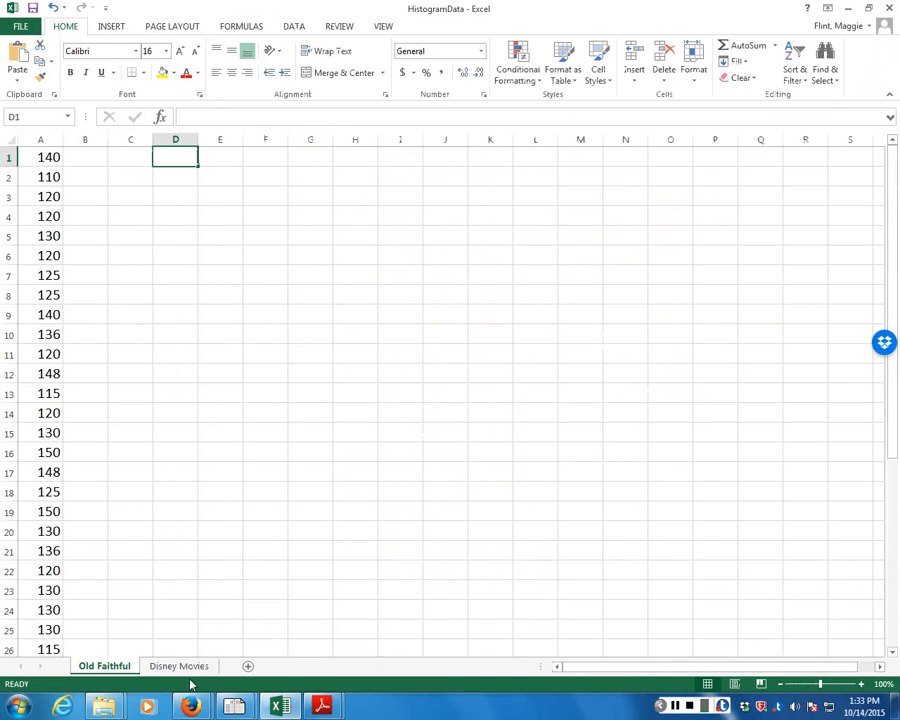
left_click(183, 667)
left_click(177, 474)
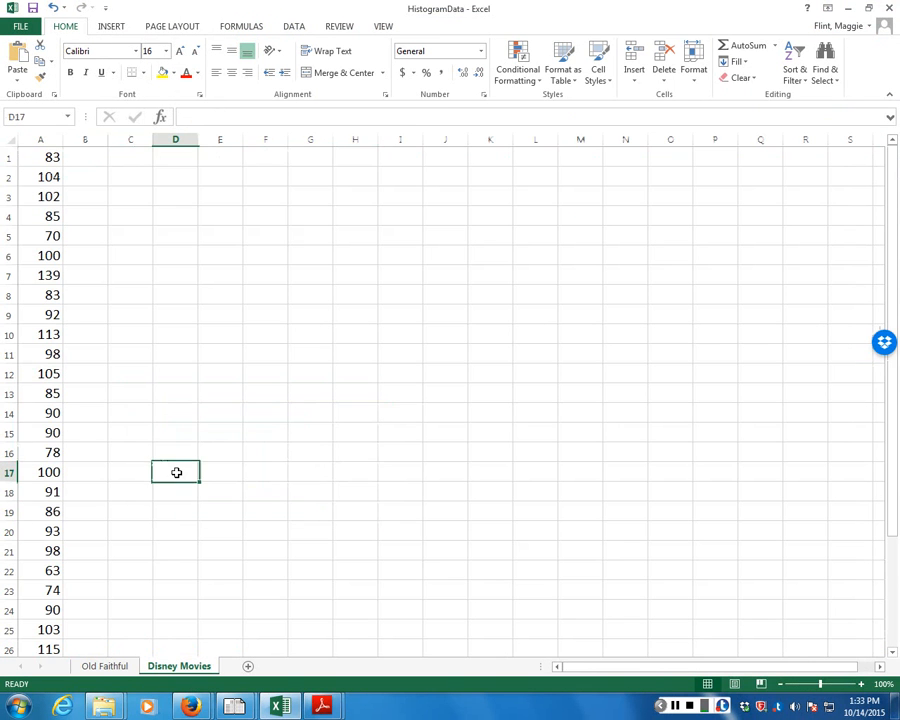
left_click(108, 666)
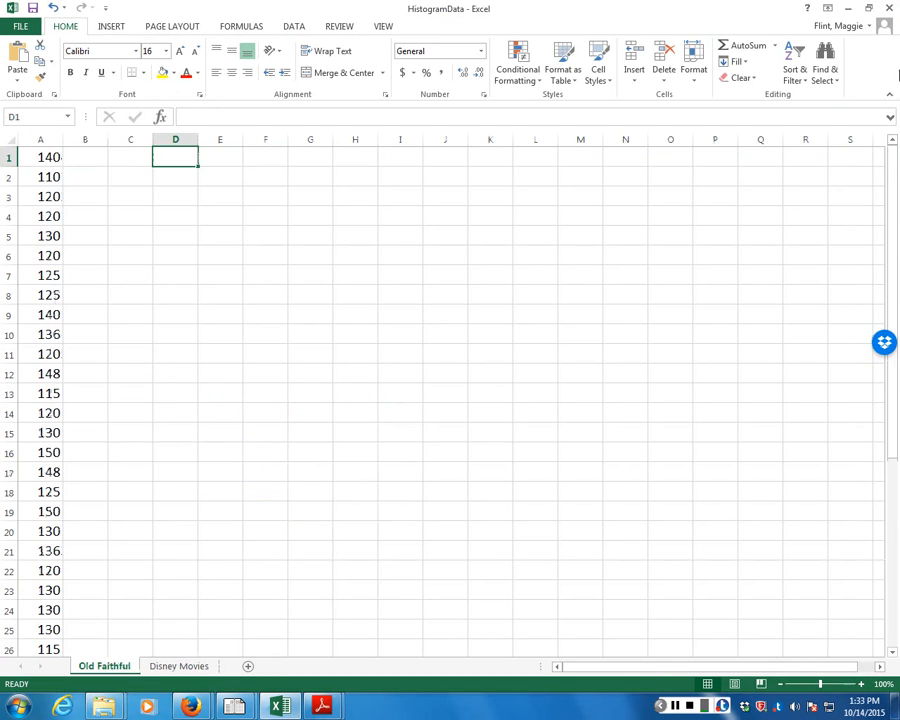
Minimize the Excel workbook and both worksheet PDF windows to clear the desktop.
left_click(889, 7)
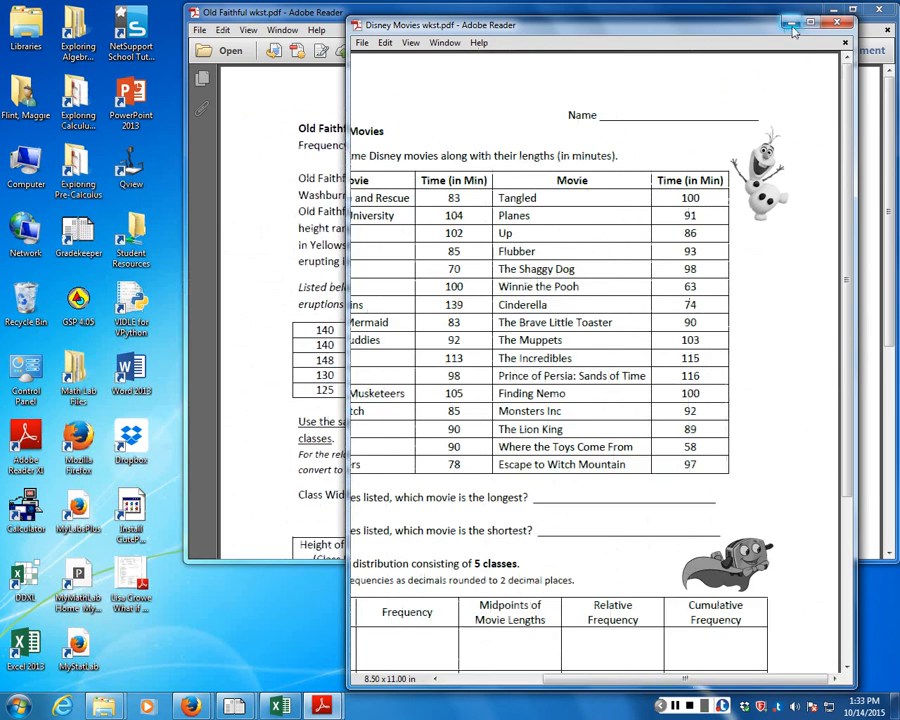
left_click(793, 24)
left_click(849, 10)
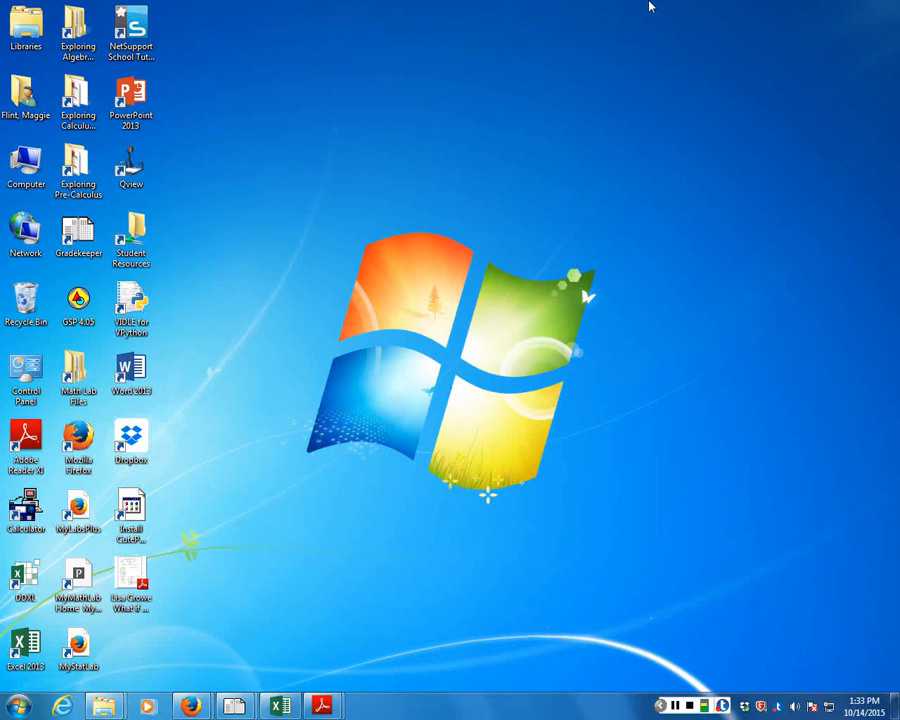
Switch back to the HistogramData workbook in Excel and copy all of column A on the Old Faithful sheet into column C.
left_click(280, 706)
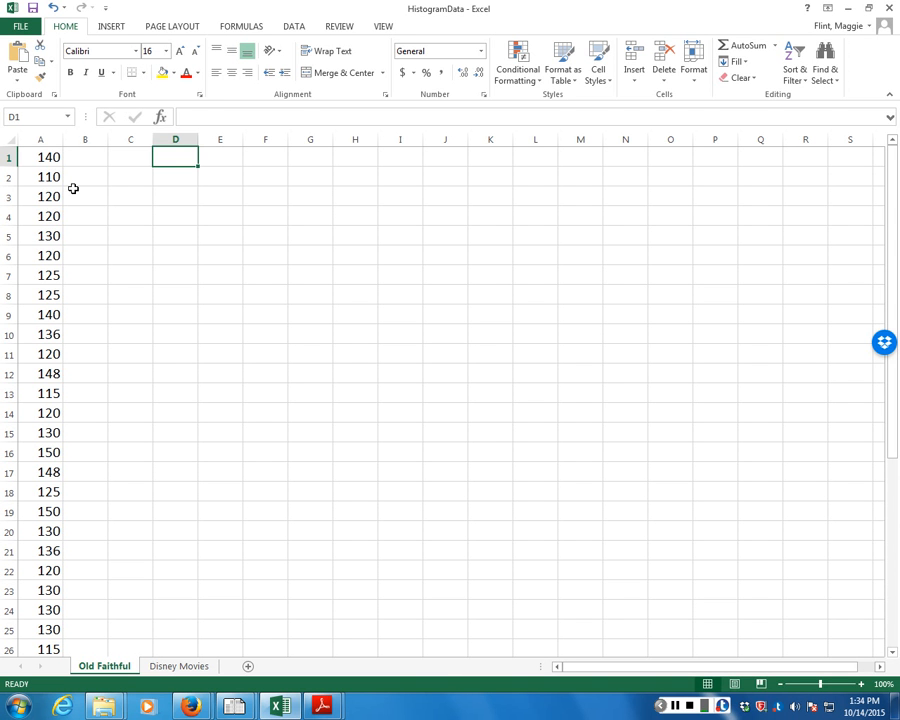
left_click(38, 139)
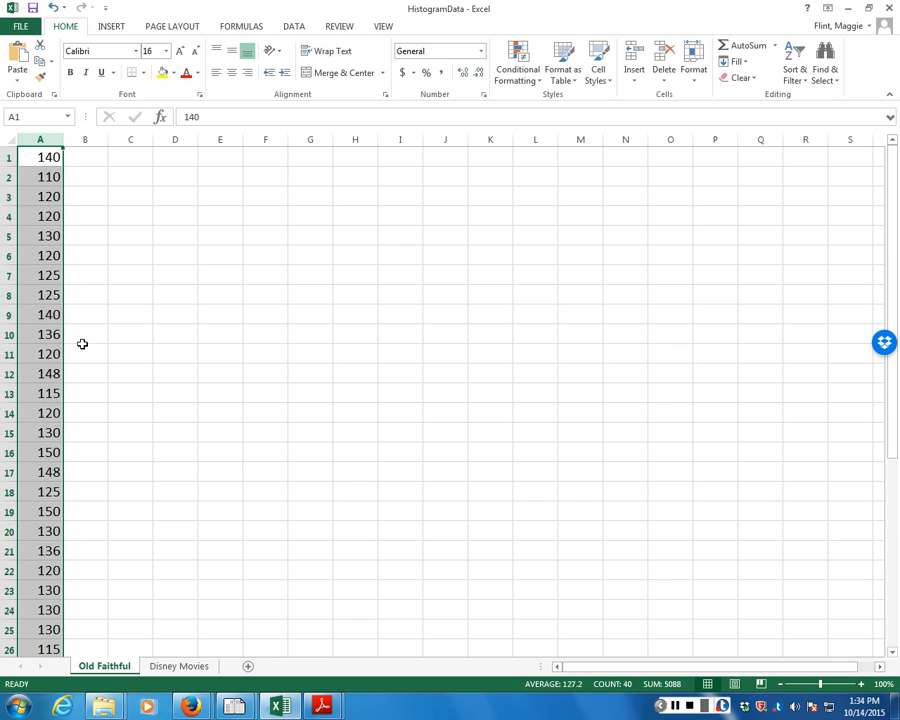
scroll(114, 277, "down", 3)
scroll(108, 290, "down", 7)
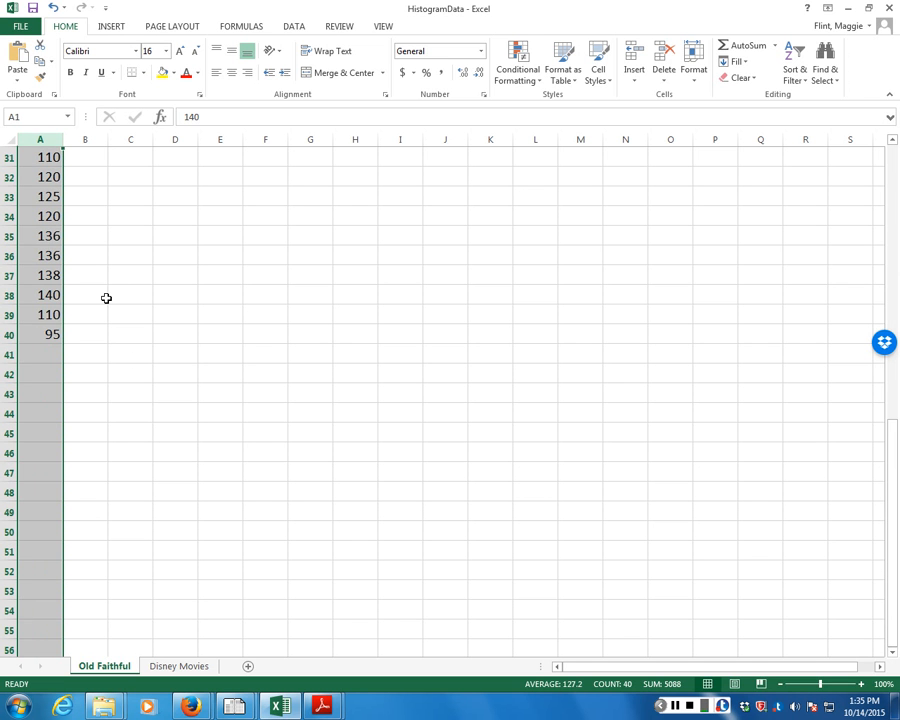
scroll(101, 298, "up", 10)
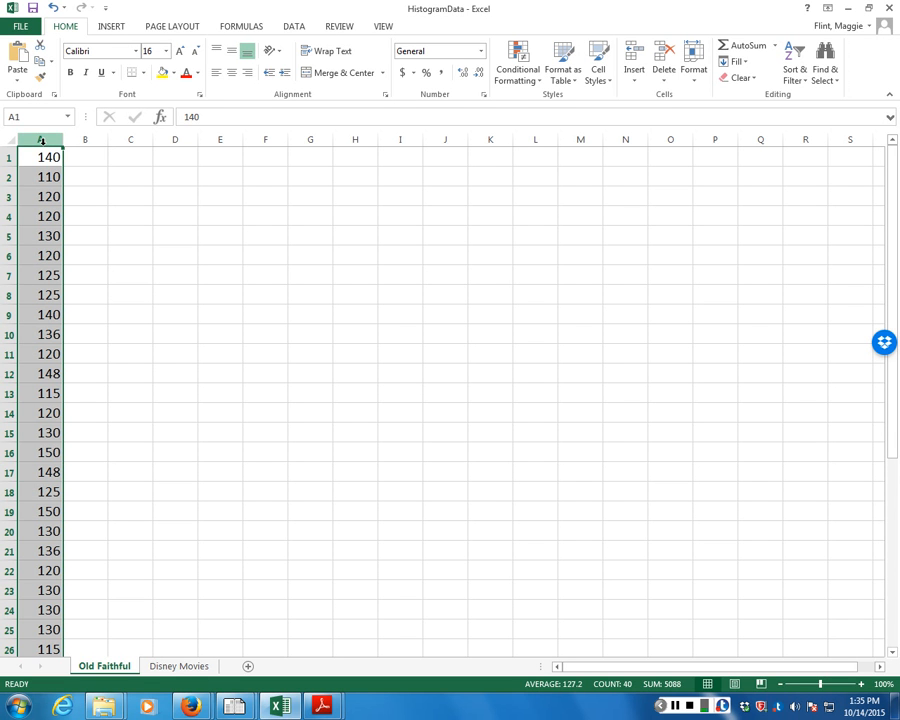
left_click(43, 64)
right_click(43, 180)
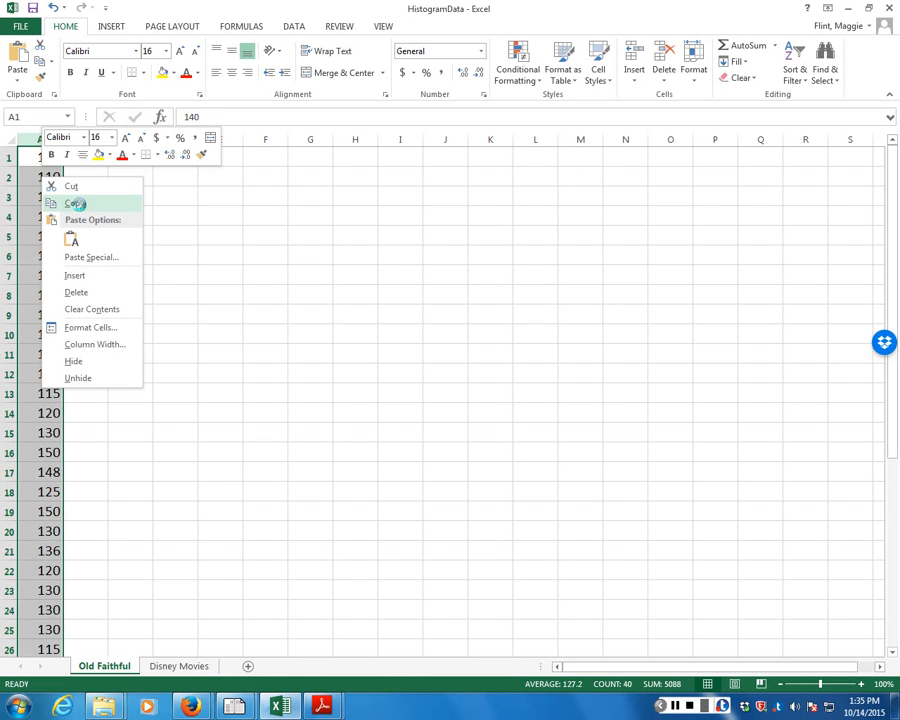
left_click(75, 203)
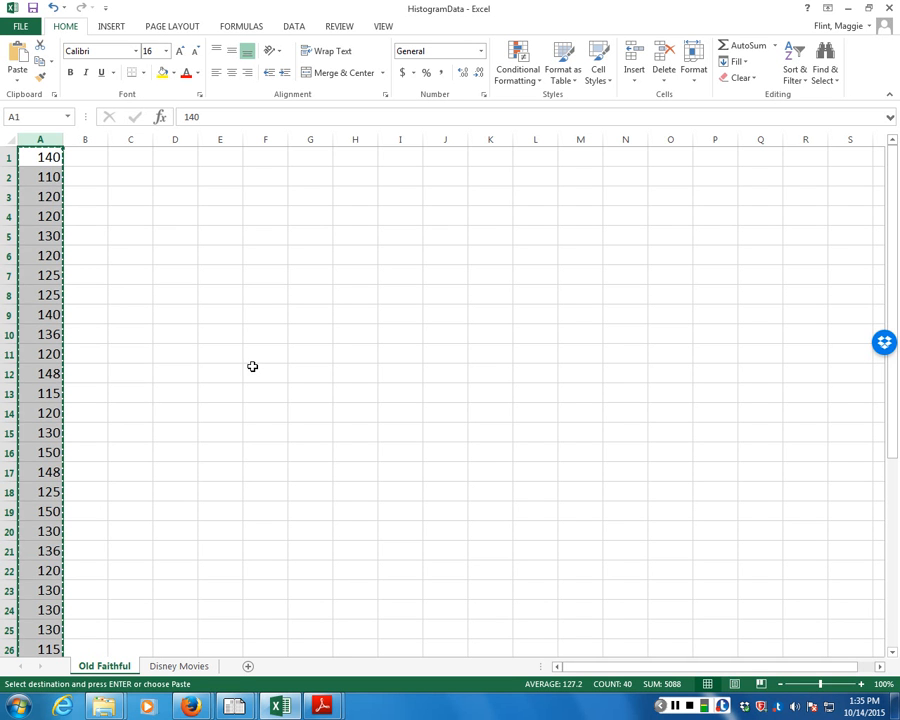
left_click(138, 140)
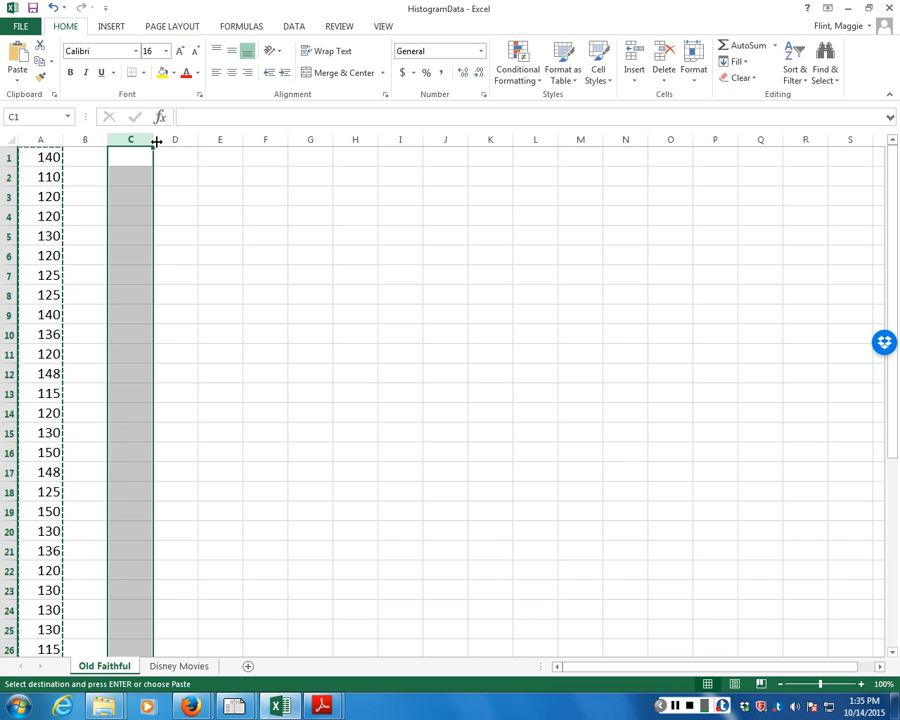
left_click(15, 55)
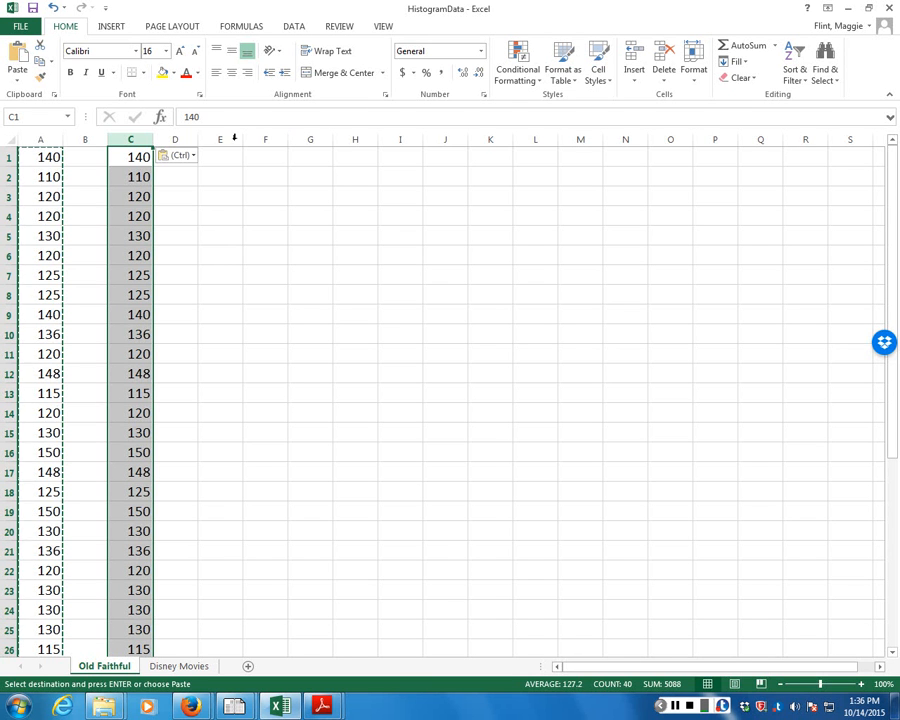
Enter the label "Mean (AVERAGE)" in cell G1.
left_click(296, 160)
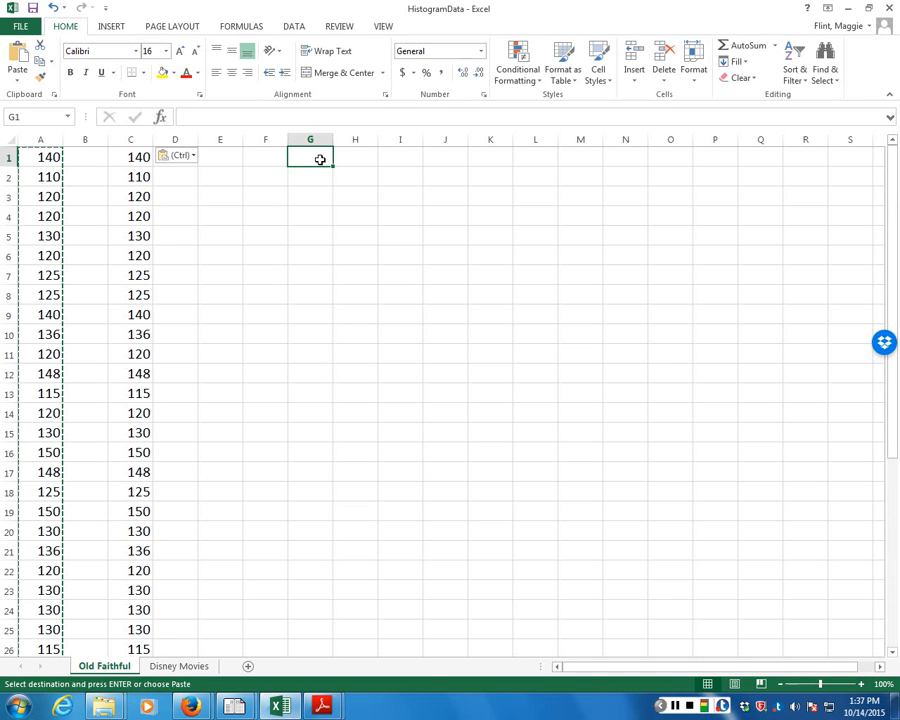
type("Mean")
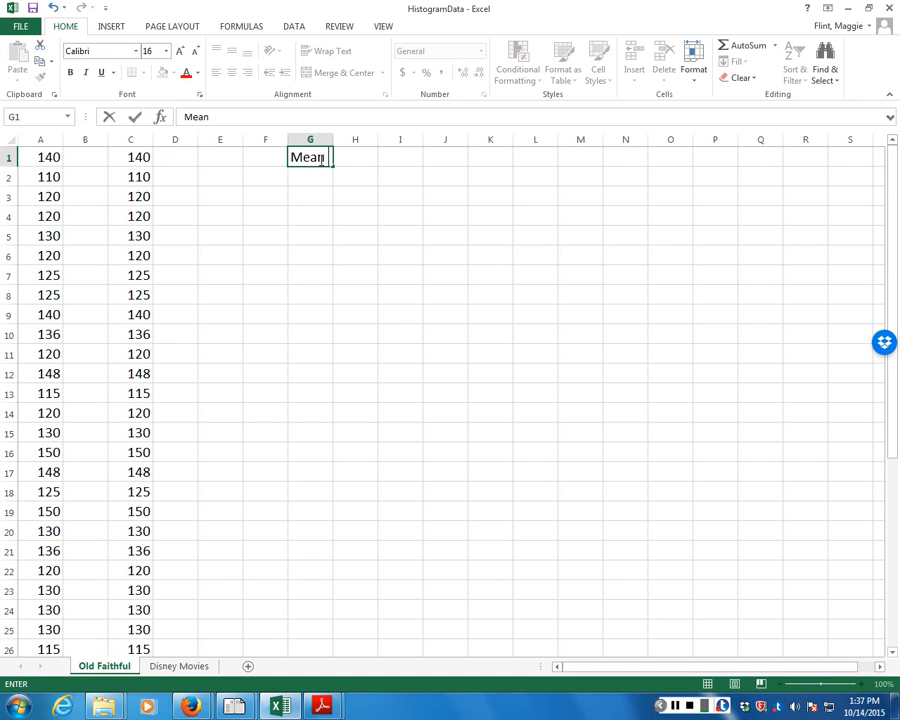
type(" (AVERAG")
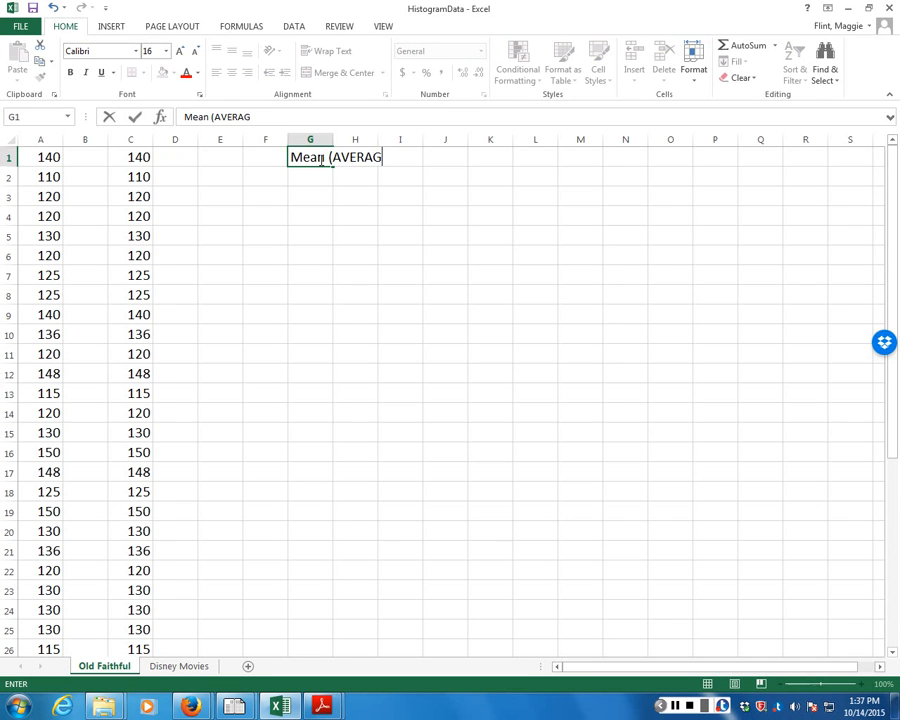
type("E)")
Enter the label "Mode (MODE, MODE.MULT)" in cell G2.
left_click(311, 179)
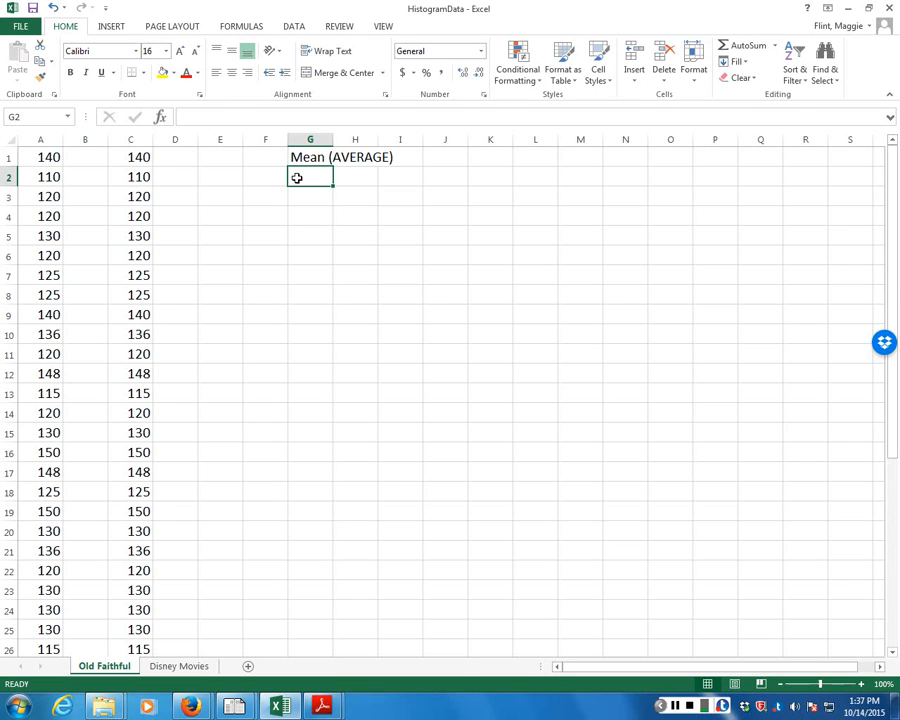
type("Mode")
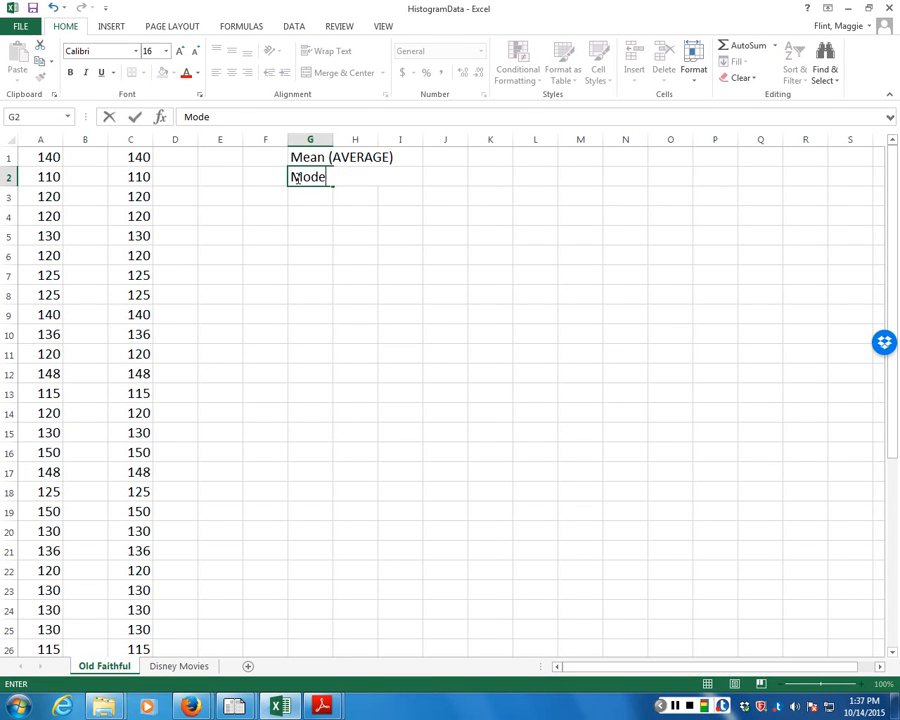
type(" (MODE")
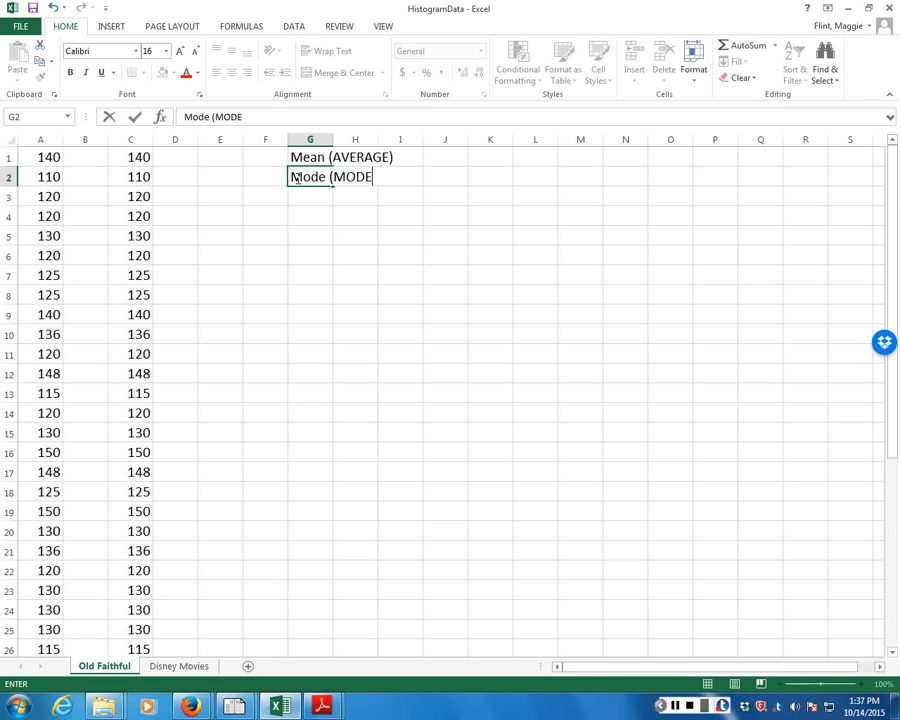
type(", MODE.MU")
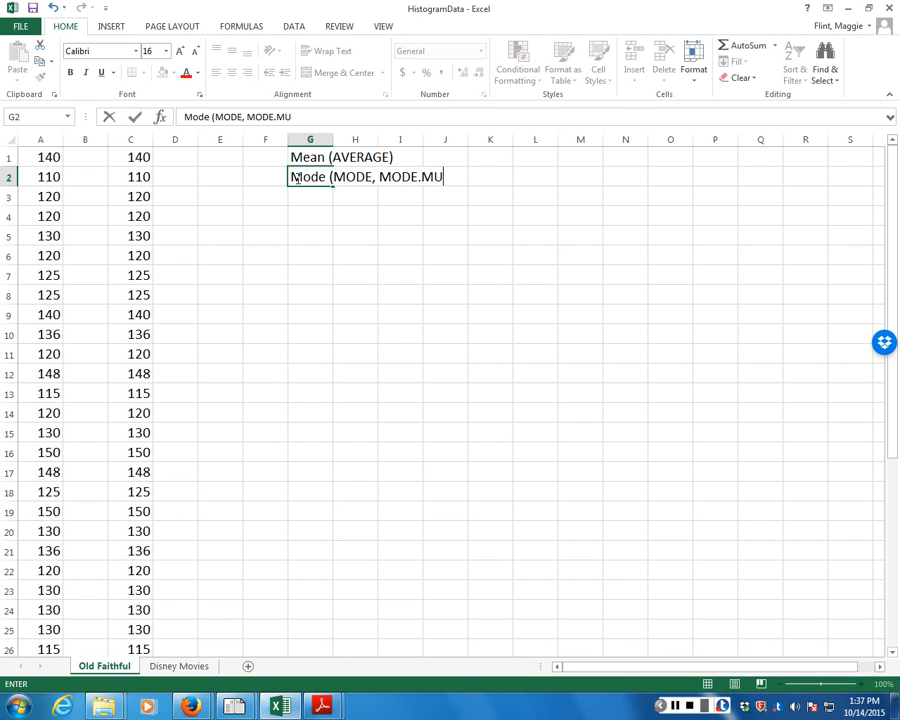
type("LT")
type(")")
Enter the label "Standard Deviation (STDEV.S or STDEV)" in cell G3.
left_click(307, 197)
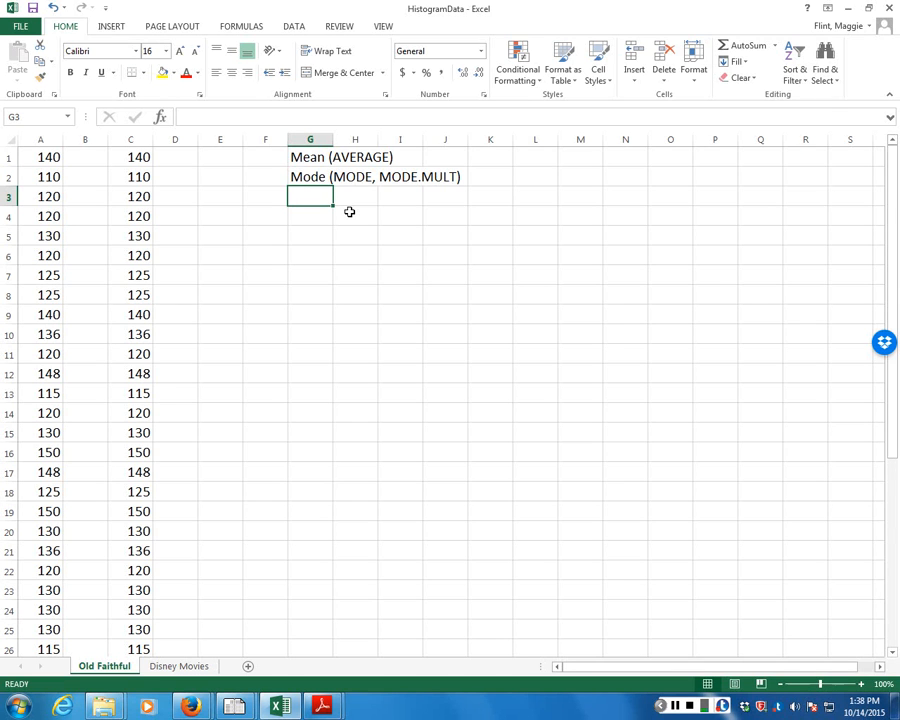
type("Standard")
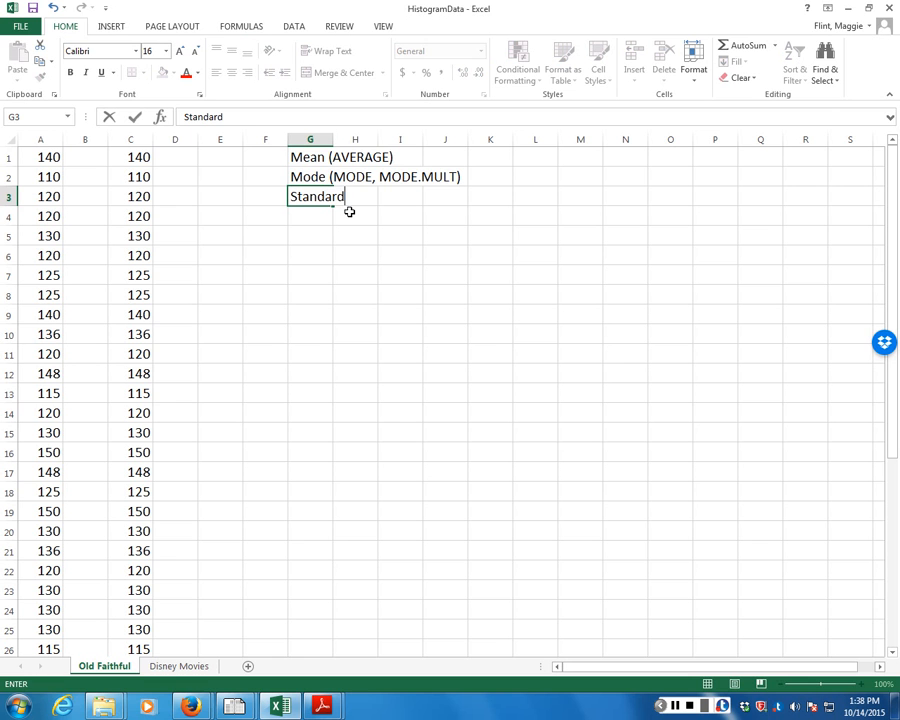
type(" Deviati")
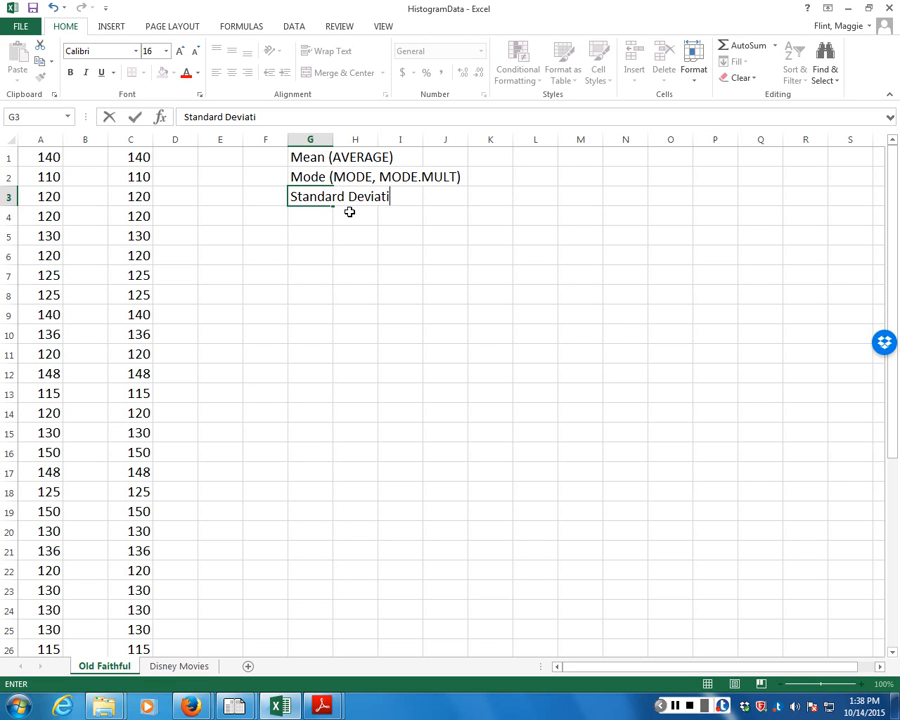
type("on (STDEV")
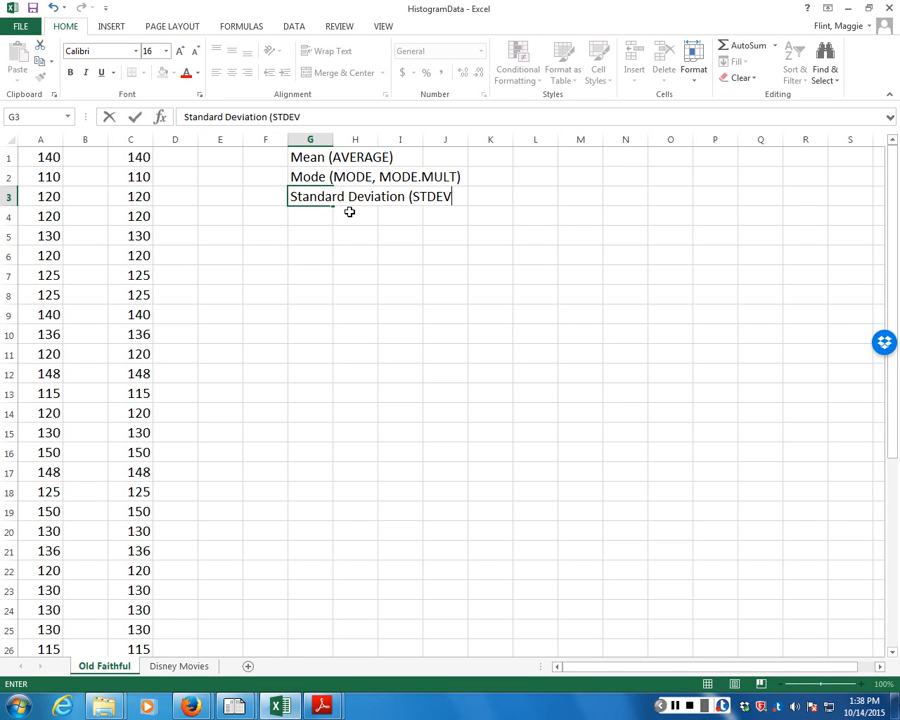
type(".S or STDEV")
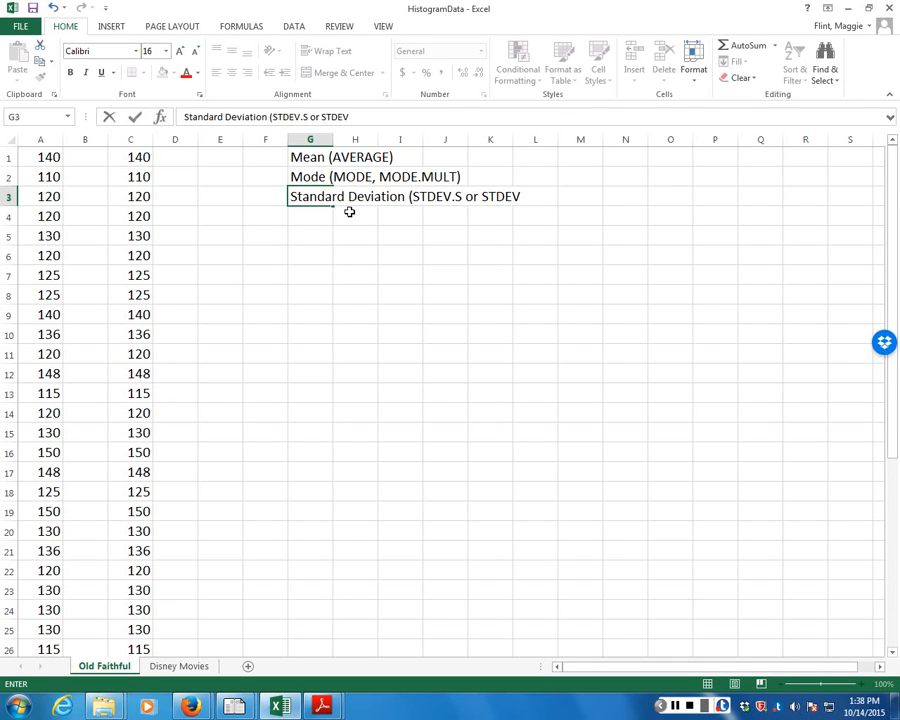
type(")")
key("Return")
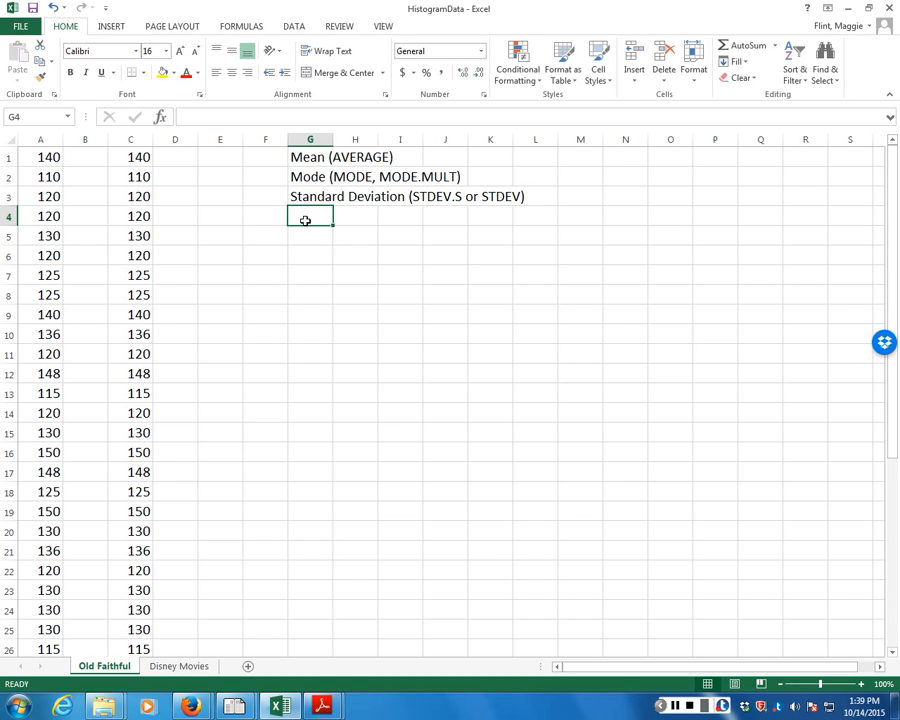
Enter the label "Minimum (MIN)" in cell G4.
type("Min")
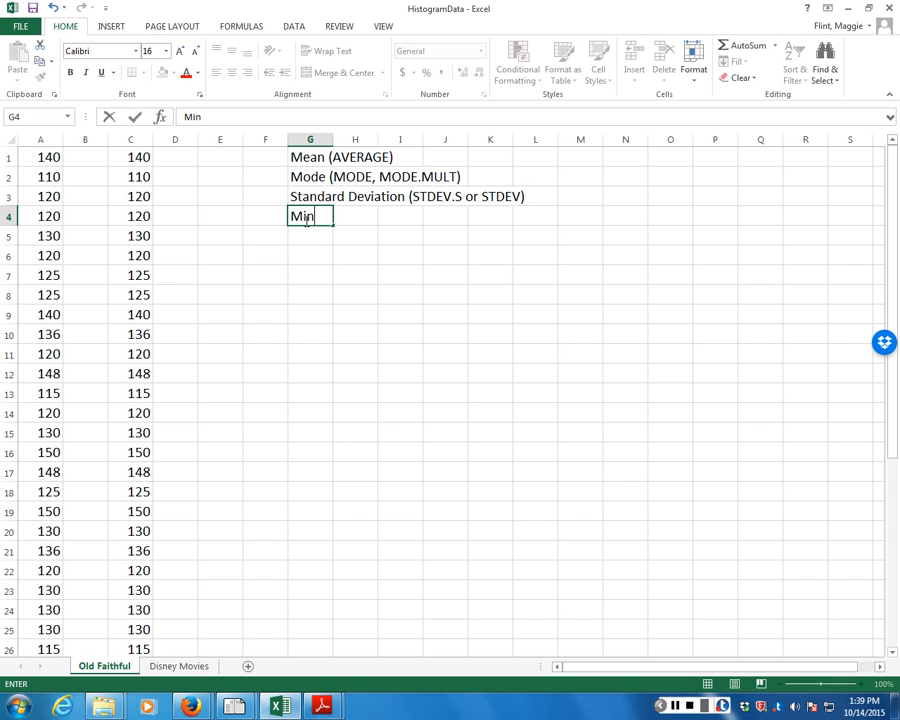
type("imum (MIN")
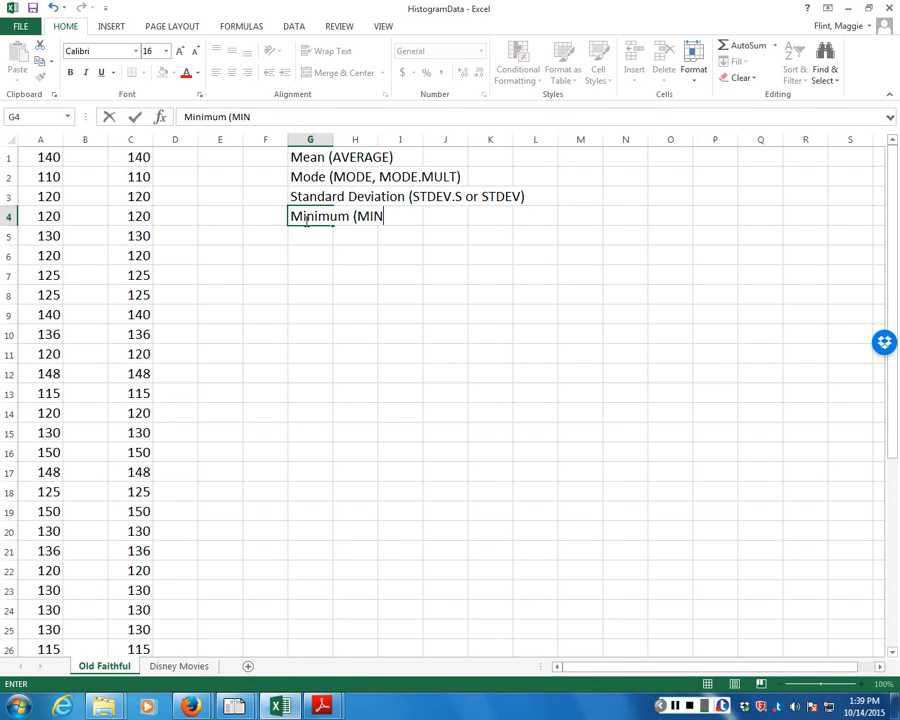
type(")")
key("Return")
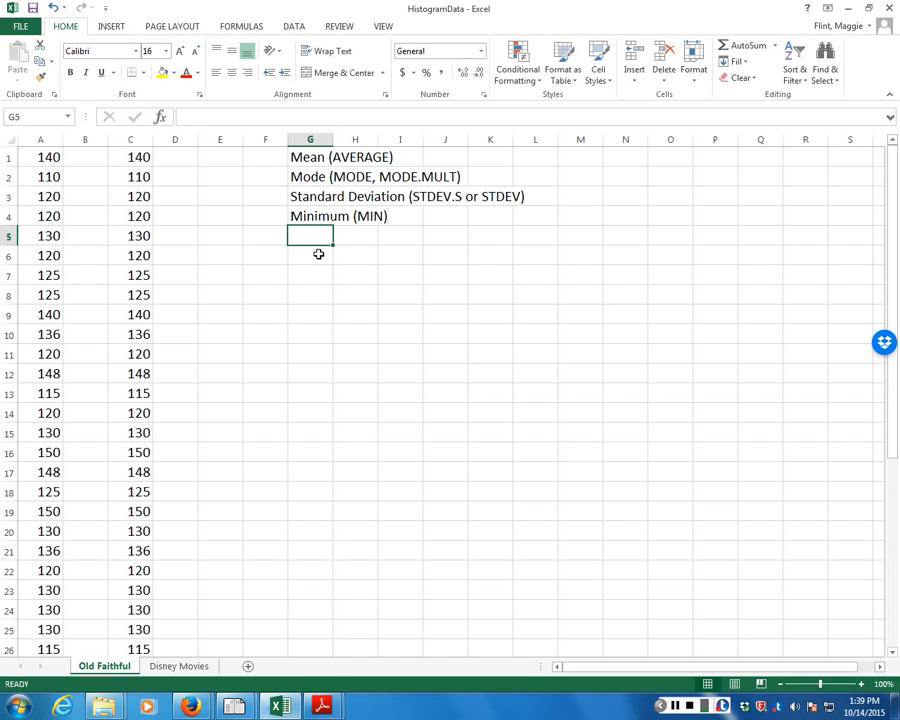
Enter the label "Q1 (QUARTILE)" in cell G5, correcting the spelling of the function name.
type("Q1 (")
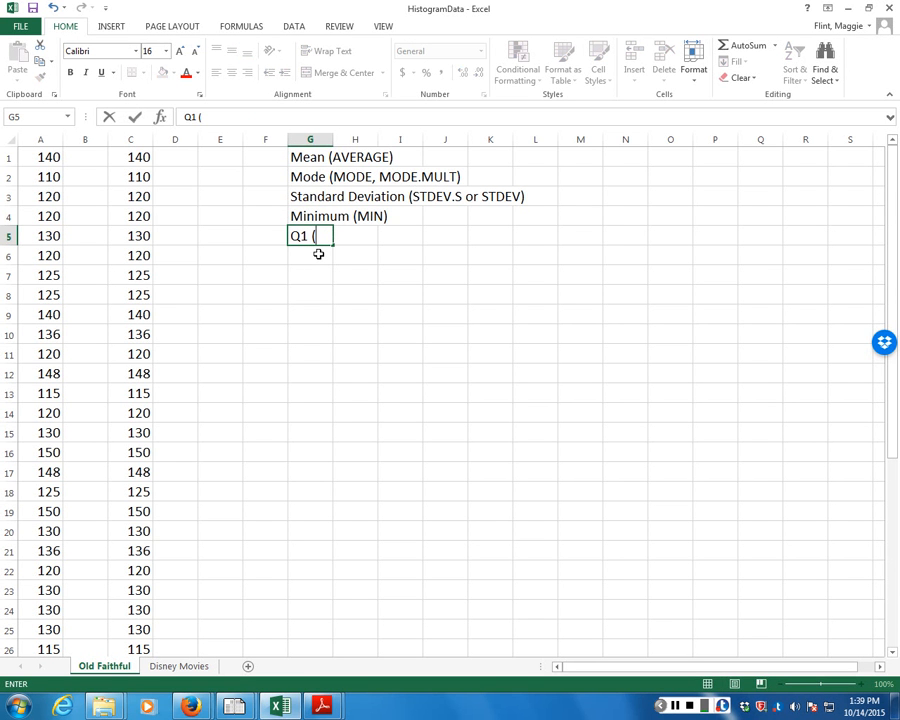
type("QU")
type("QRT")
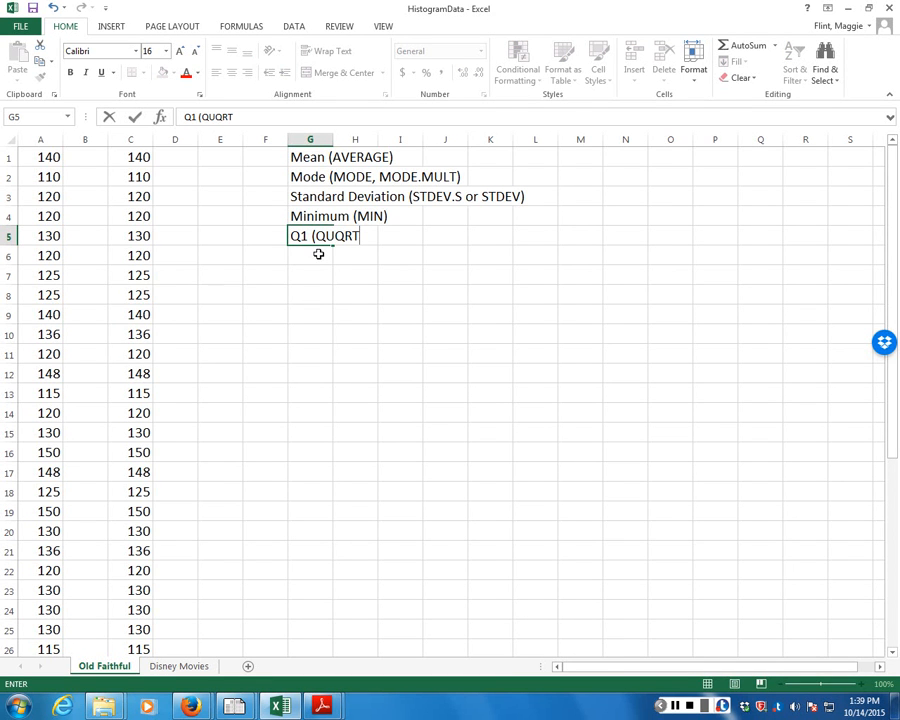
type("ILE")
left_click_drag(335, 236, 343, 236)
type("a")
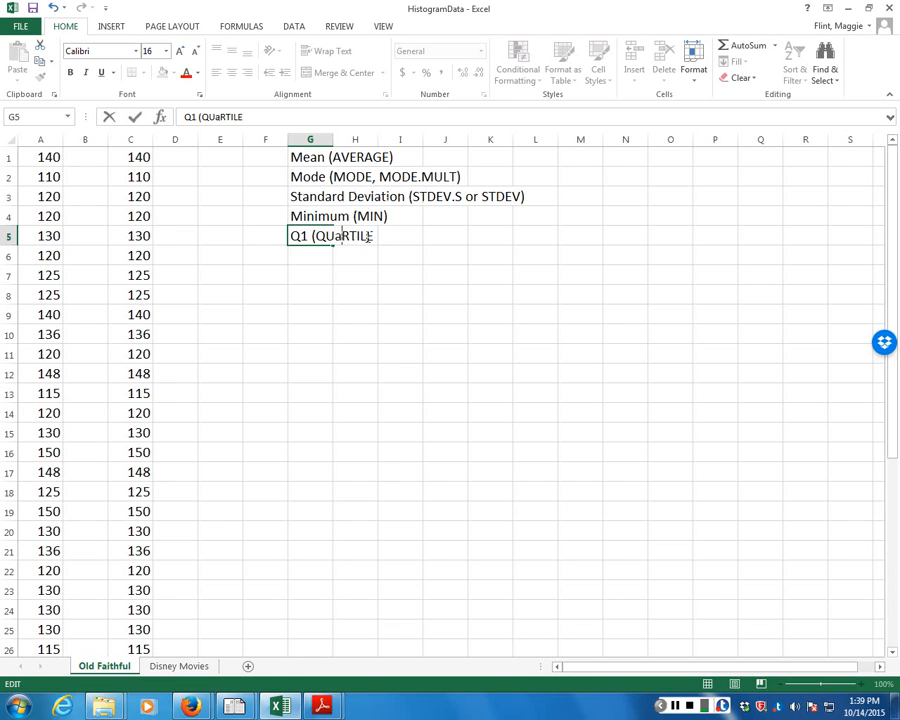
key("BackSpace")
type("A")
left_click(375, 230)
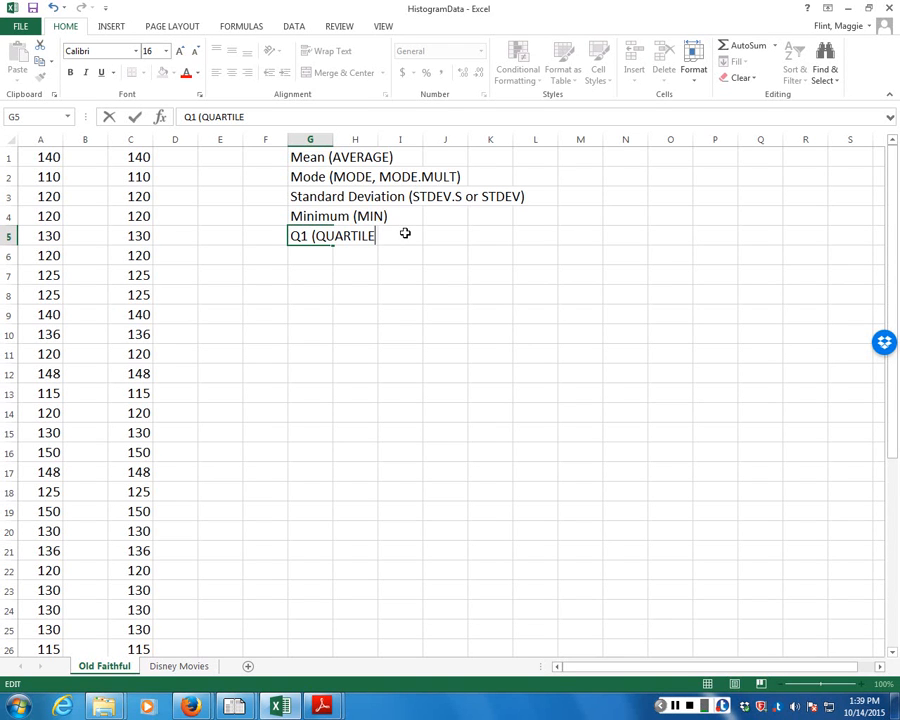
type(")")
left_click(309, 257)
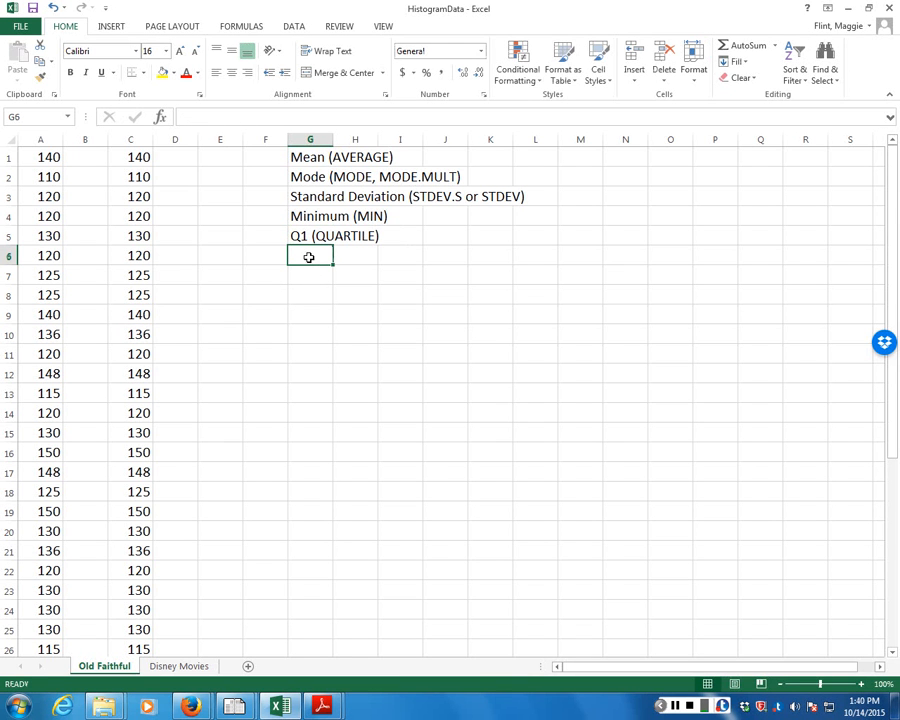
Enter the label "Median (MEDIAN)" in cell G6.
type("mEDIA")
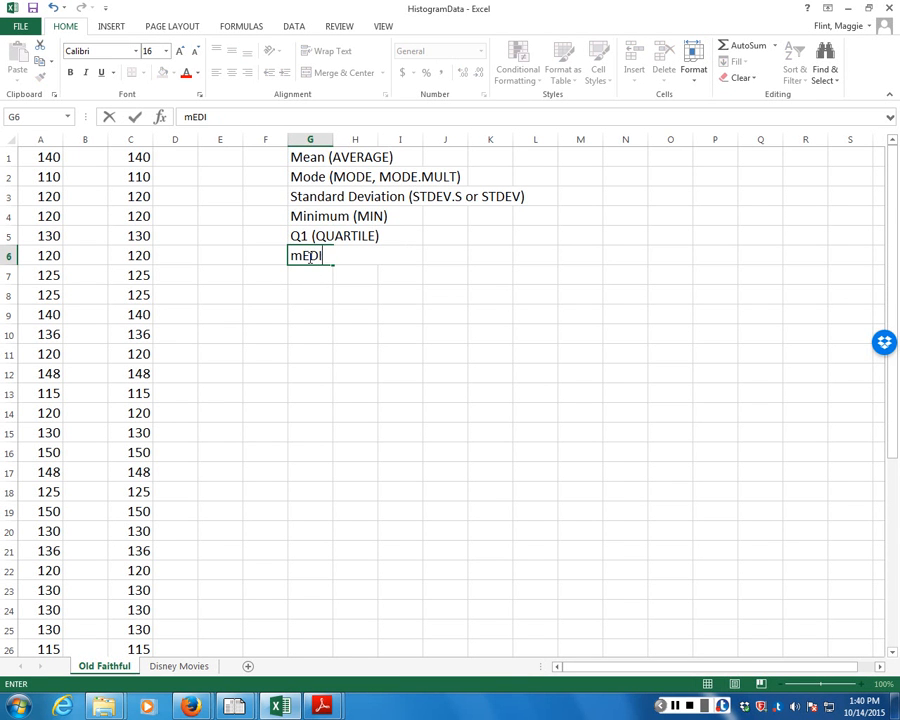
key("BackSpace")
key("BackSpace")
key("BackSpace")
key("BackSpace")
key("BackSpace")
type("Me")
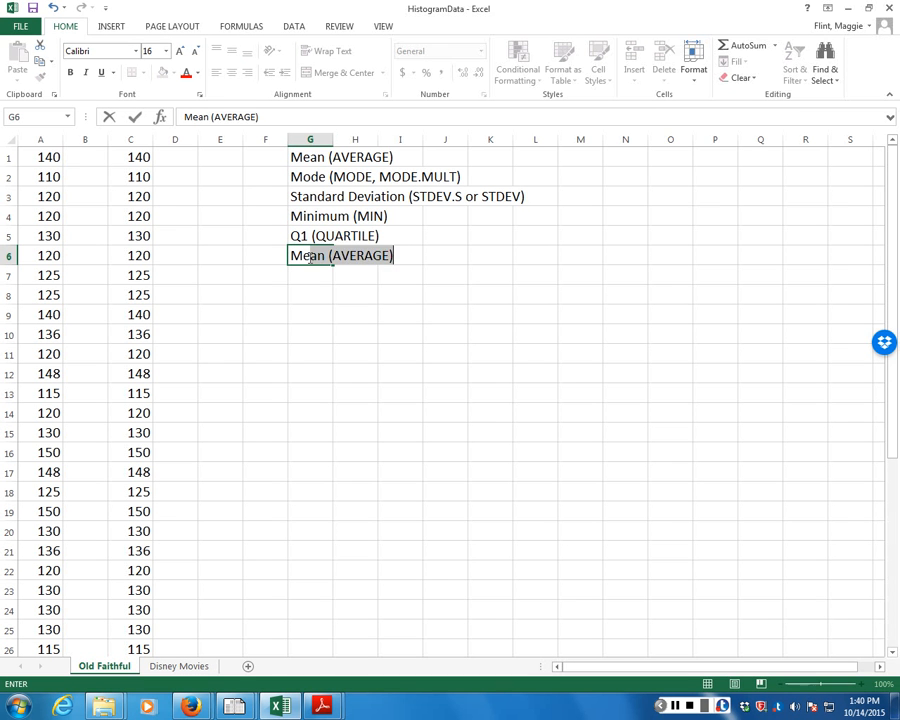
type("dian (")
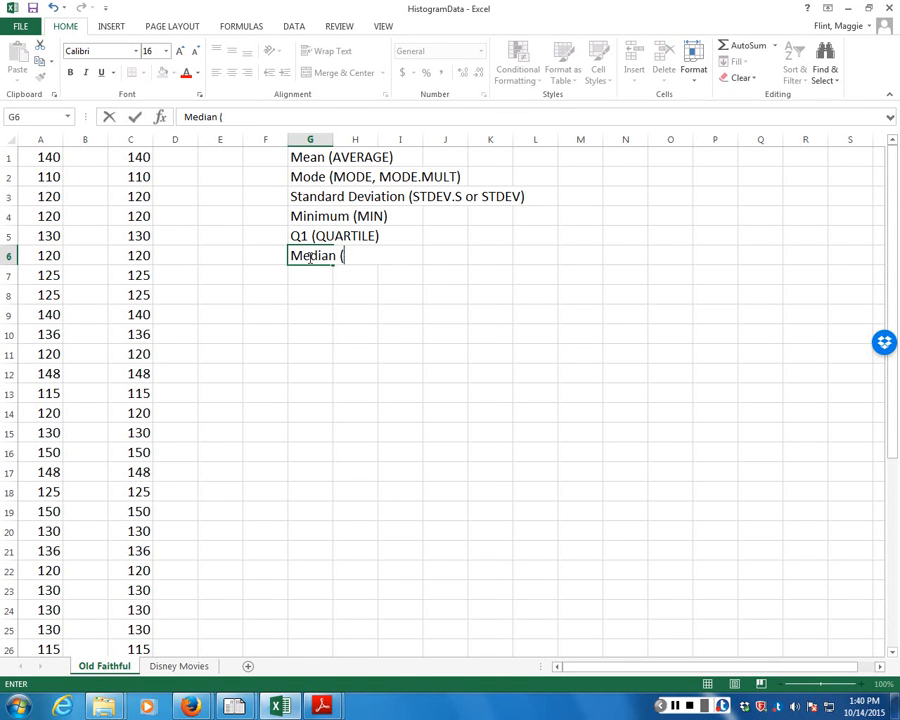
type("MEDIA")
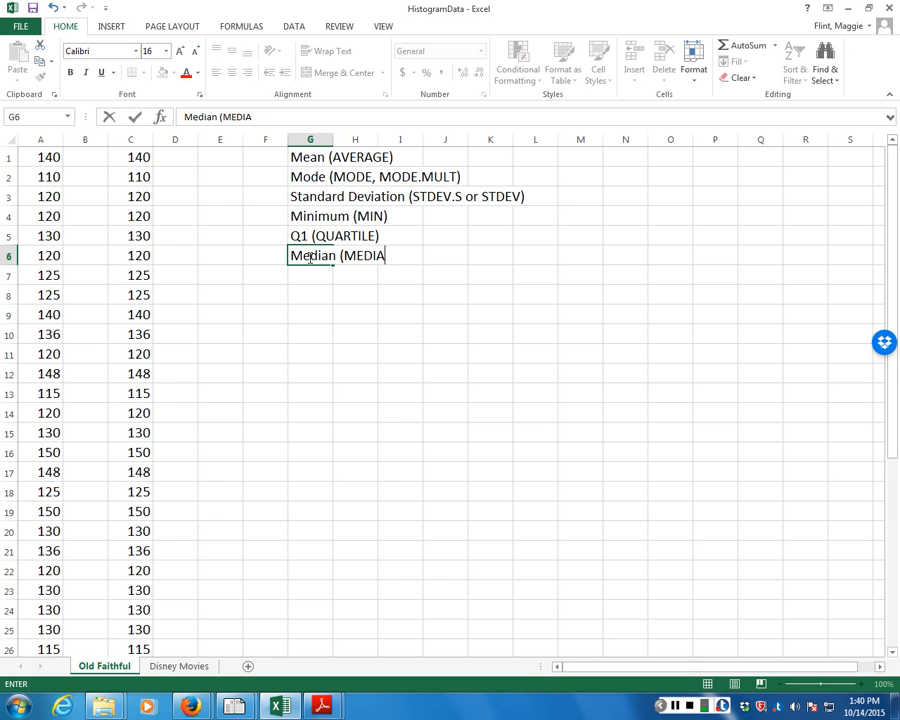
type("N)")
left_click(295, 275)
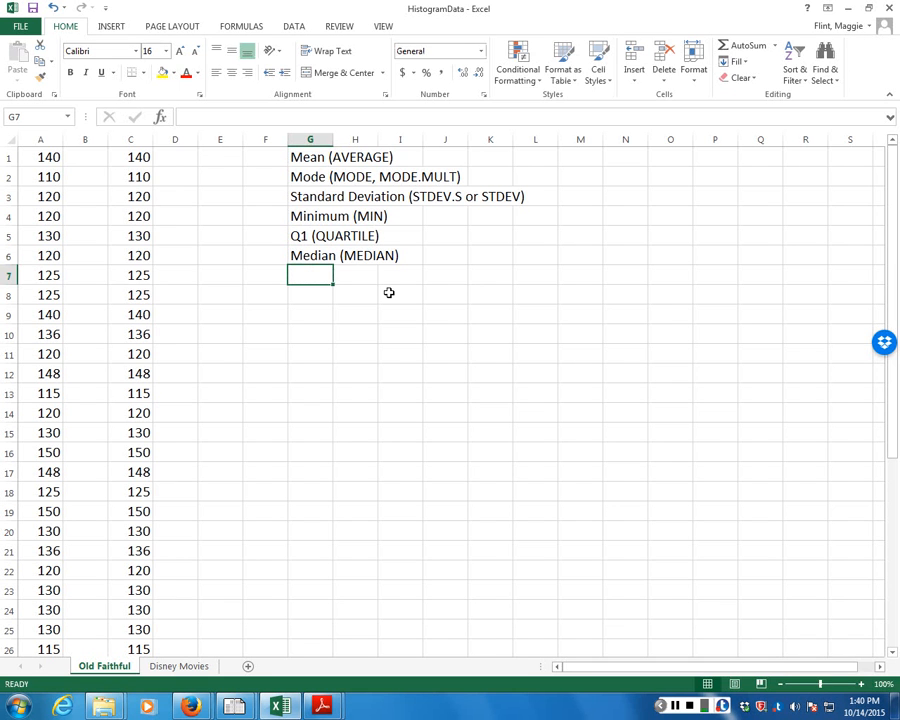
Enter the label "Q3 (QUARTILE)" in cell G7.
type("Q3")
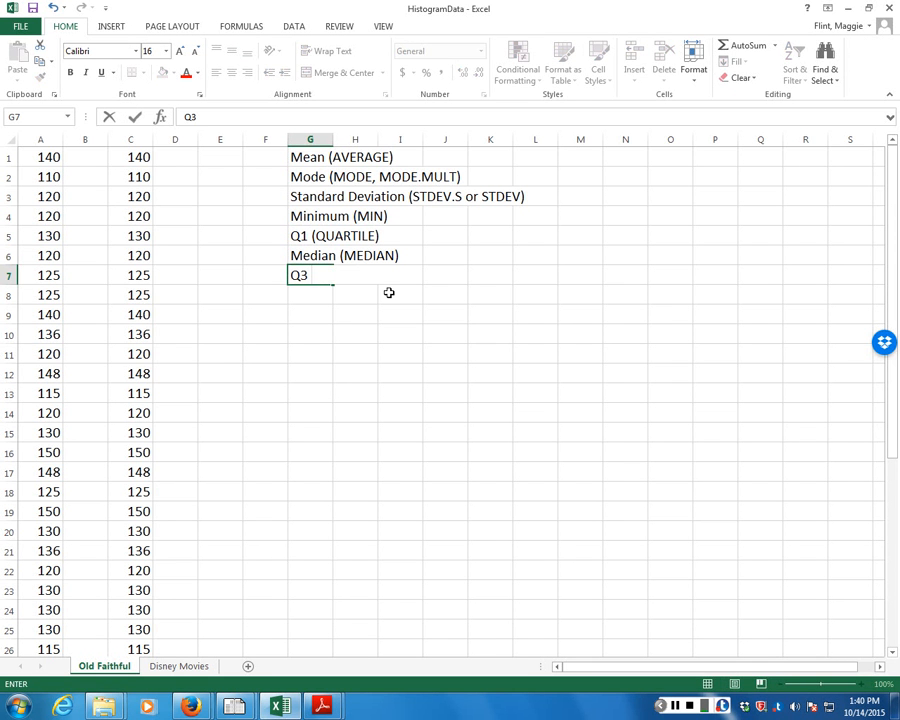
type(" (QUARTILE)")
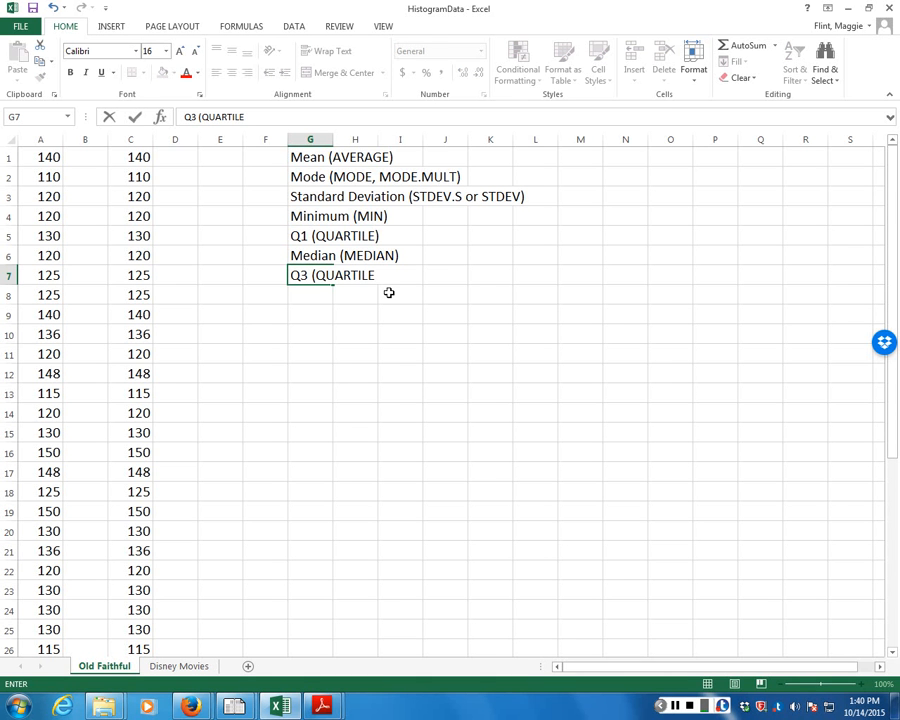
left_click(294, 296)
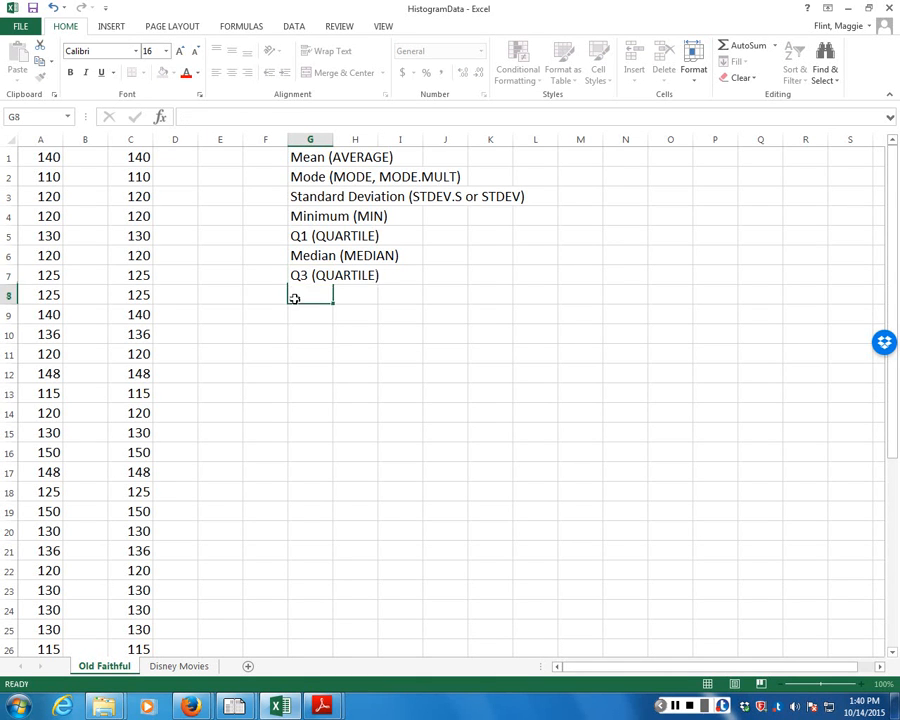
Enter the label "Maximum (MAX)" in cell G8.
type("Ma")
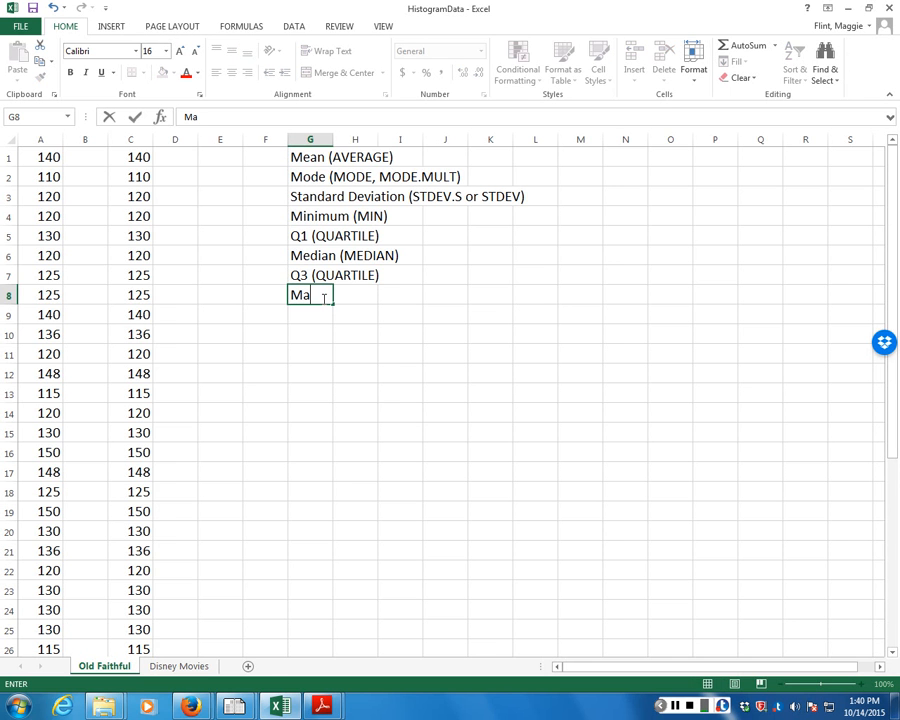
type("ximum (MAX")
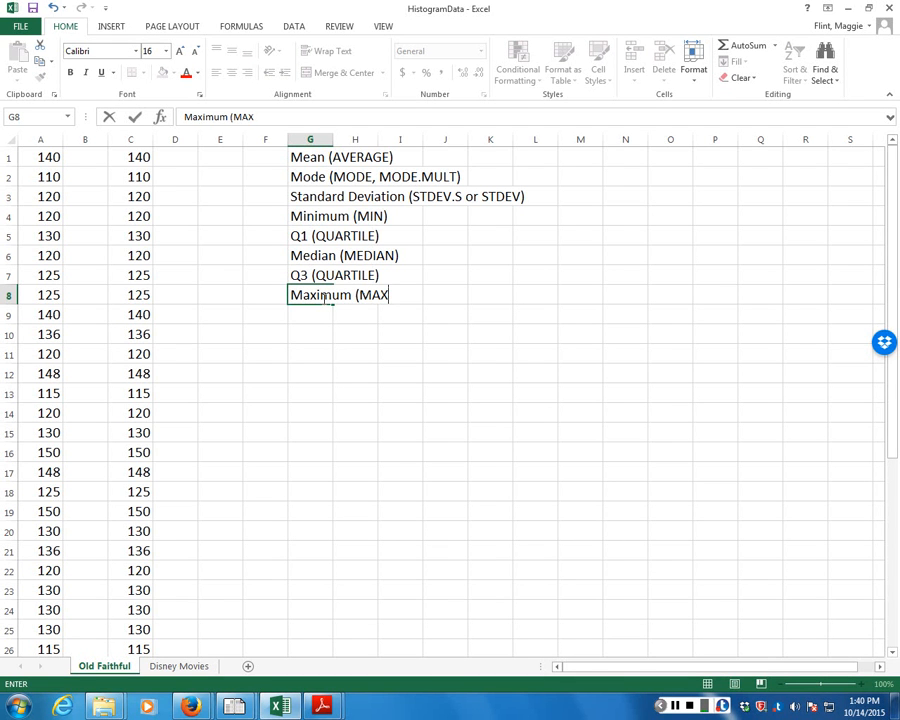
type(")")
key("Return")
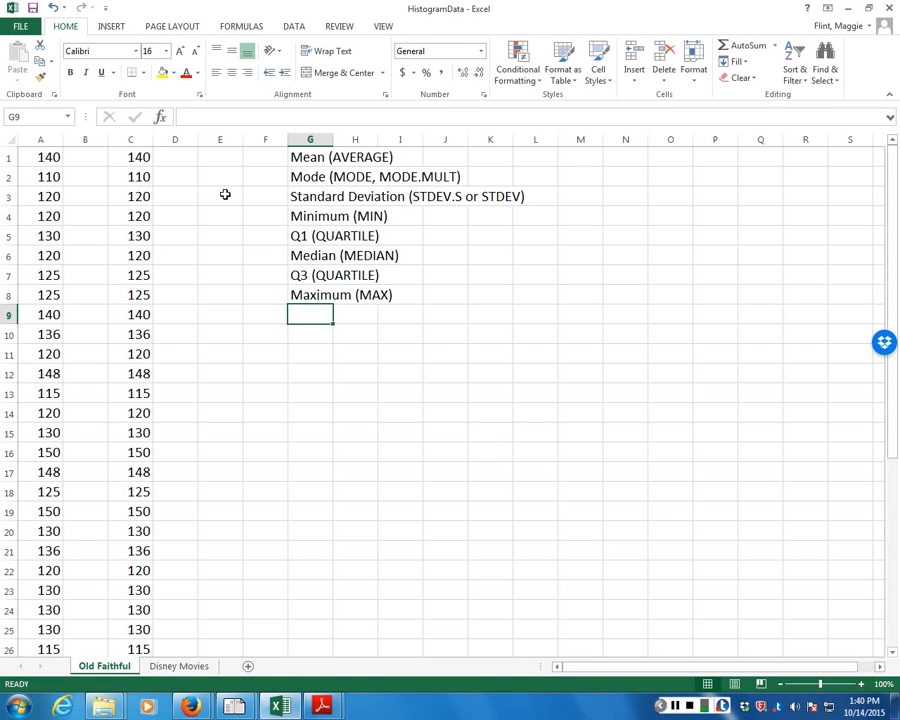
Start inserting a function in cell F1, show the Statistical category, and move the dialog clear of the labels.
left_click(259, 159)
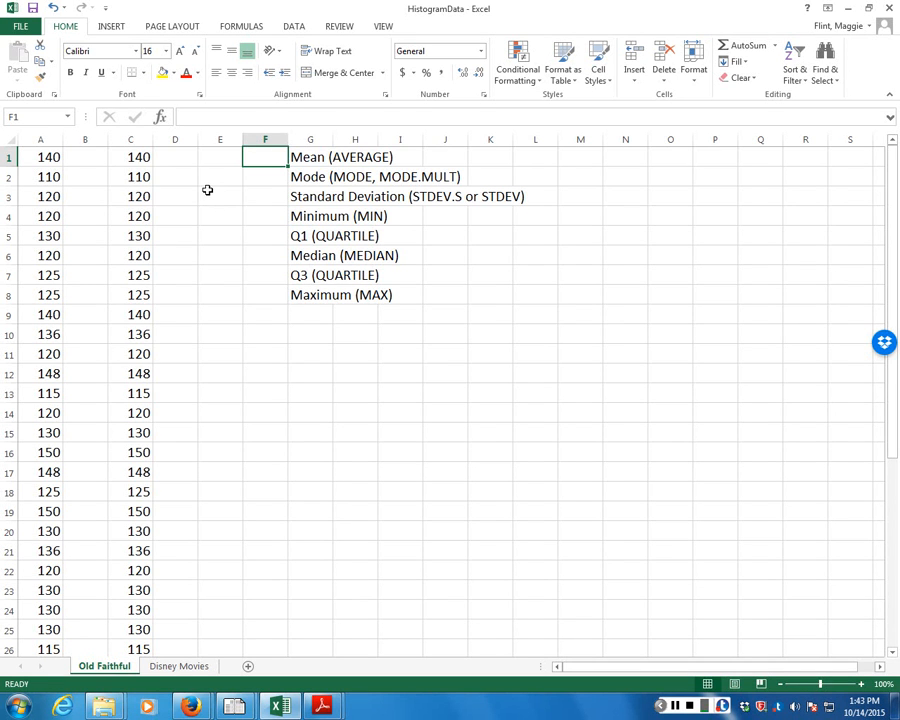
left_click(160, 117)
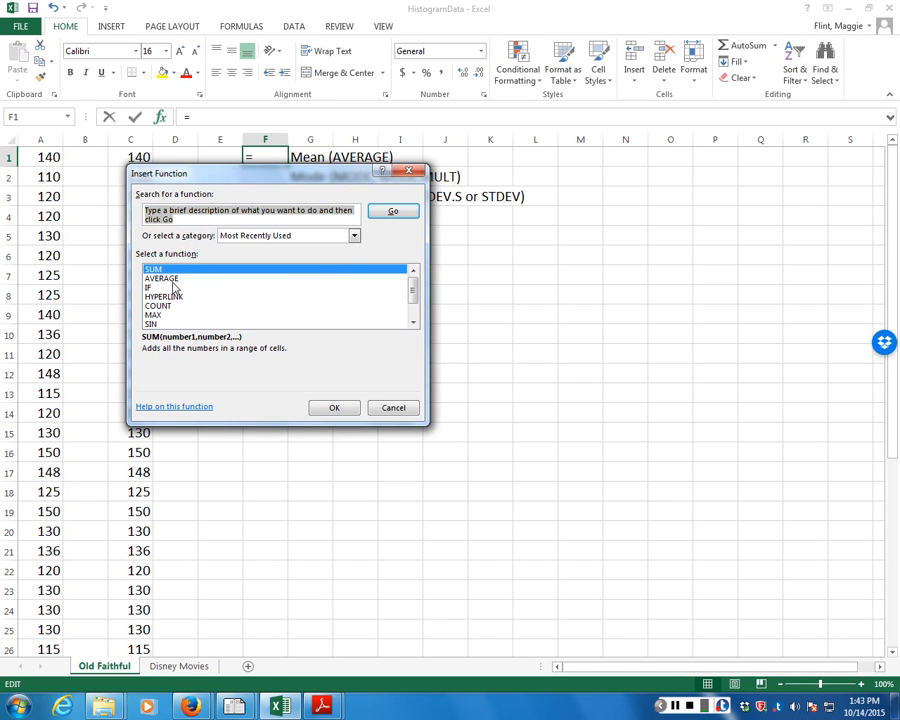
left_click(354, 237)
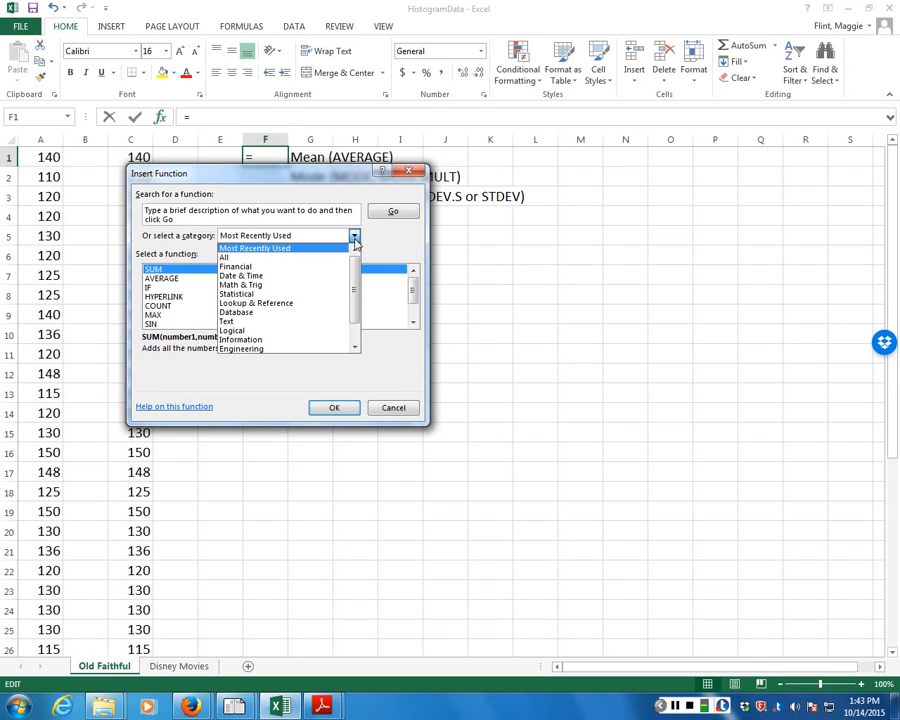
left_click(297, 296)
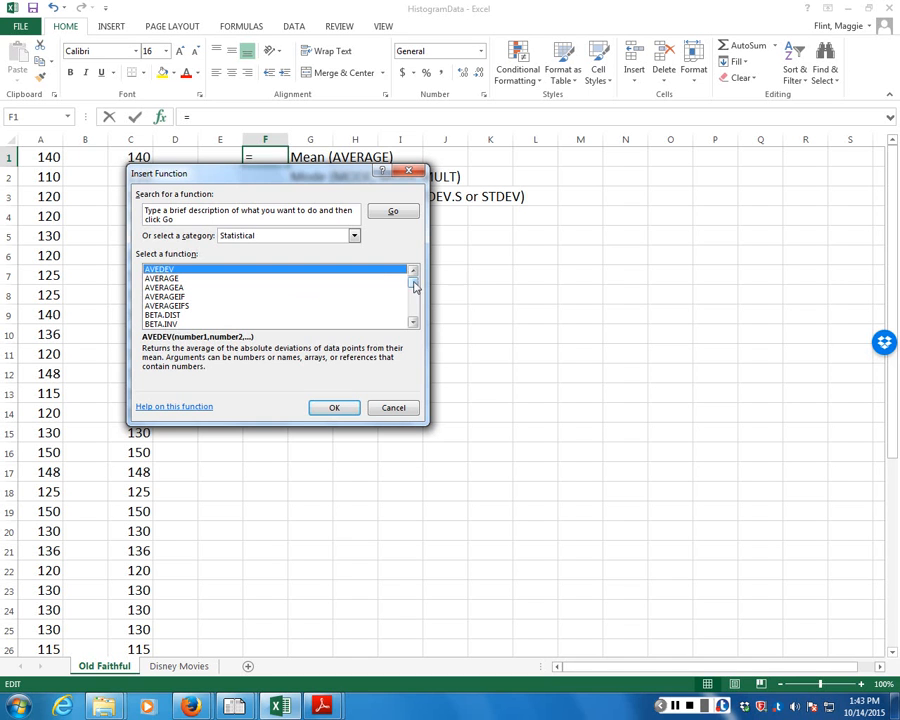
left_click_drag(415, 286, 384, 241)
left_click(172, 218)
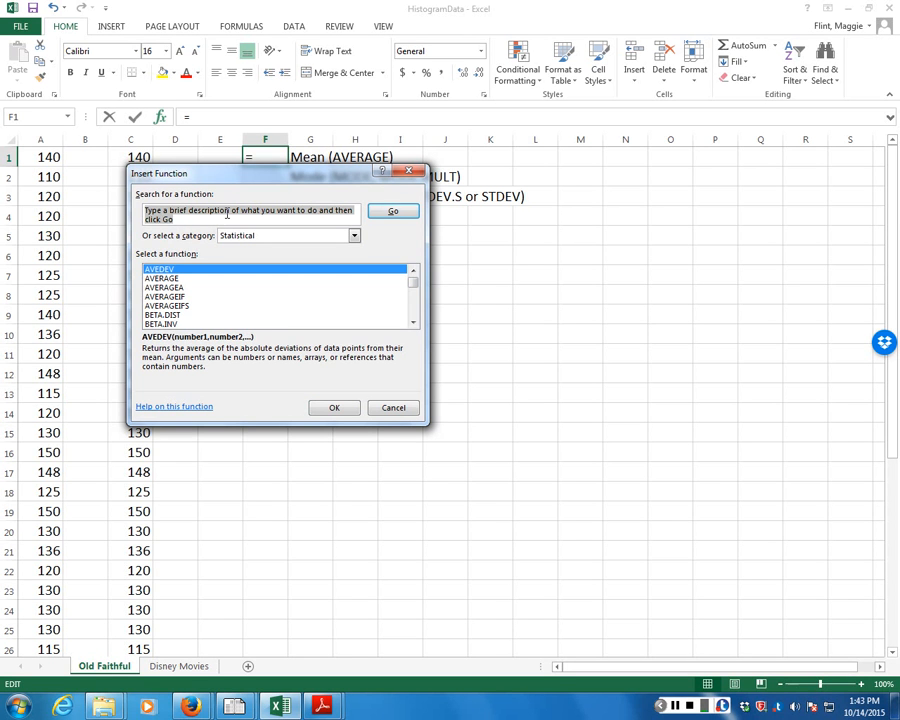
left_click_drag(321, 183, 720, 98)
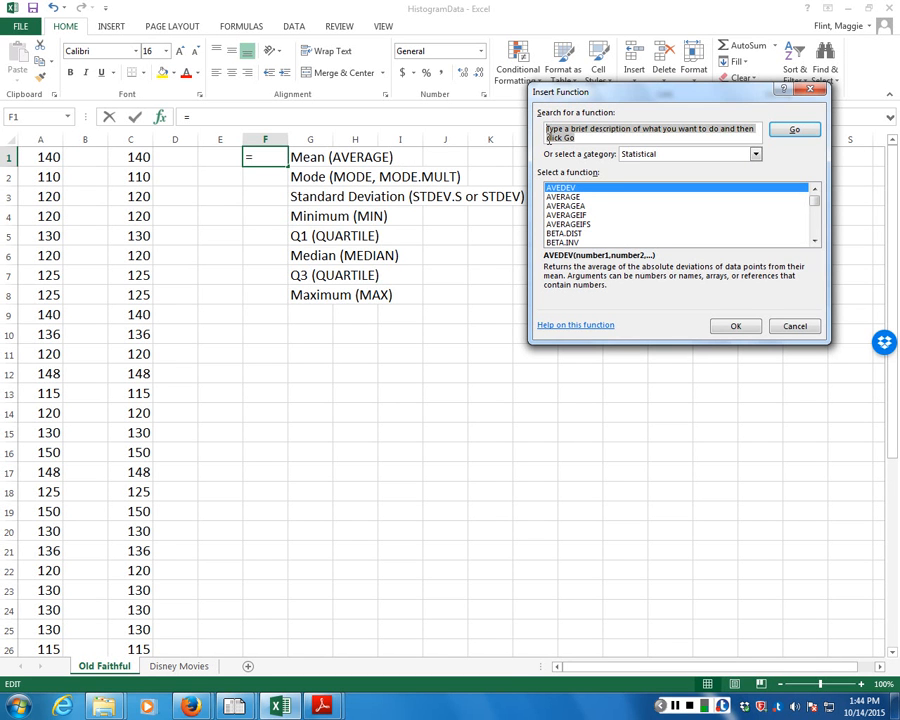
Search for AVERAGE, try it on all of column C in cell F1, and undo the entry.
type("A")
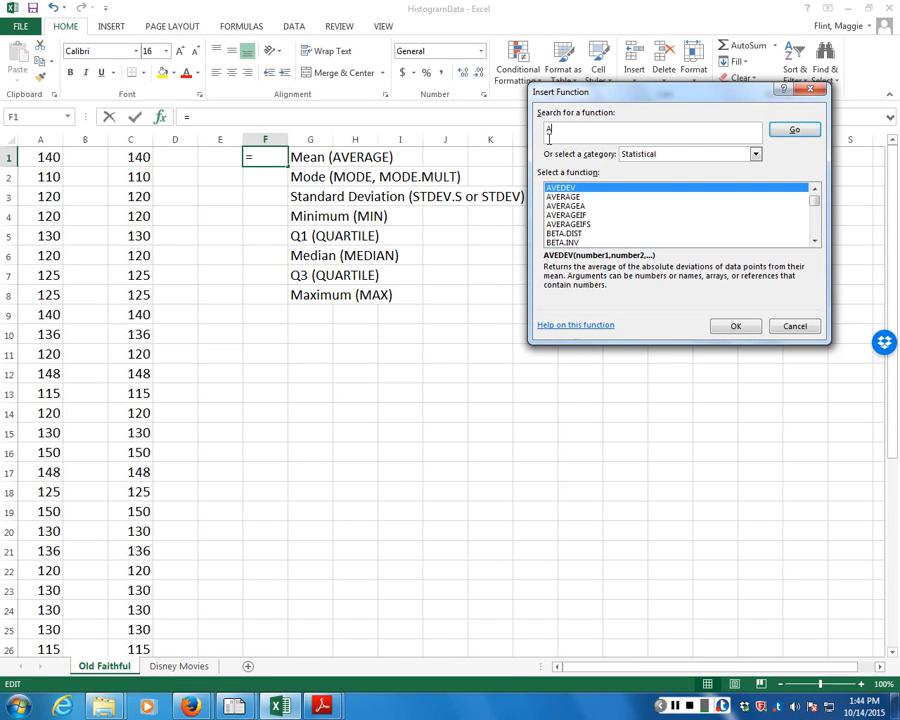
type("VERAGE")
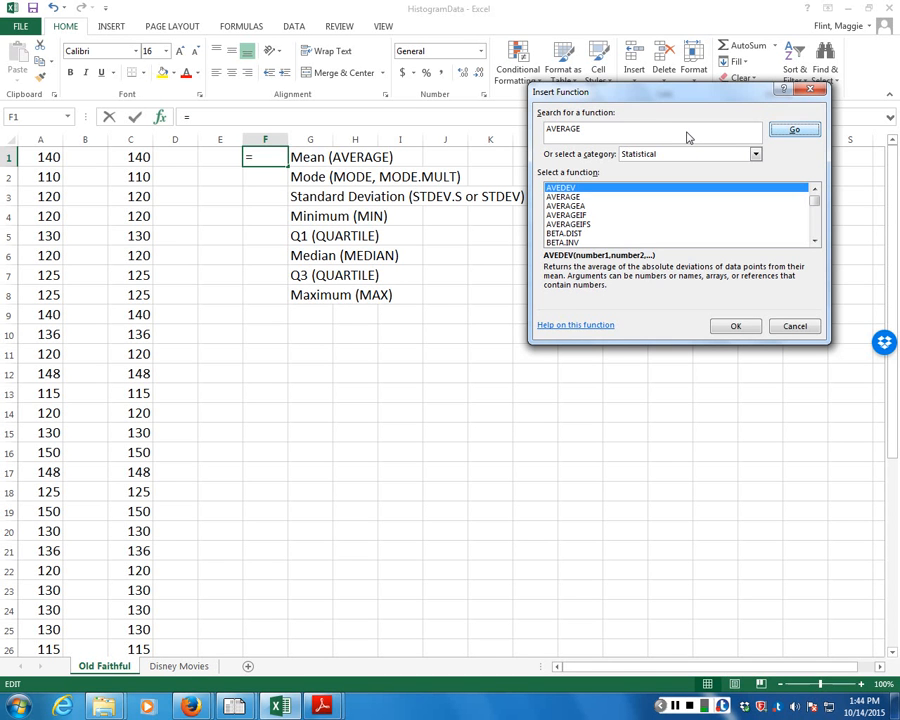
key("Return")
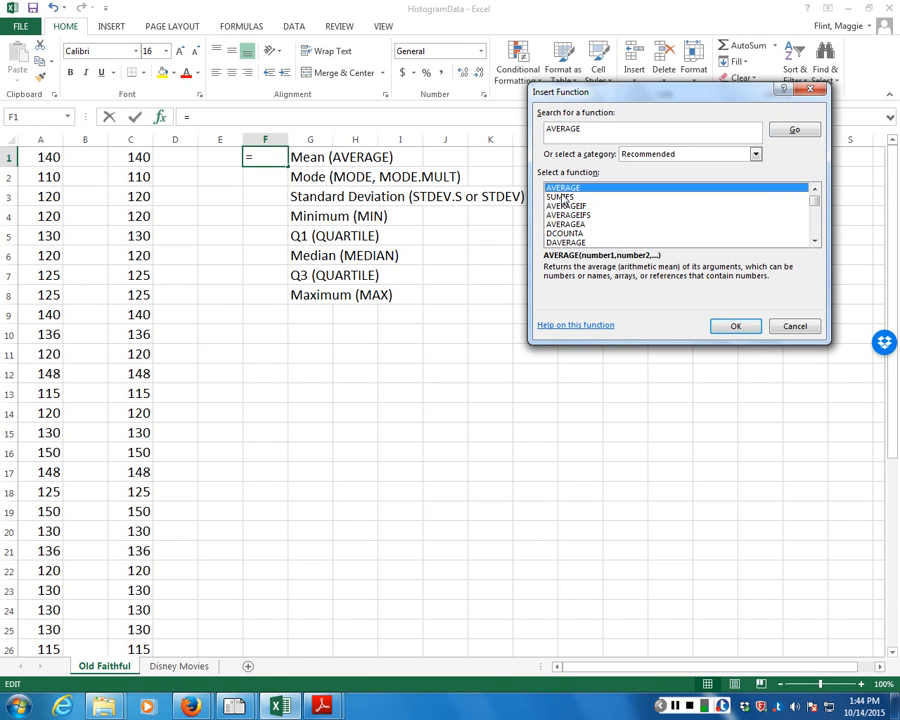
left_click(736, 327)
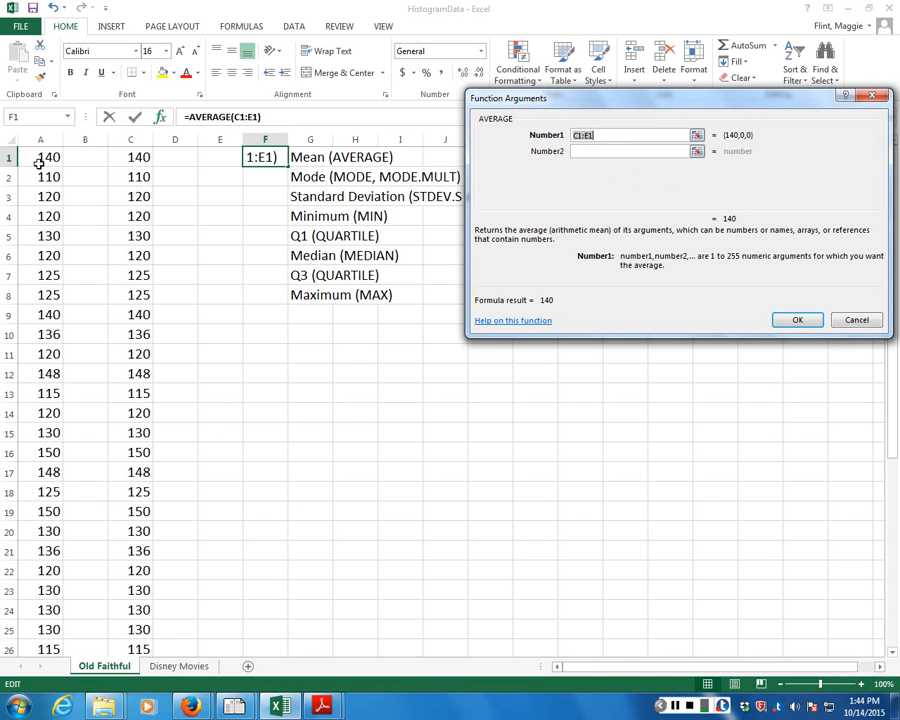
left_click(130, 140)
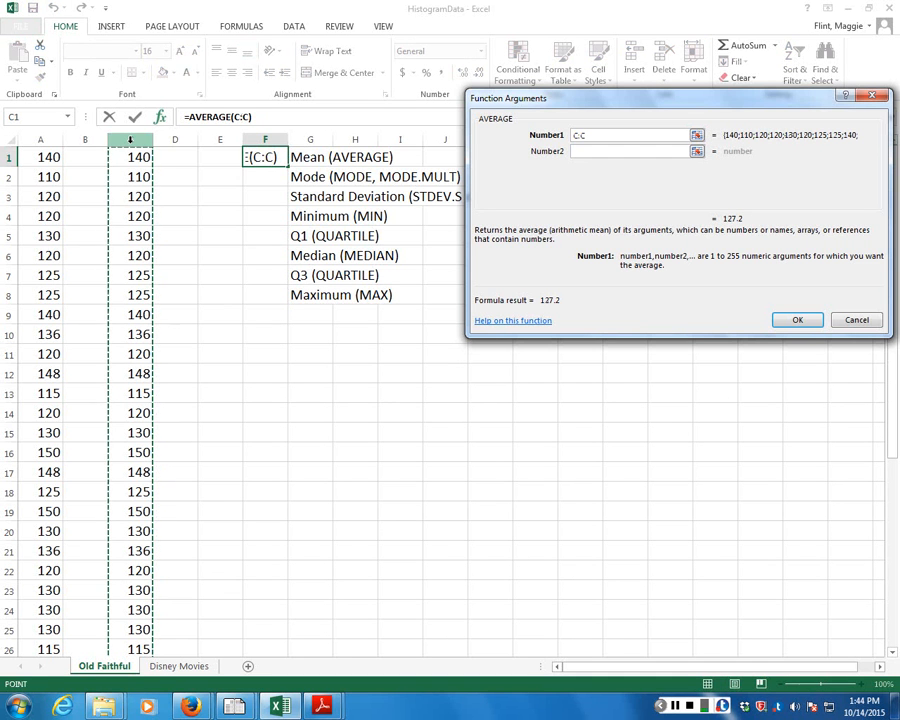
left_click(798, 321)
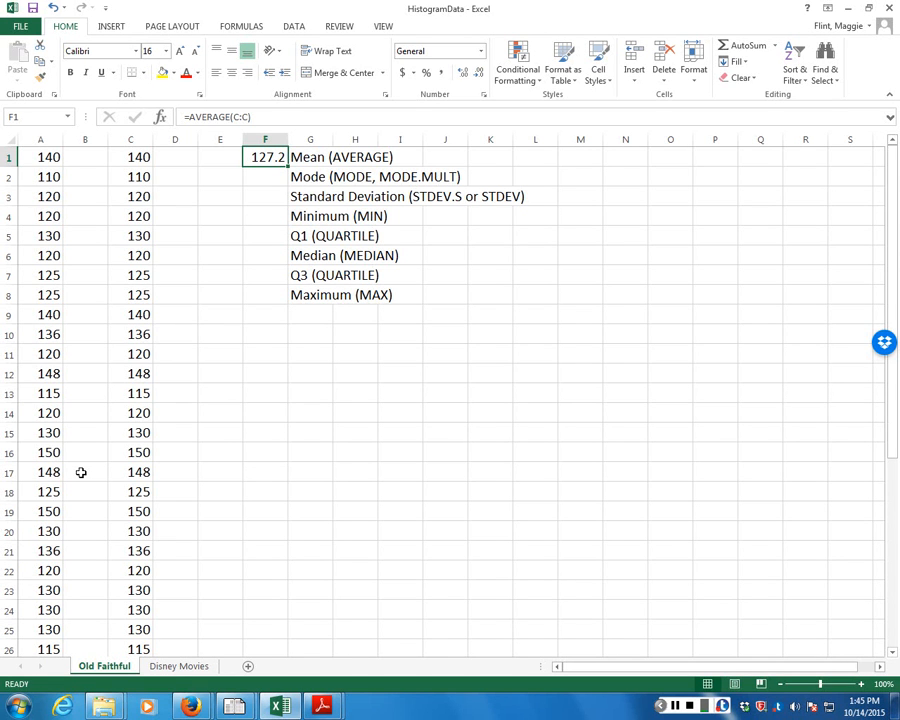
left_click(54, 10)
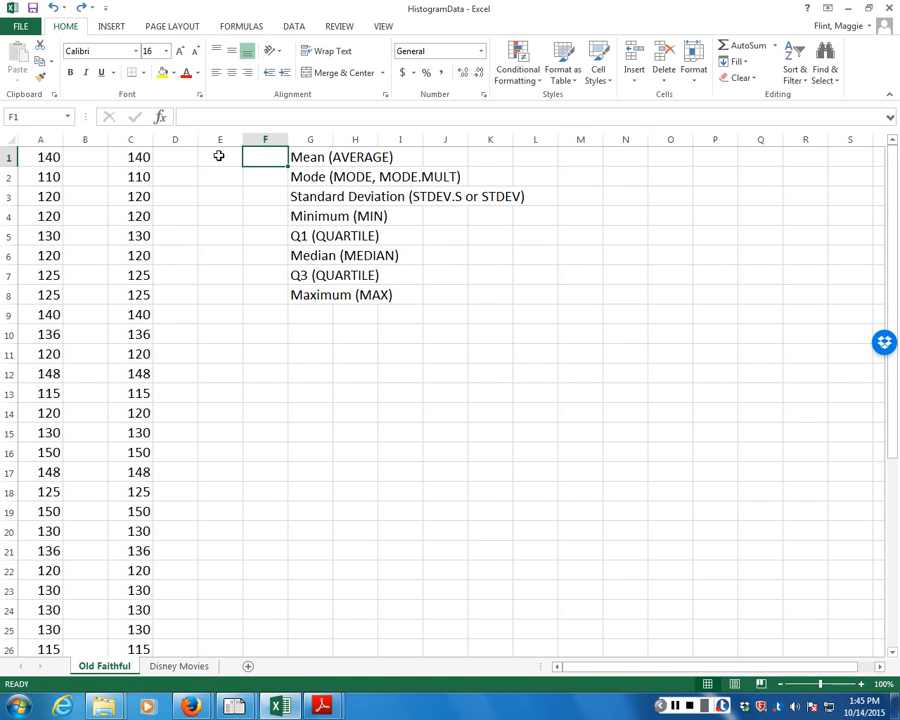
Insert the AVERAGE function in cell F1, using all of column C as its argument.
left_click(160, 117)
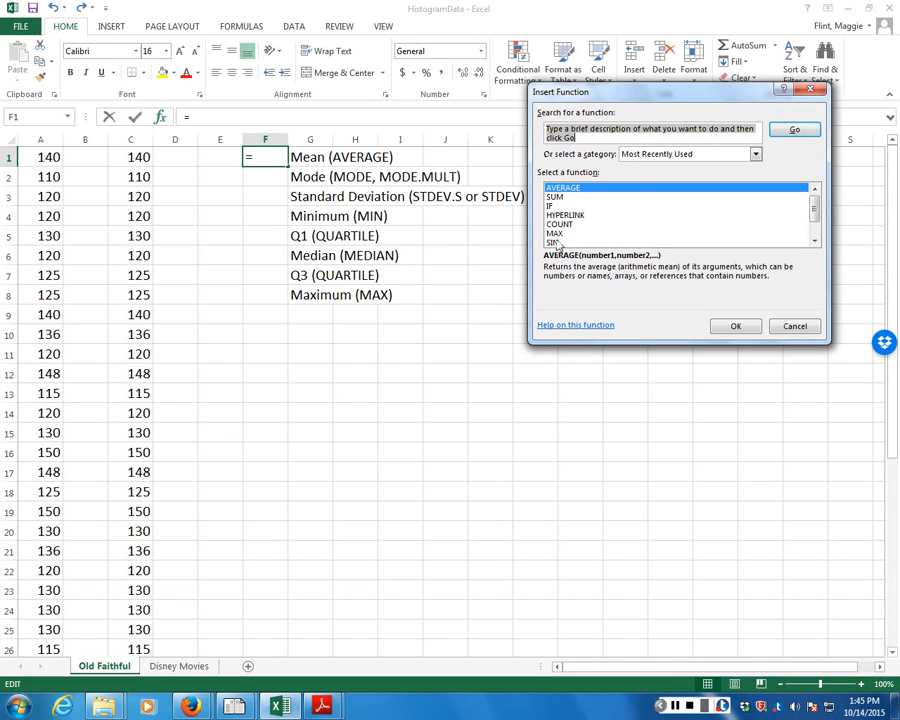
left_click(576, 191)
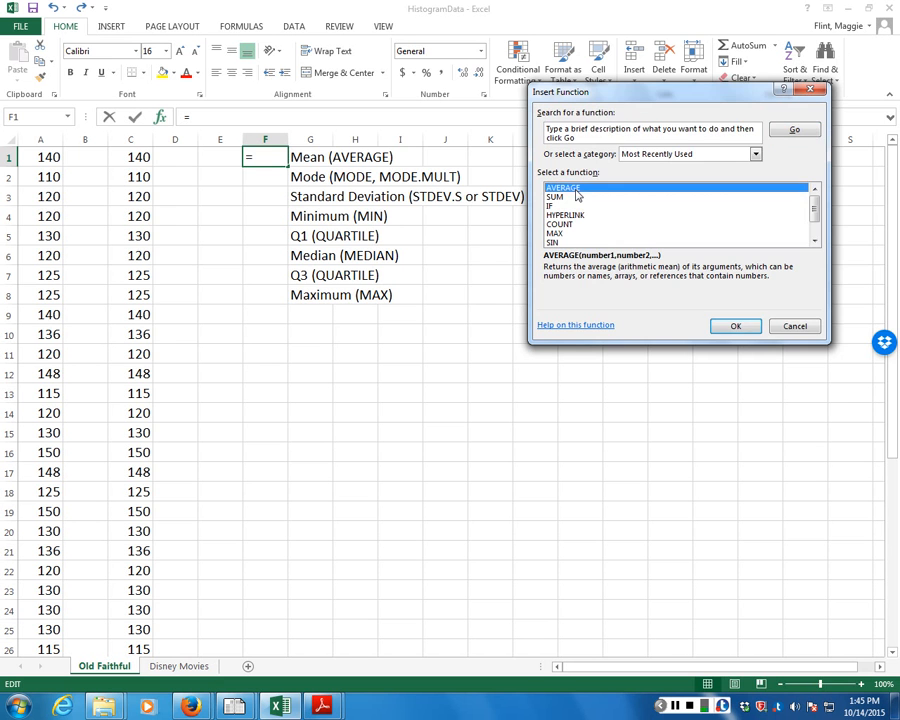
left_click(735, 331)
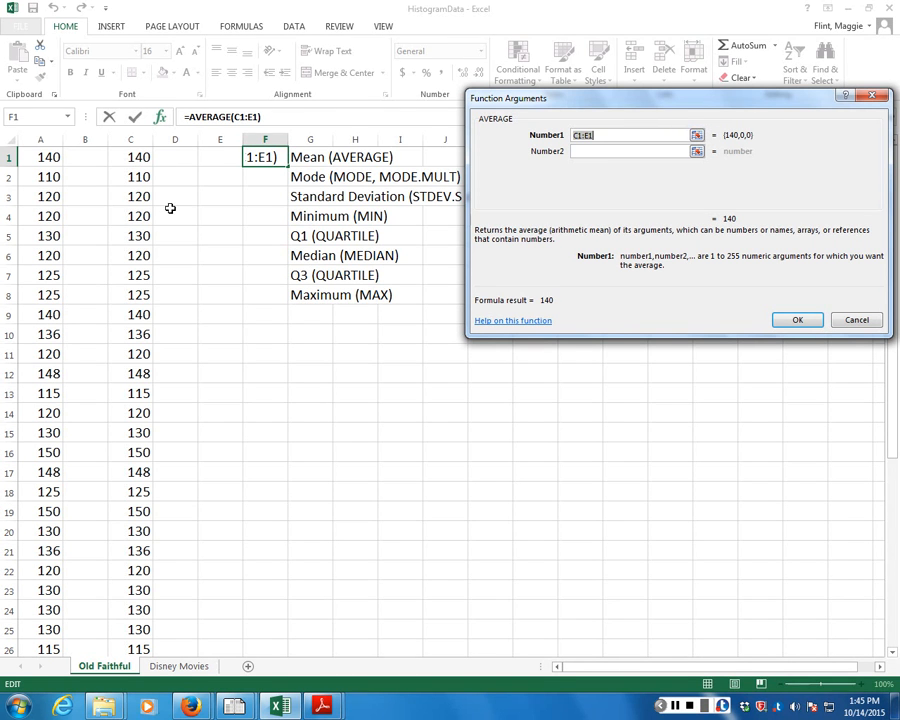
left_click(131, 138)
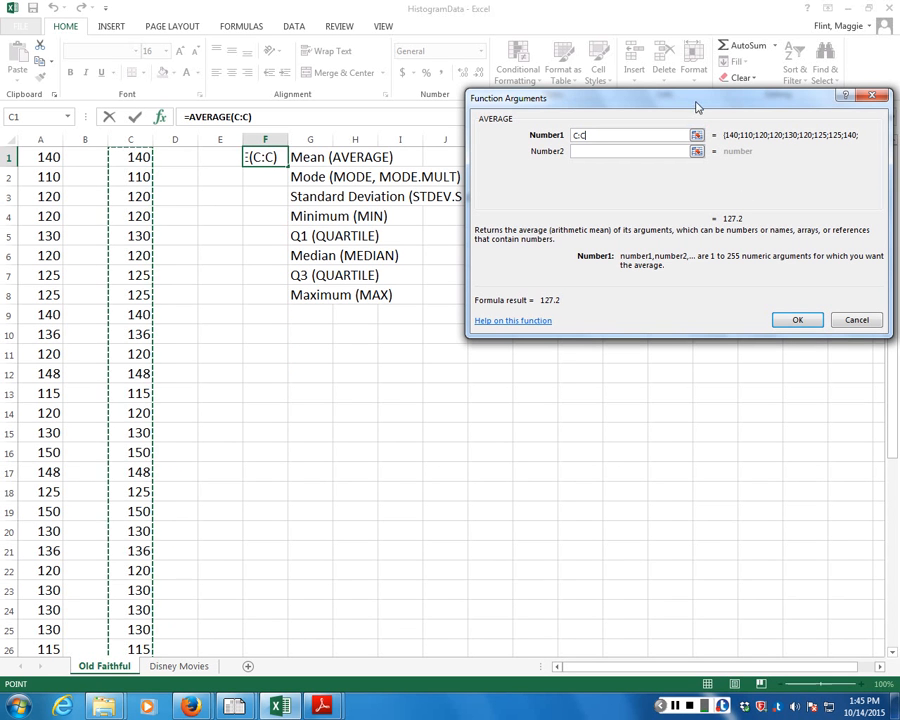
left_click(797, 319)
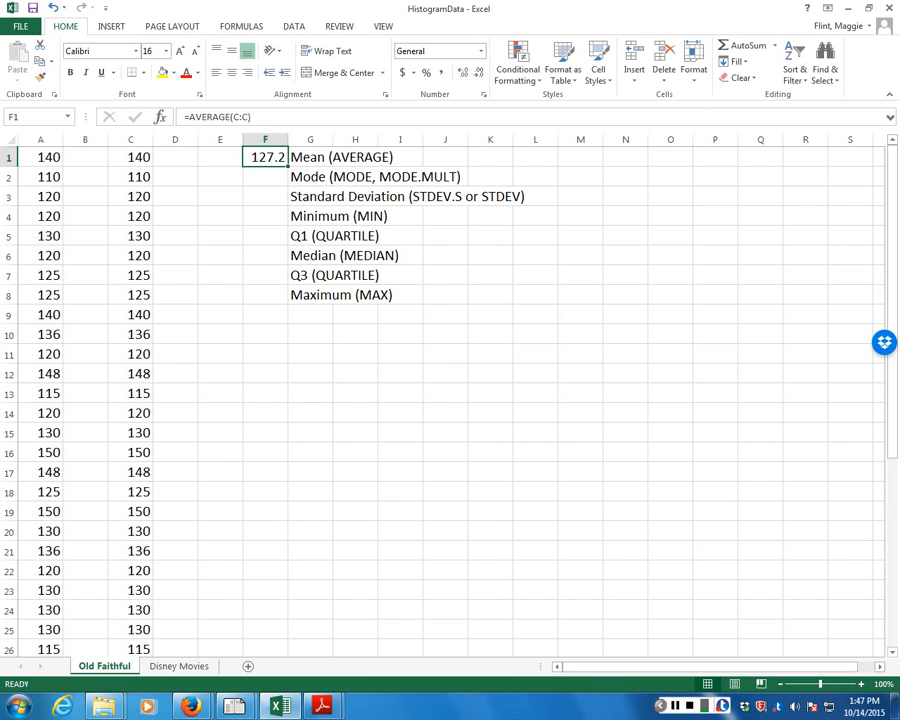
Search for MODE, insert the MODE.MULT function on all of column C in cell F2, and narrow column F slightly.
left_click(265, 179)
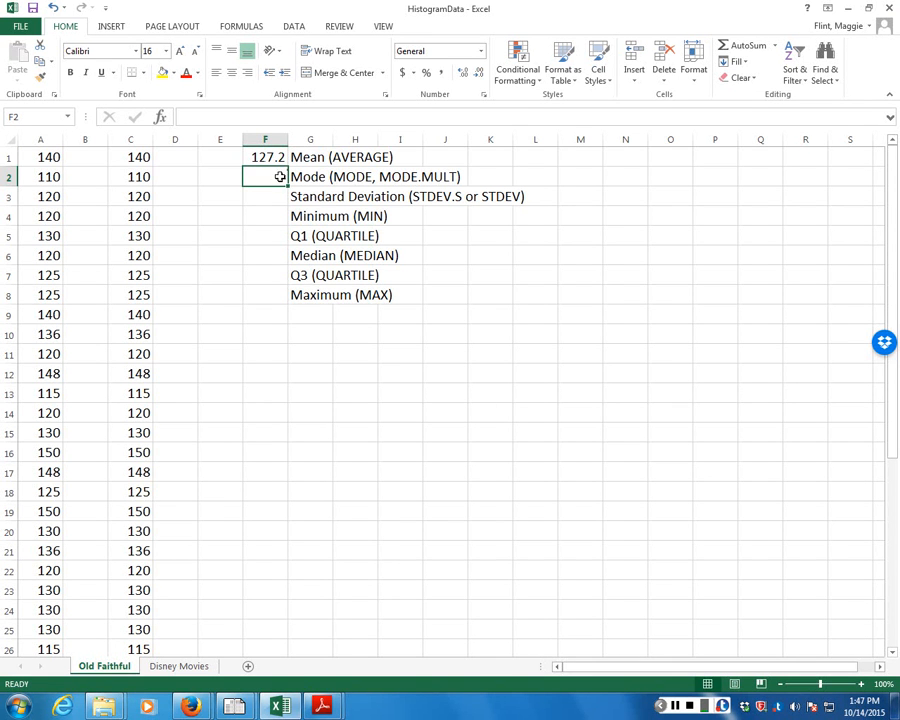
left_click(160, 117)
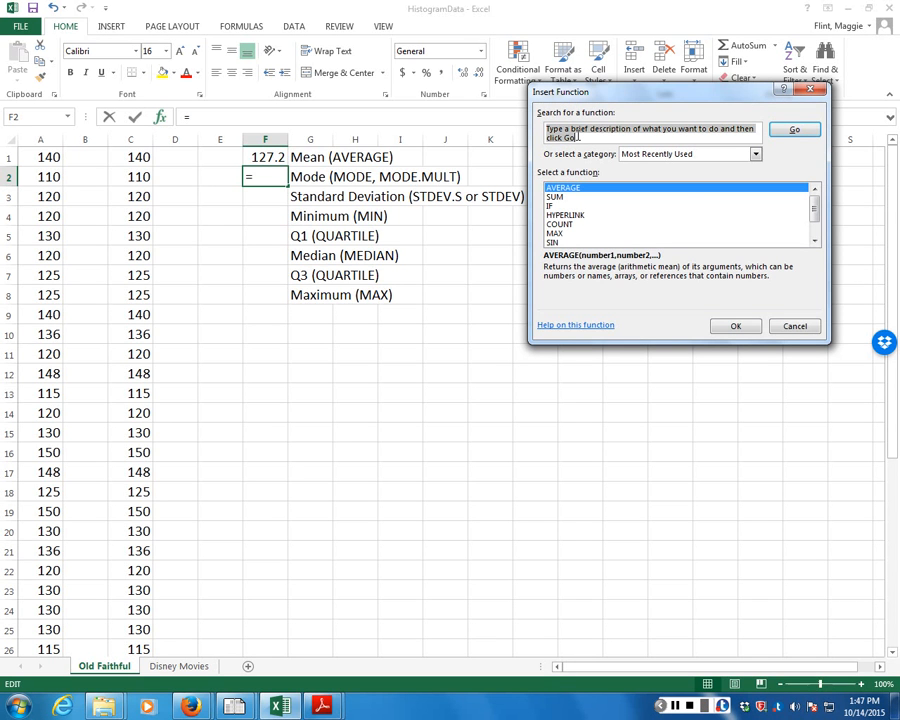
type("MODE")
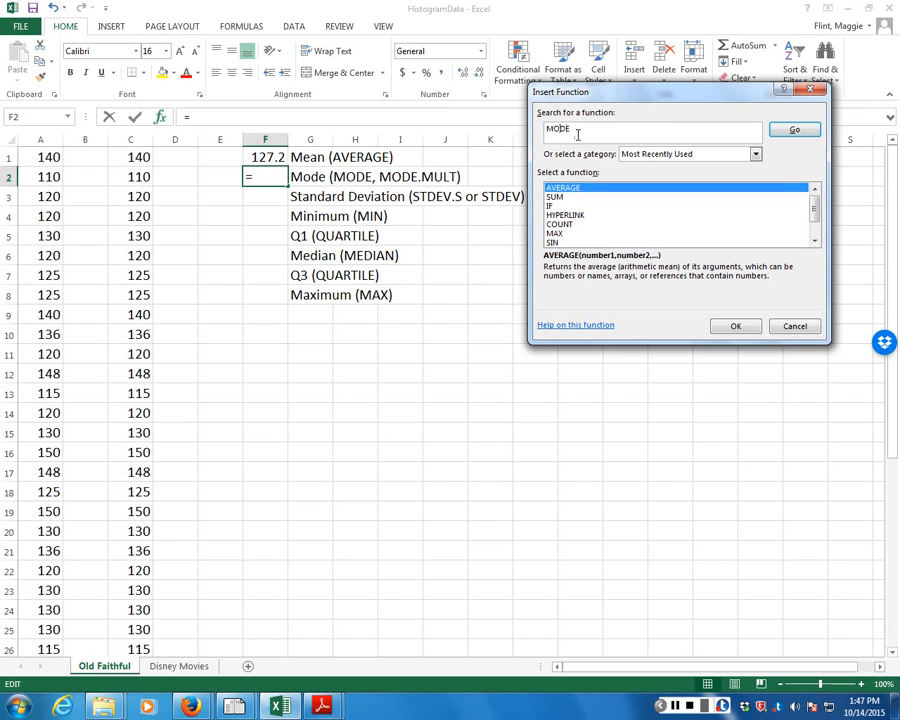
left_click(795, 131)
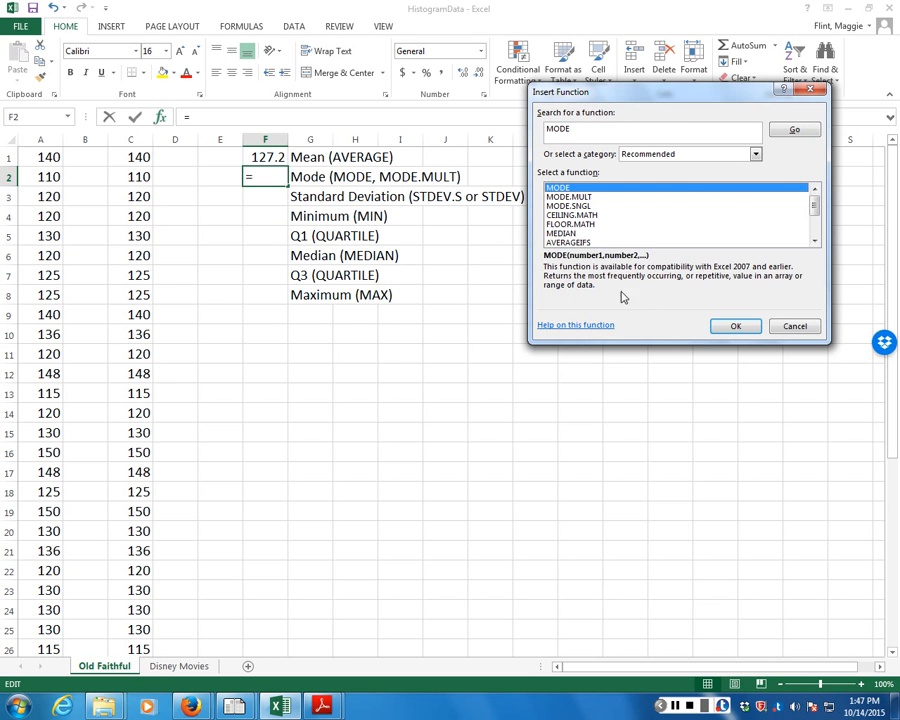
left_click(580, 197)
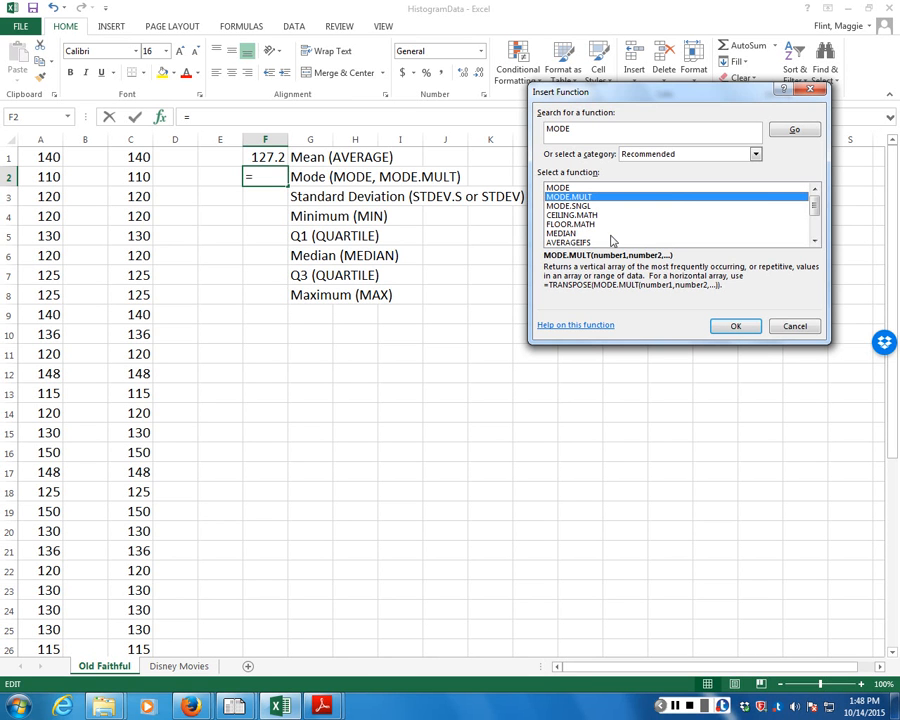
left_click(736, 328)
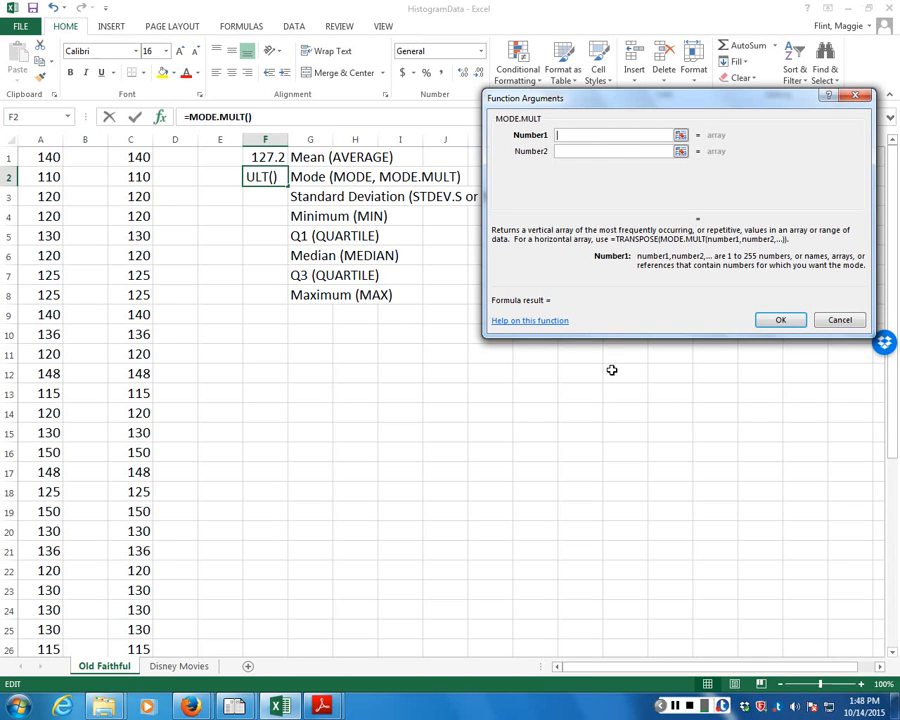
left_click(136, 140)
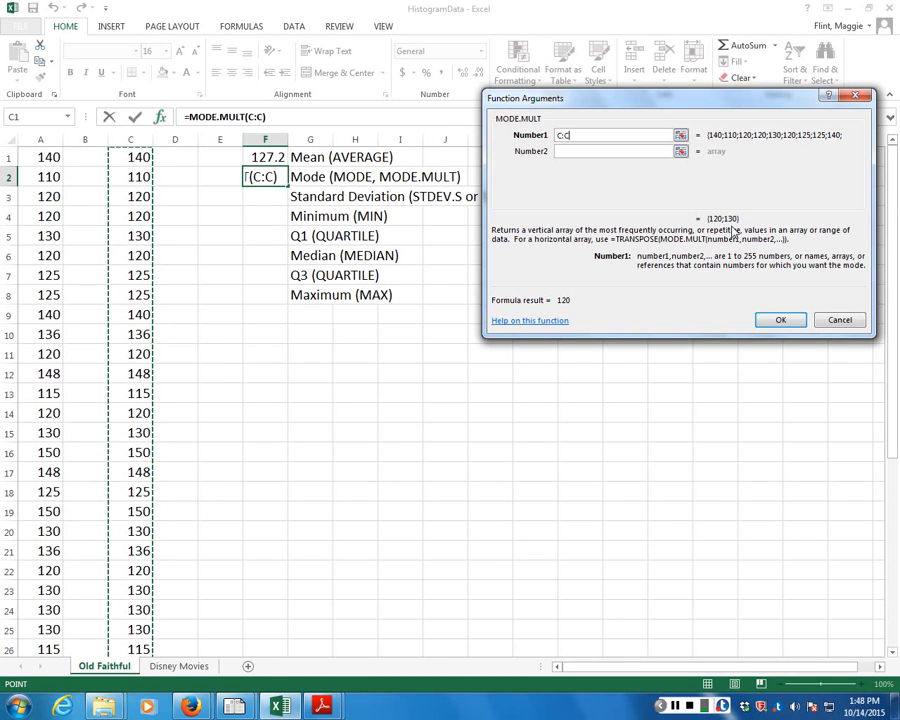
left_click(786, 320)
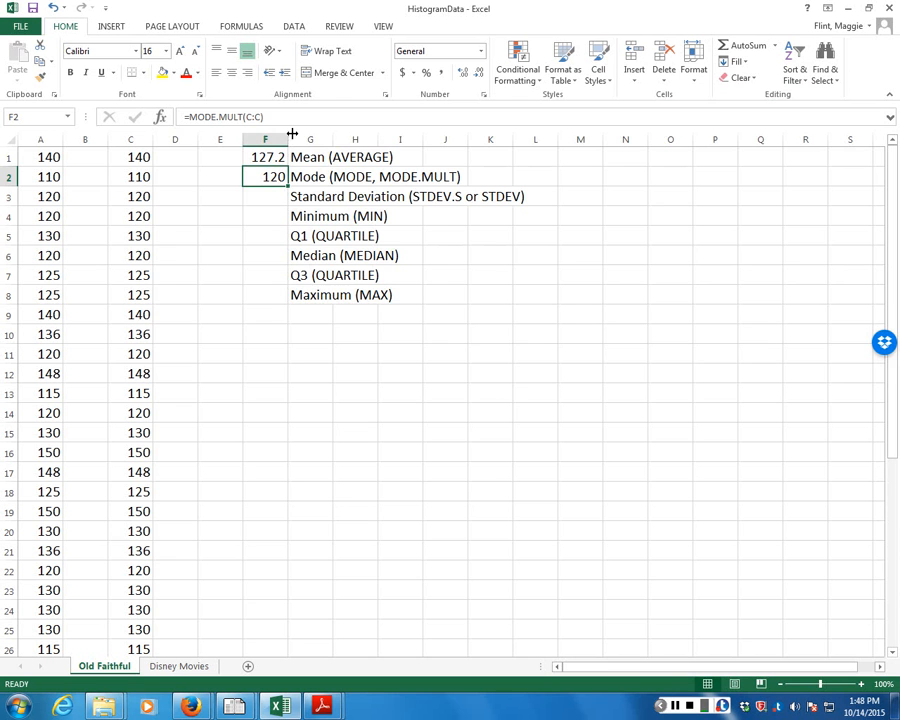
mouse_move(289, 138)
left_mouse_down()
mouse_move(345, 194)
mouse_move(387, 146)
mouse_move(286, 130)
left_mouse_up()
left_click(389, 149)
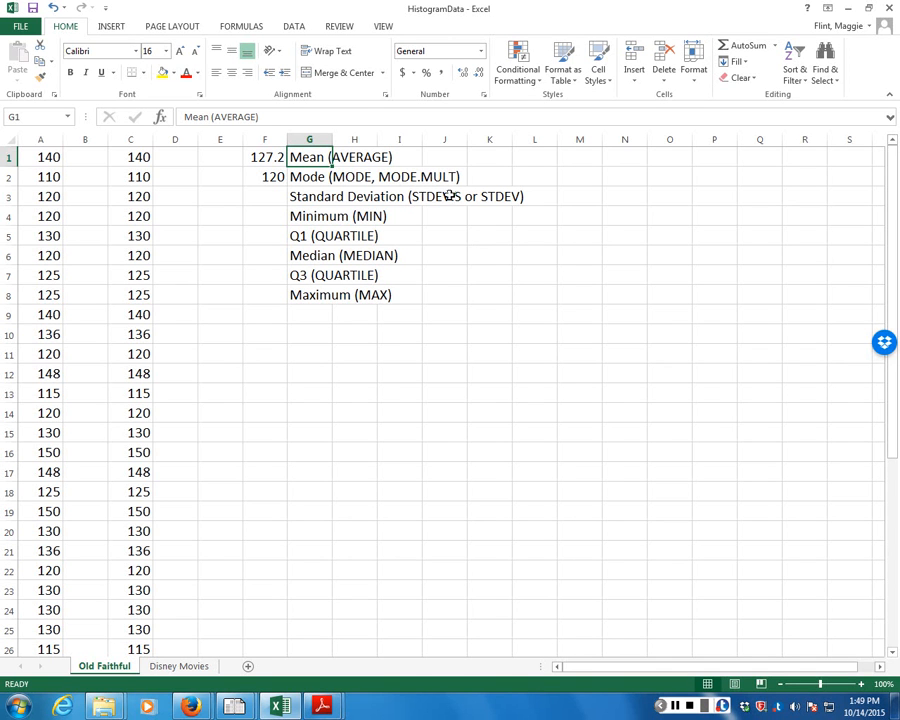
left_click(264, 197)
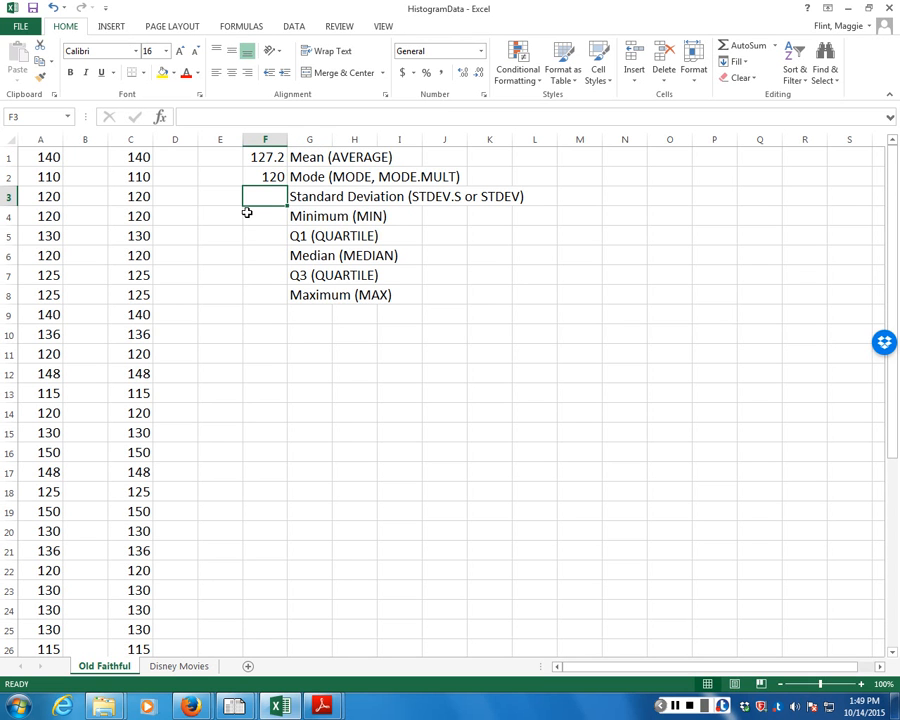
left_click(160, 118)
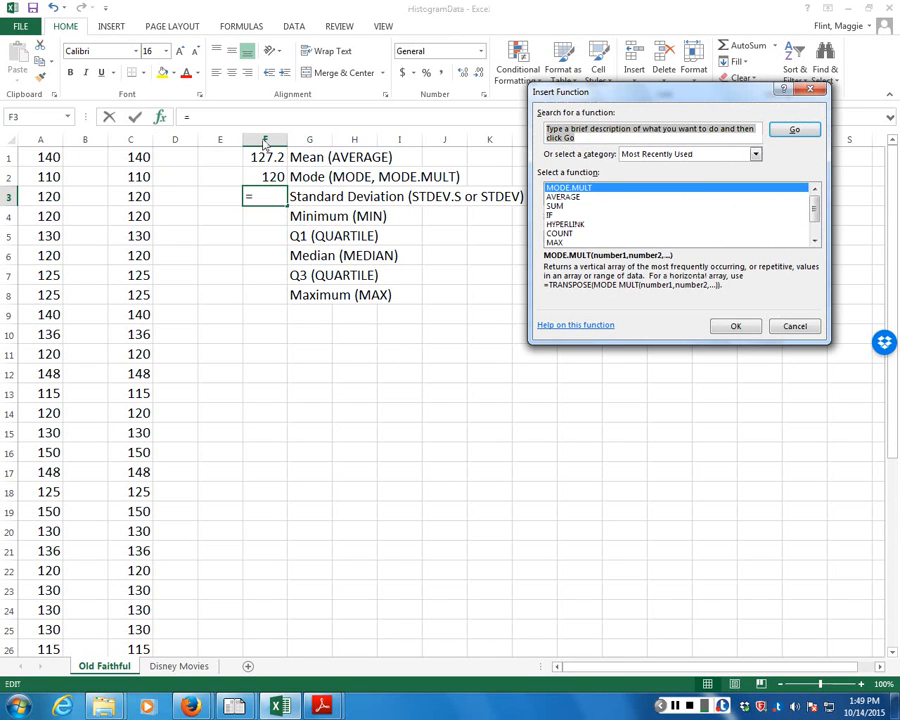
type("ST")
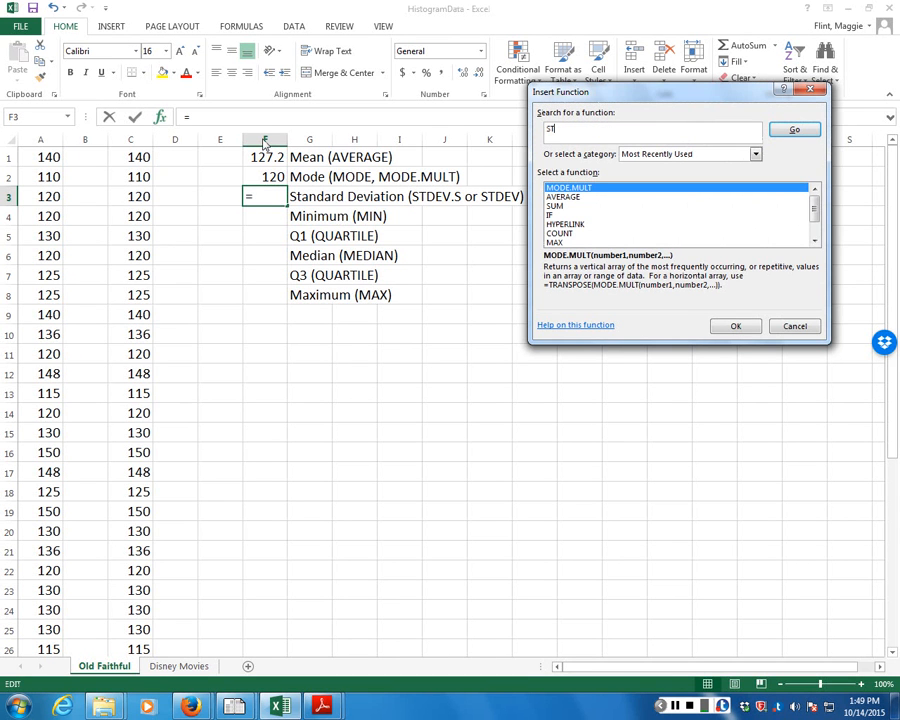
type("DDEV")
left_click(794, 130)
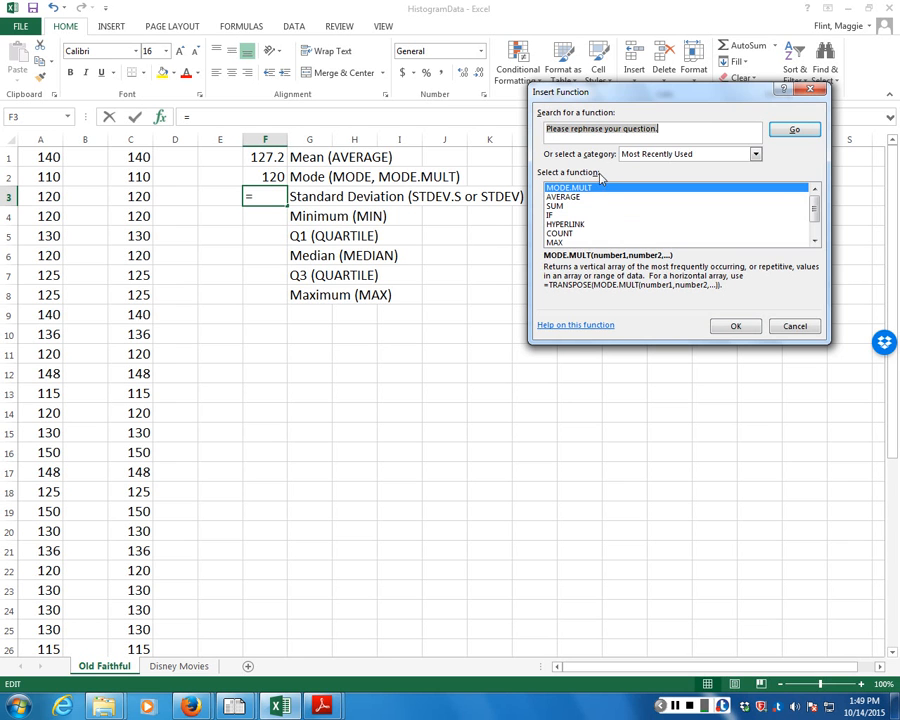
type("ST")
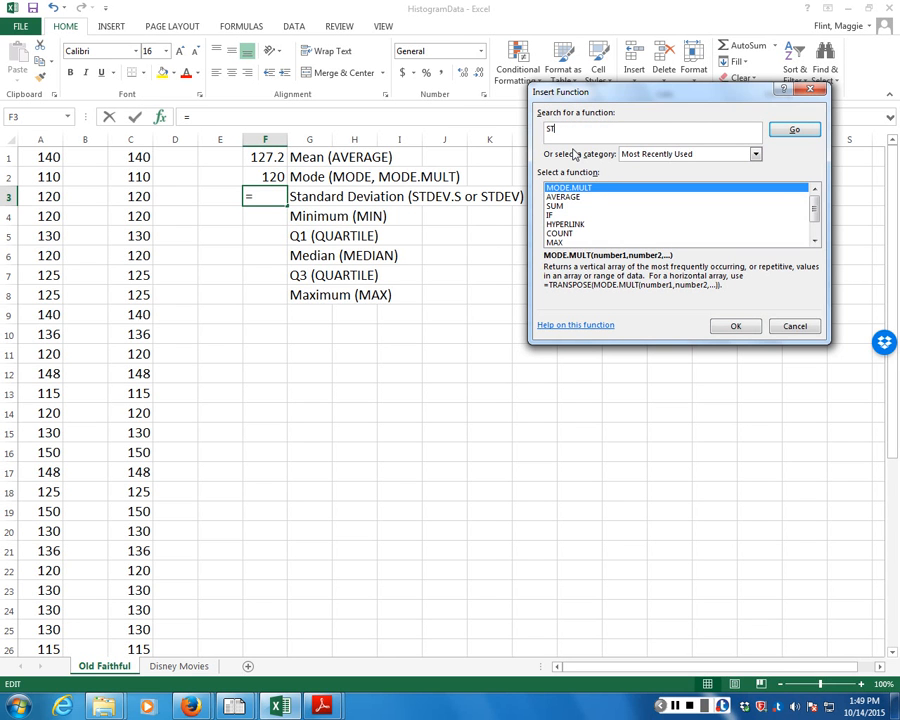
type("ANDARD DEVIATION")
left_click(795, 132)
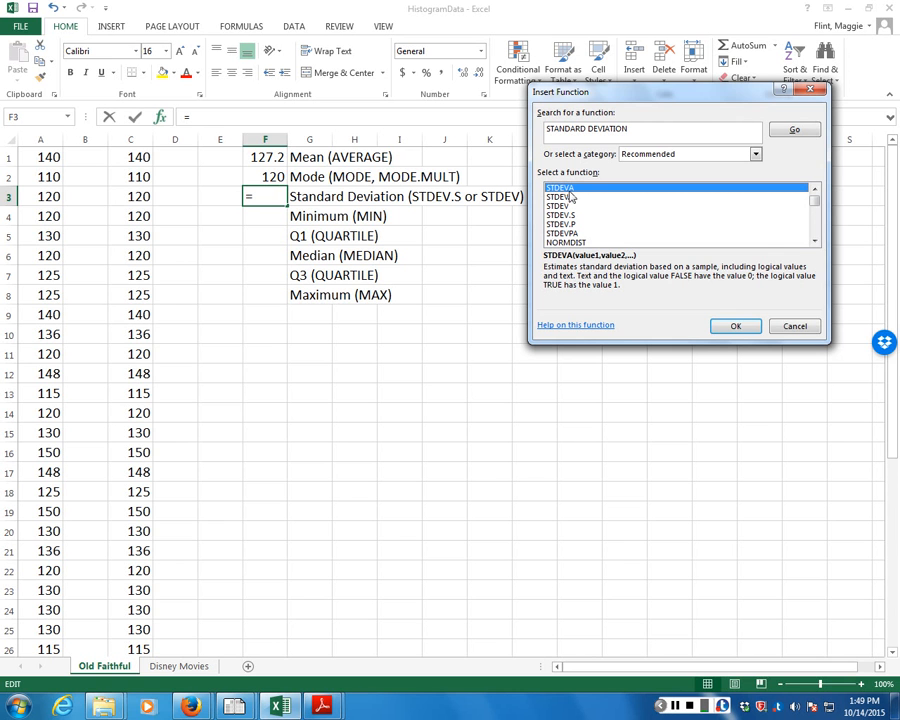
left_click(558, 206)
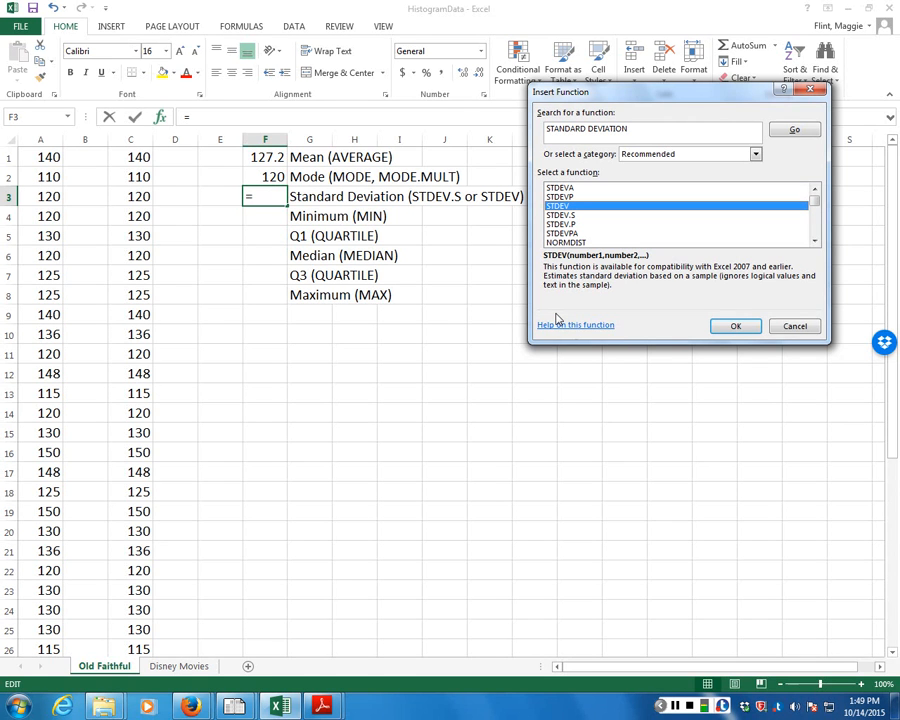
left_click(563, 216)
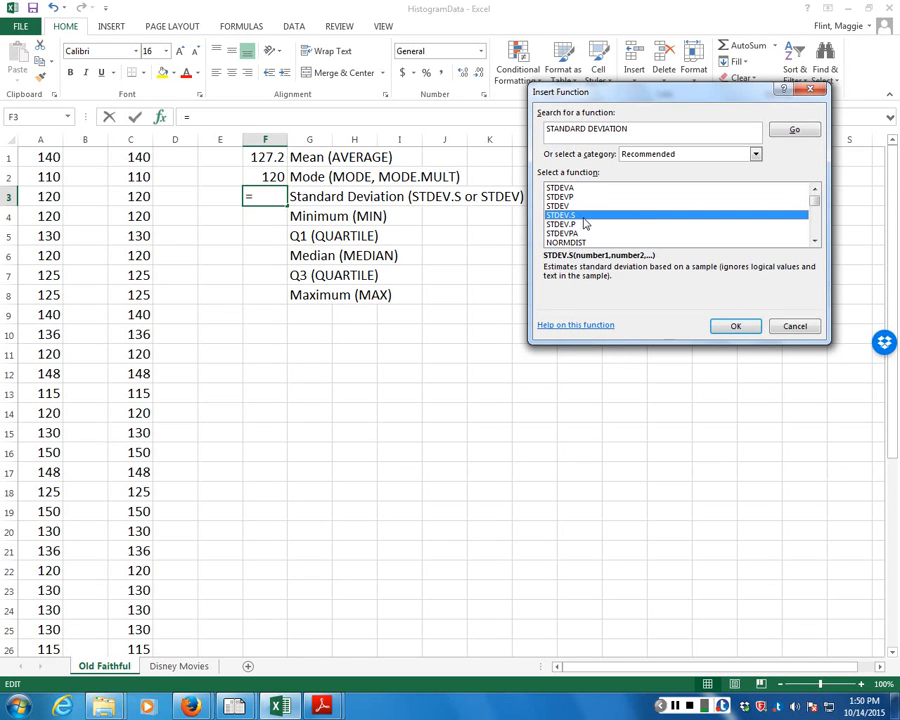
double_click(586, 224)
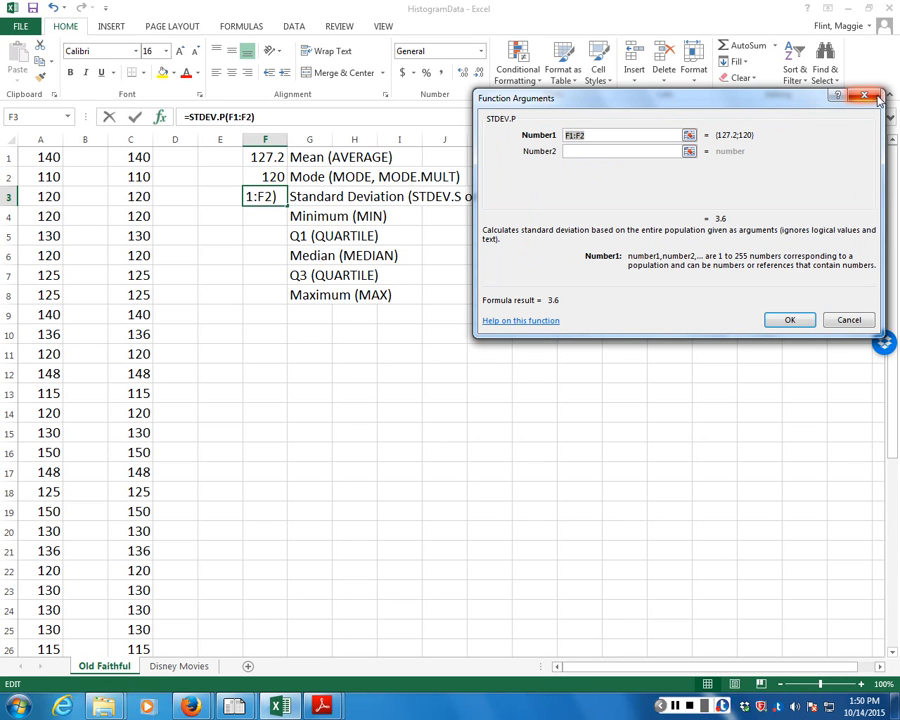
left_click(849, 321)
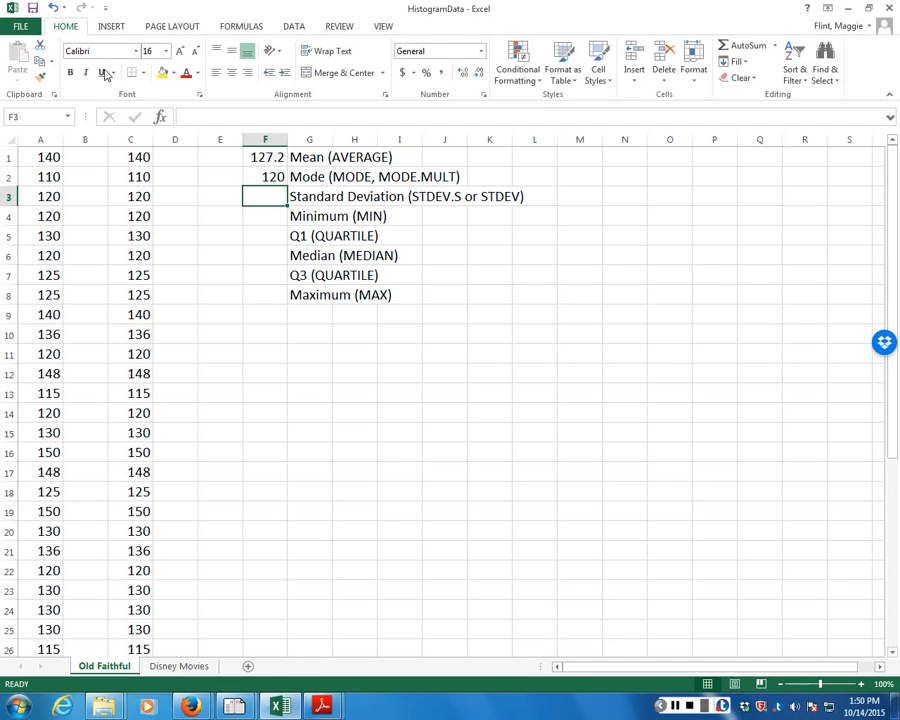
Search for STDEV and insert the STDEV function in cell F3, using all of column C as its argument.
left_click(160, 119)
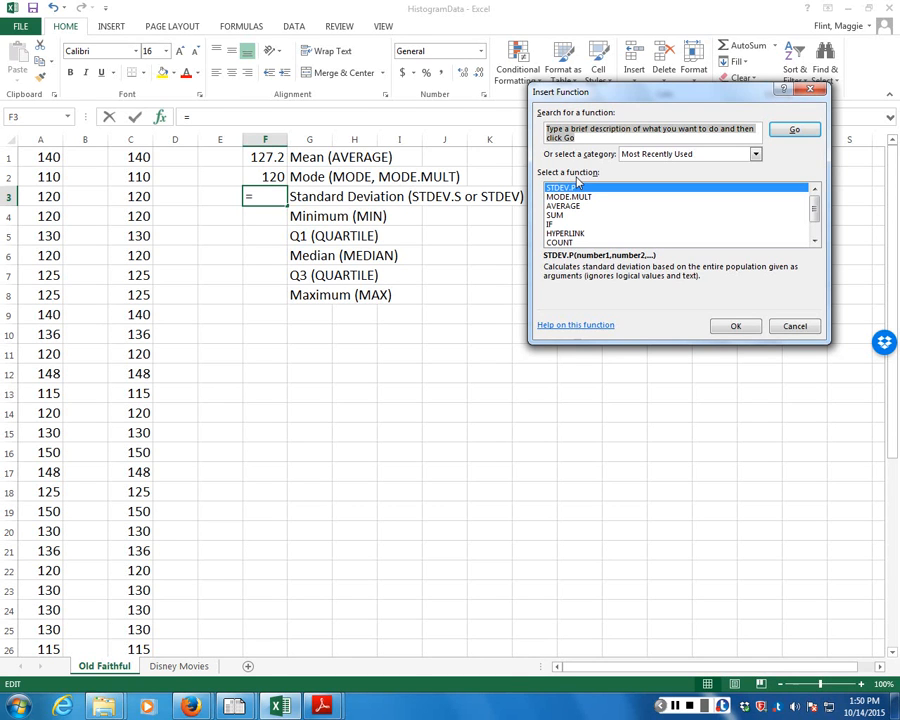
mouse_move(814, 203)
left_mouse_down()
mouse_move(816, 217)
mouse_move(816, 205)
left_mouse_up()
type("STDEV")
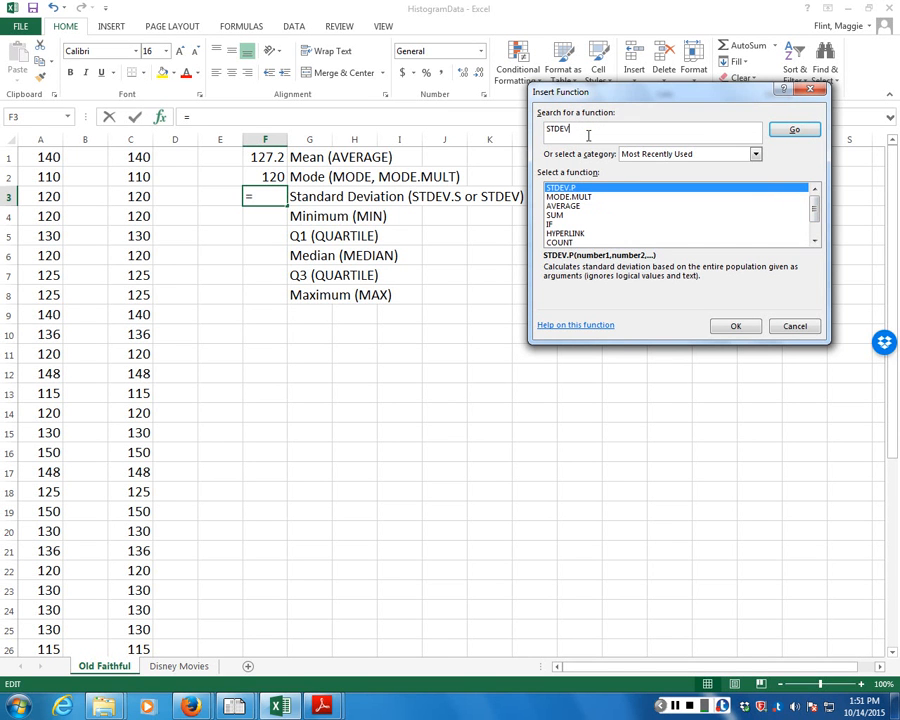
left_click(796, 129)
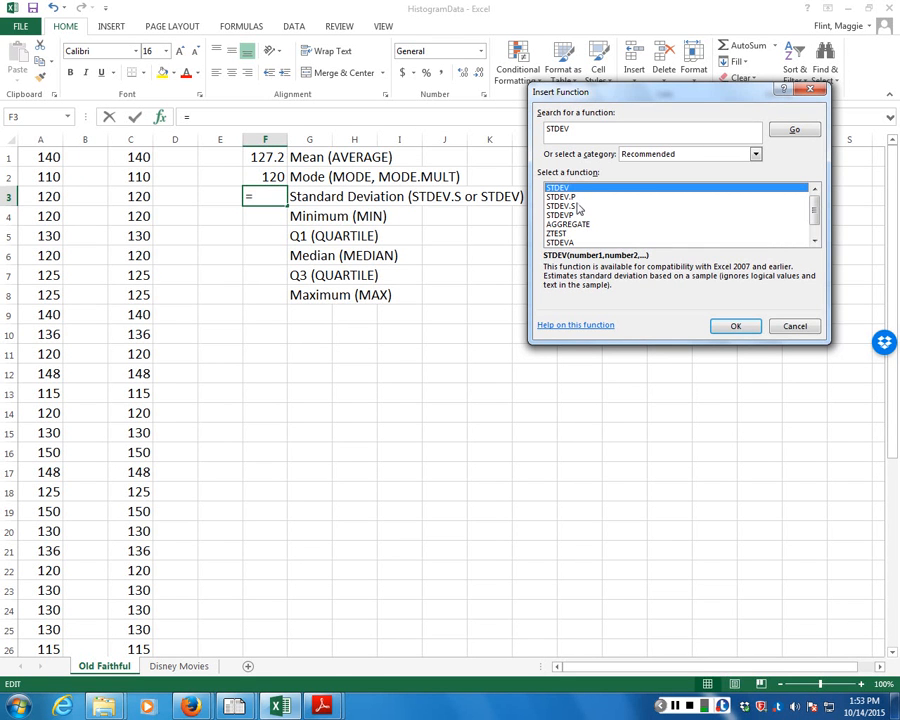
left_click(739, 334)
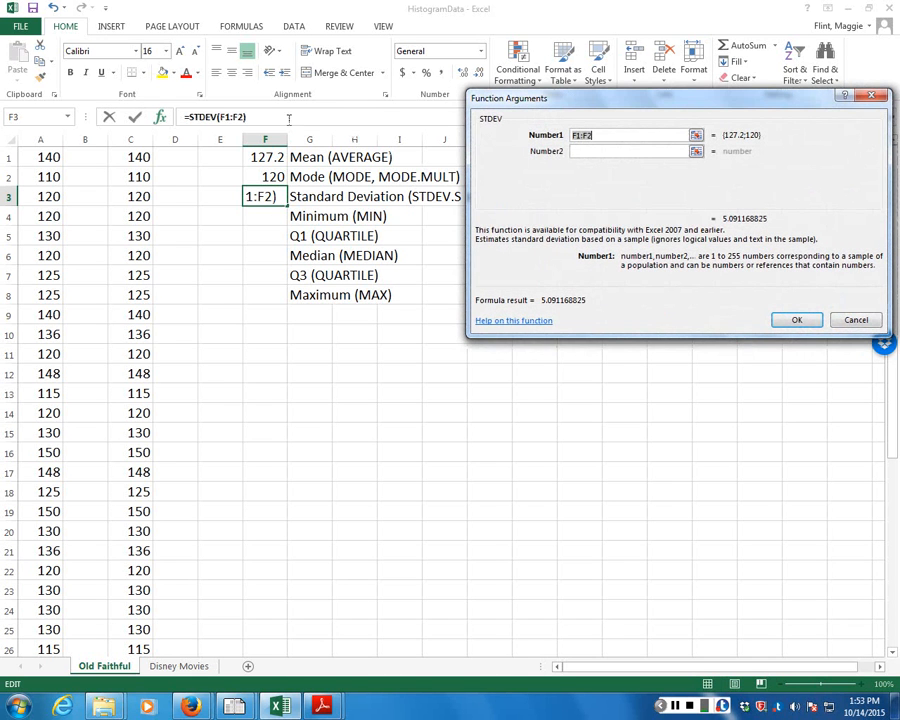
left_click(132, 140)
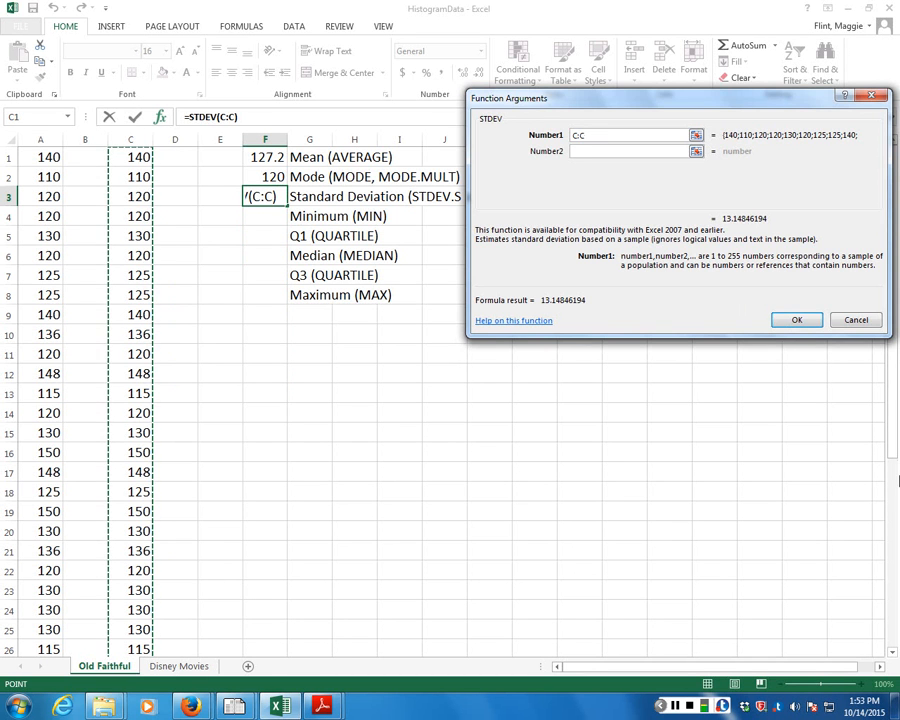
left_click(798, 321)
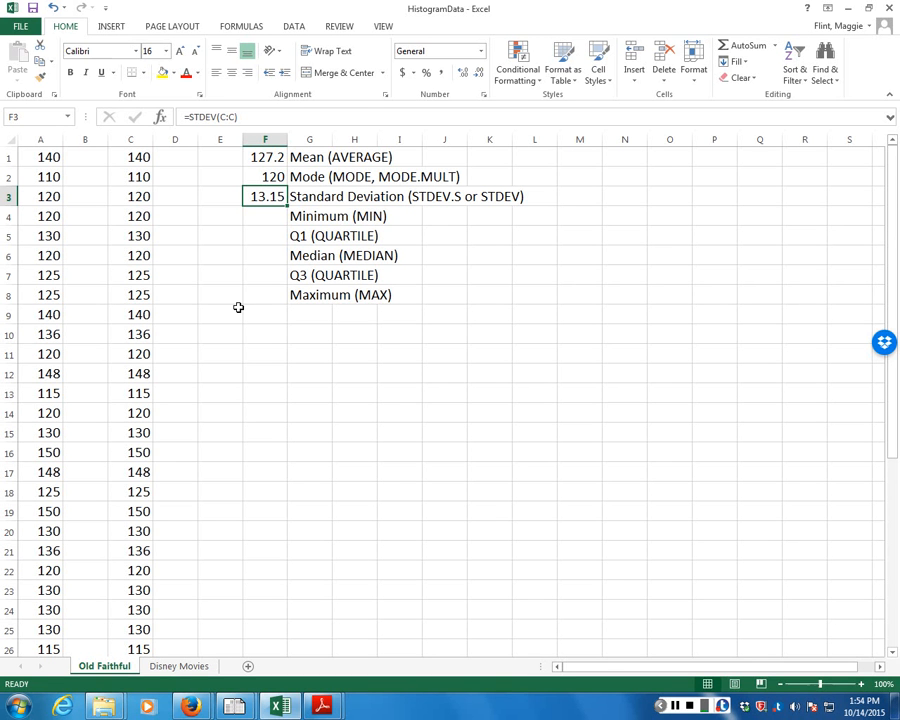
Search for MIN and insert the MIN function in cell F4, using all of column C as its argument.
left_click(264, 218)
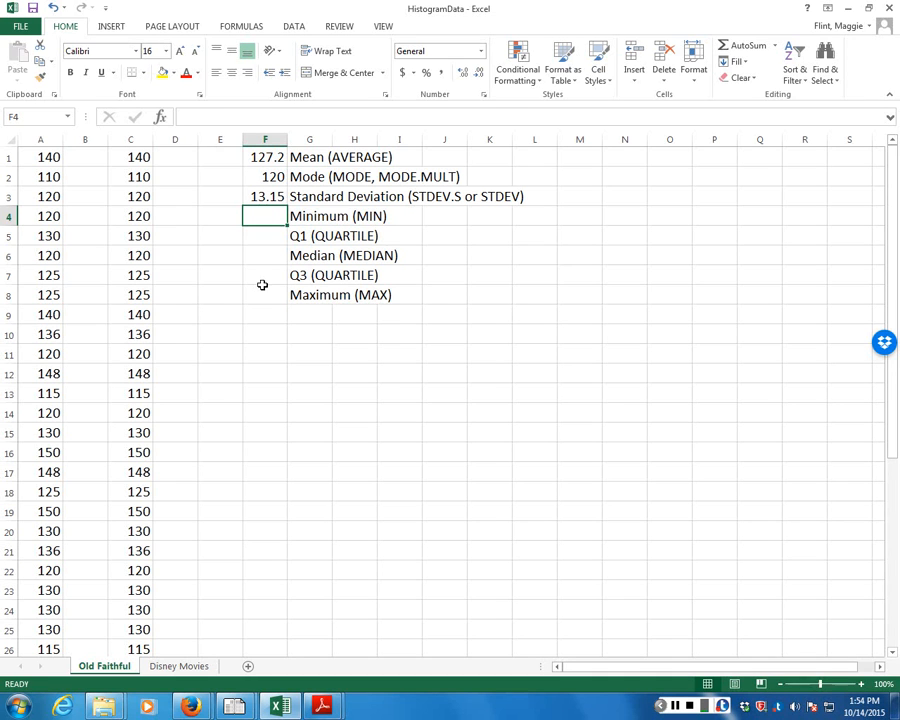
left_click(160, 118)
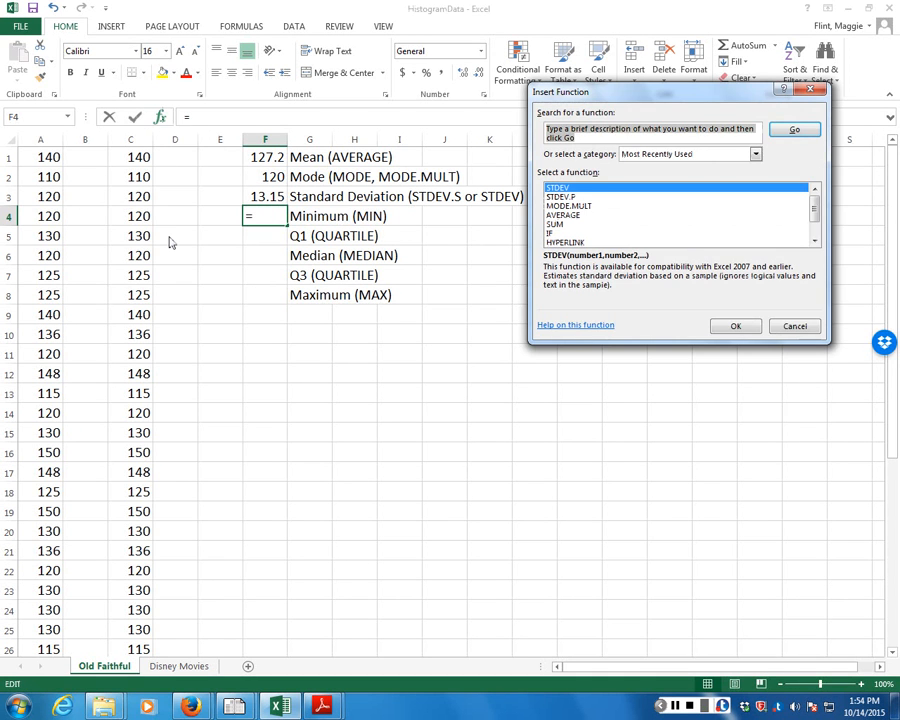
type("MIN")
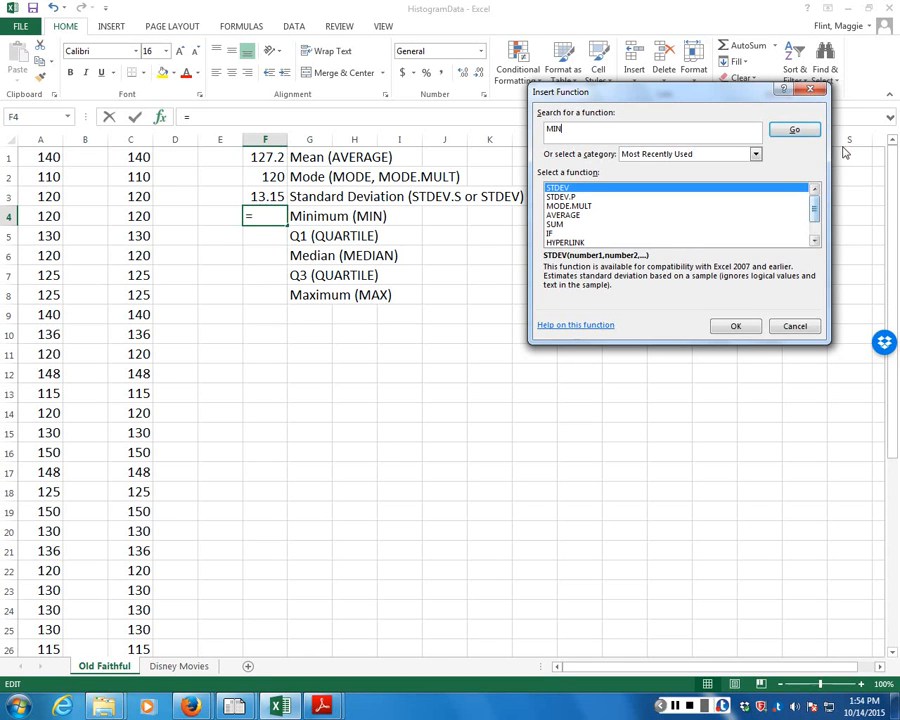
key("Return")
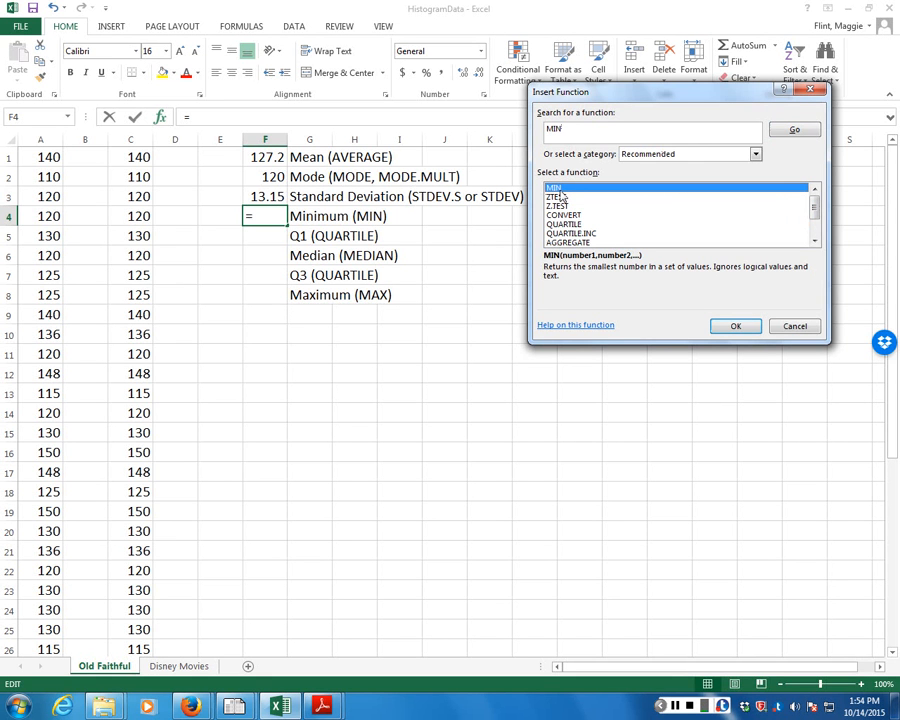
left_click(739, 330)
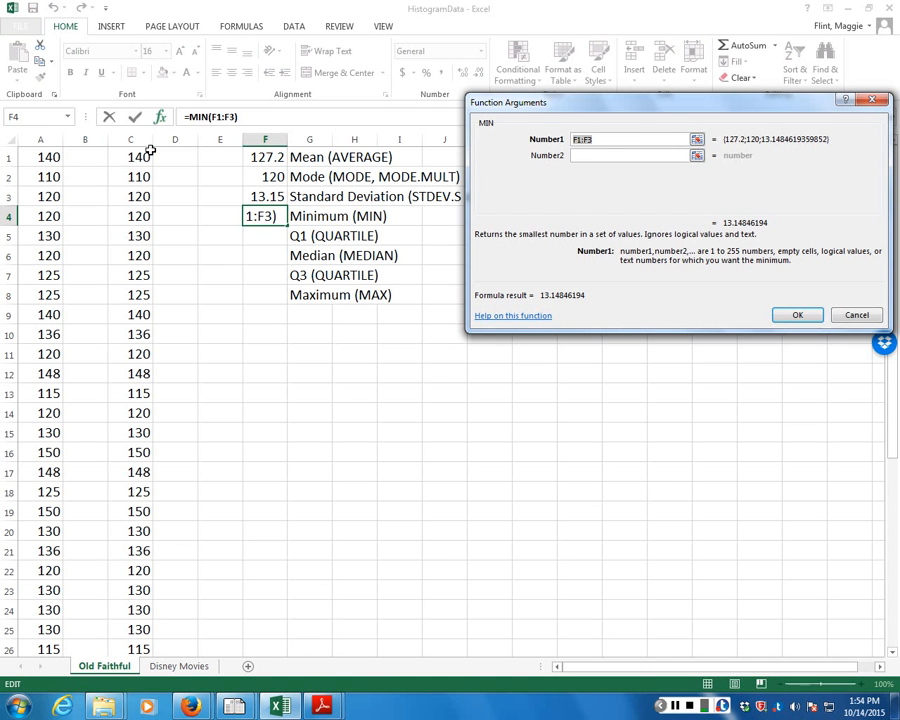
left_click(133, 141)
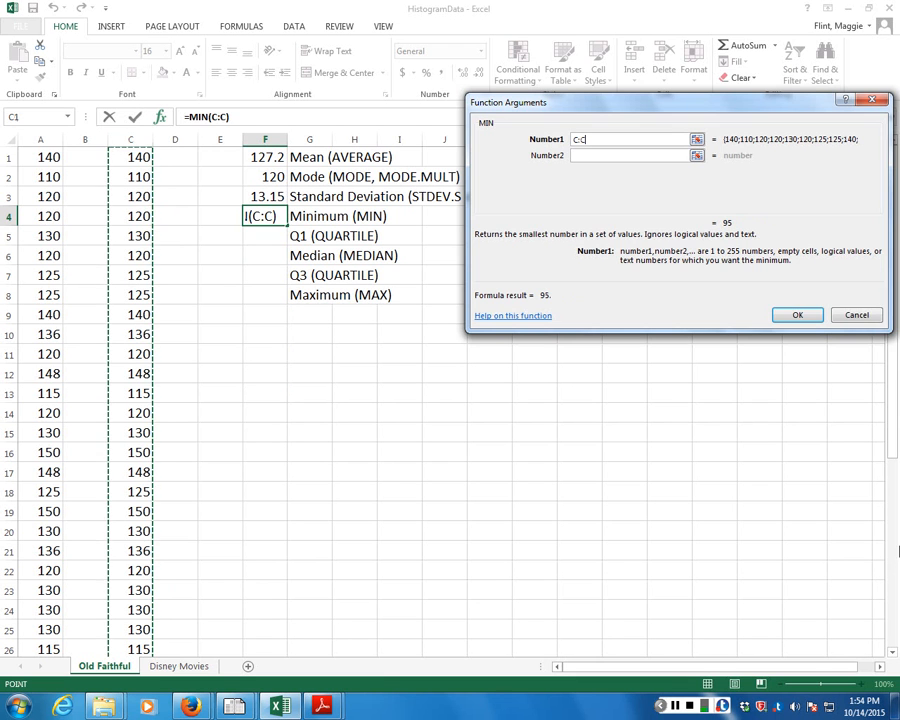
left_click(800, 318)
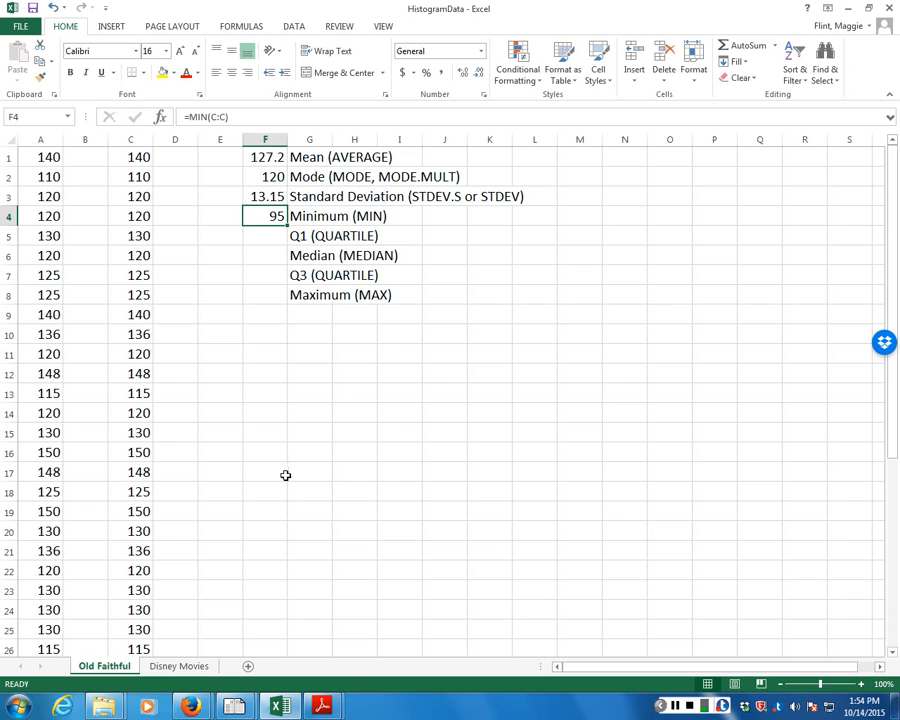
Search for MAX and insert the MAX function in cell F8, using all of column C as its argument.
left_click(266, 296)
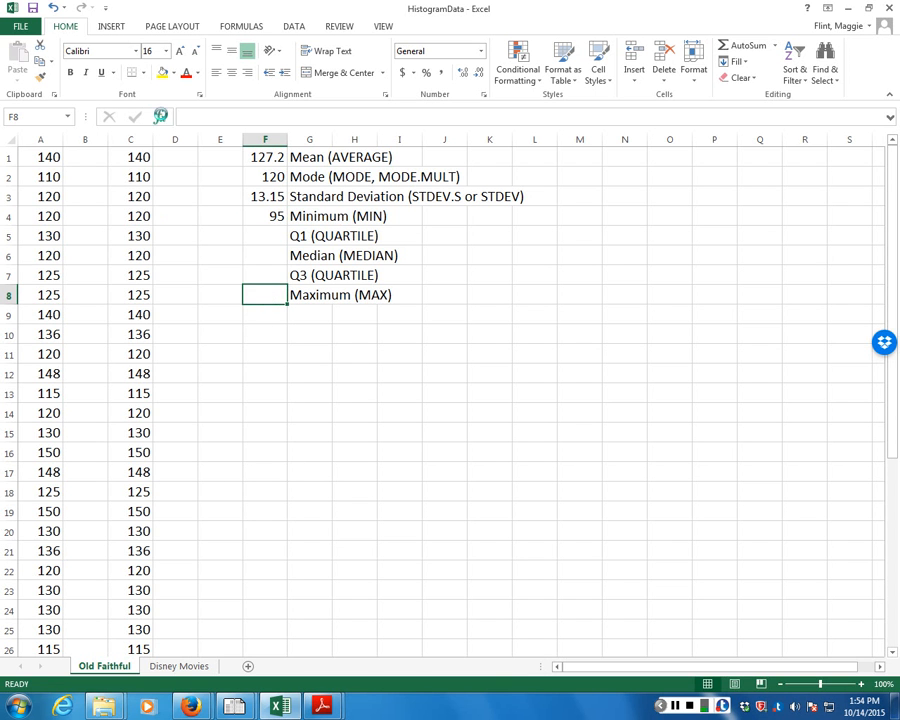
key("shift+F3")
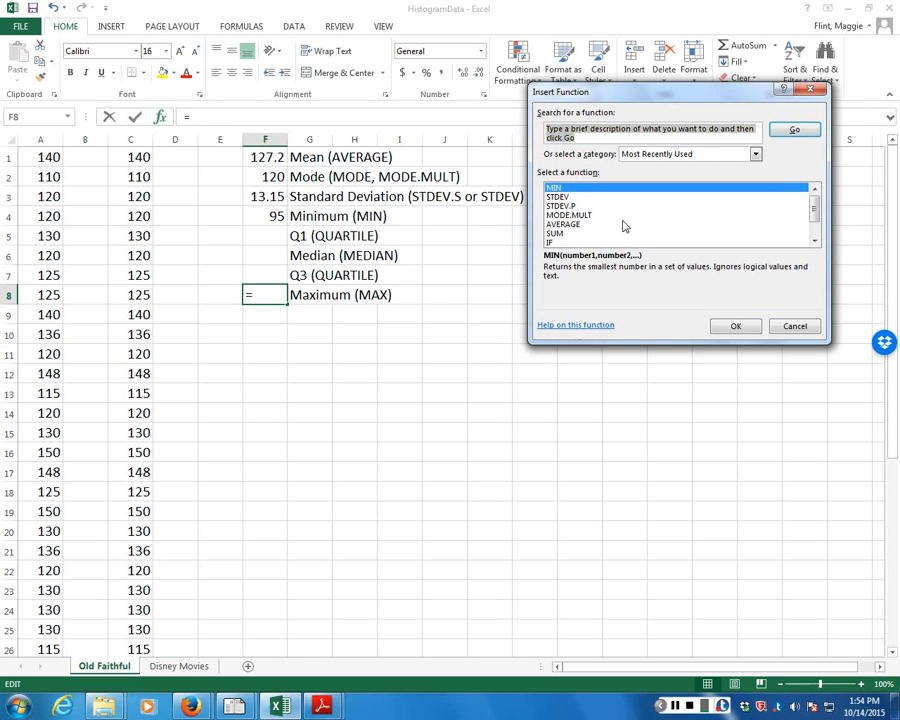
type("MAX")
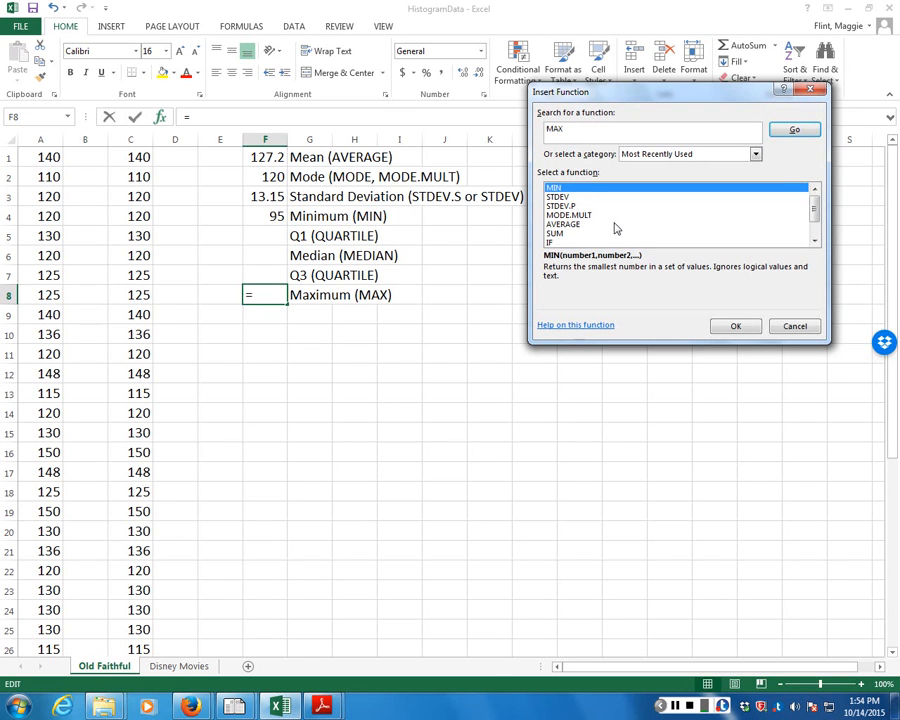
left_click(780, 137)
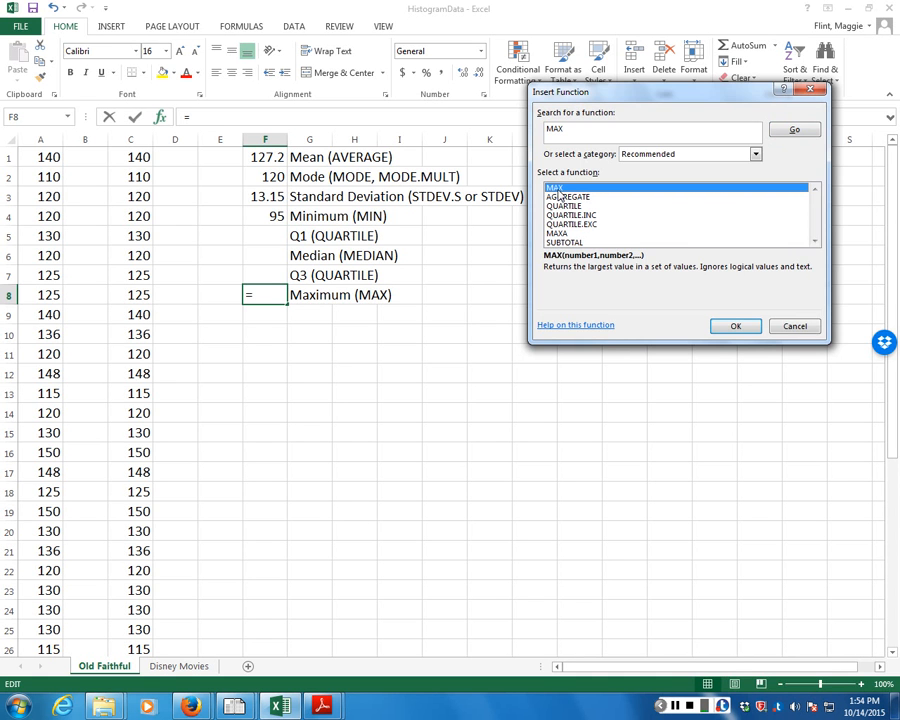
left_click(737, 327)
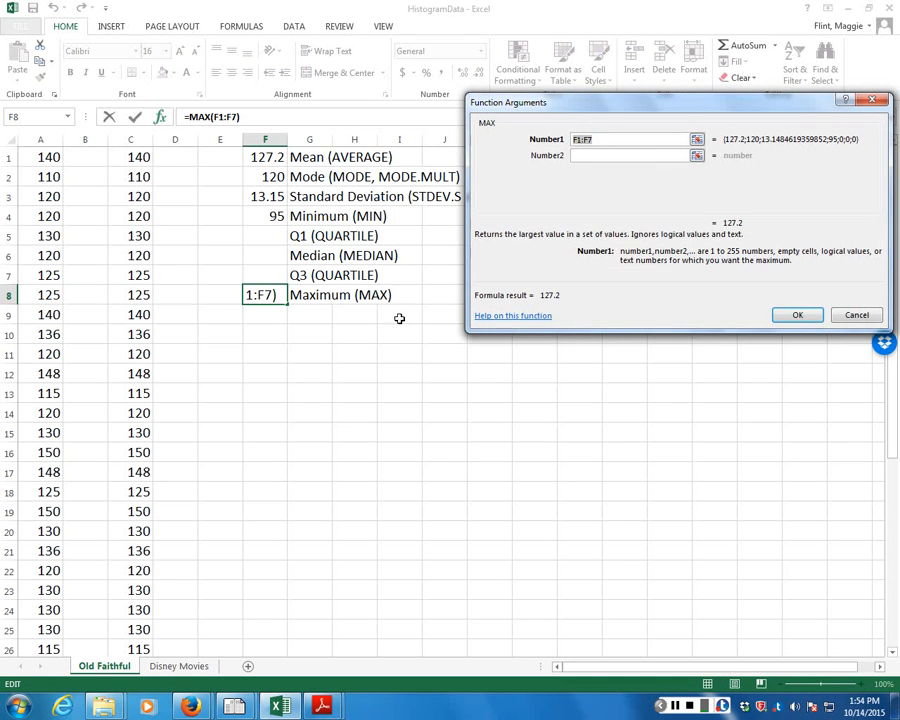
left_click(130, 139)
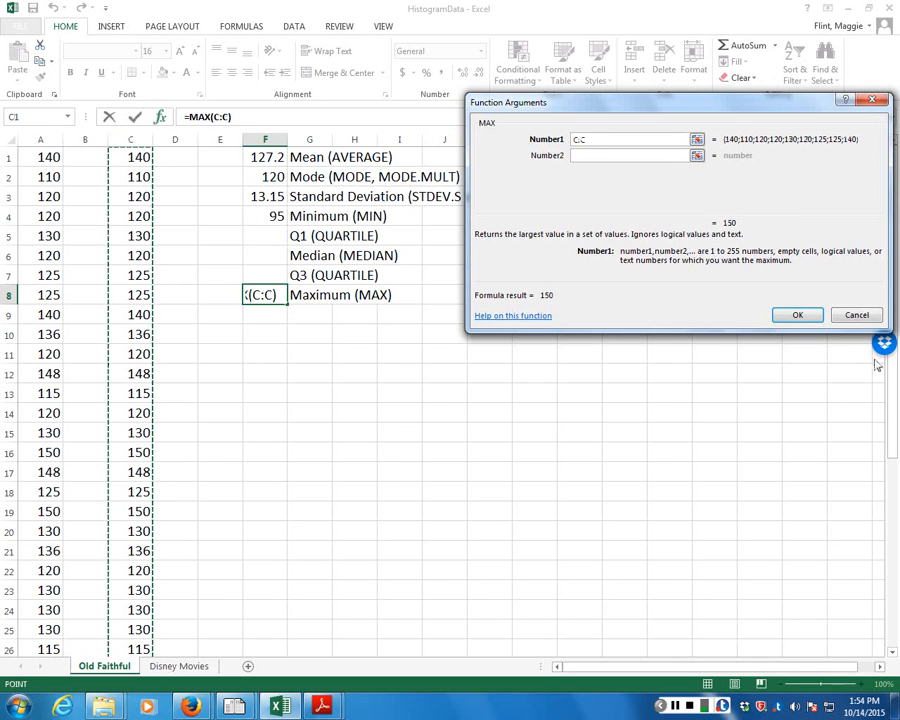
left_click(798, 315)
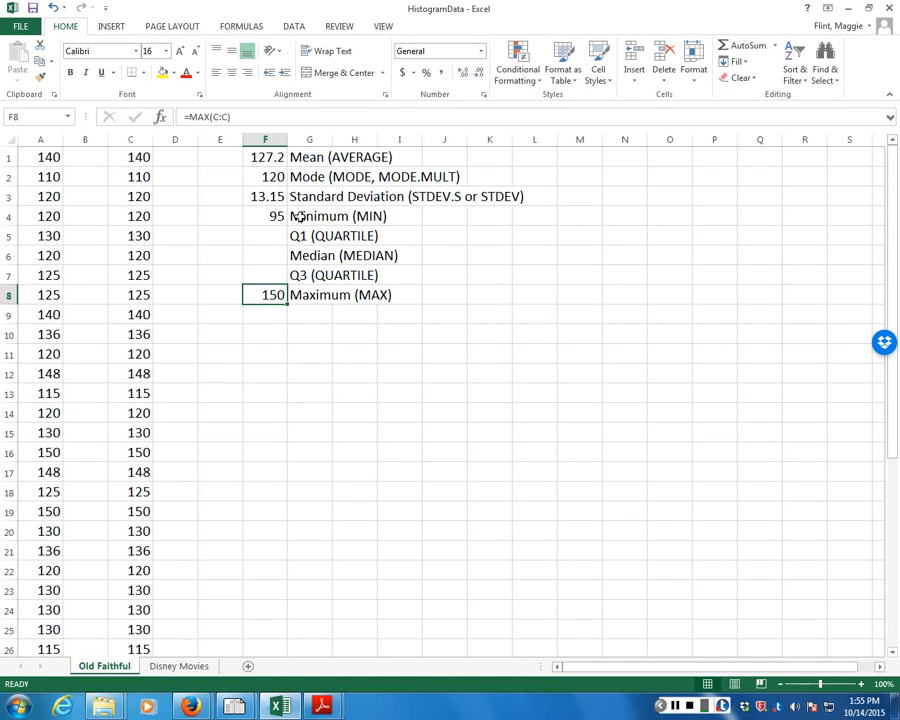
Search for QUARTILE and insert the QUARTILE function in cell F5, with all of column C as the array and 1 as the quart.
left_click(267, 235)
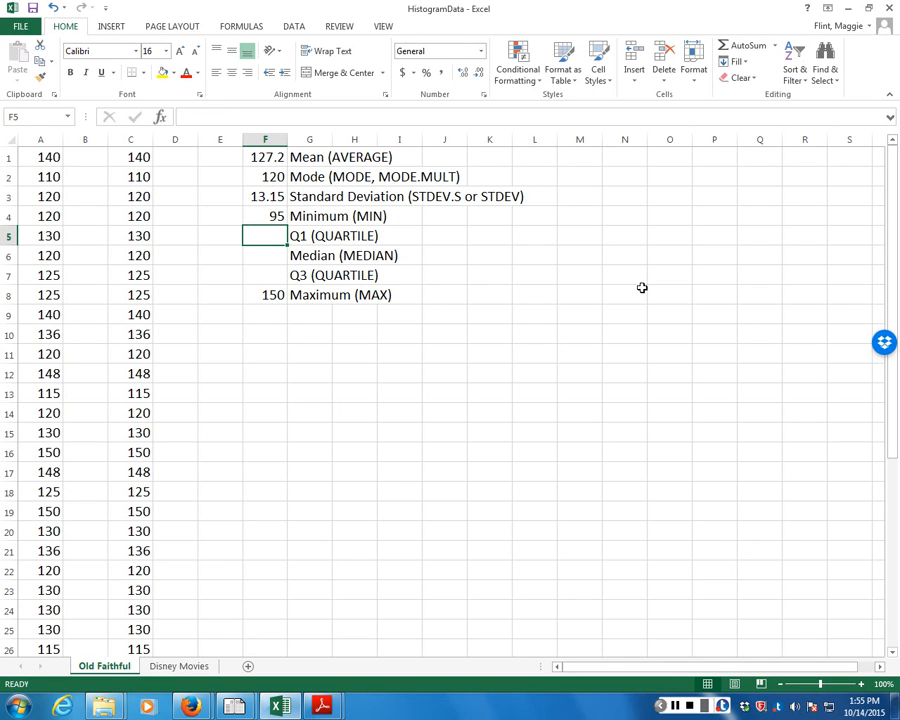
left_click(159, 117)
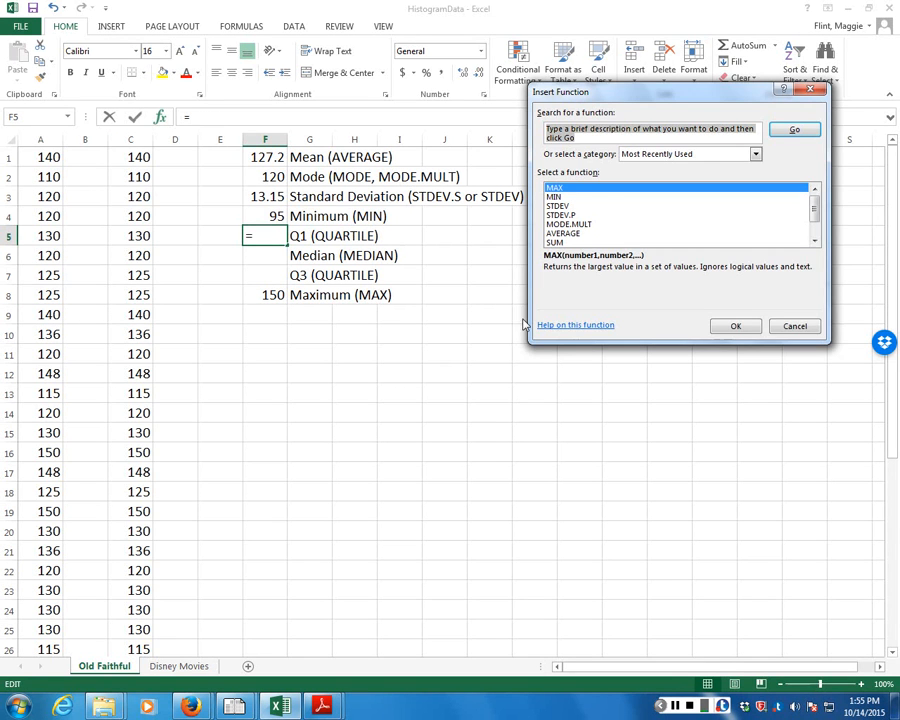
type("Q")
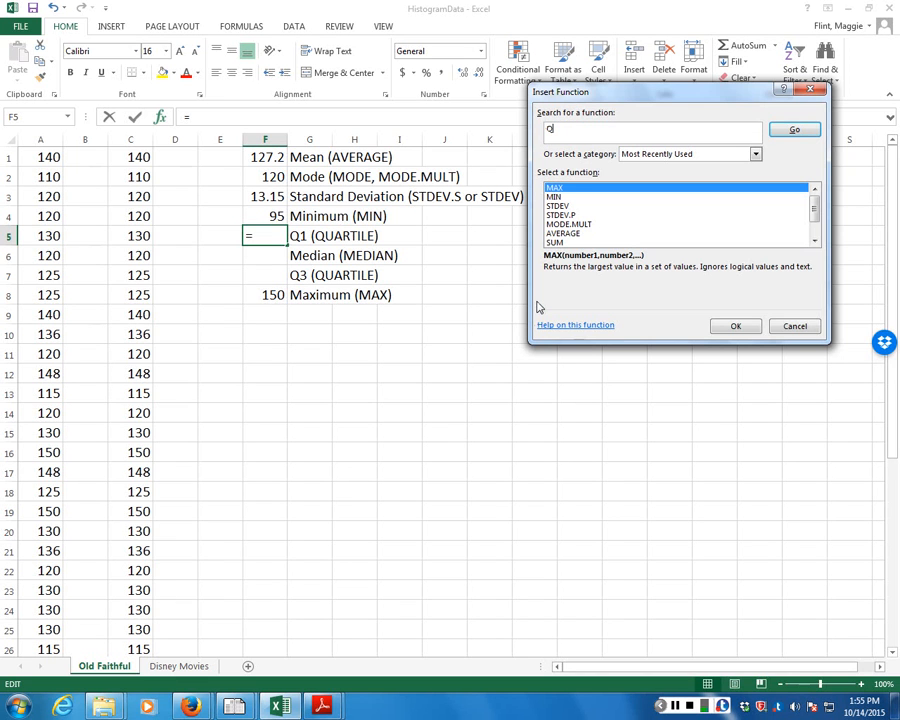
type("UARTILE")
left_click(808, 134)
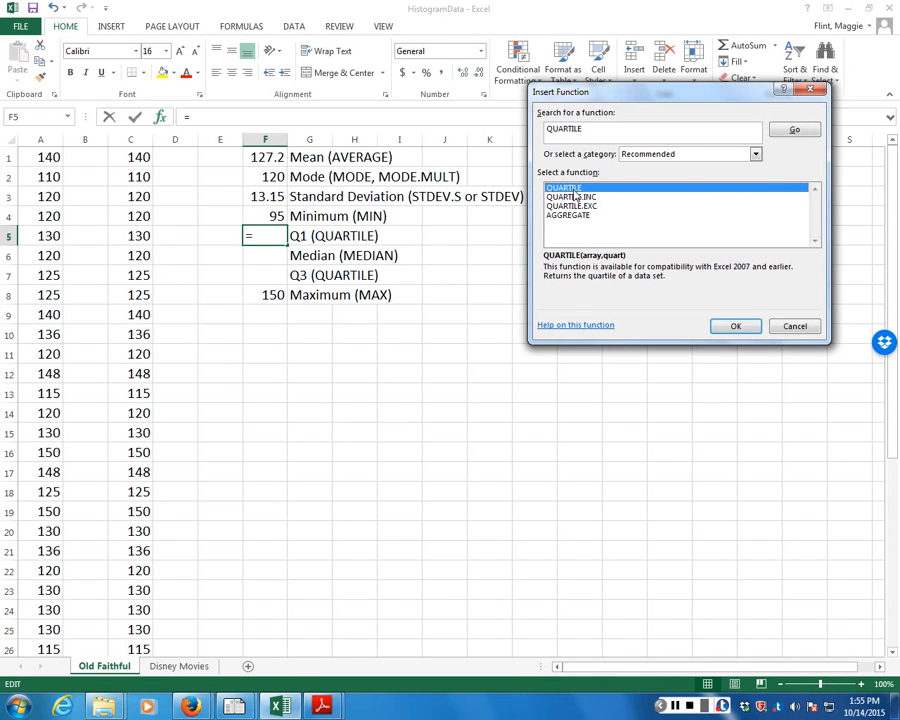
left_click(737, 328)
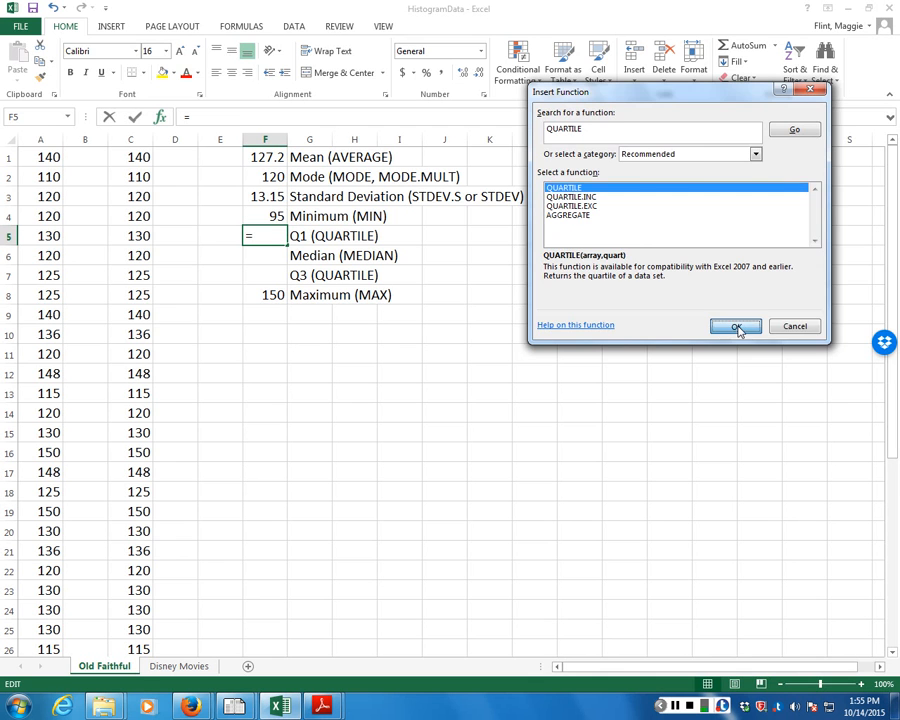
left_click(128, 140)
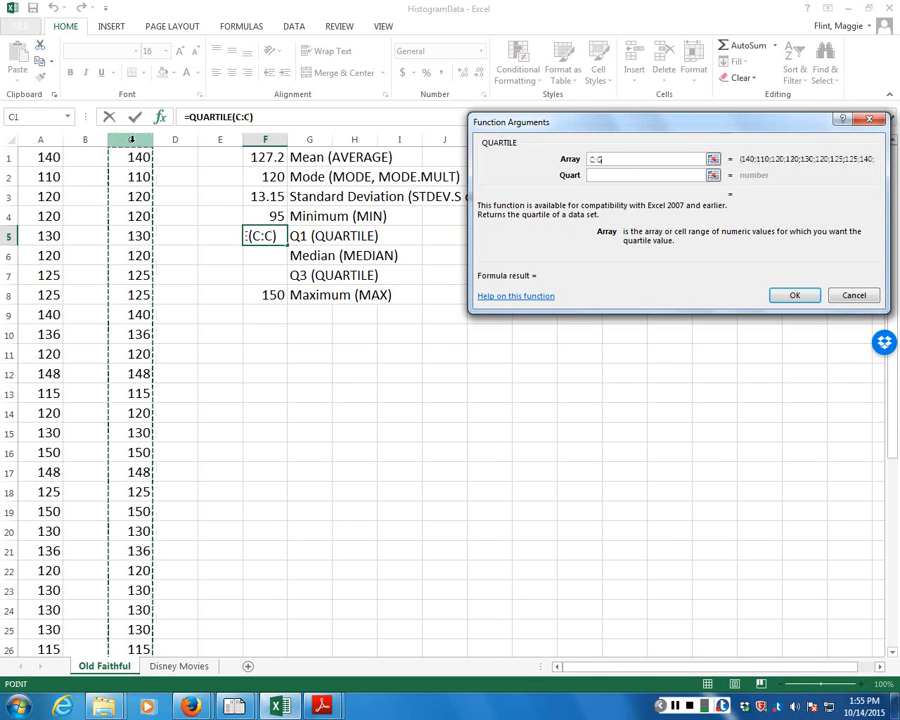
left_click(618, 176)
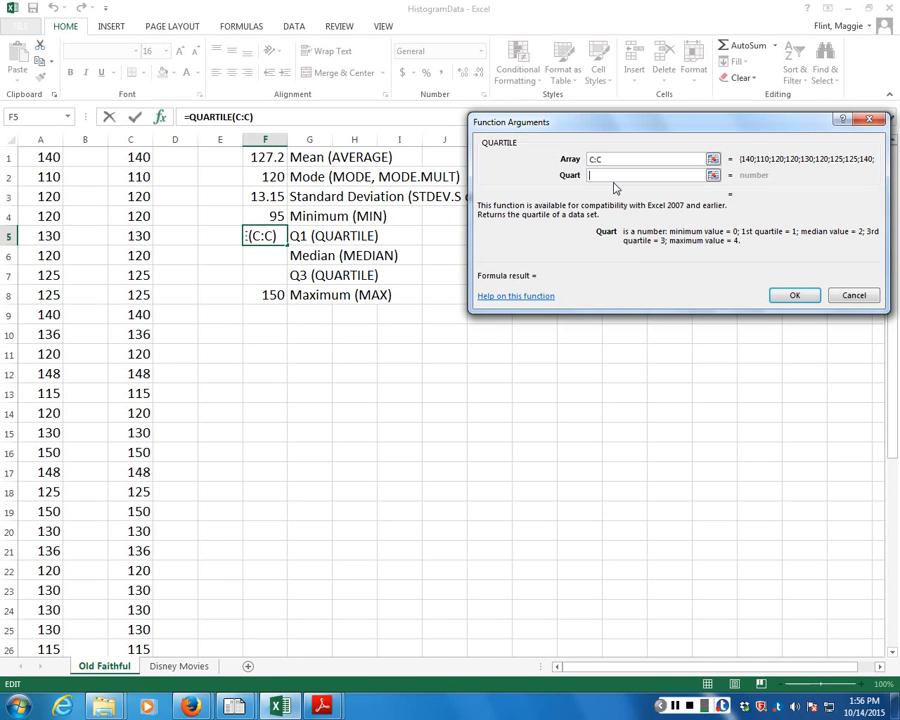
type("1")
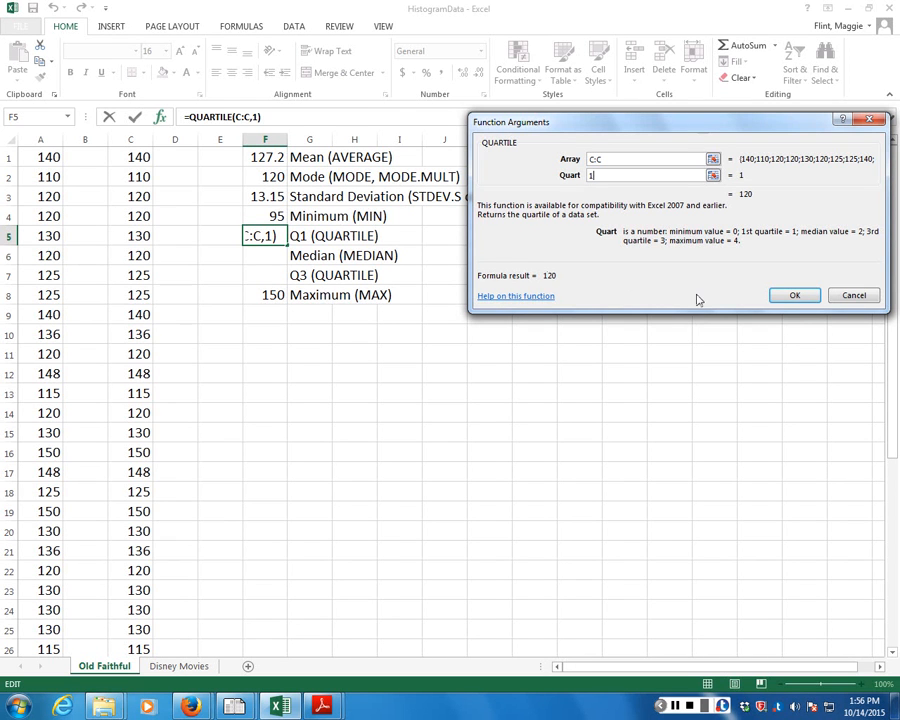
left_click(794, 293)
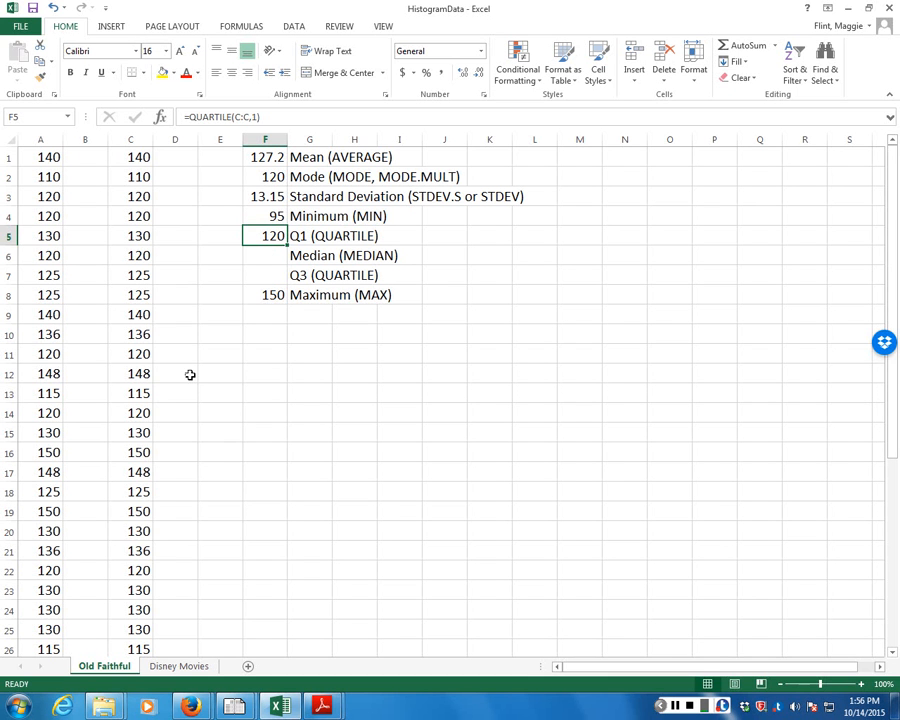
Insert the QUARTILE function in cell F7, with all of column C as the array and 3 as the quart.
left_click(264, 278)
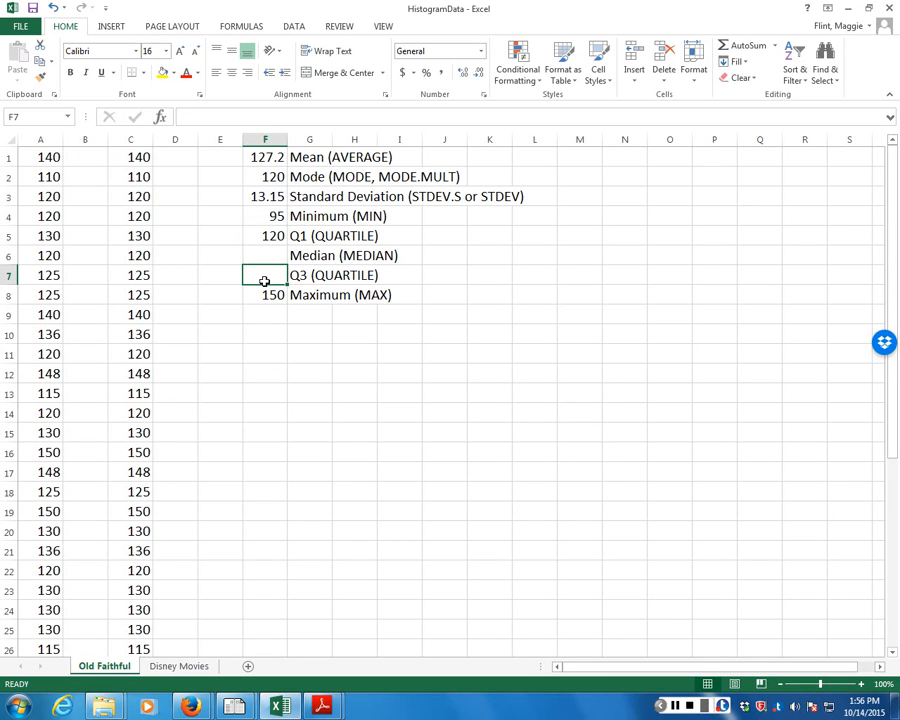
left_click(158, 118)
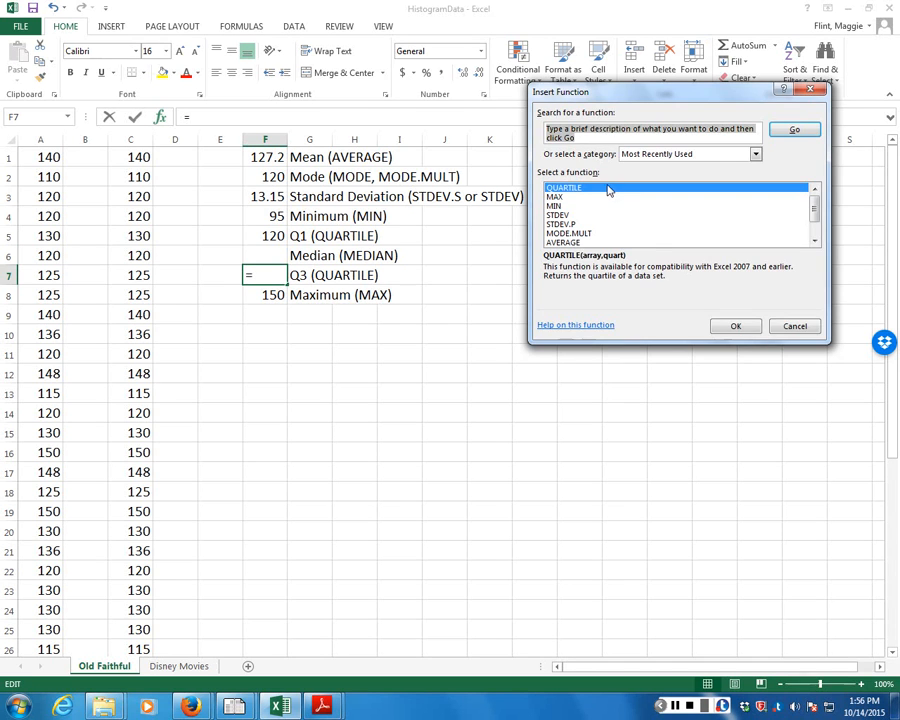
left_click(735, 326)
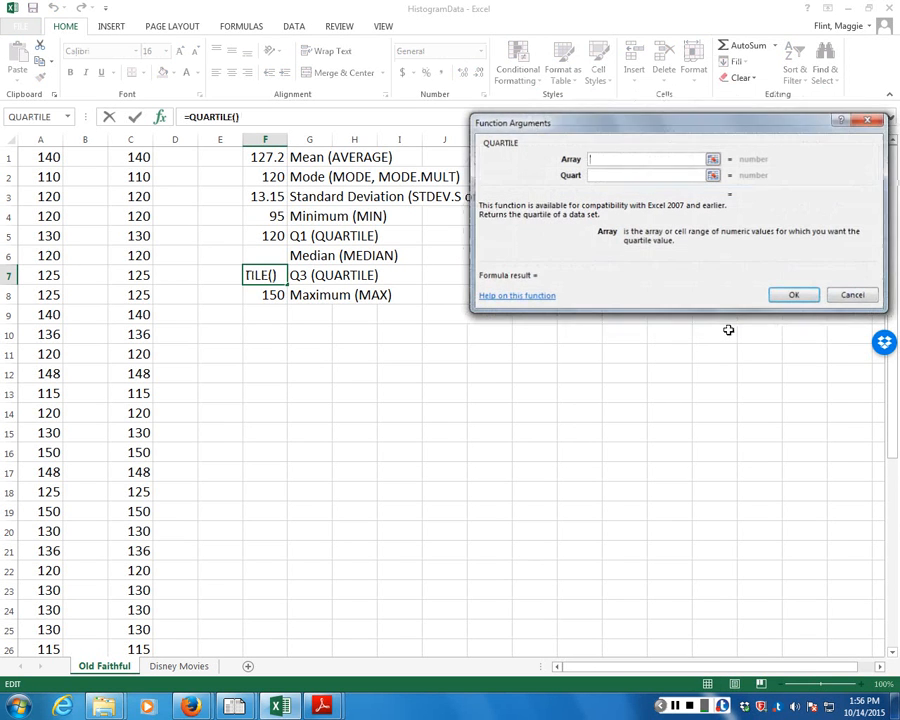
left_click(133, 139)
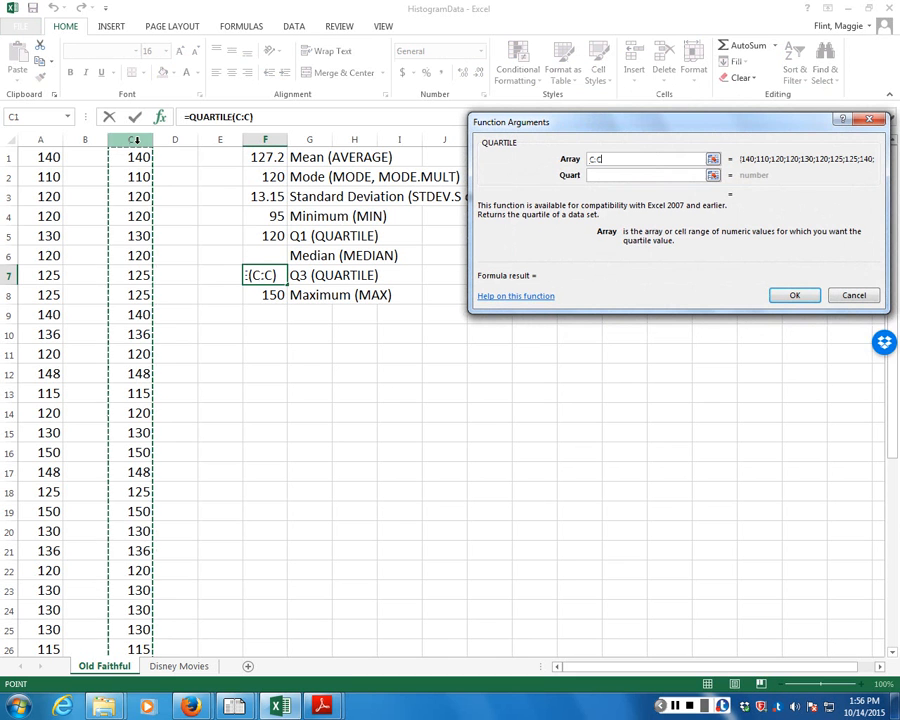
left_click(603, 177)
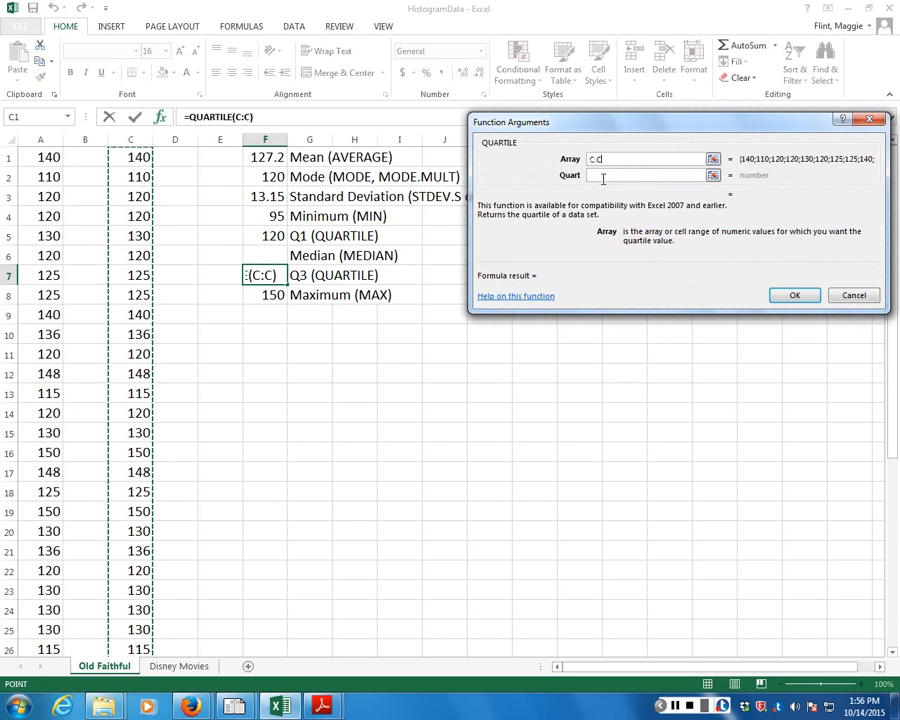
left_click(603, 177)
type("3")
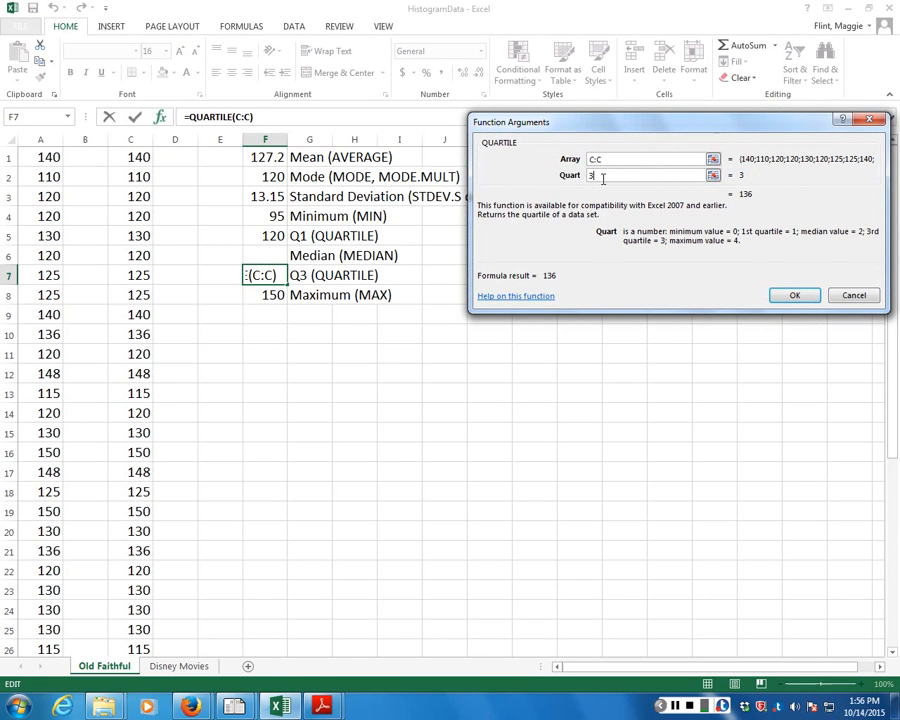
left_click(794, 297)
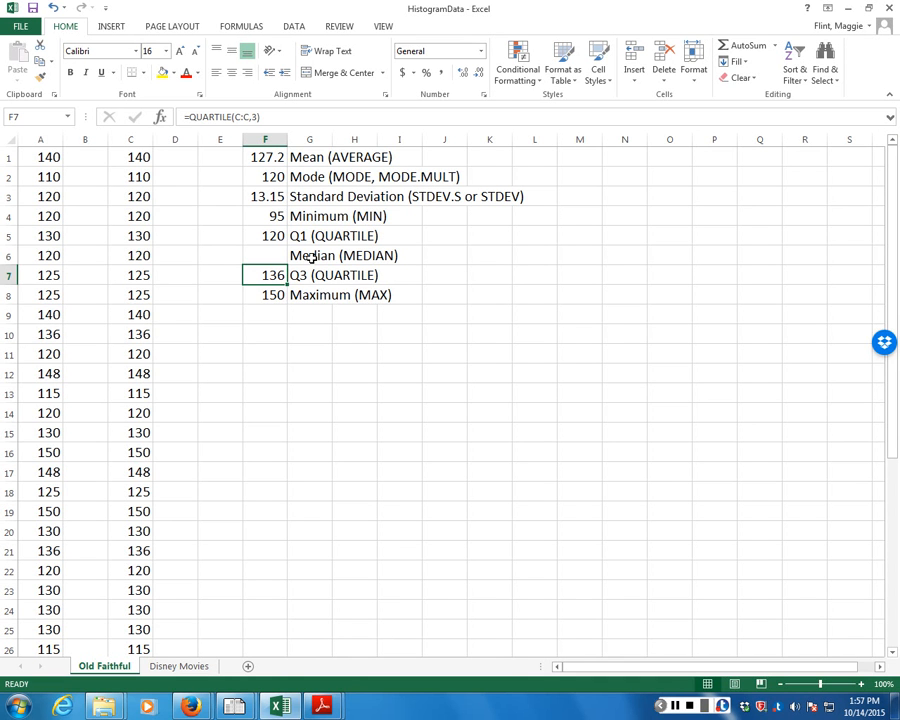
Insert the QUARTILE function in cell E6, with all of column C as the array and 2 as the quart.
left_click(218, 253)
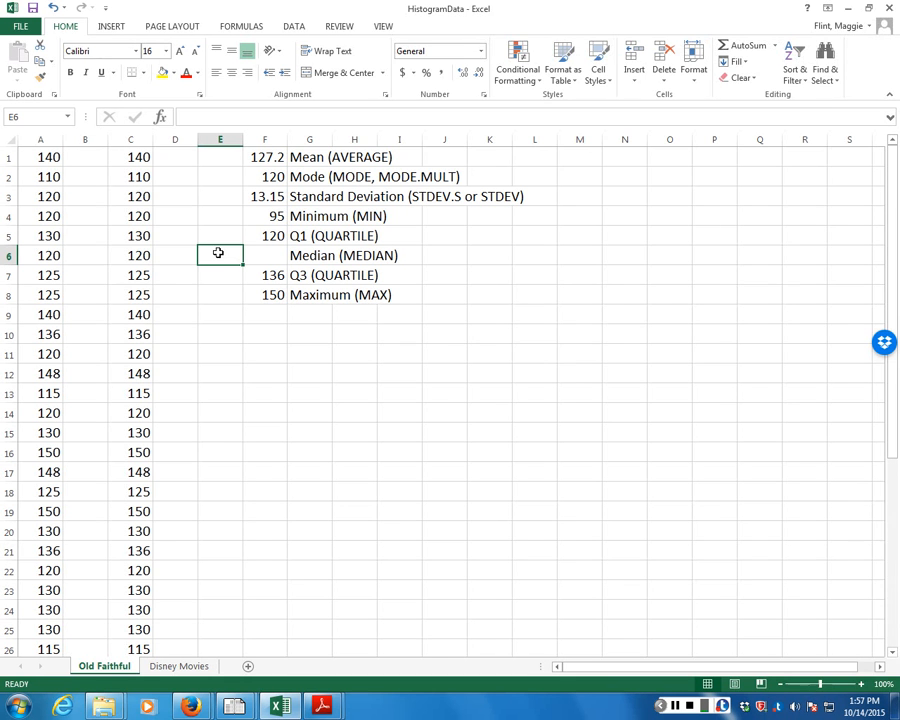
key("shift+F3")
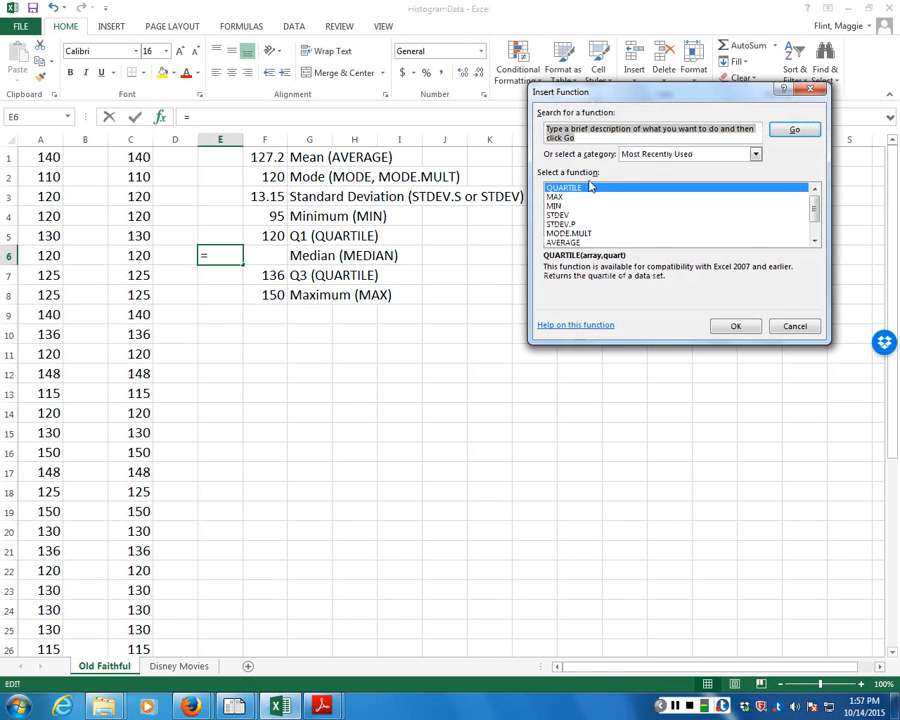
left_click(739, 331)
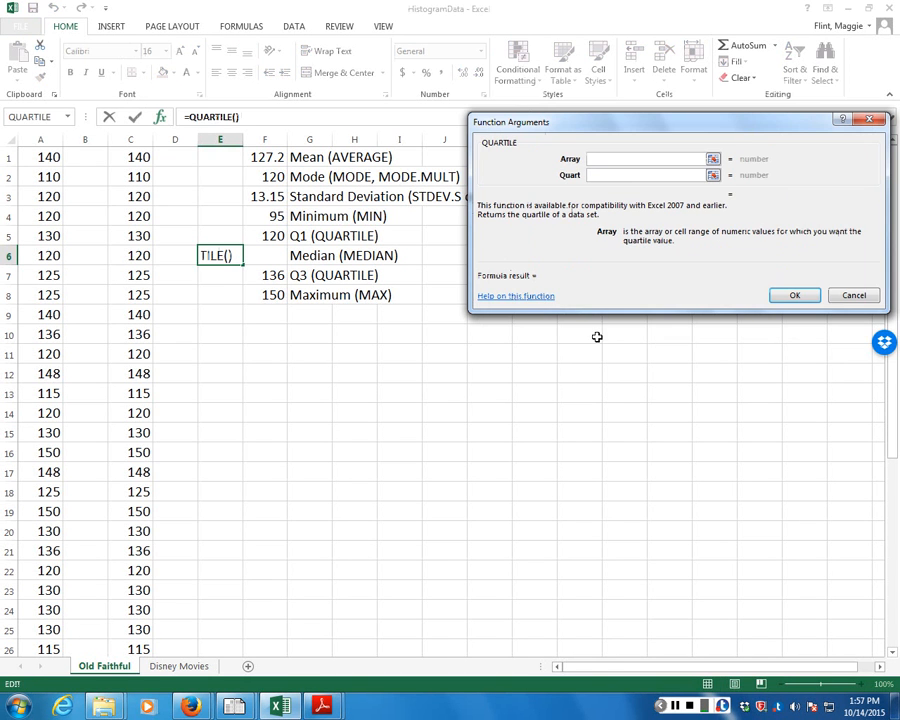
left_click(141, 139)
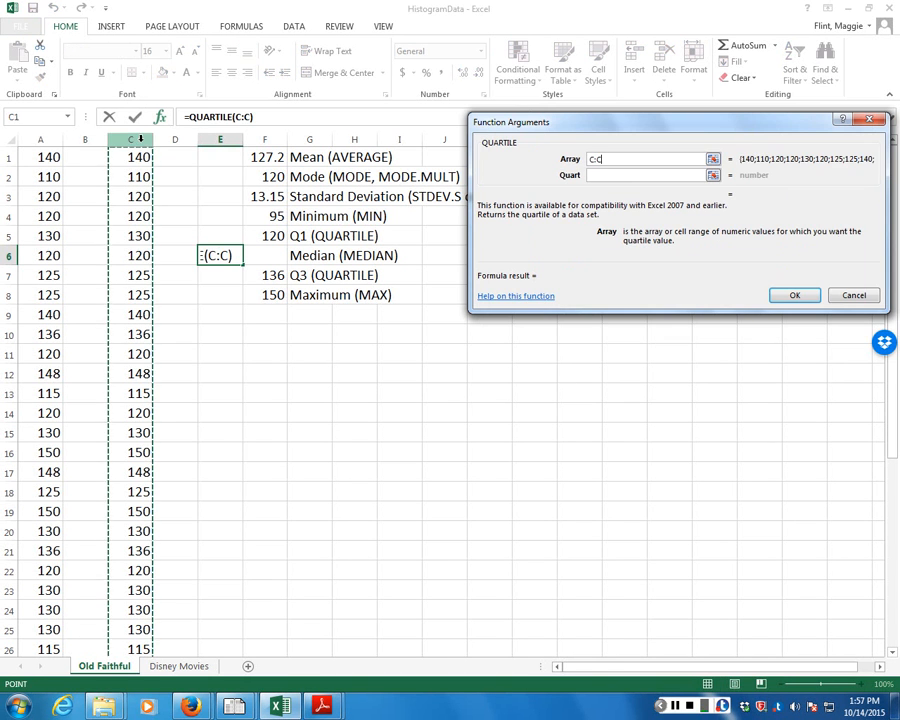
left_click(620, 178)
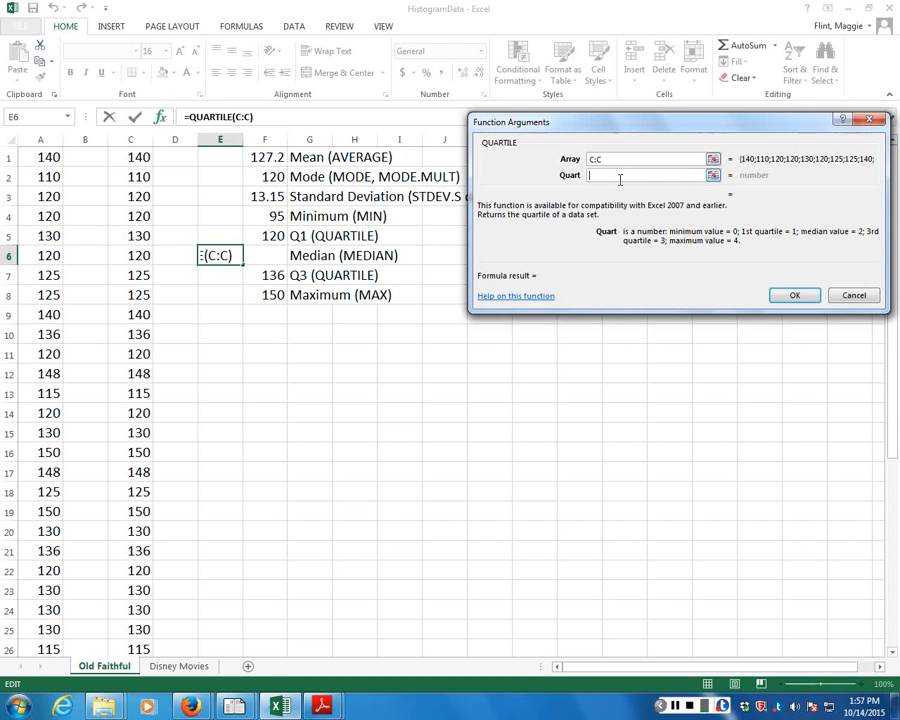
type("2")
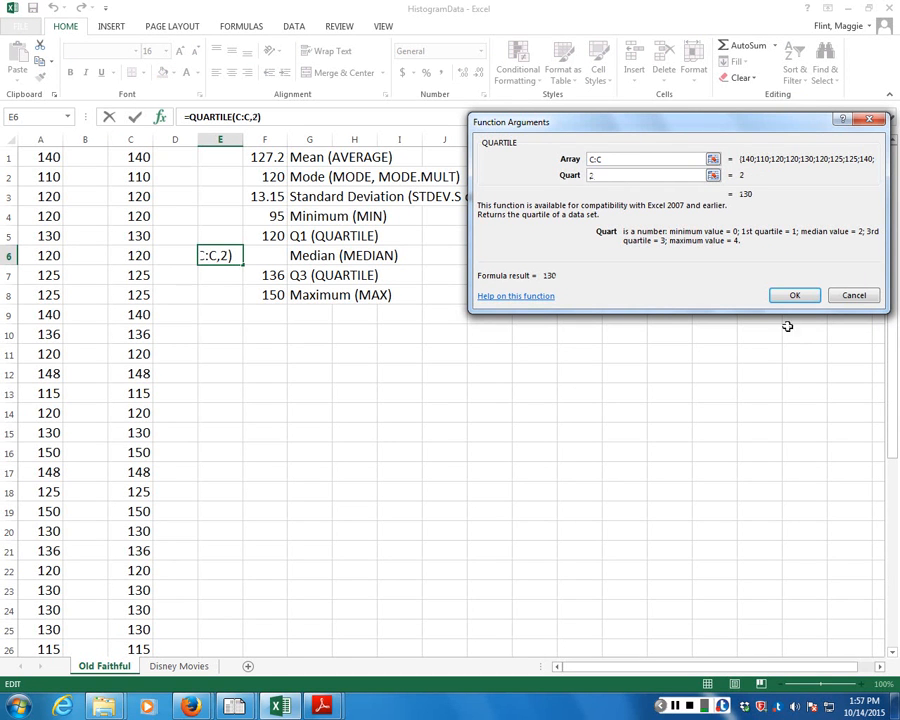
left_click(795, 295)
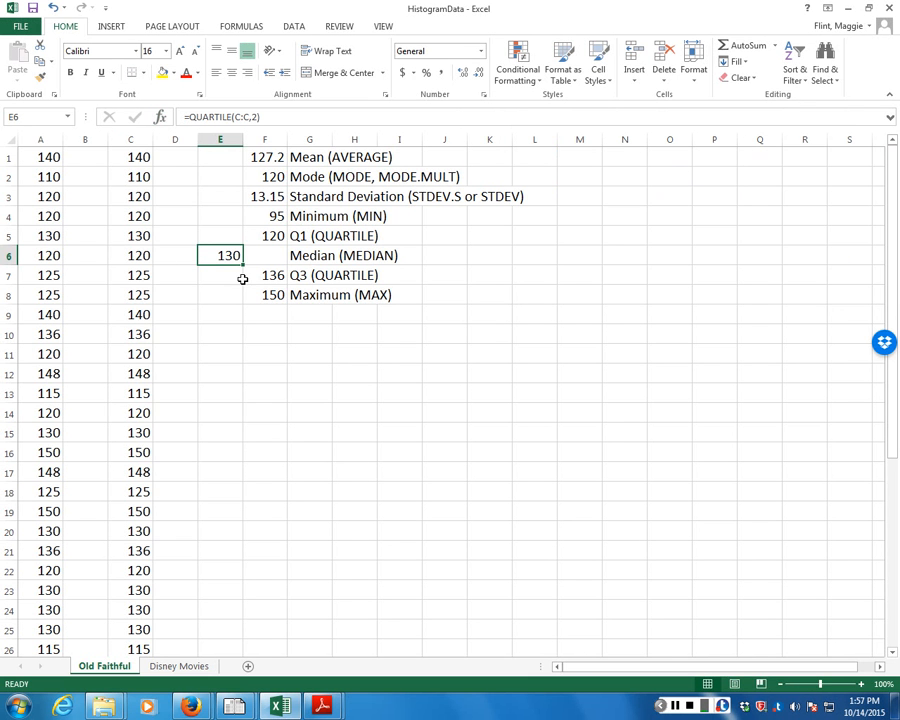
Search for MEDIAN and insert the MEDIAN function in cell F6, using all of column C as its argument.
left_click(268, 255)
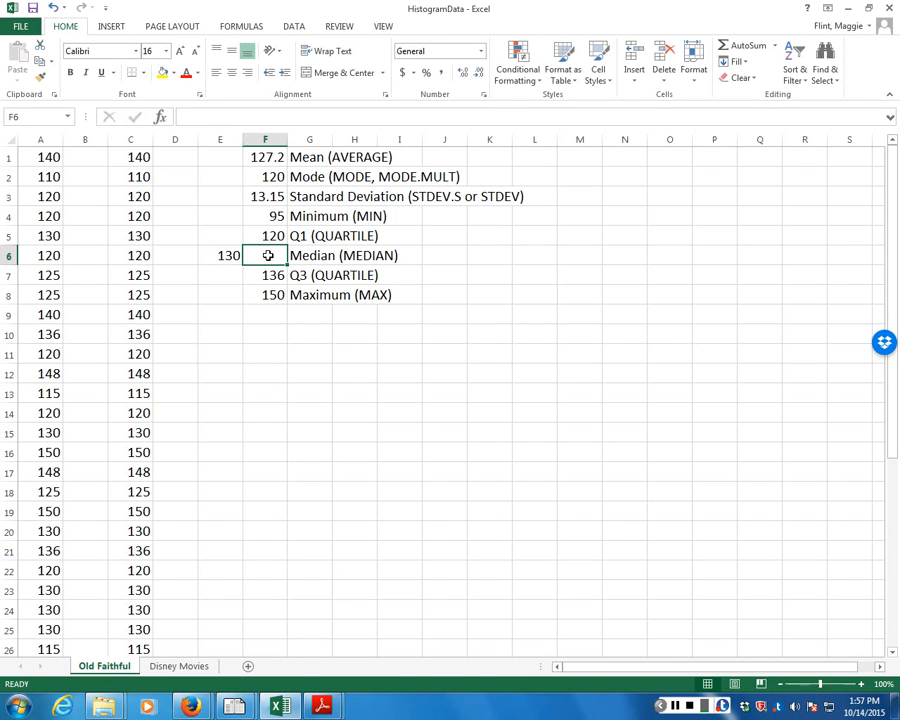
left_click(160, 117)
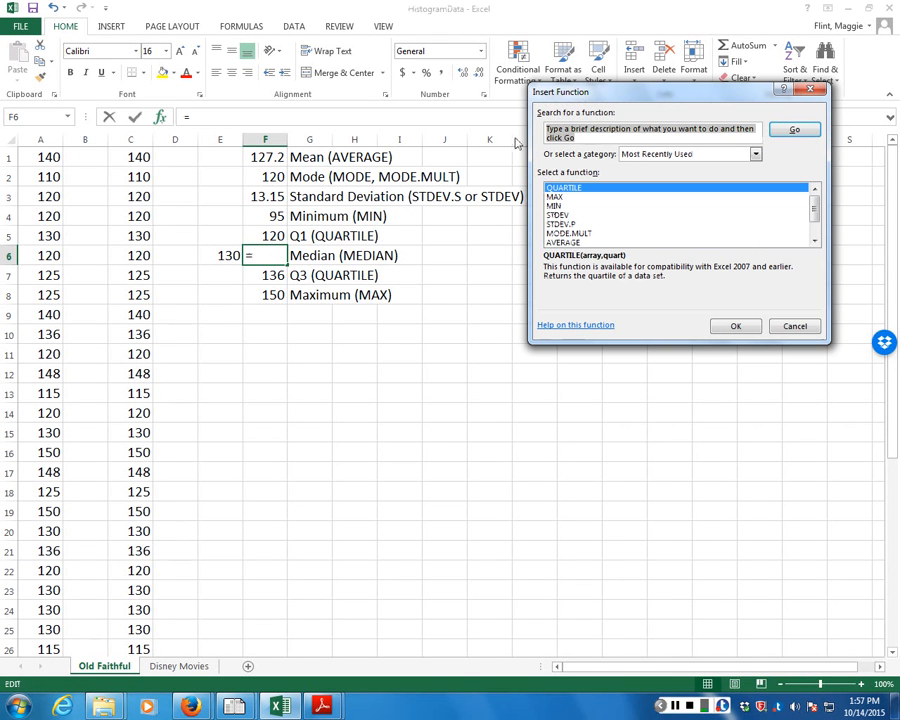
type("MEDIA")
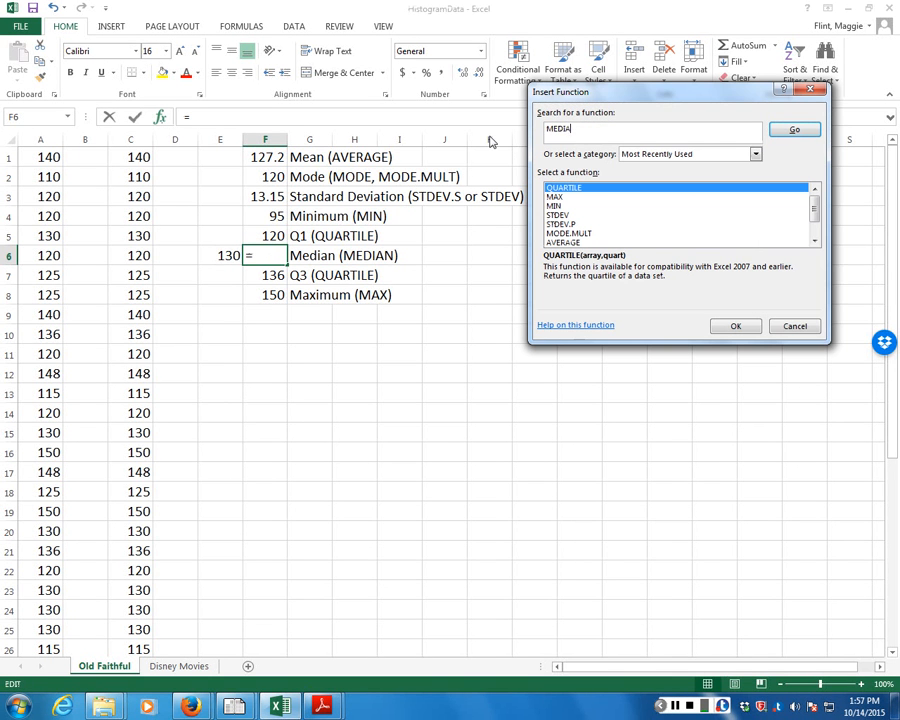
type("N")
left_click(795, 130)
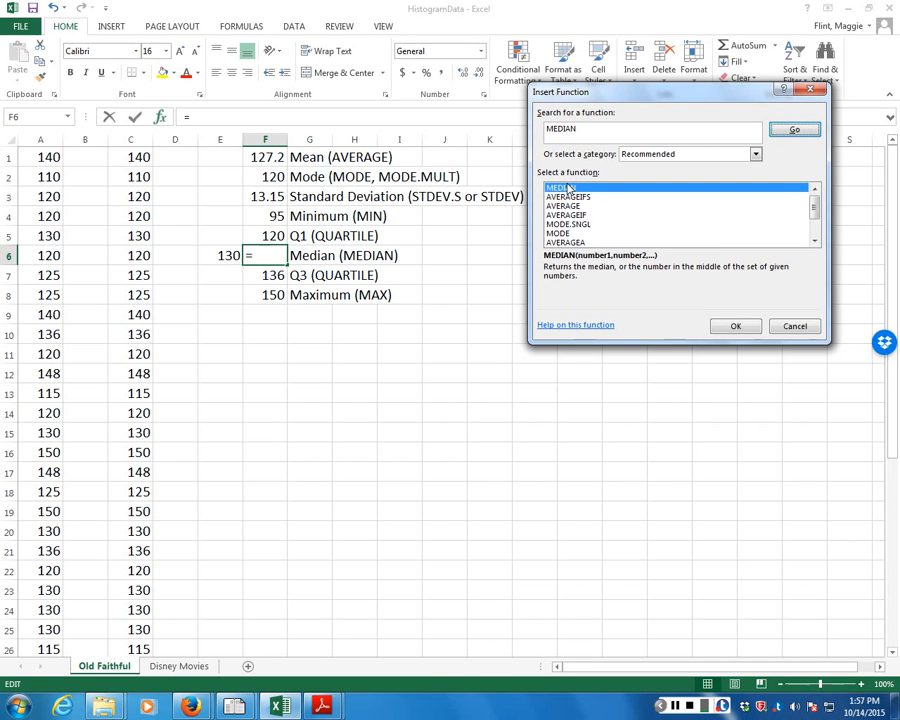
left_click(735, 327)
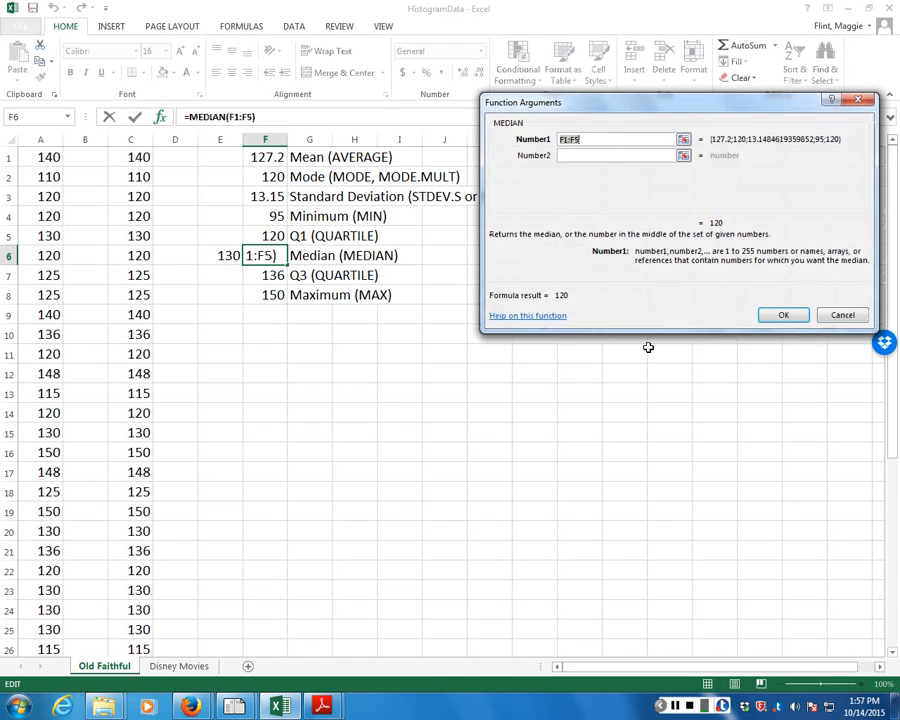
left_click(135, 139)
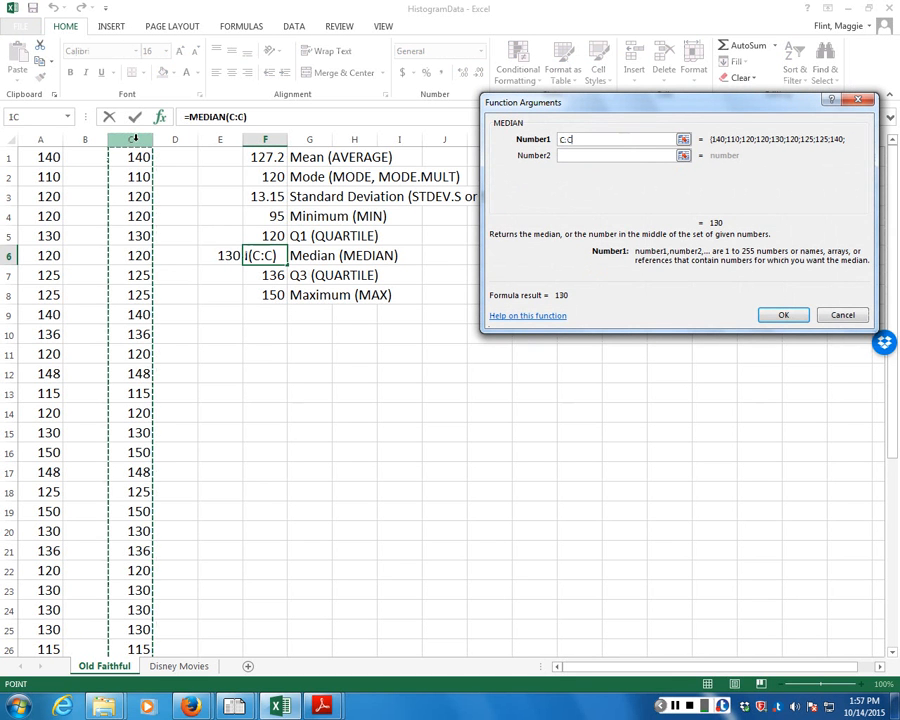
left_click(785, 316)
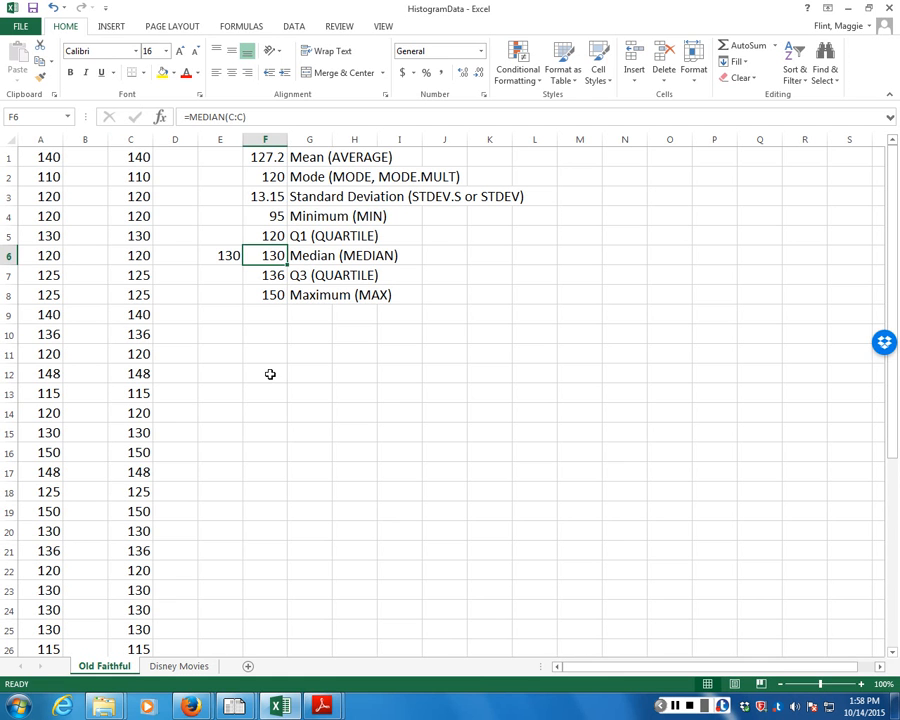
Switch to the Old Faithful worksheet PDF in Adobe Reader, read its frequency distribution instructions, and return to the workbook.
left_click(328, 708)
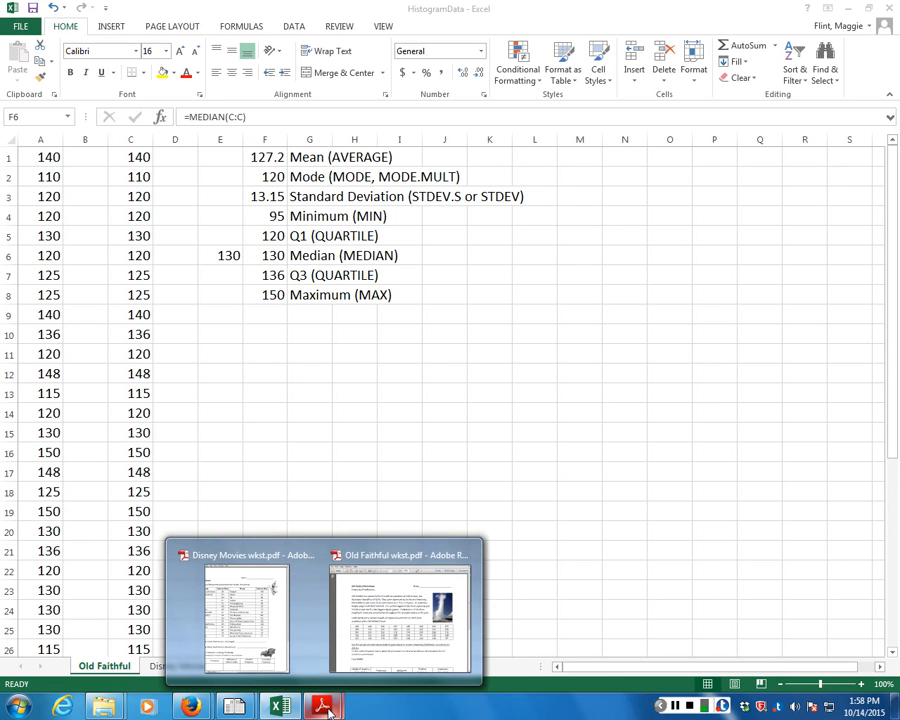
left_click(408, 648)
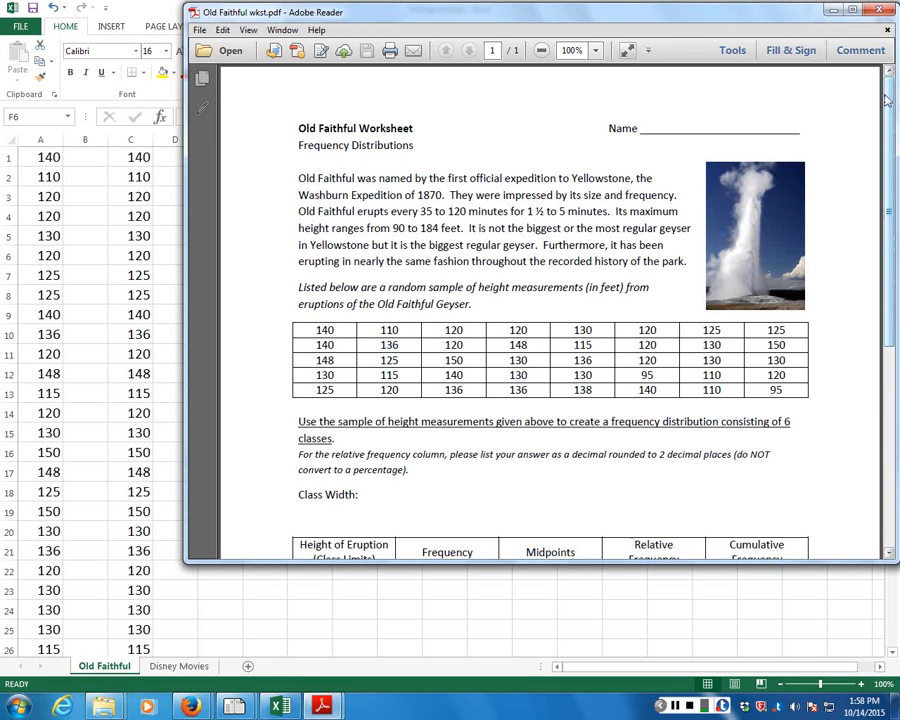
scroll(474, 498, "down", 4)
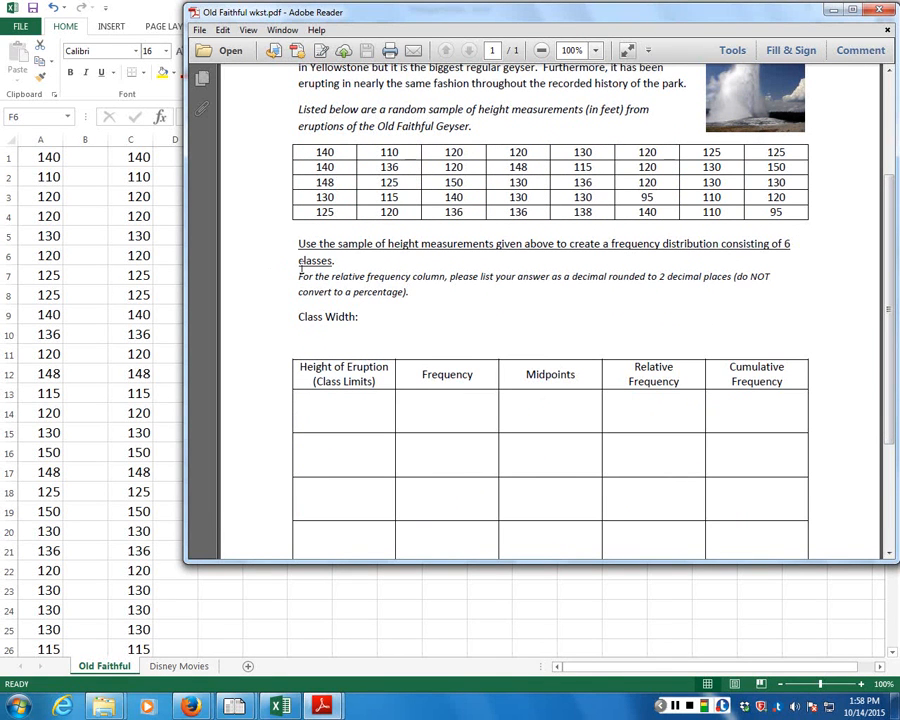
left_click(834, 11)
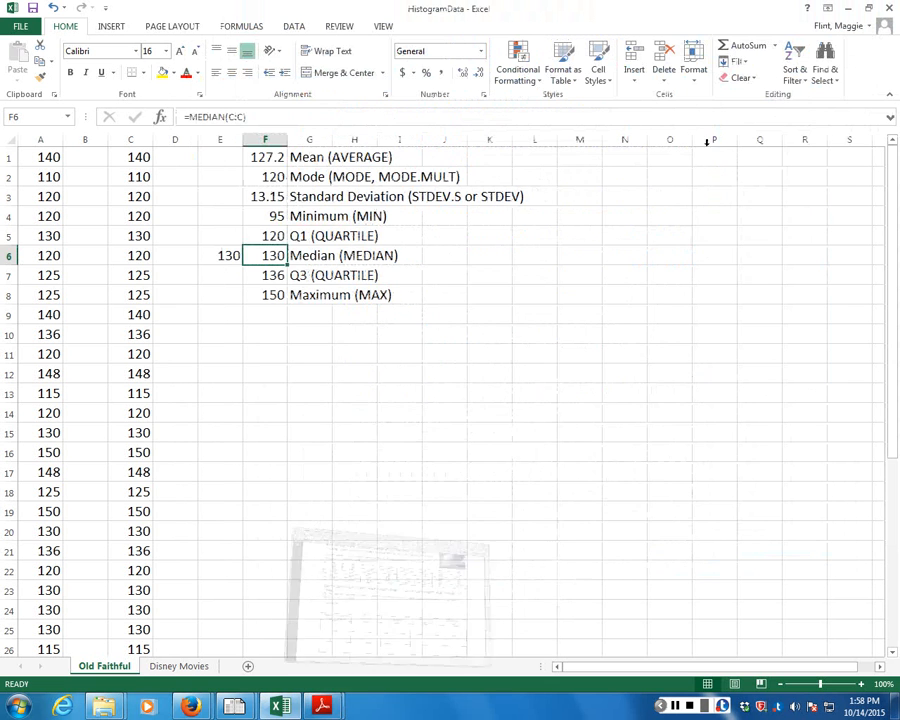
Enter the note "Use 6 classes and find class width." in cell F10, below the statistics.
left_click(258, 334)
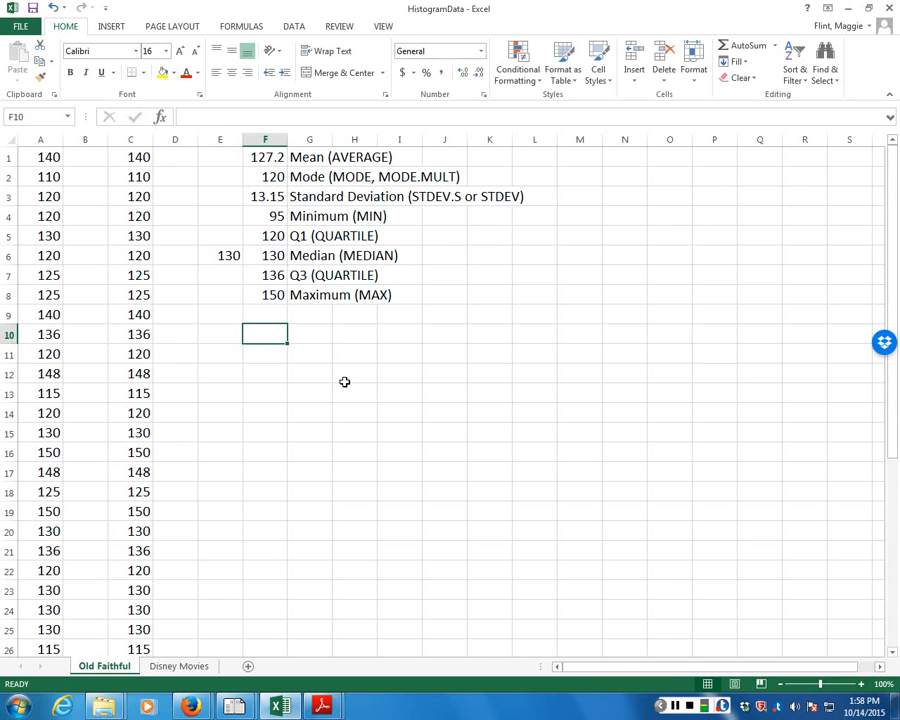
type("Use ")
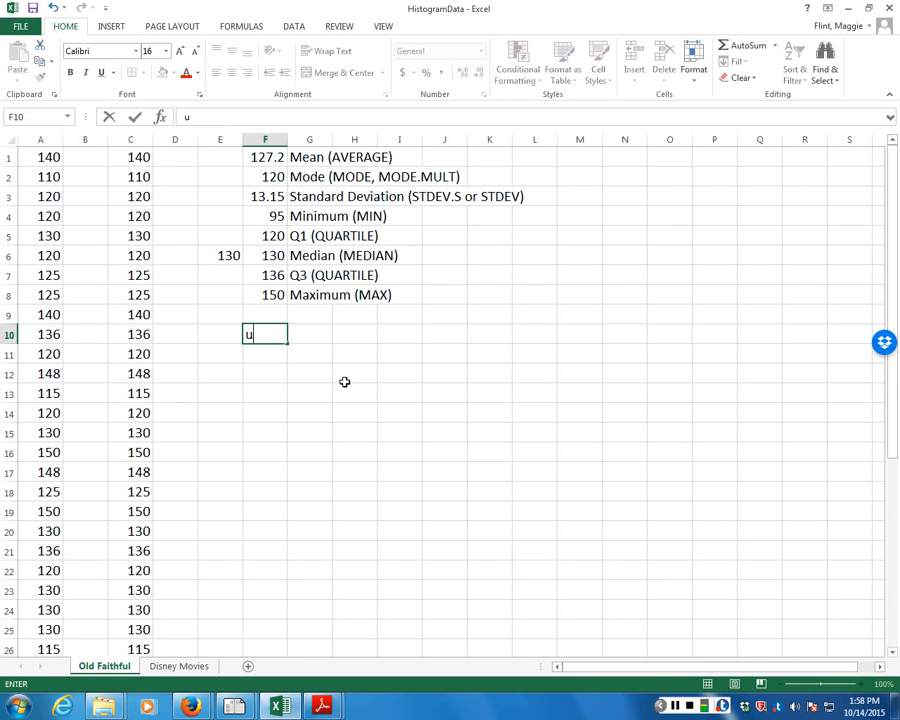
type("6 classe")
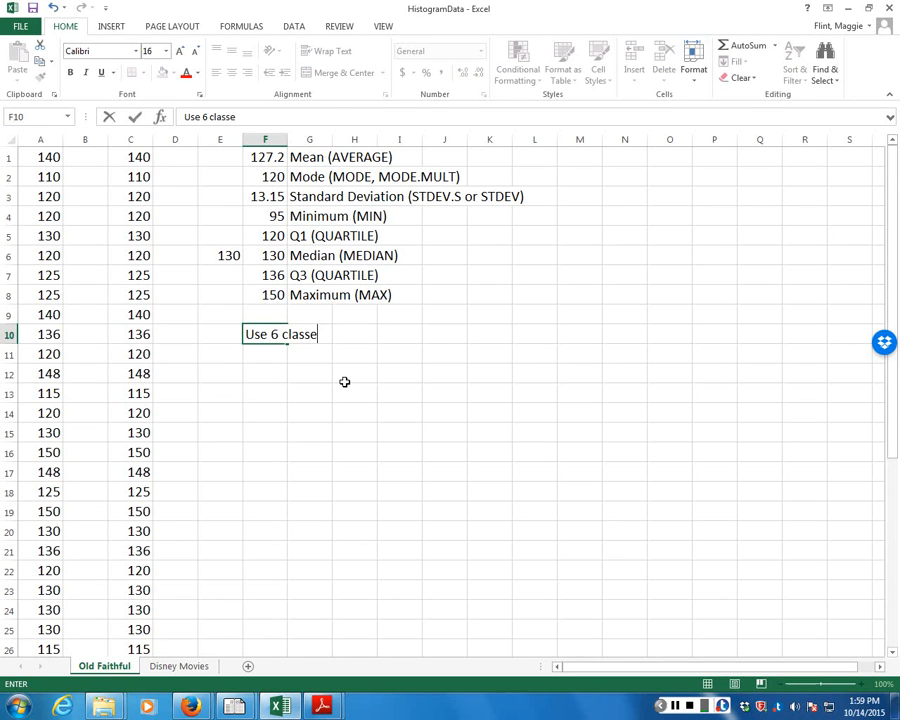
type("s and i")
type("n")
key("BackSpace")
key("BackSpace")
type("fi")
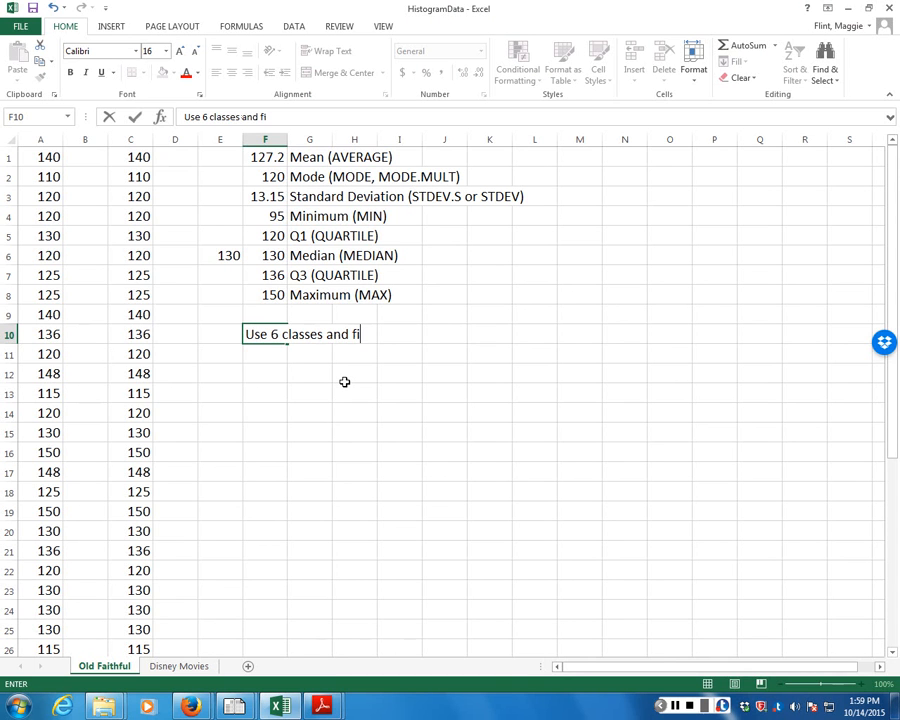
type("nd class width")
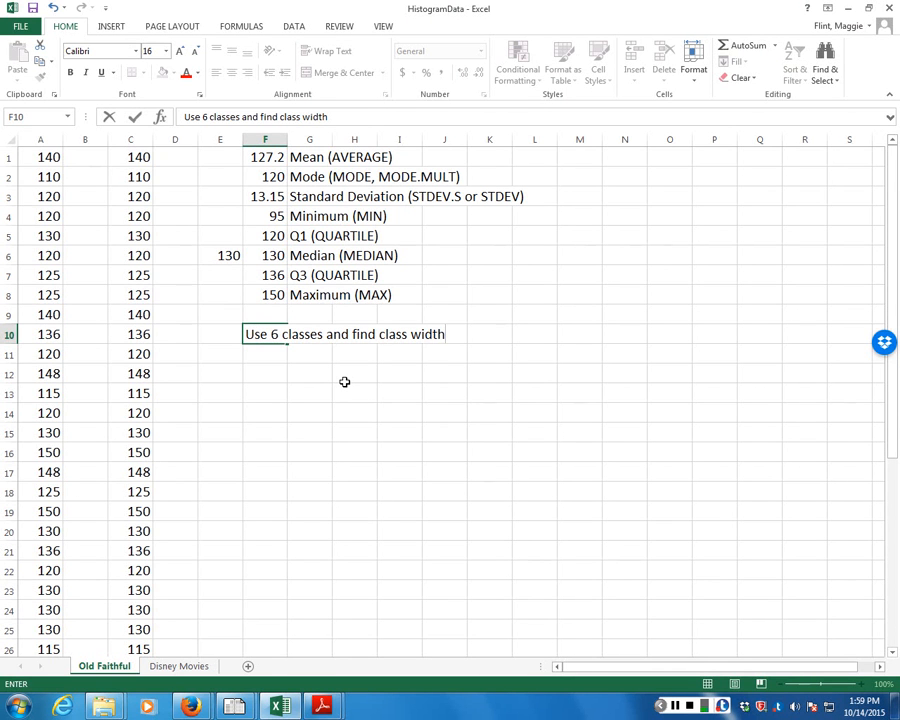
type(".")
Enter the label "Range=" in cell F12 and select the cell beside it.
left_click(264, 374)
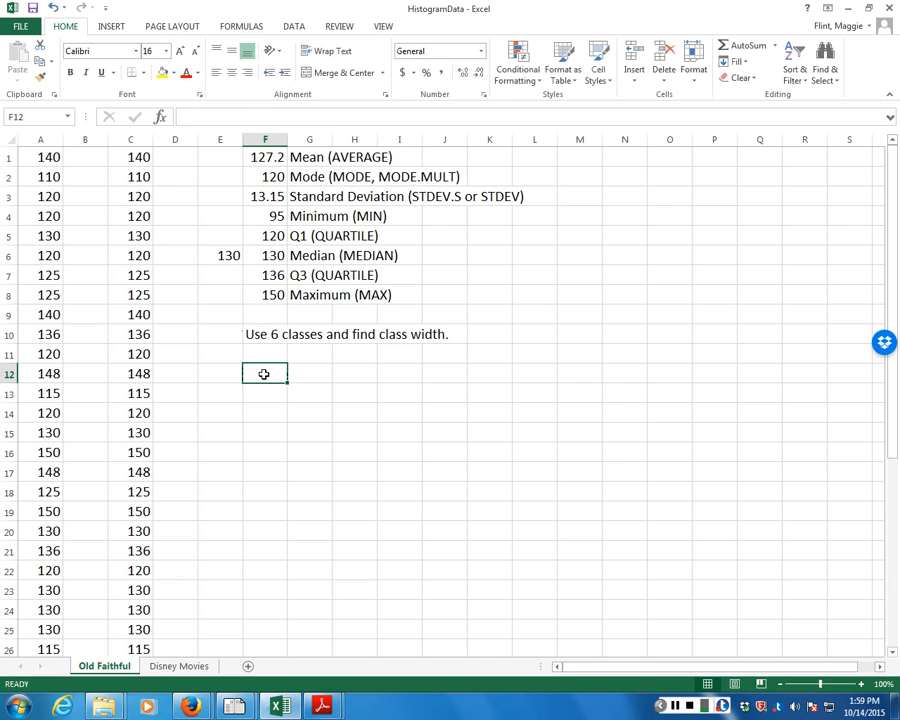
type("Range")
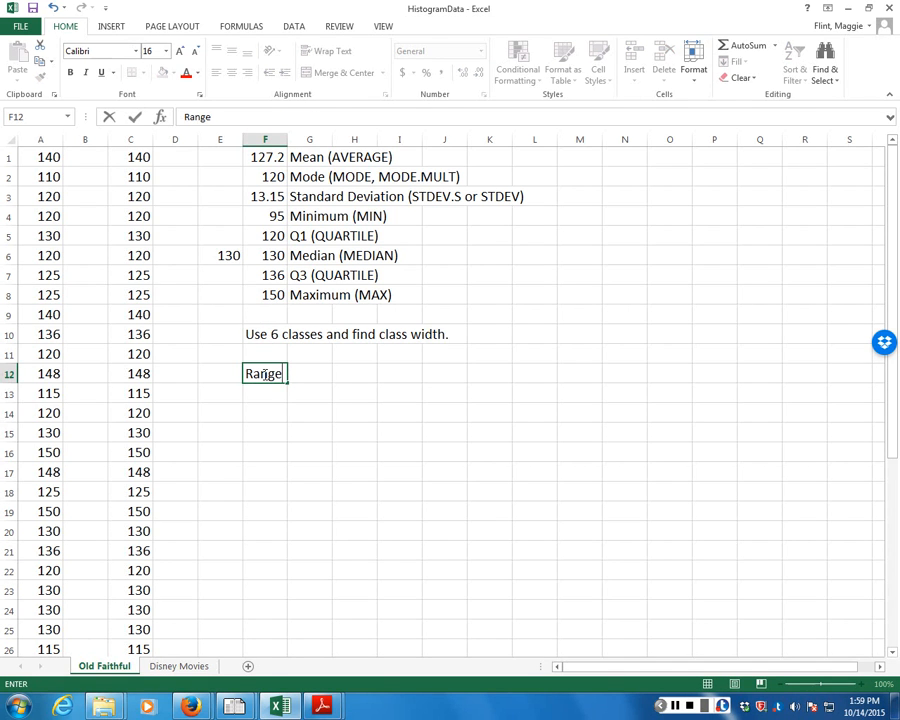
type("=")
left_click(327, 398)
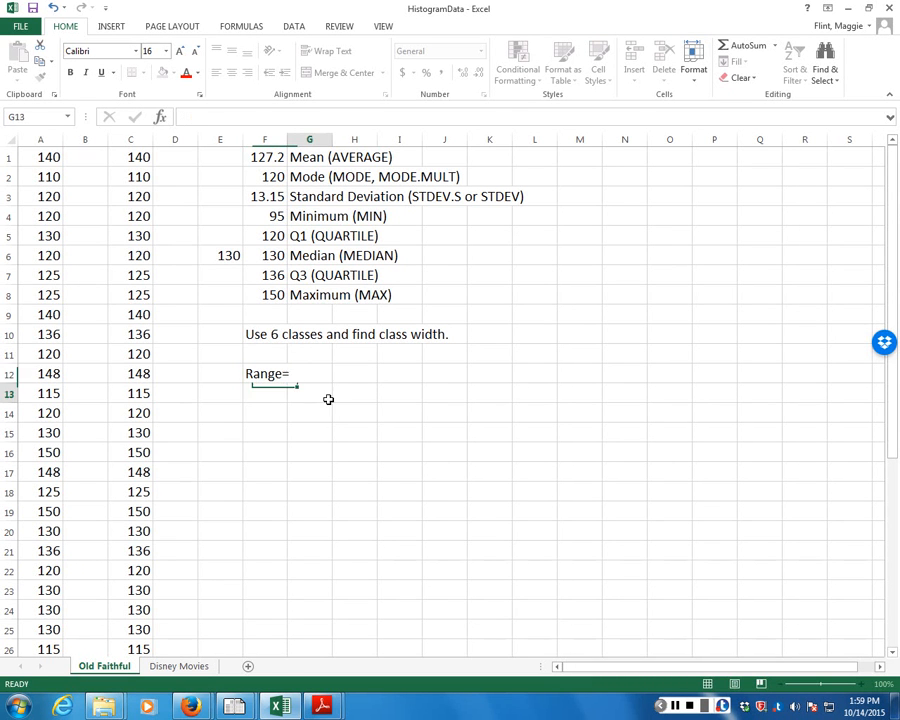
left_click(327, 374)
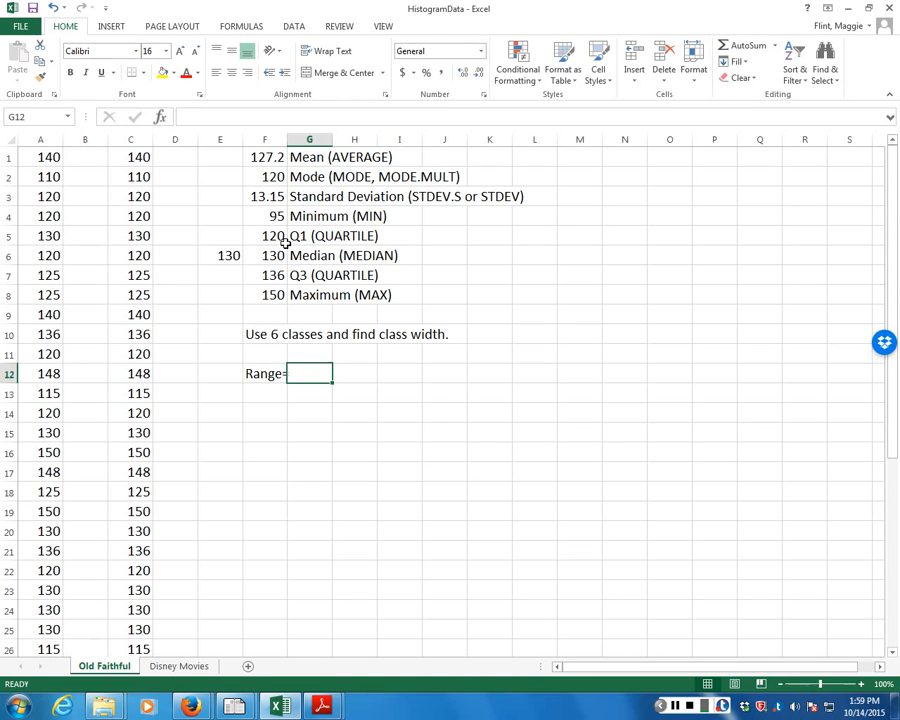
Color the maximum in cell F8 and the minimum in cell F4 with red font.
left_click(268, 295)
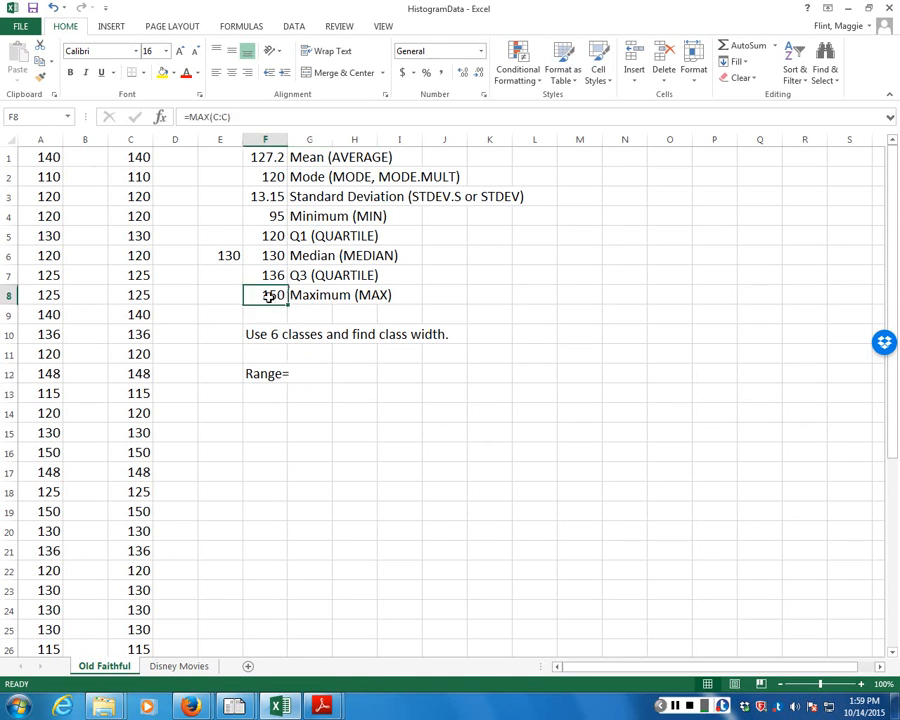
left_click(186, 73)
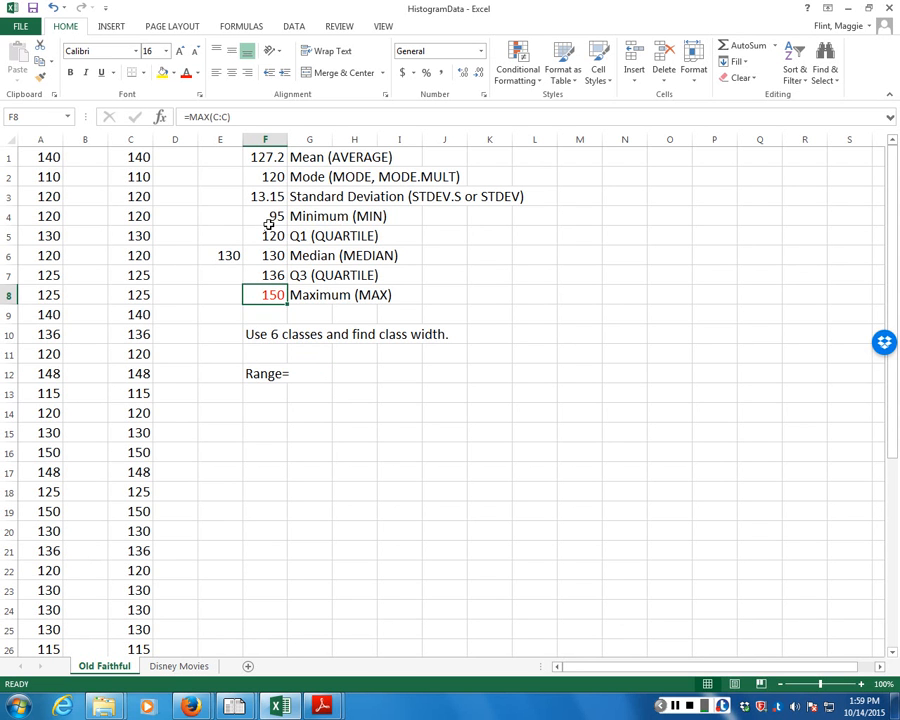
left_click(268, 217)
left_click(186, 73)
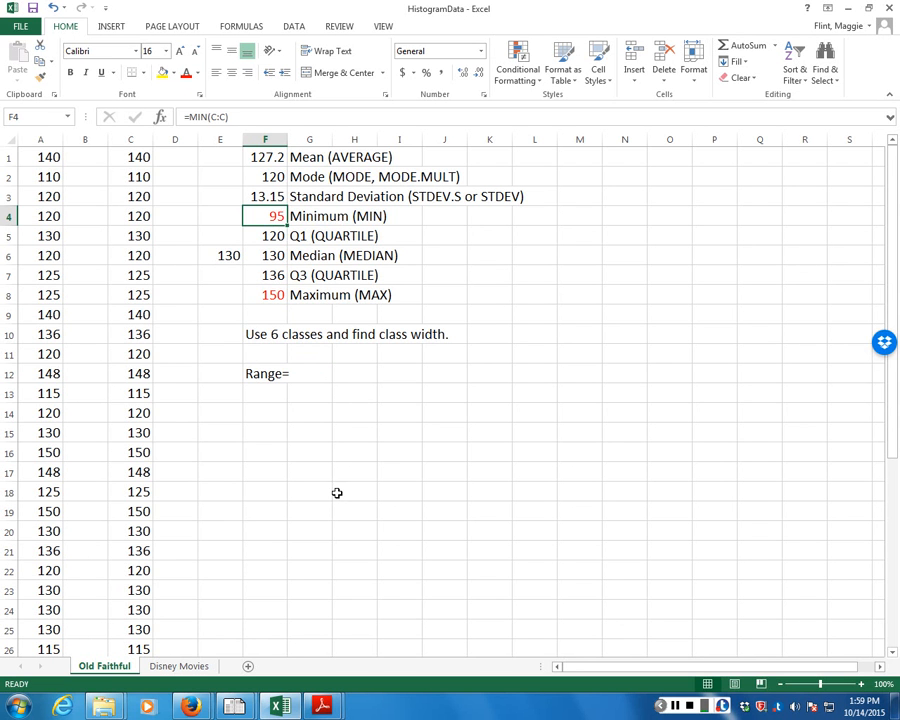
Enter 150-95 in cell G12, beside the range label.
left_click(315, 379)
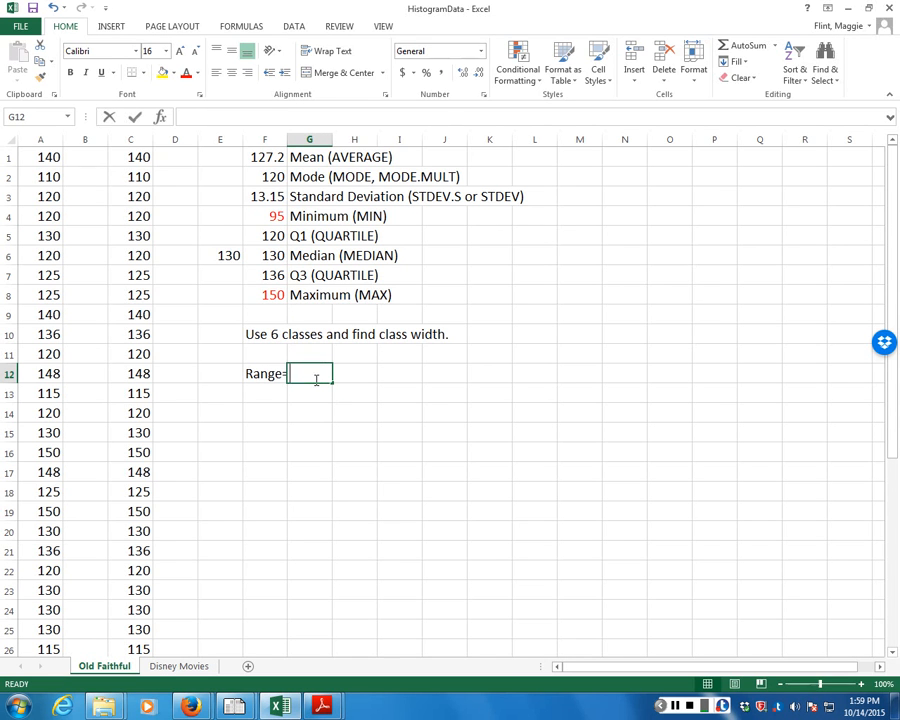
type("150-")
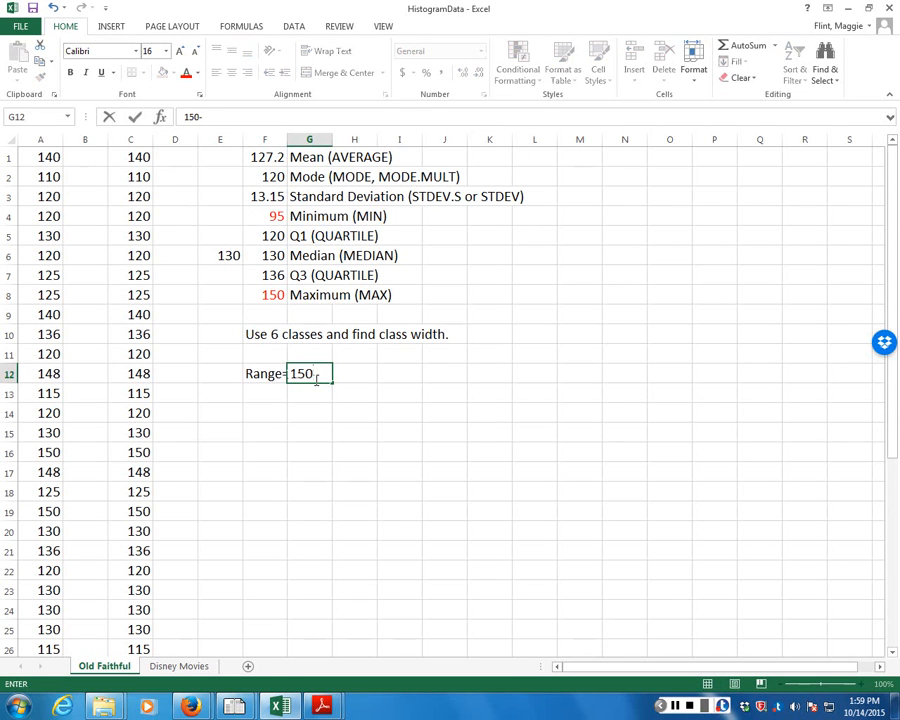
type("95")
key("Return")
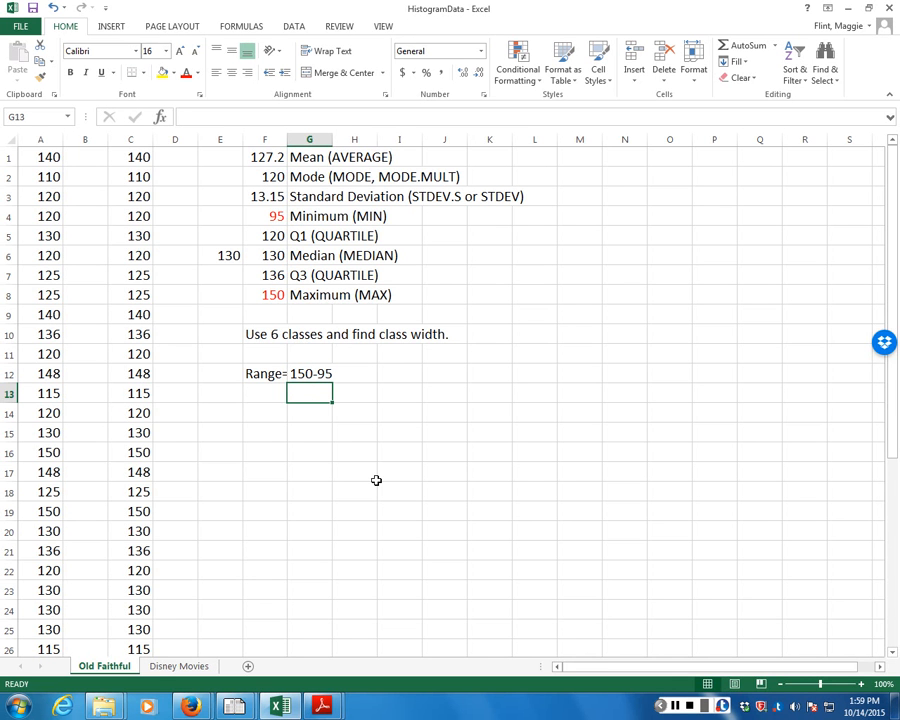
Turn the range entry in cell G12 into the formula =150-95.
left_click(294, 373)
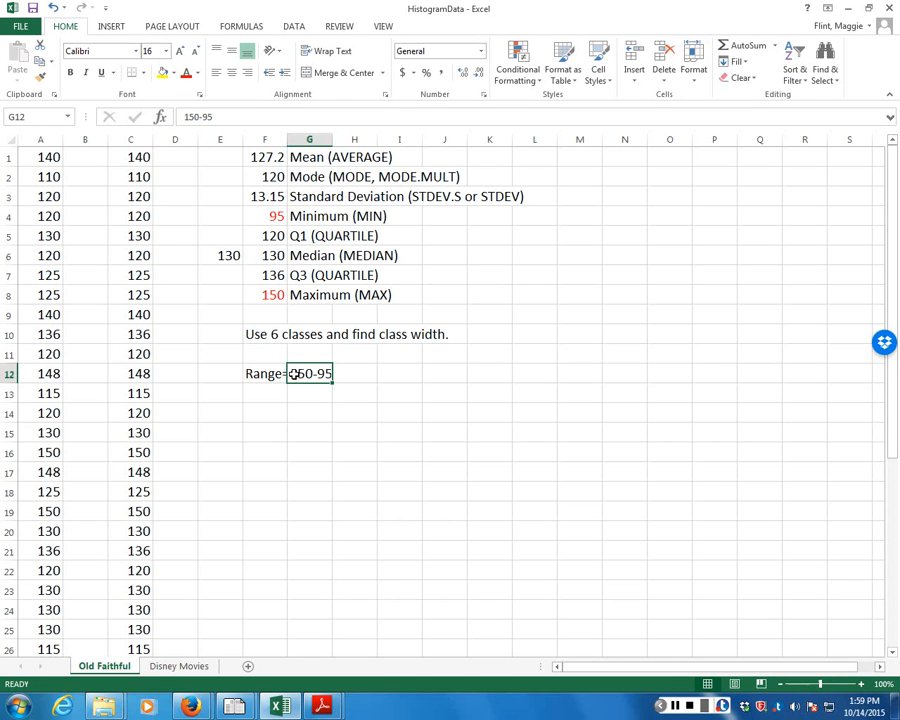
double_click(294, 373)
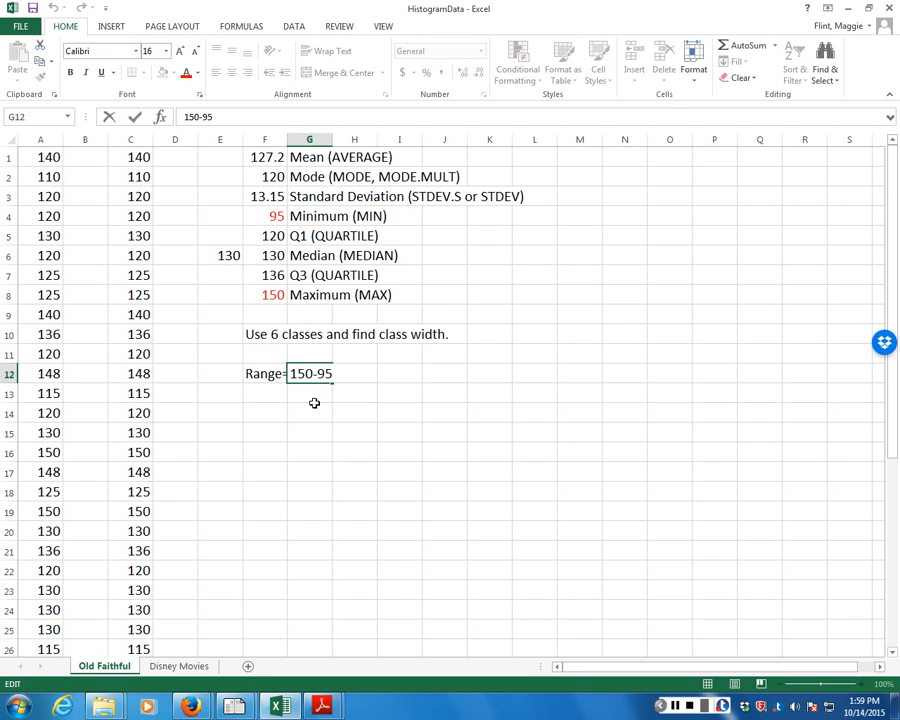
type("=")
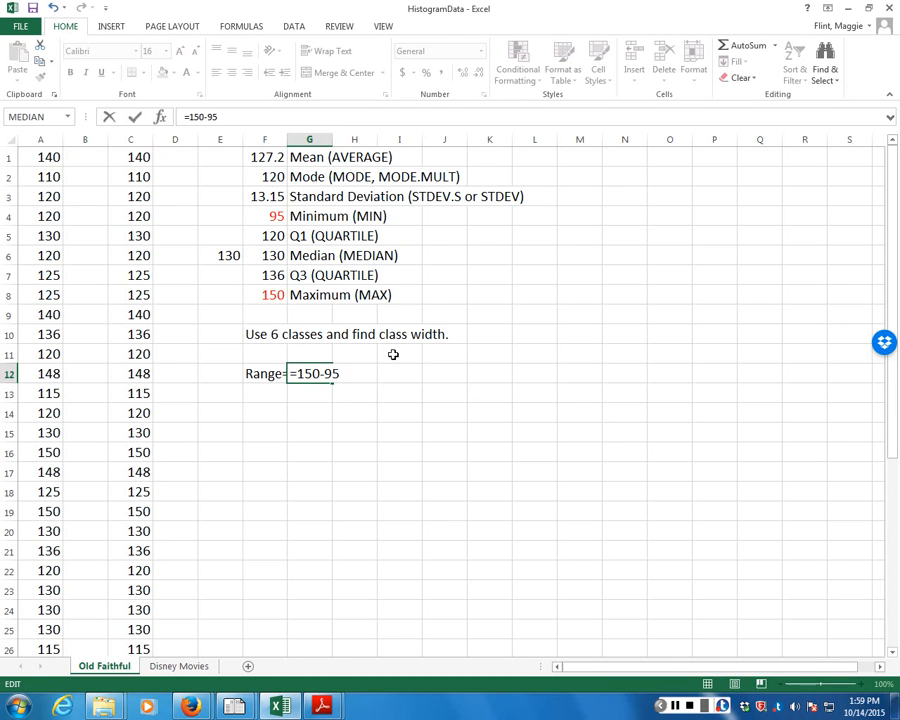
left_click(337, 377)
key("Return")
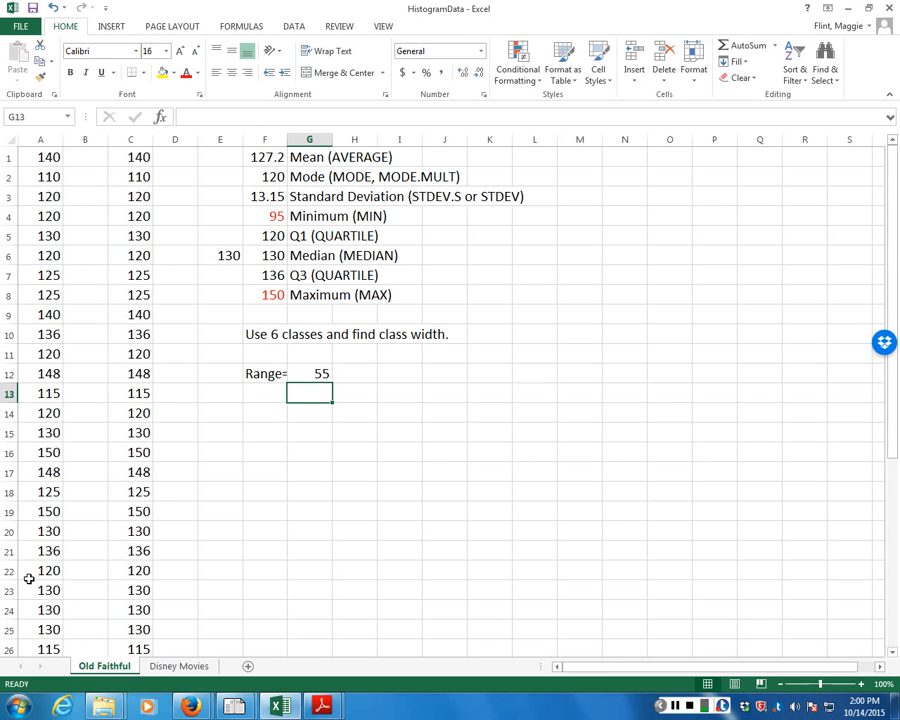
Enter the note "Divide by 6 and round up." in cell F13, below the range label.
left_click(260, 393)
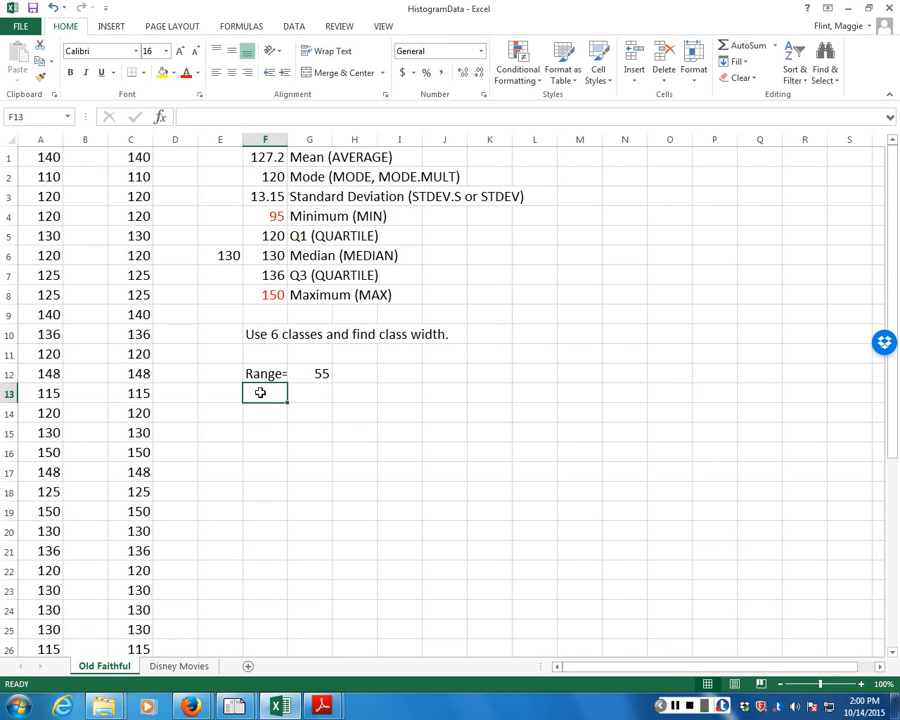
type("Divide by 6")
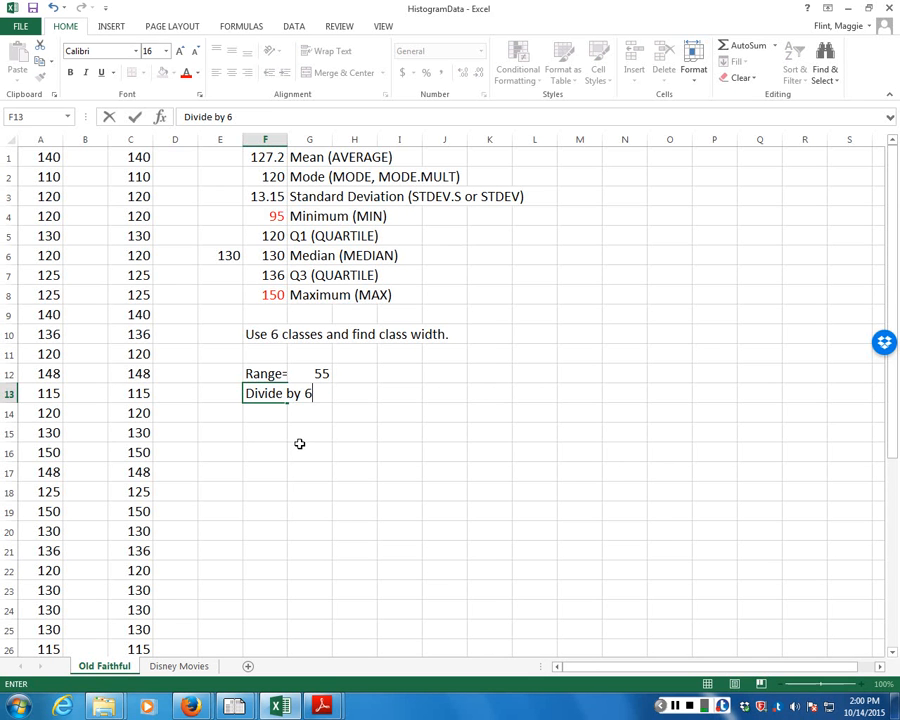
type(" and r")
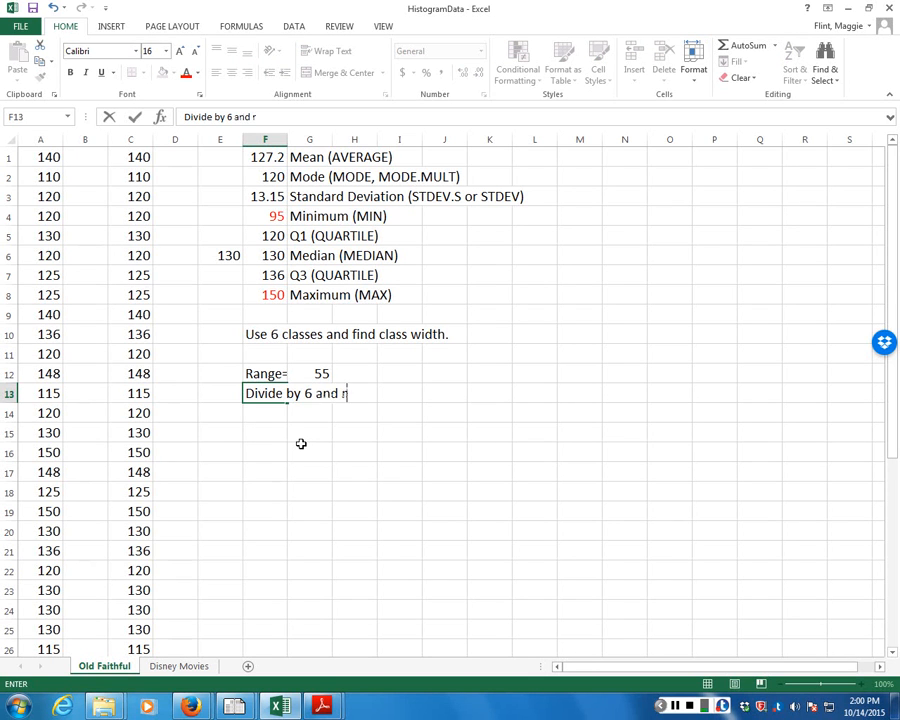
type("ound up.")
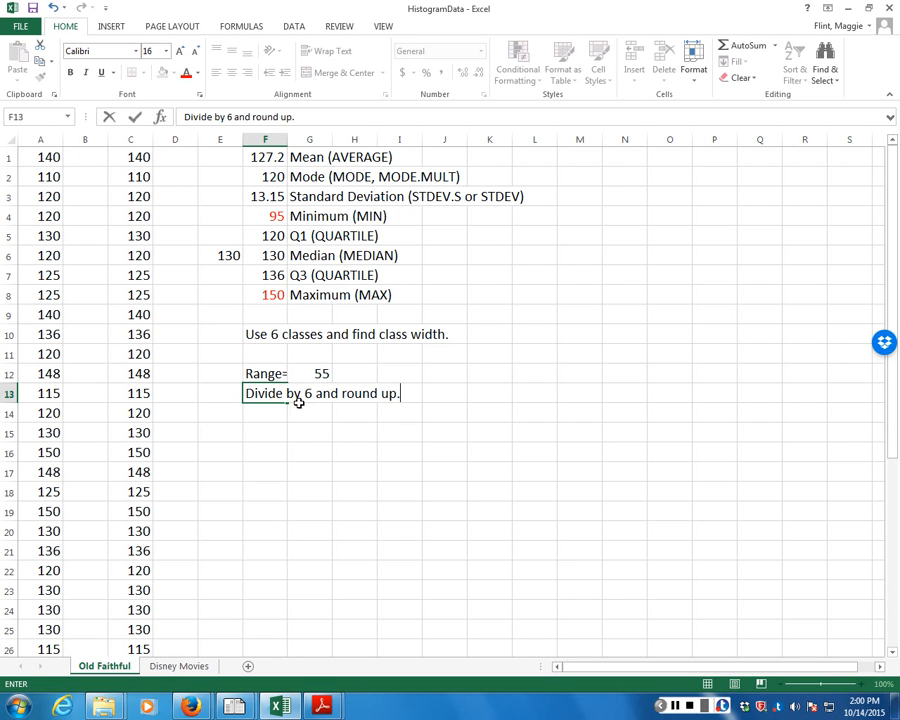
Enter the label "CW=" in cell I12 and the class width formula =55/6 in cell J12.
left_click(384, 373)
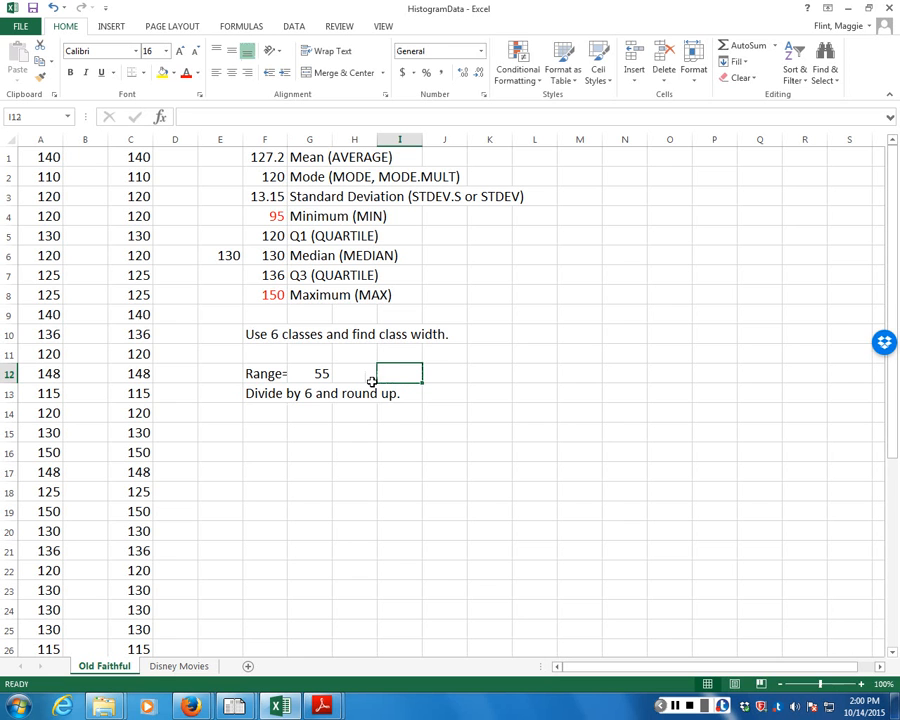
type("CW")
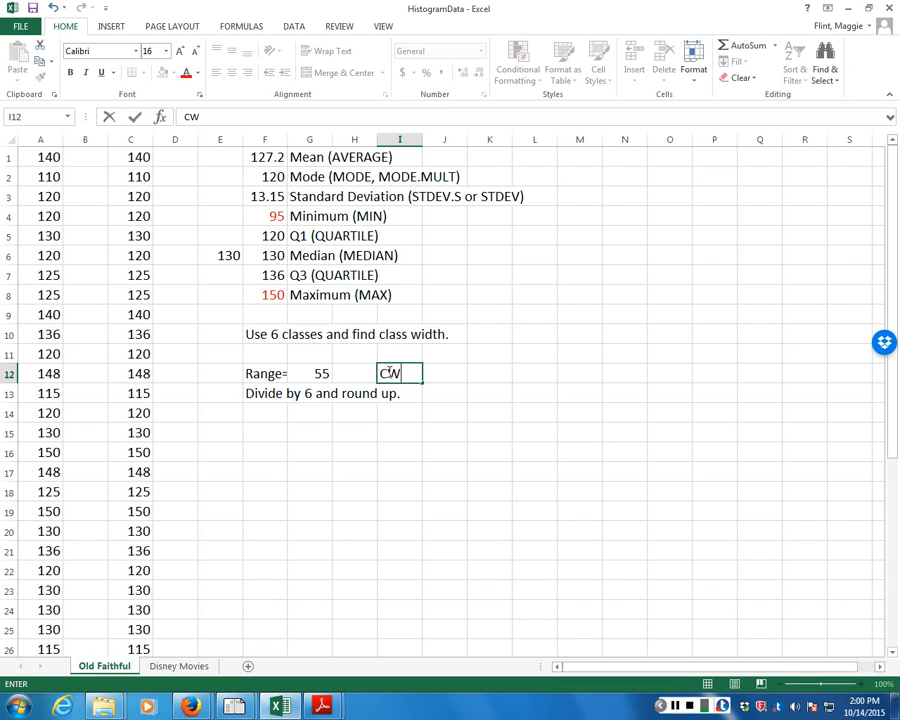
type("=")
left_click(426, 374)
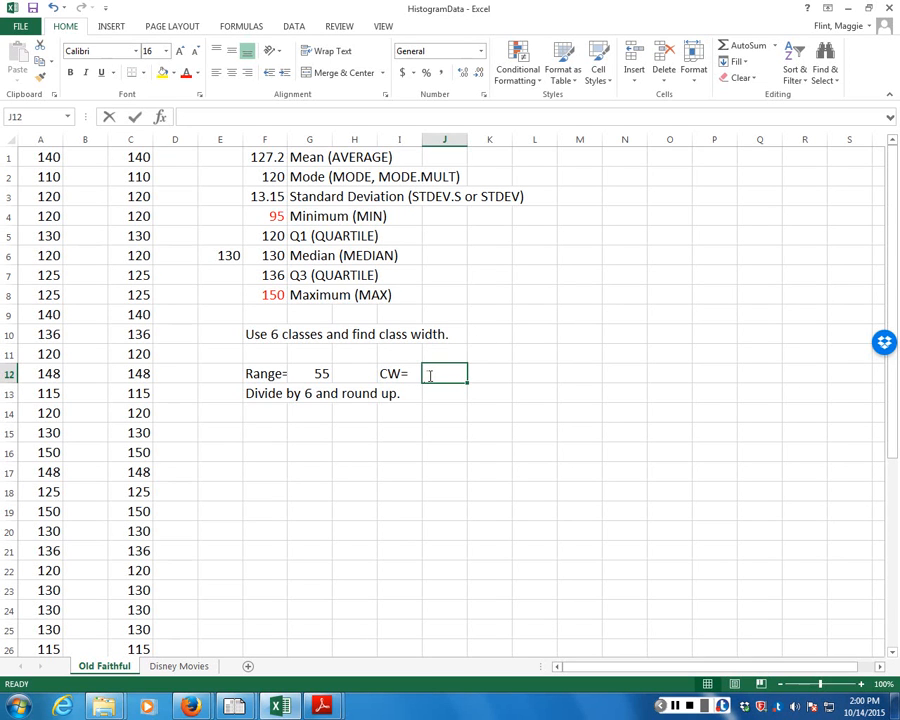
type("=55")
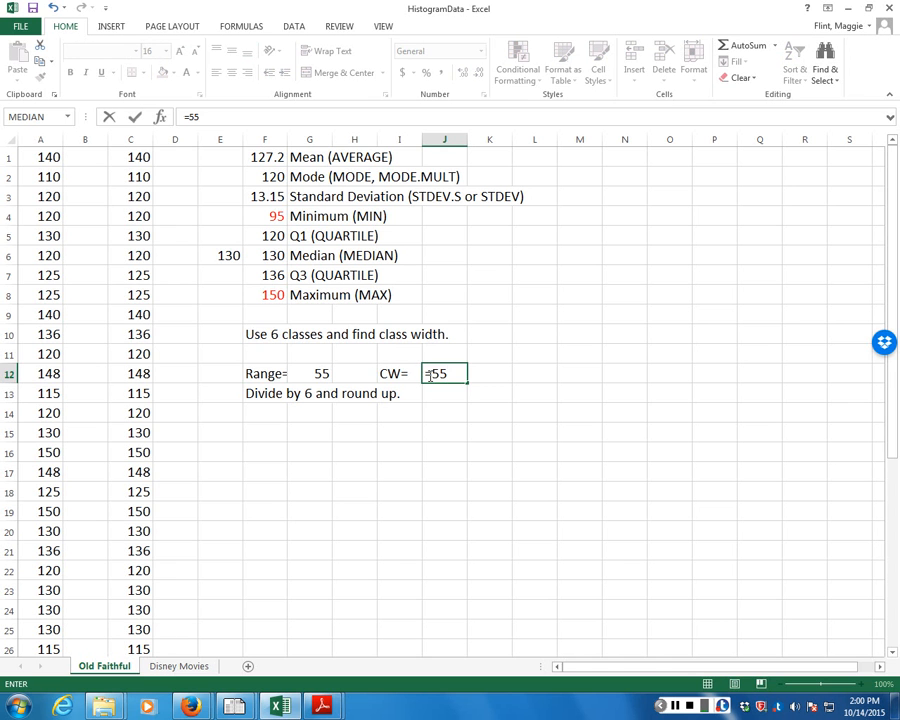
type("/6")
key("Return")
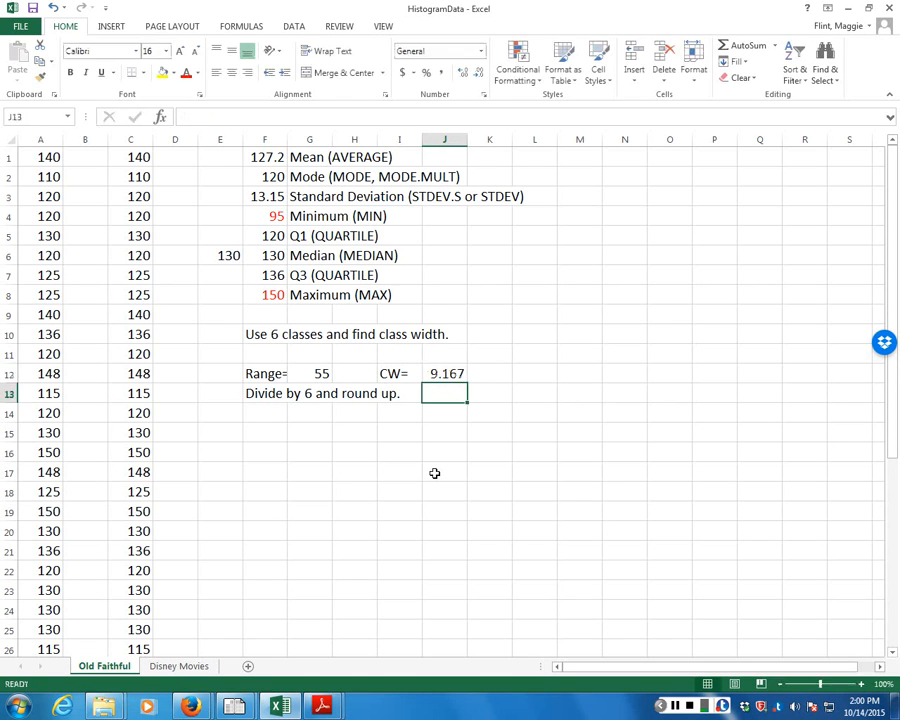
Enter "or 10" in cell K12 and color only the number 10 red.
left_click(489, 374)
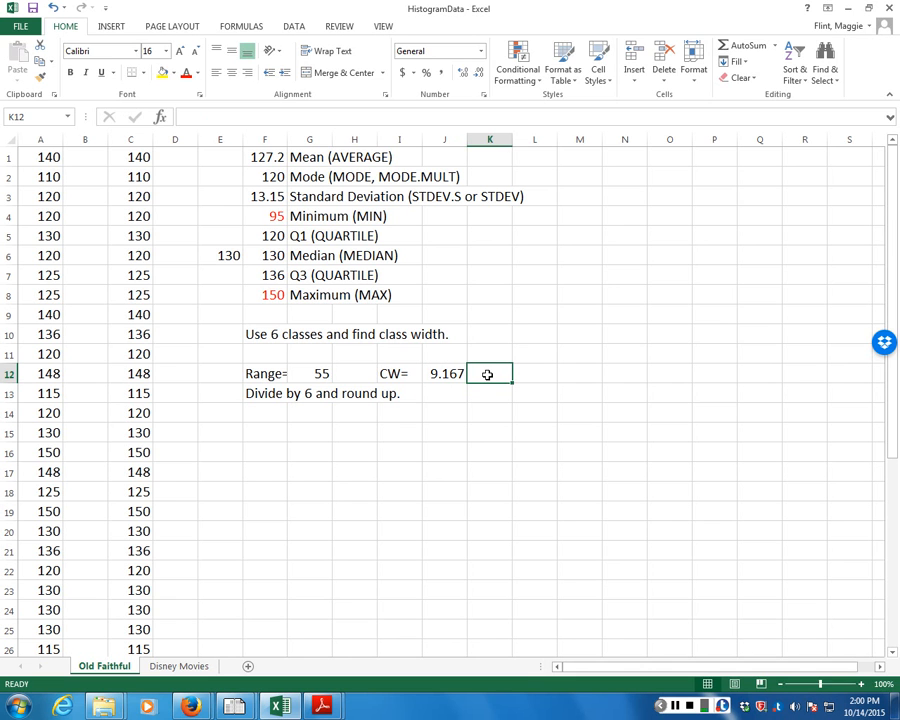
type("or")
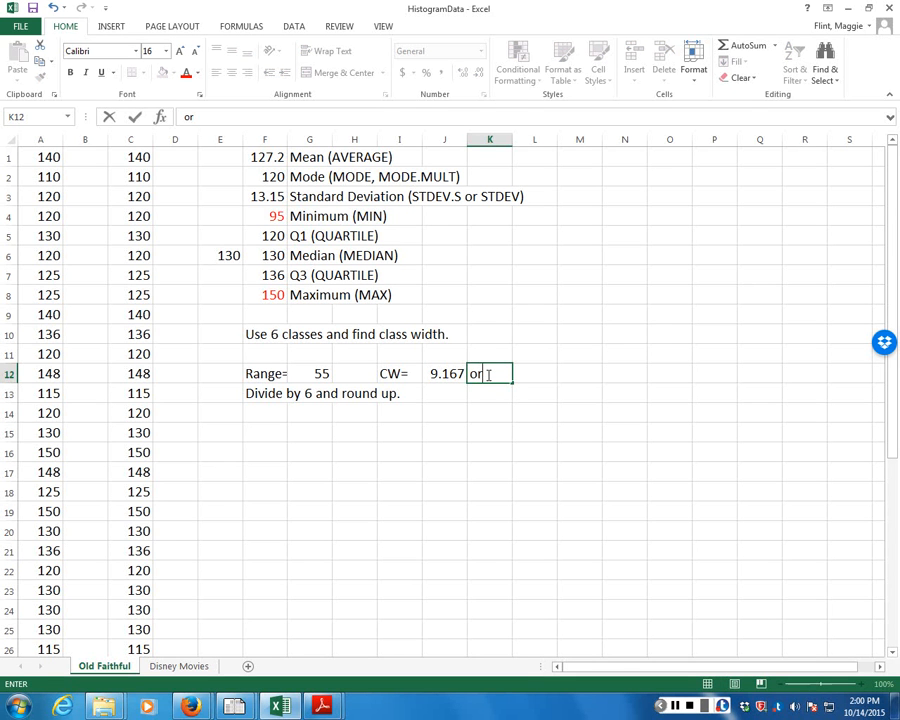
type(" 10")
double_click(493, 373)
left_click(186, 73)
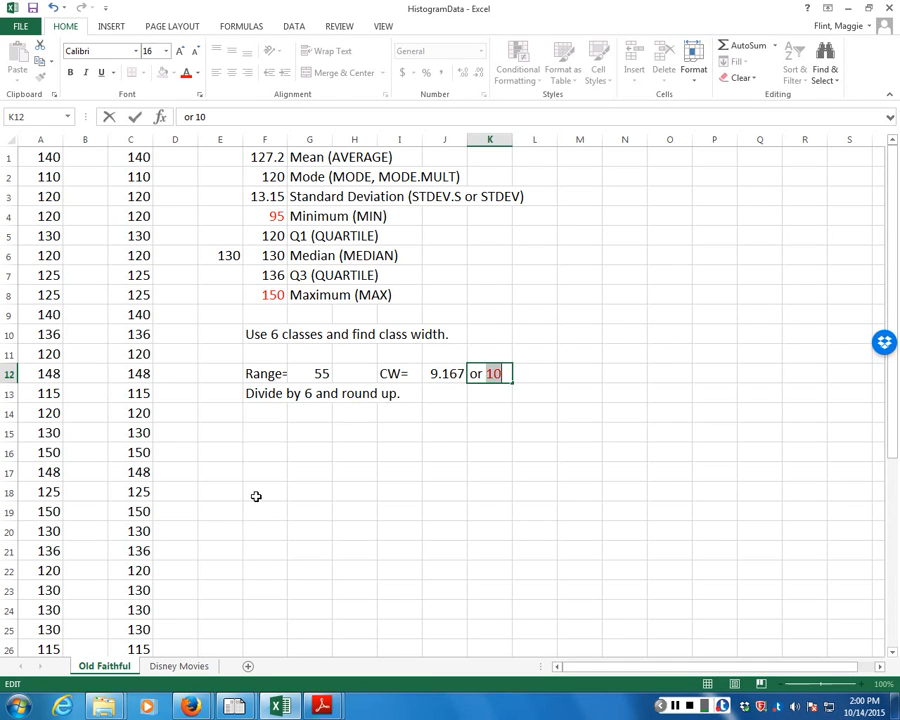
Color the words "6 classes" red within the note in cell F10.
double_click(244, 334)
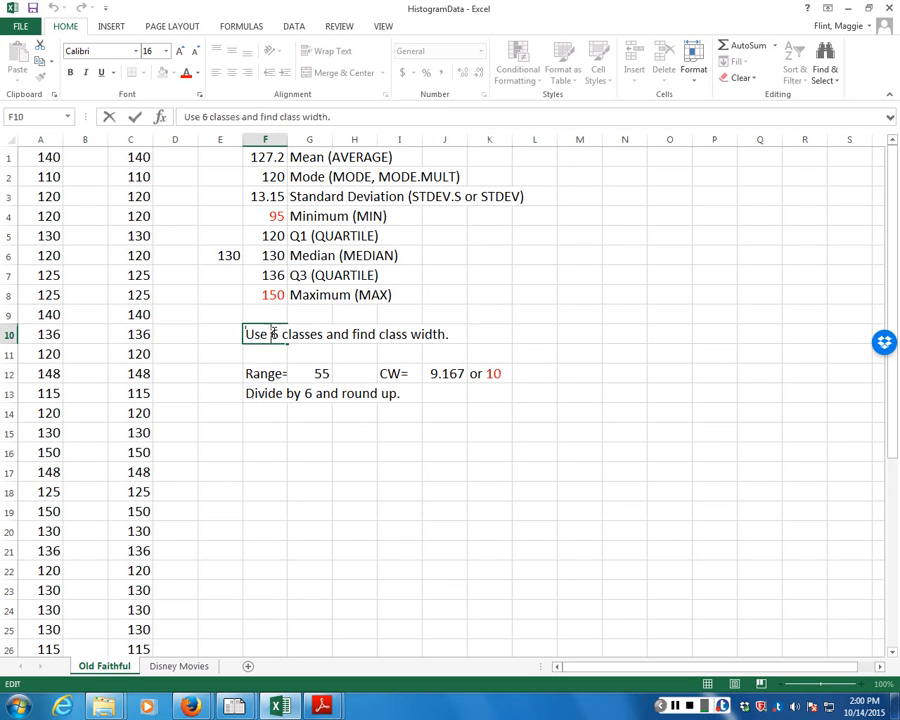
left_click_drag(270, 334, 322, 334)
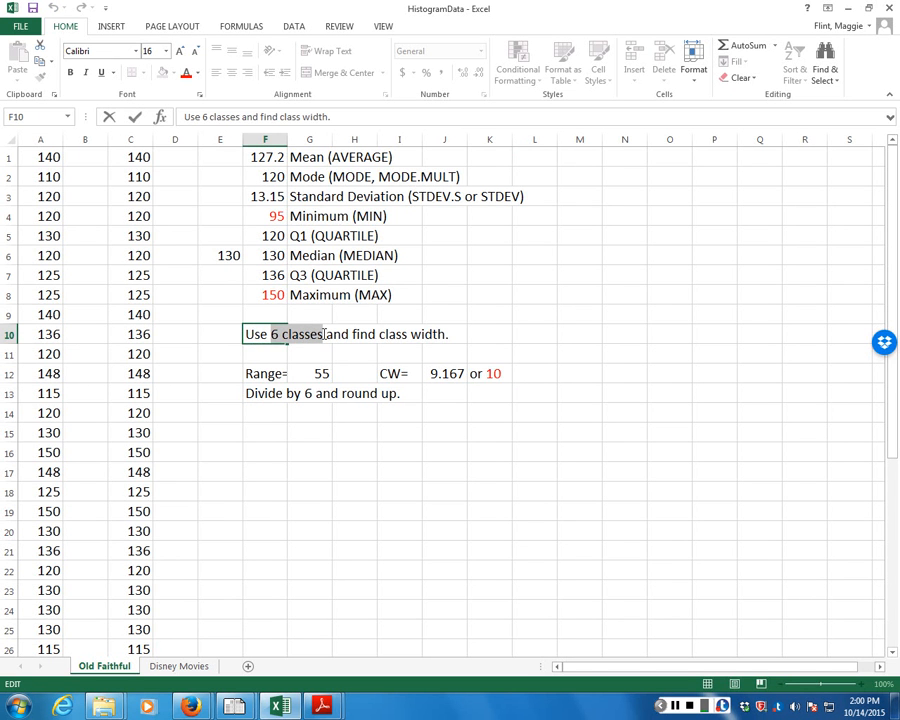
left_click(185, 72)
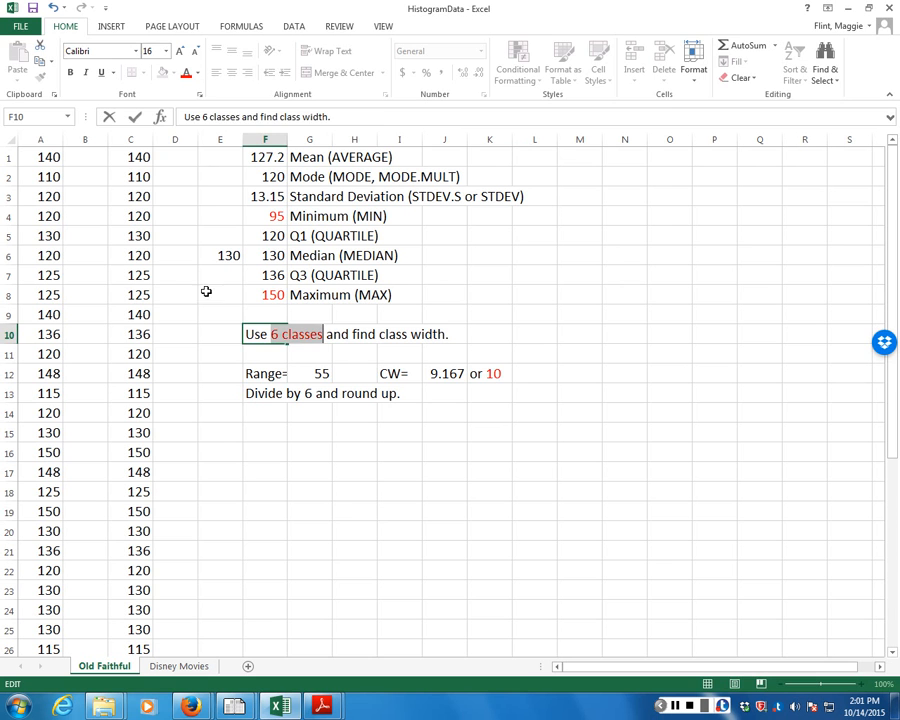
left_click(347, 511)
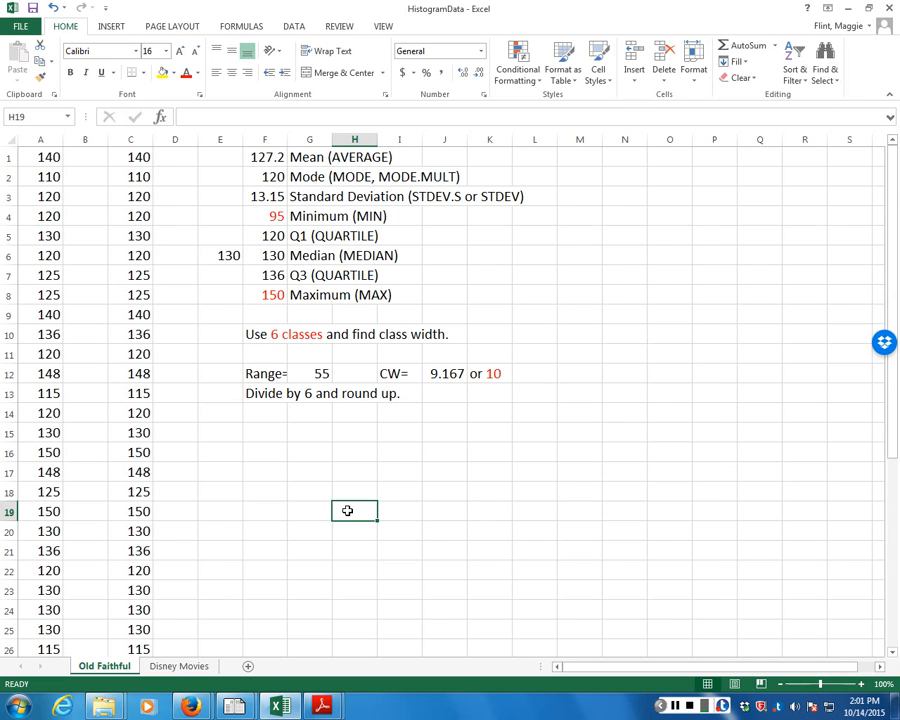
Make the words "round up." in the cell F13 note bold, italic and underlined.
double_click(345, 392)
left_click(250, 393)
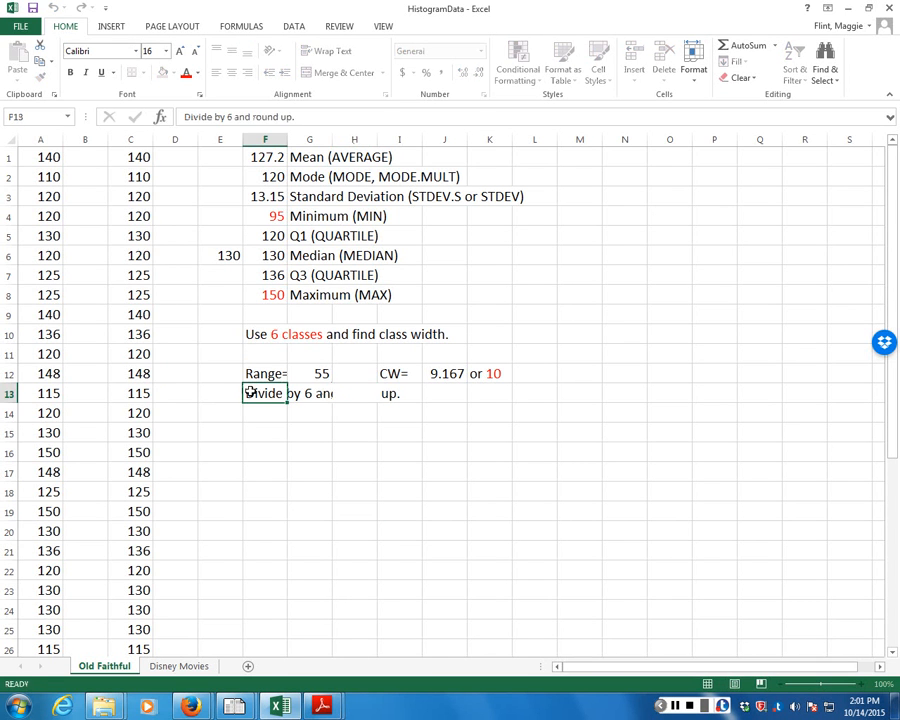
double_click(250, 393)
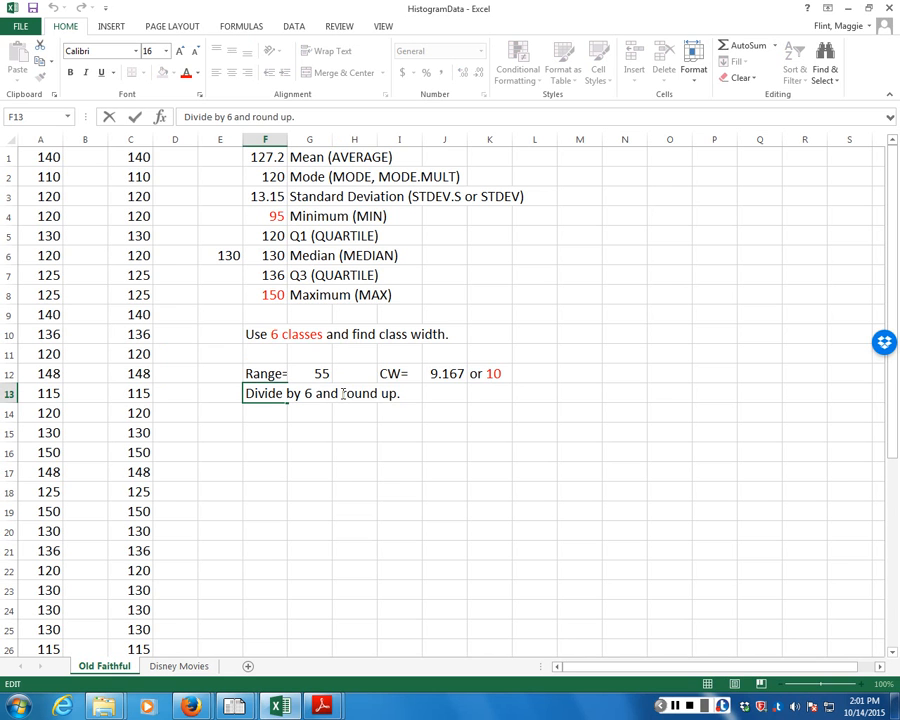
left_click_drag(342, 393, 401, 394)
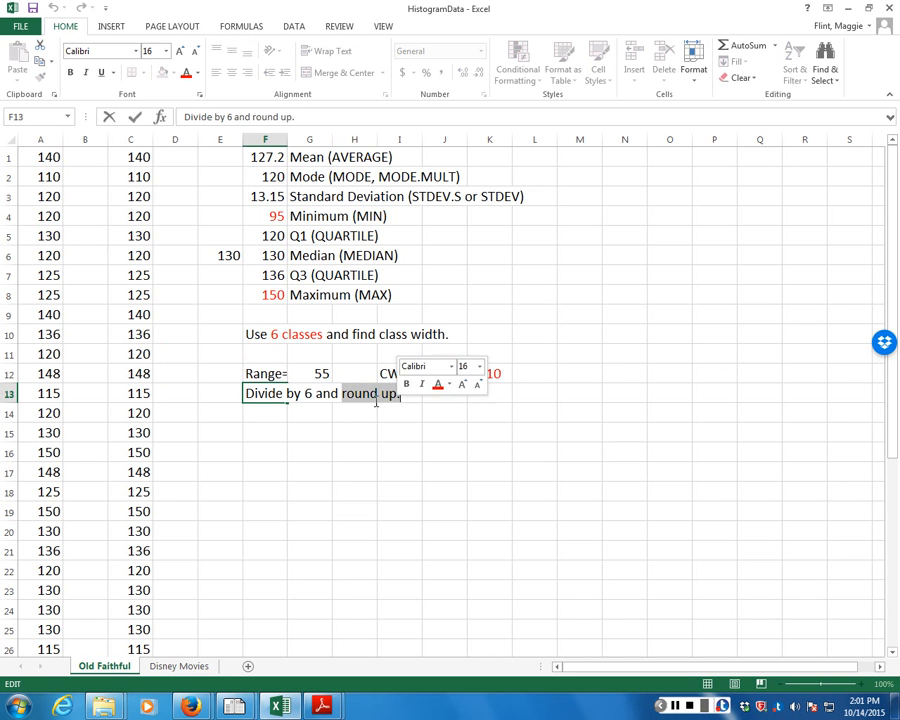
left_click(87, 73)
left_click(70, 73)
left_click(101, 73)
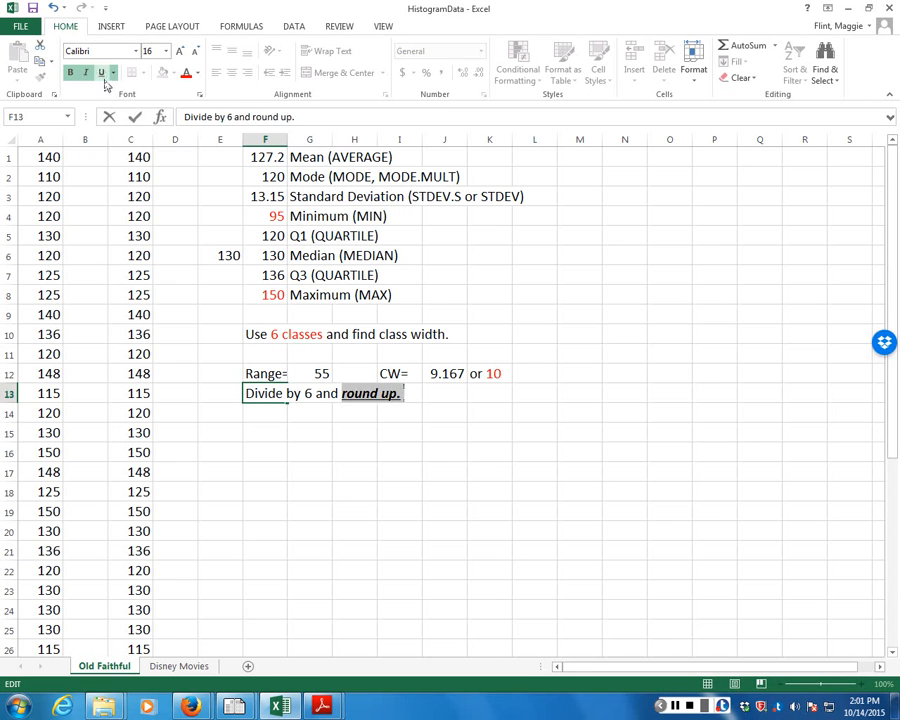
left_click(255, 491)
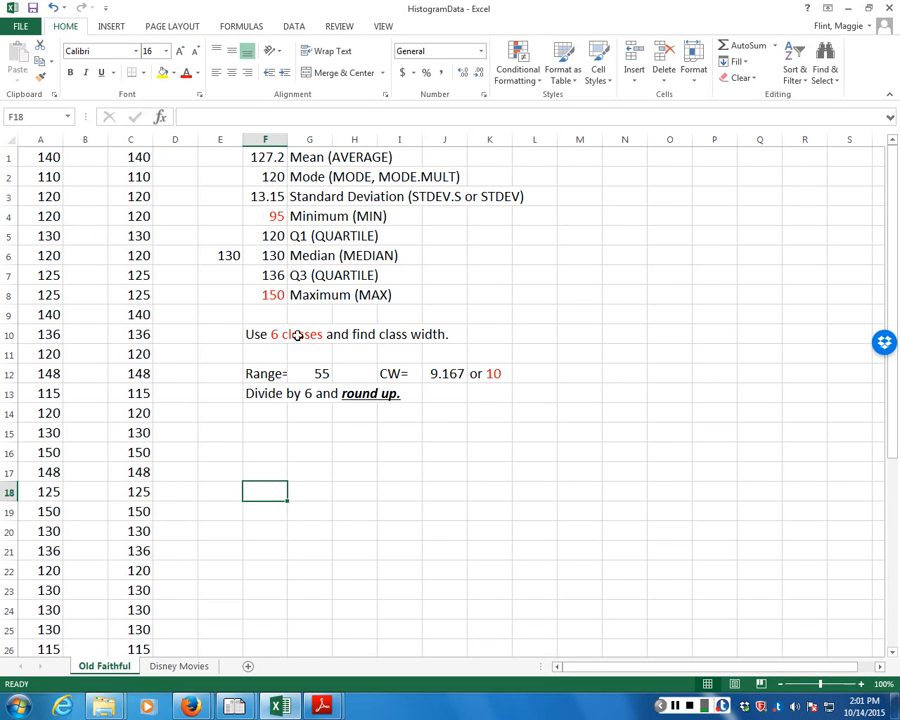
Enter the column headings "LCL" in cell F15 and "UCL" in cell G15.
left_click(262, 436)
type("J")
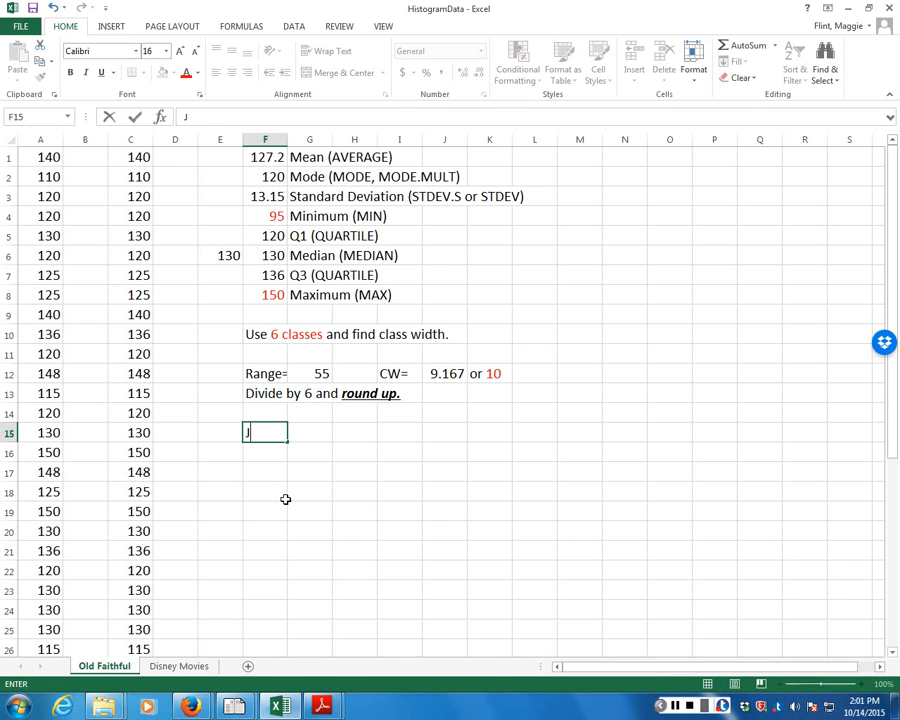
type("CJ")
key("BackSpace")
key("BackSpace")
key("BackSpace")
type("LC")
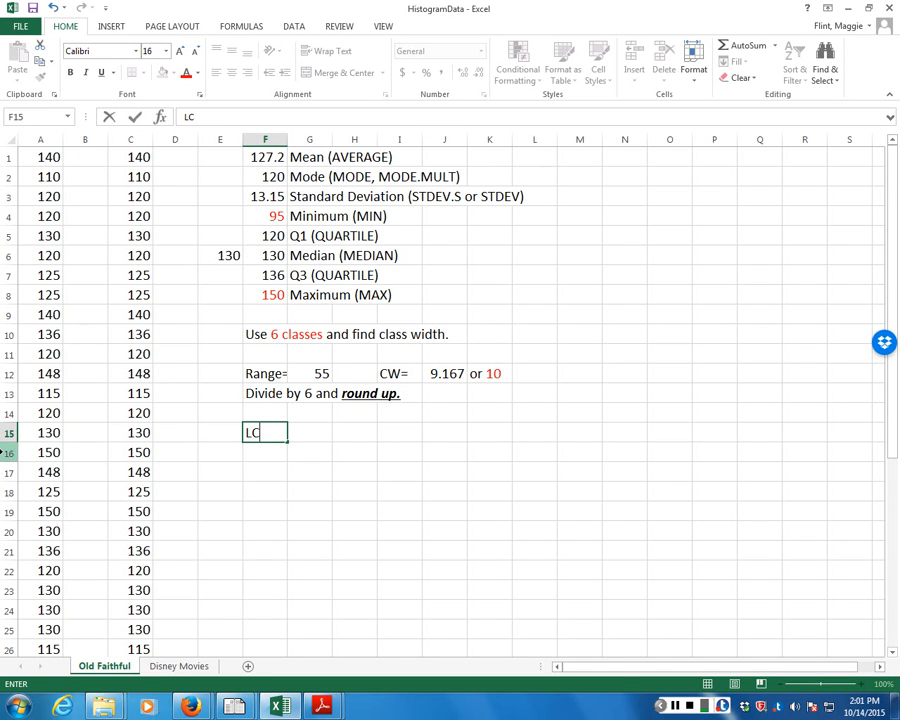
type("L")
left_click(307, 435)
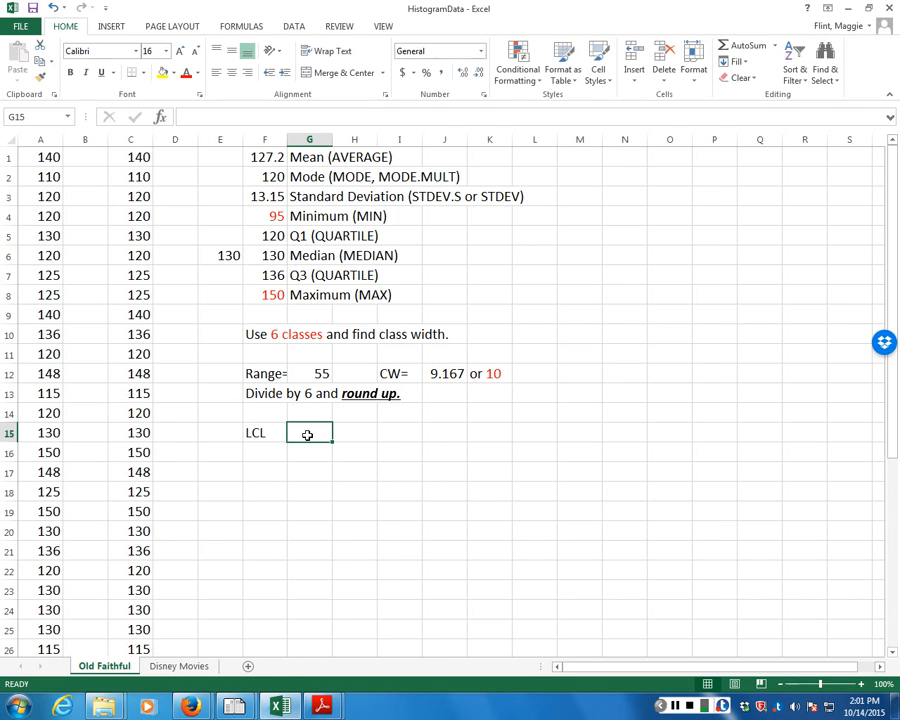
type("UCL")
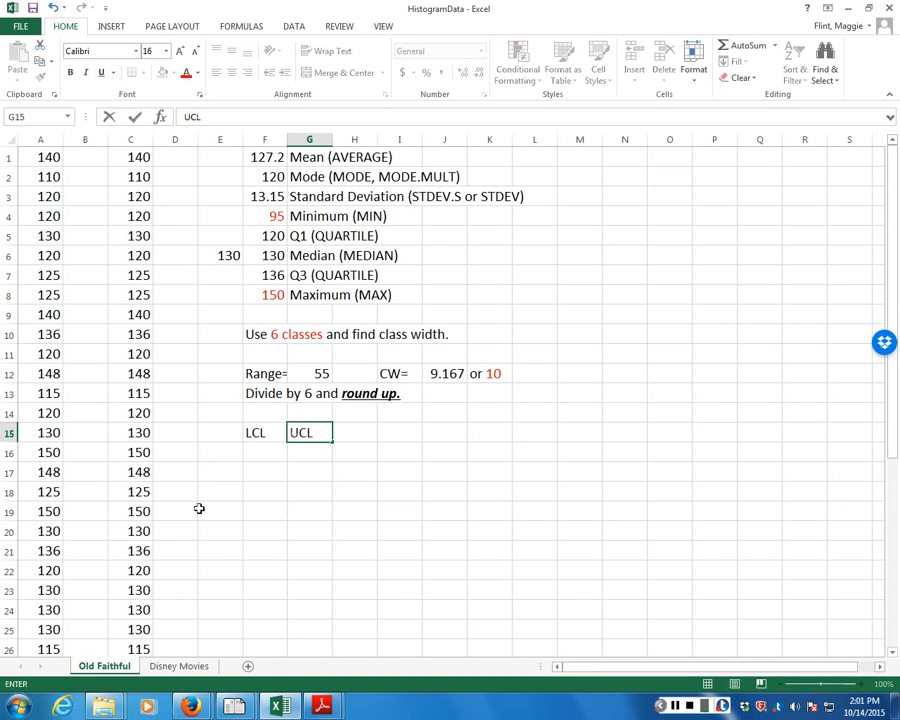
Copy the minimum from cell F4 into F16 as the first lower class limit and select cell F17 below it.
left_click(254, 456)
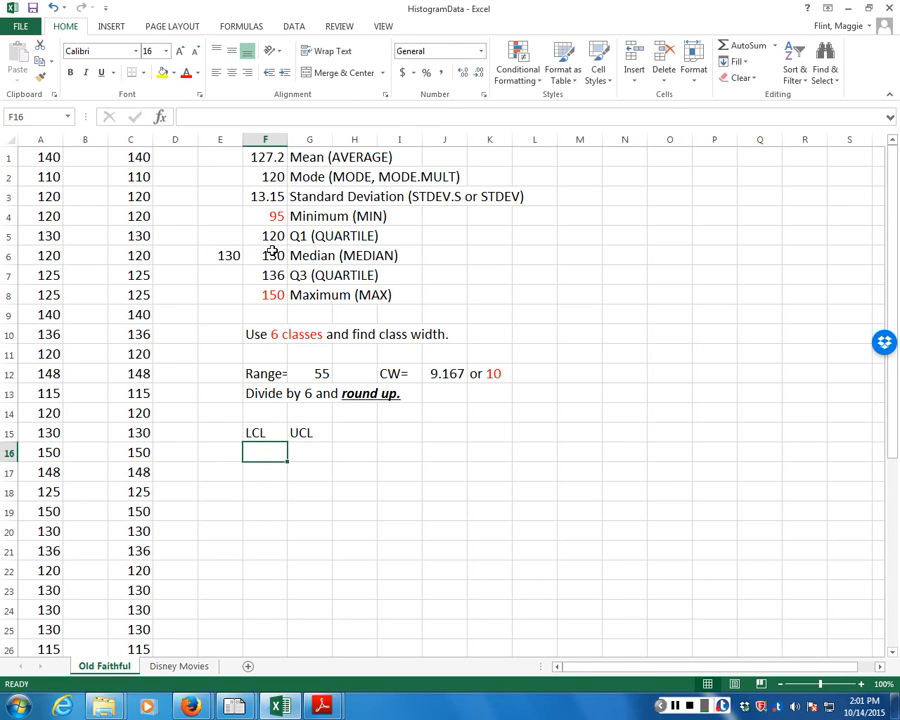
left_click(273, 218)
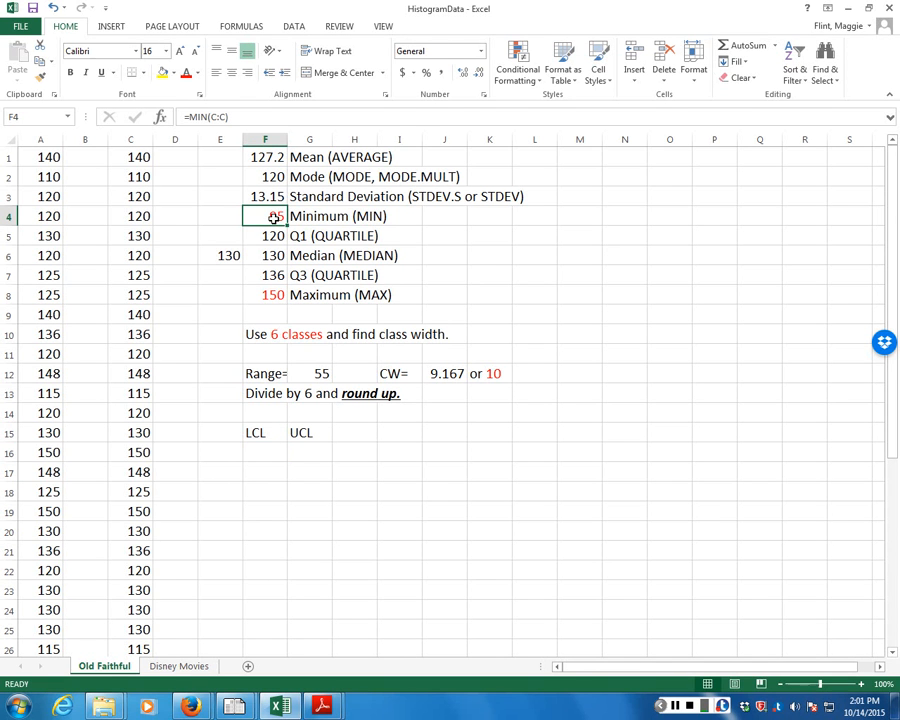
key("ctrl+c")
left_click(262, 455)
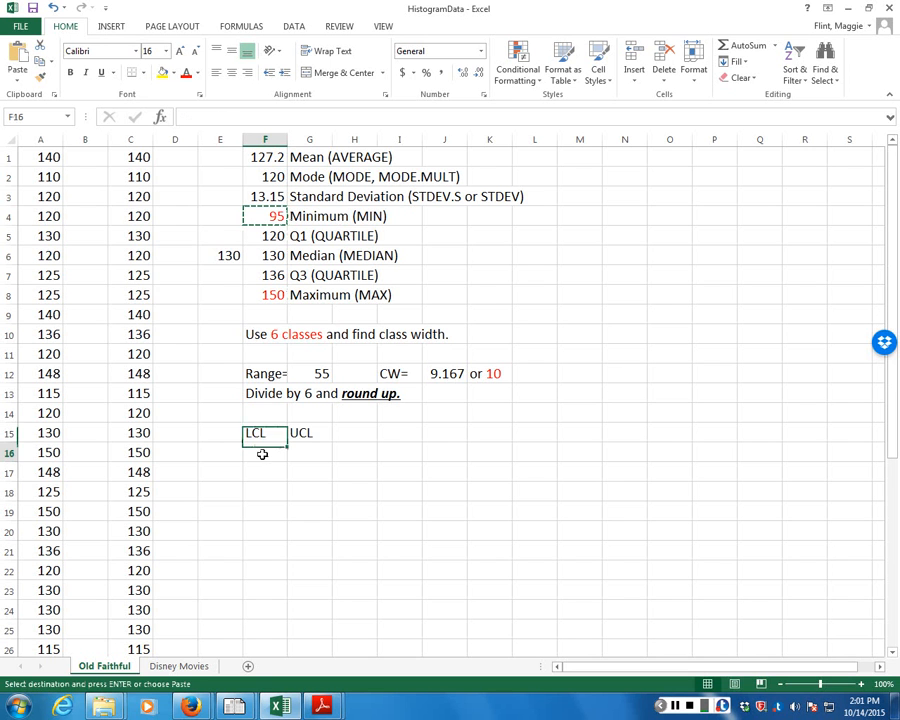
key("ctrl+v")
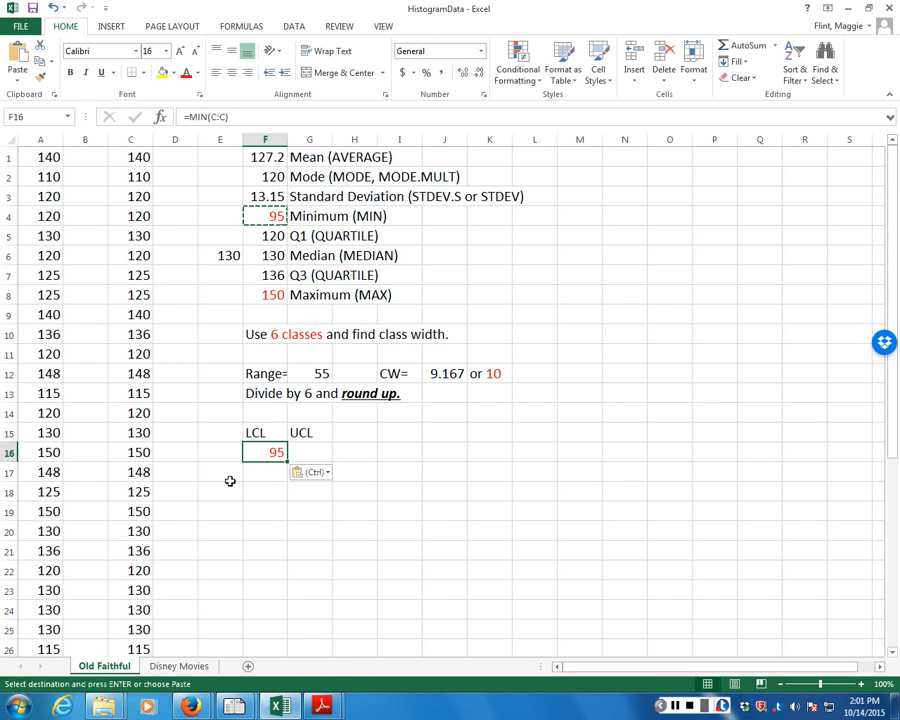
left_click(220, 473)
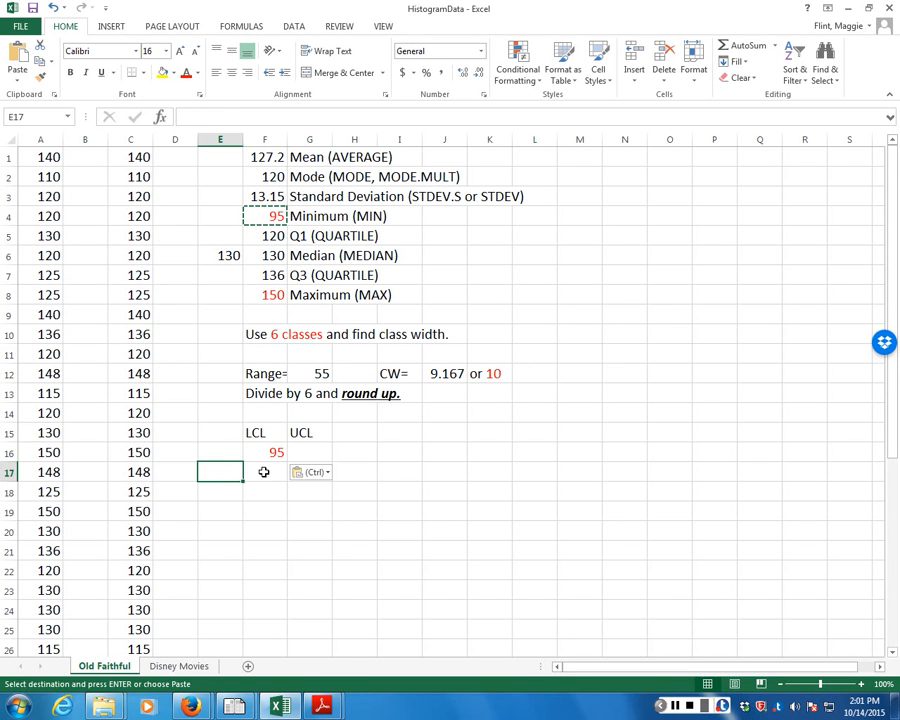
left_click(254, 472)
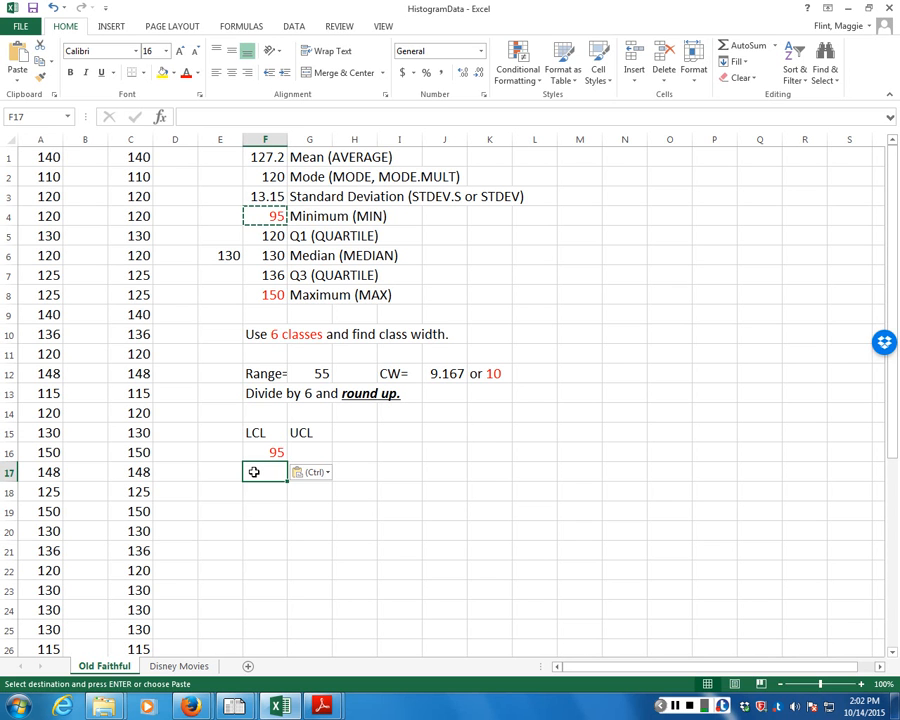
Calculate the second and third lower class limits with =95+10 in cell F17 and =105+10 in cell F18.
key("Escape")
type("=9")
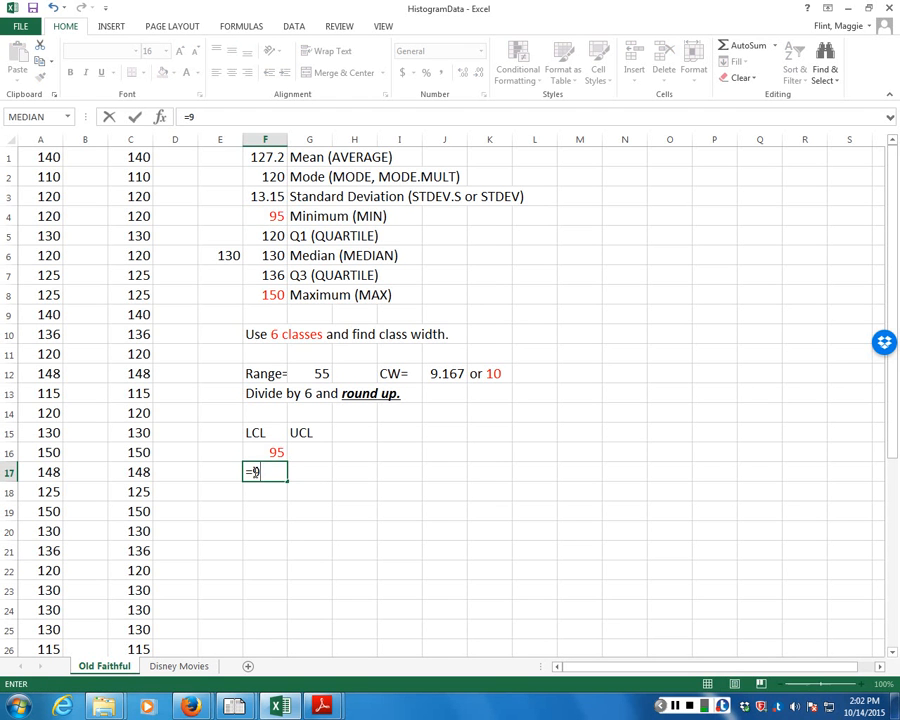
type("5+10")
key("Return")
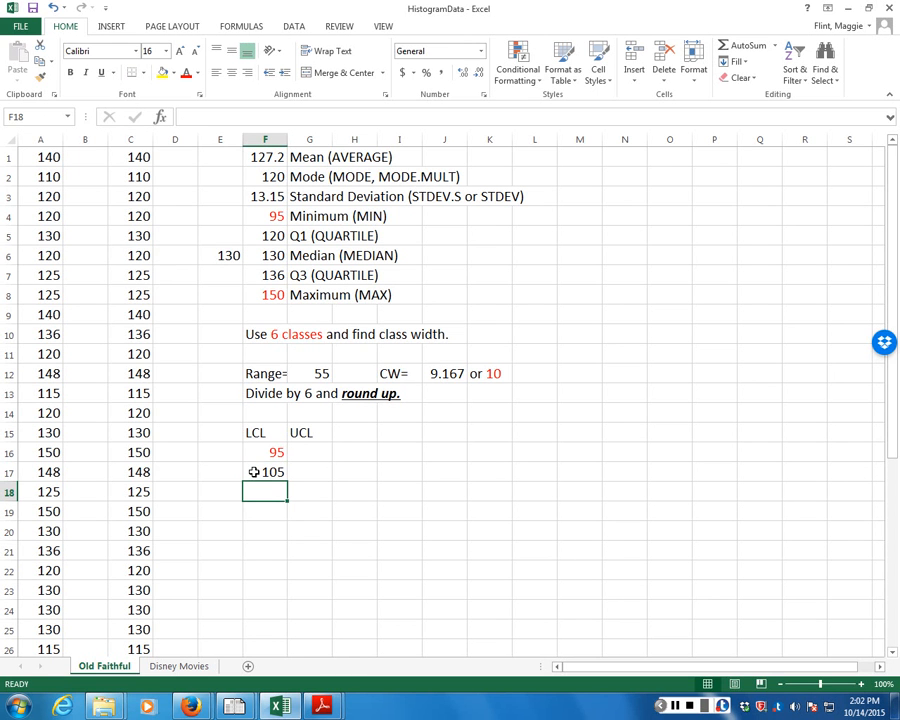
type("=1")
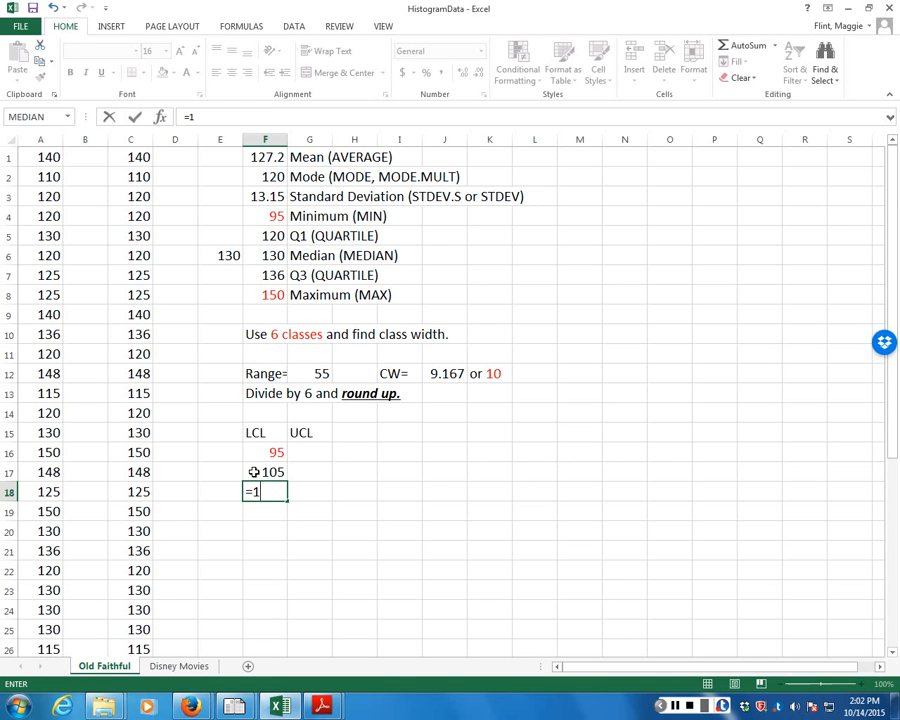
type("05+10")
key("Return")
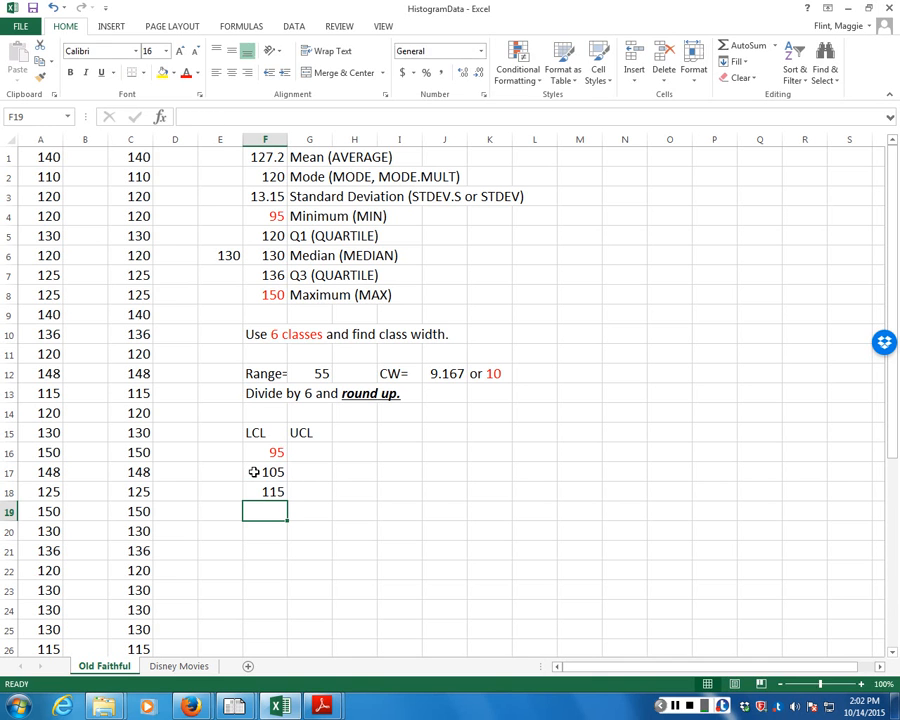
Calculate the remaining lower class limits with =115+10 in F19, =125+10 in F20 and =135+10 in F21.
type("=")
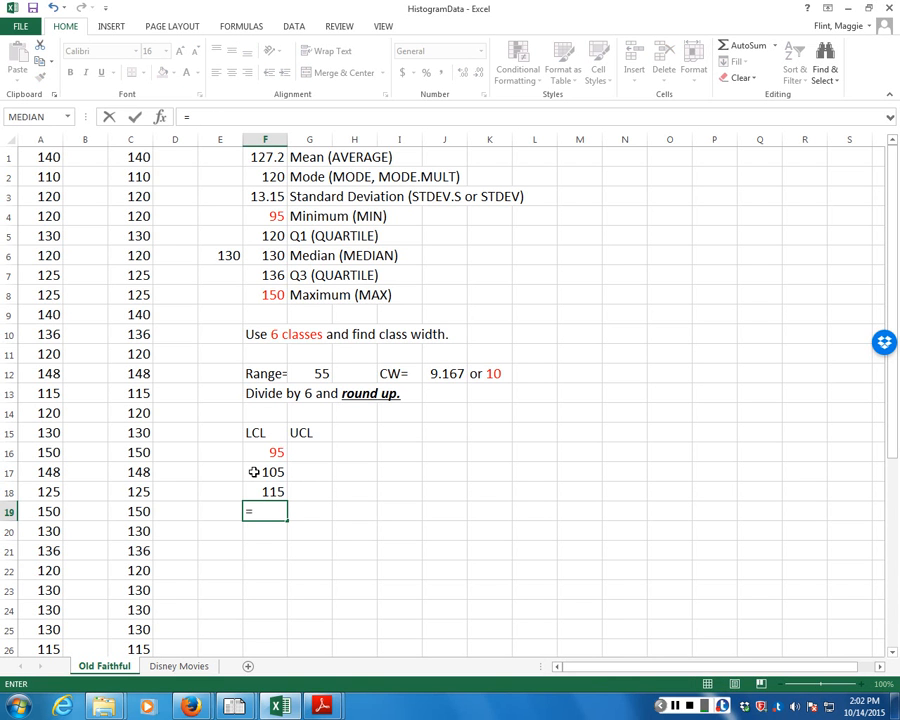
type("115+10")
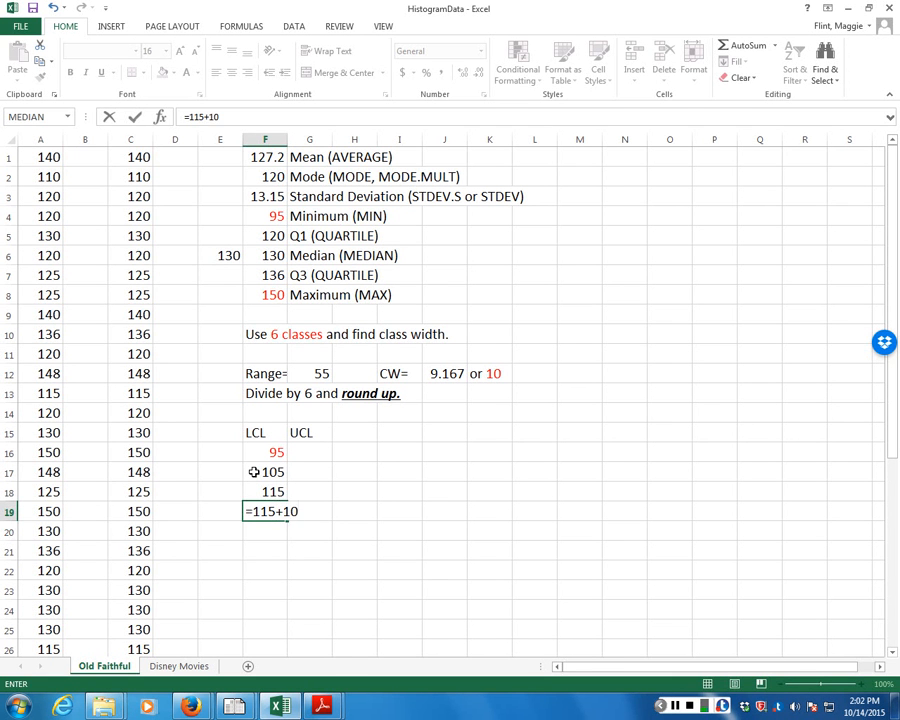
key("Return")
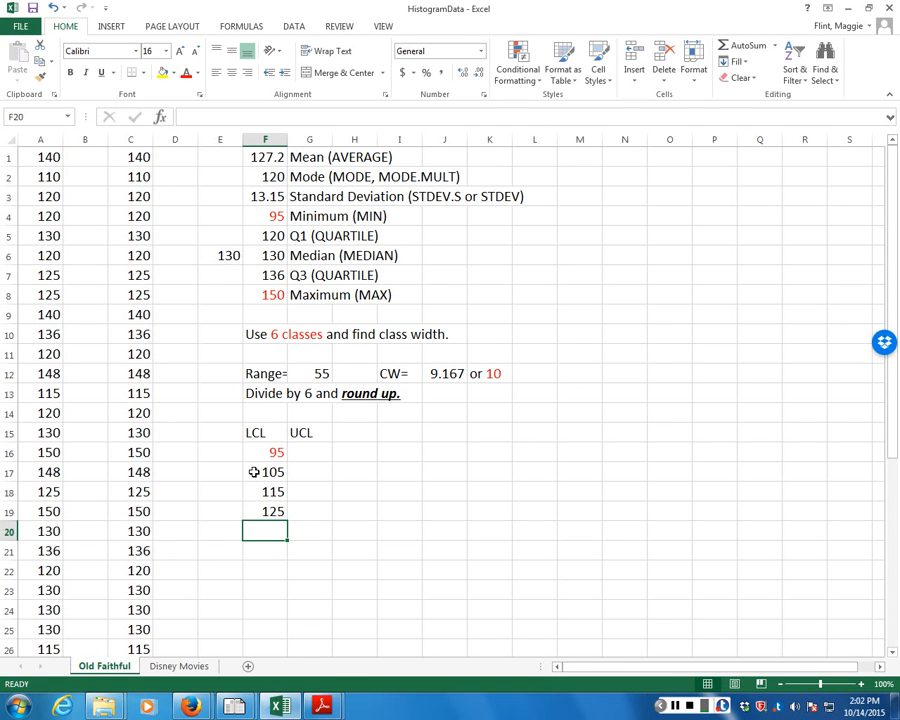
type("=125+")
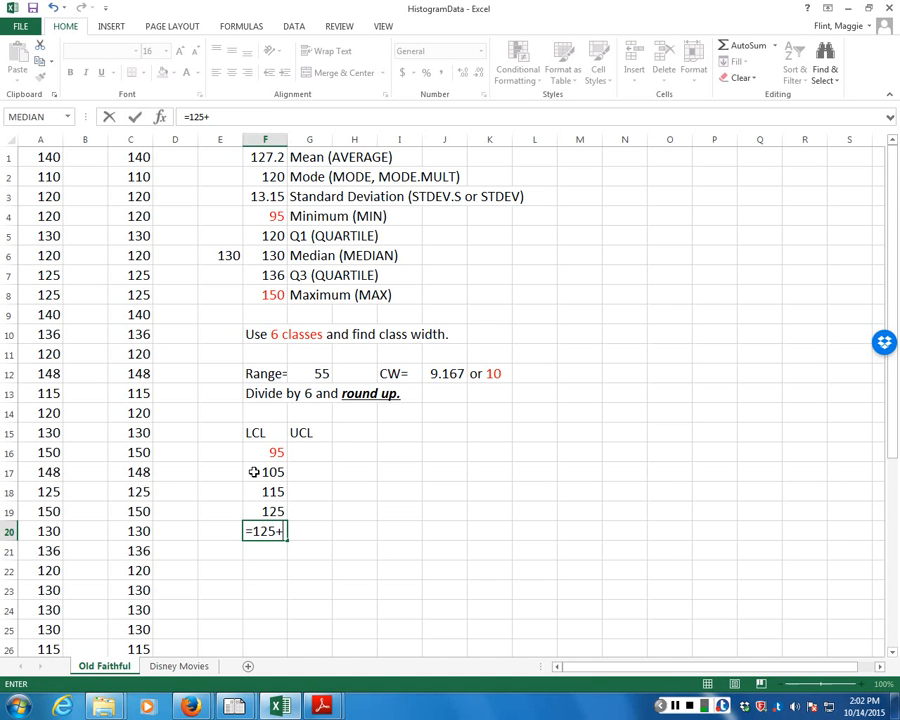
type("10")
key("Return")
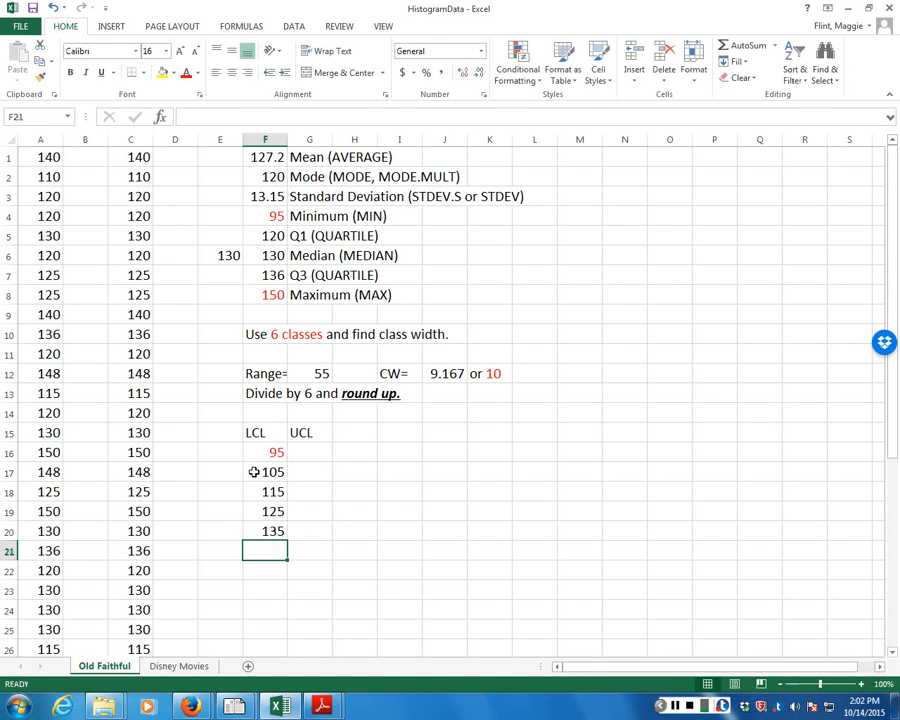
type("=13")
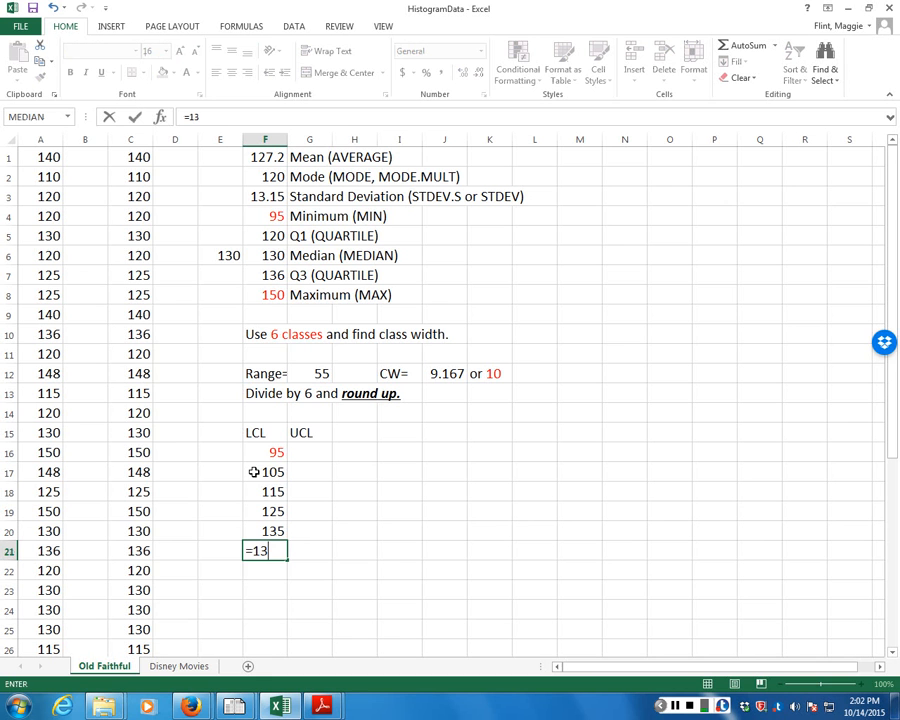
type("5+10")
key("Return")
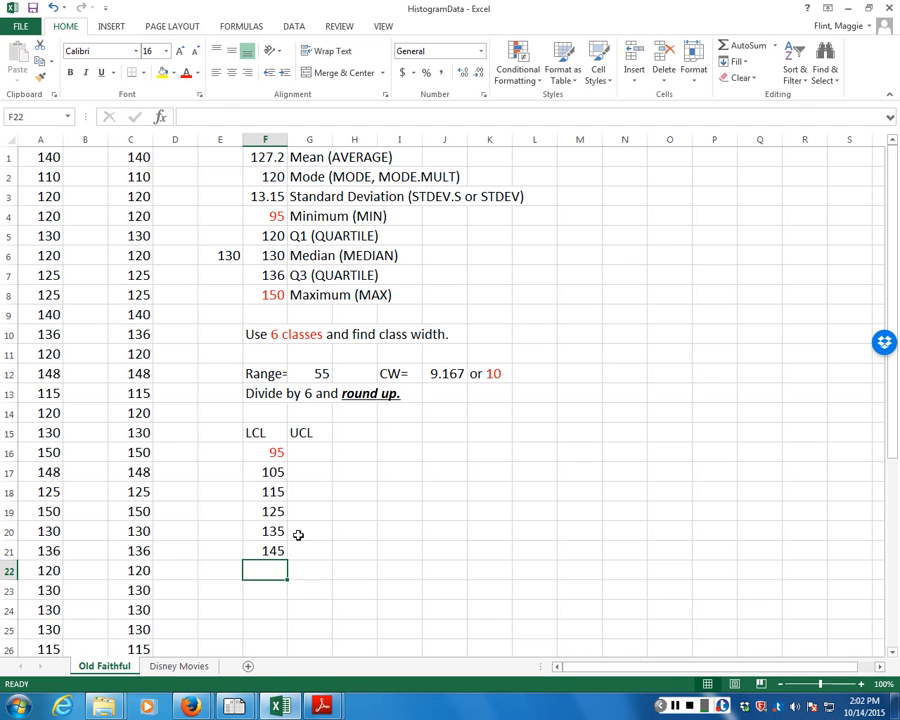
Enter the first three upper class limits 104, 114 and 124 in cells G16 to G18.
left_click(316, 461)
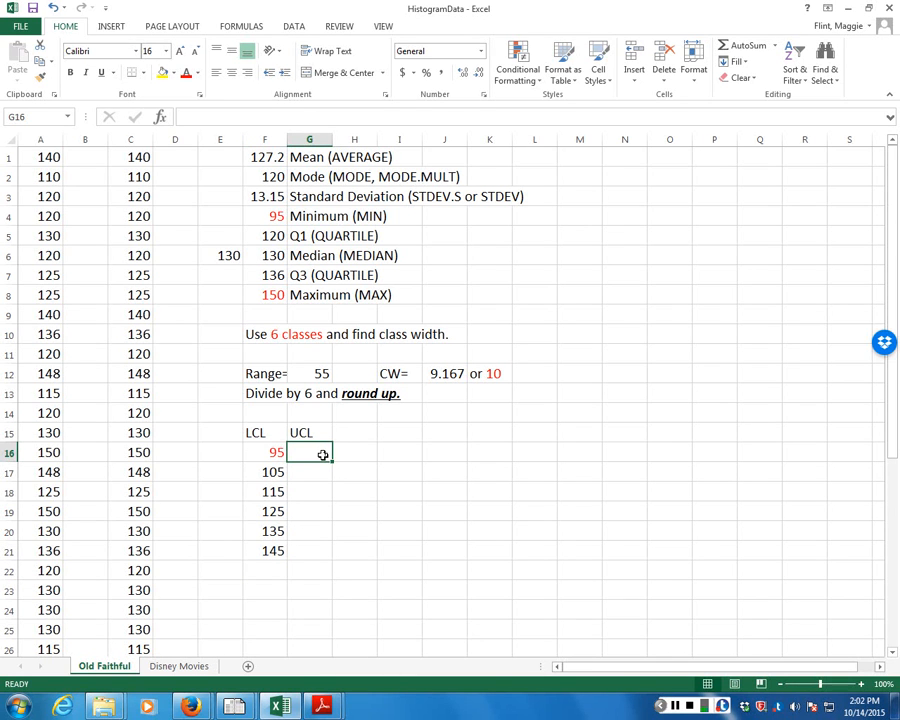
type("104")
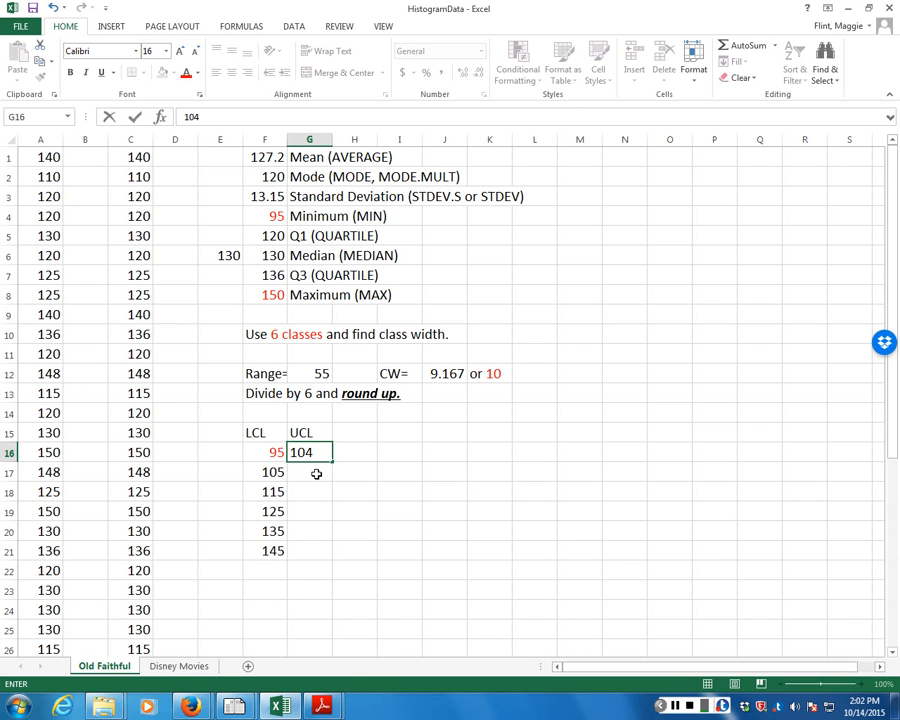
key("Return")
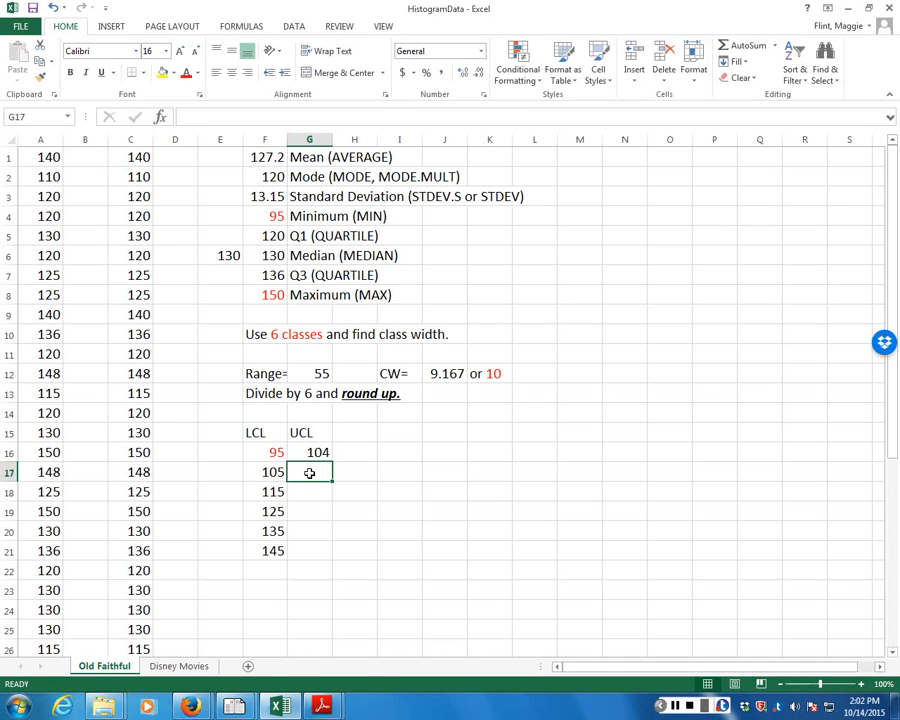
type("114")
key("Return")
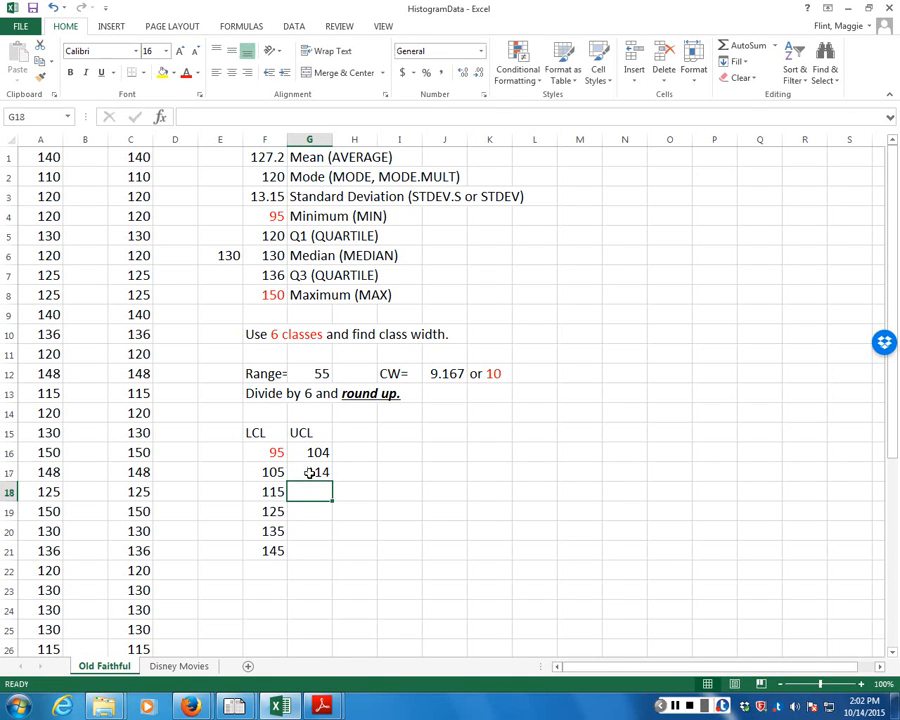
type("1")
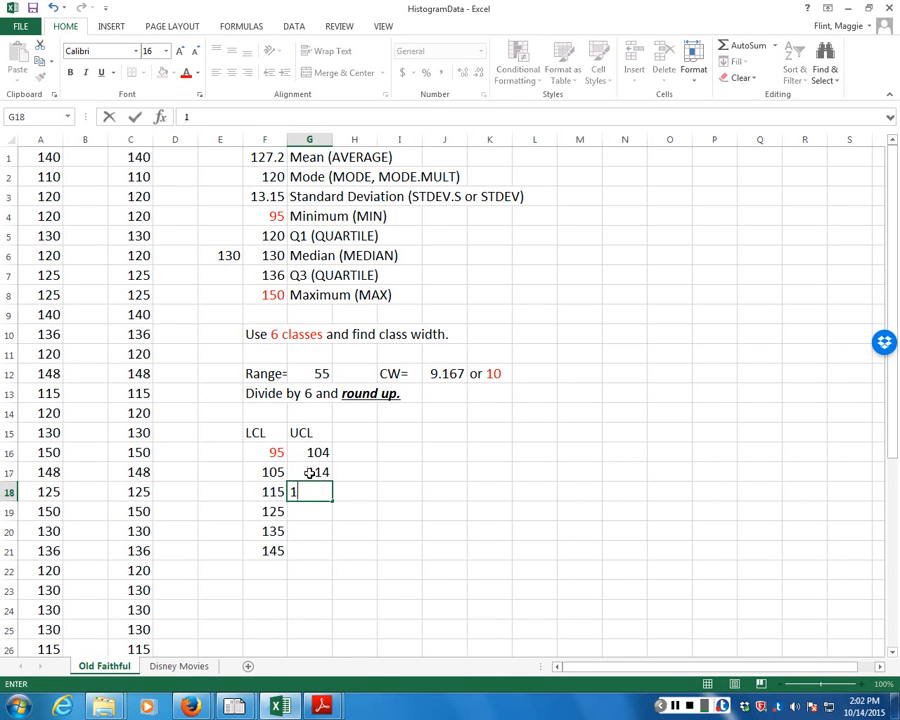
type("24")
key("Return")
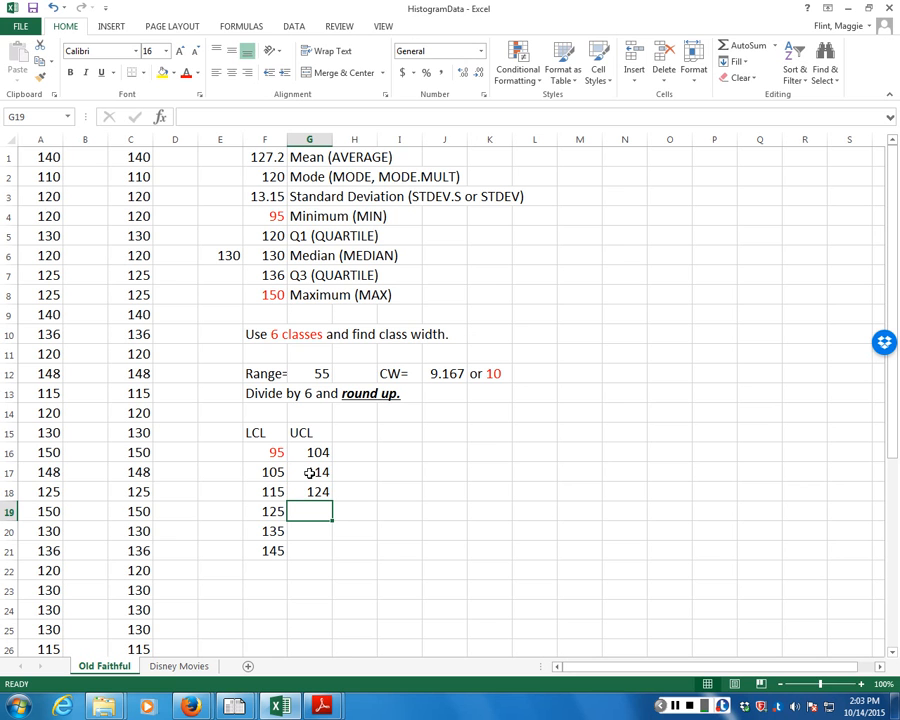
Enter the last three upper class limits 134, 144 and 154 in cells G19 to G21.
type("134")
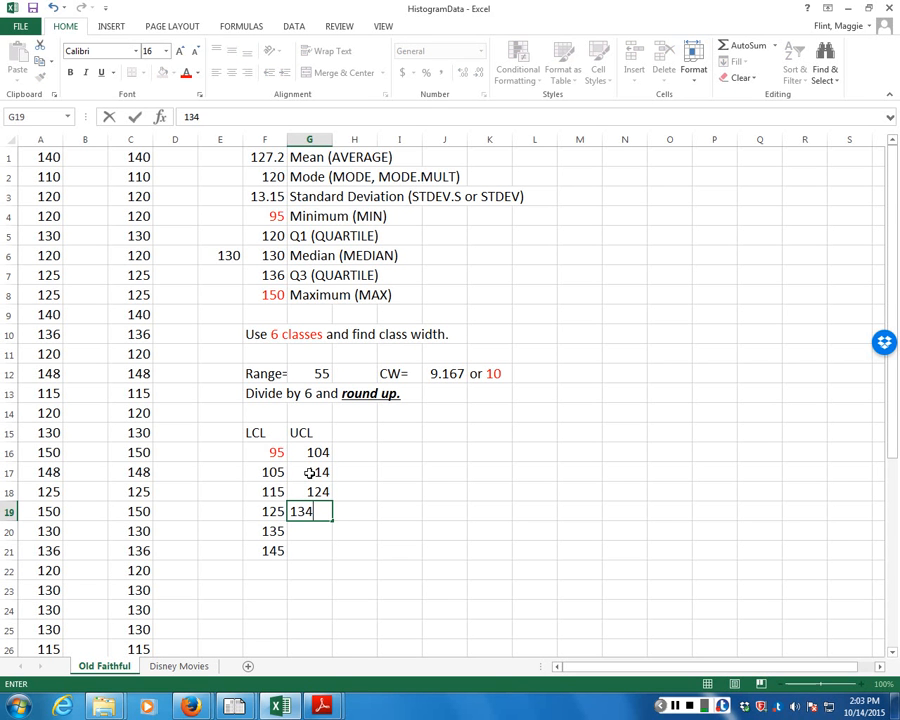
key("Return")
type("144")
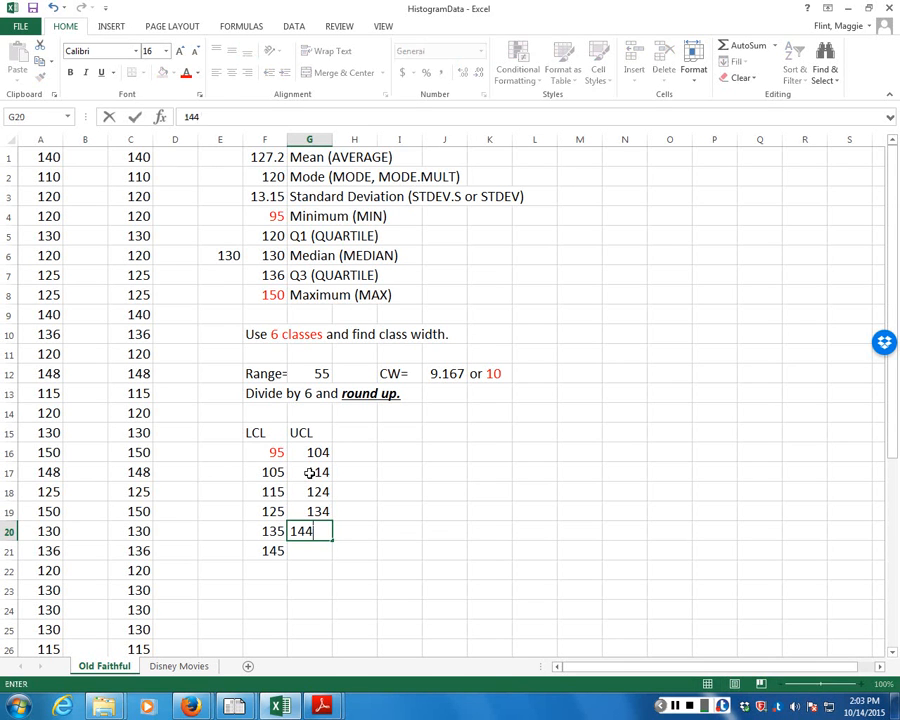
key("Return")
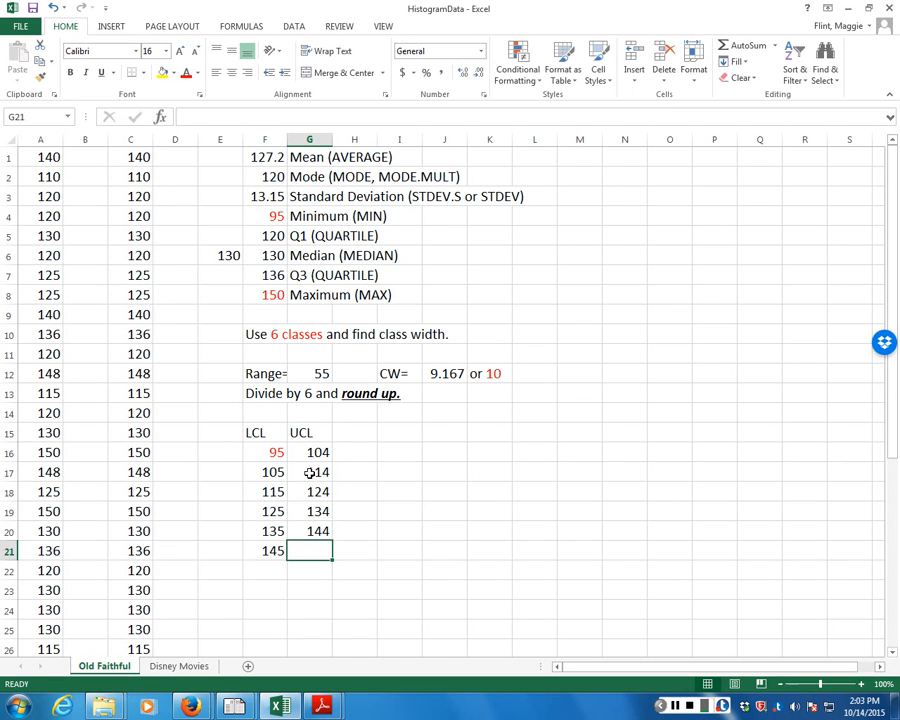
type("154")
key("Return")
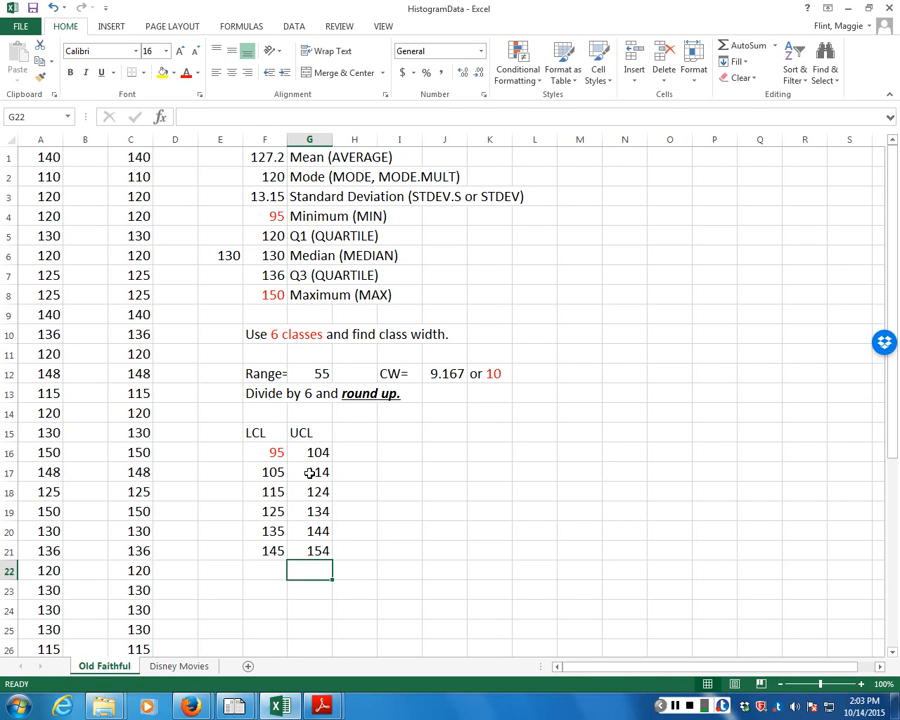
Begin a column heading starting with "M" in cell H15, beside the UCL heading.
left_click(362, 434)
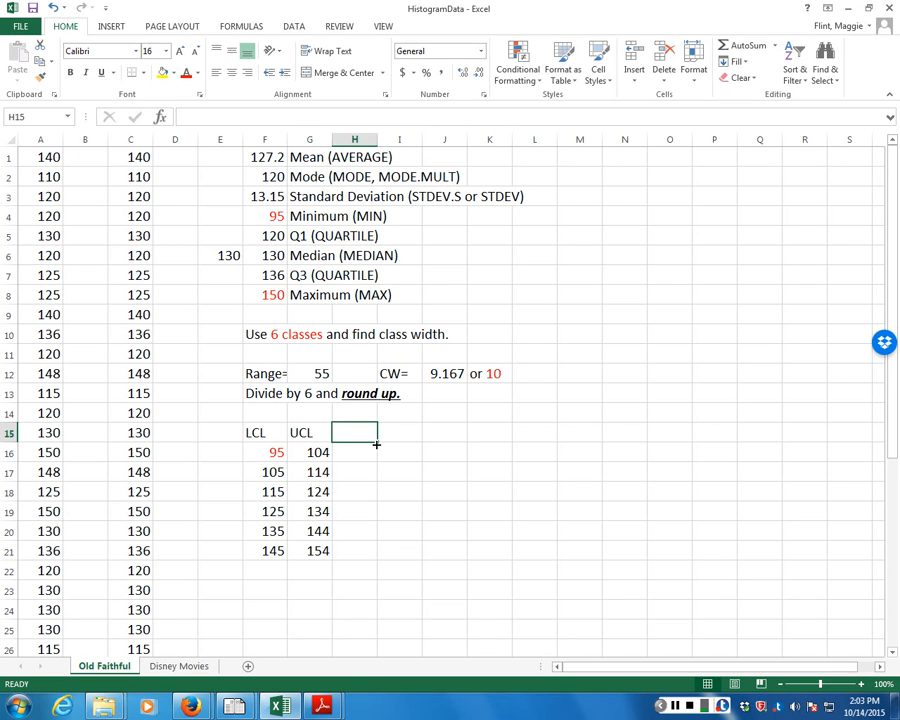
type("M")
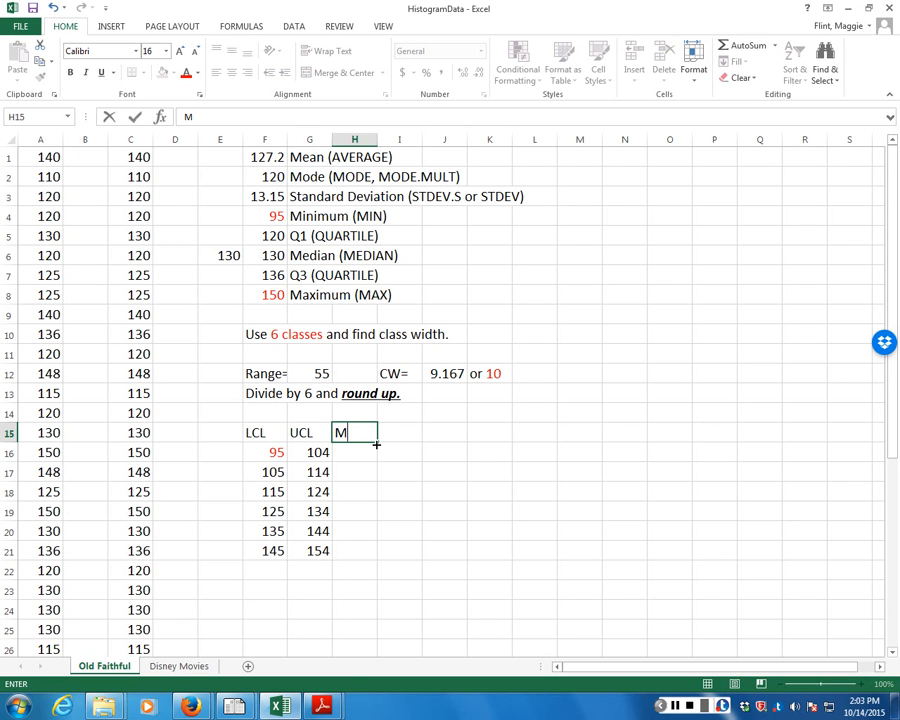
Complete the column header in H15 as "Midpts" and enter the label "Midpoints" in E23.
type("idpts")
left_click(353, 453)
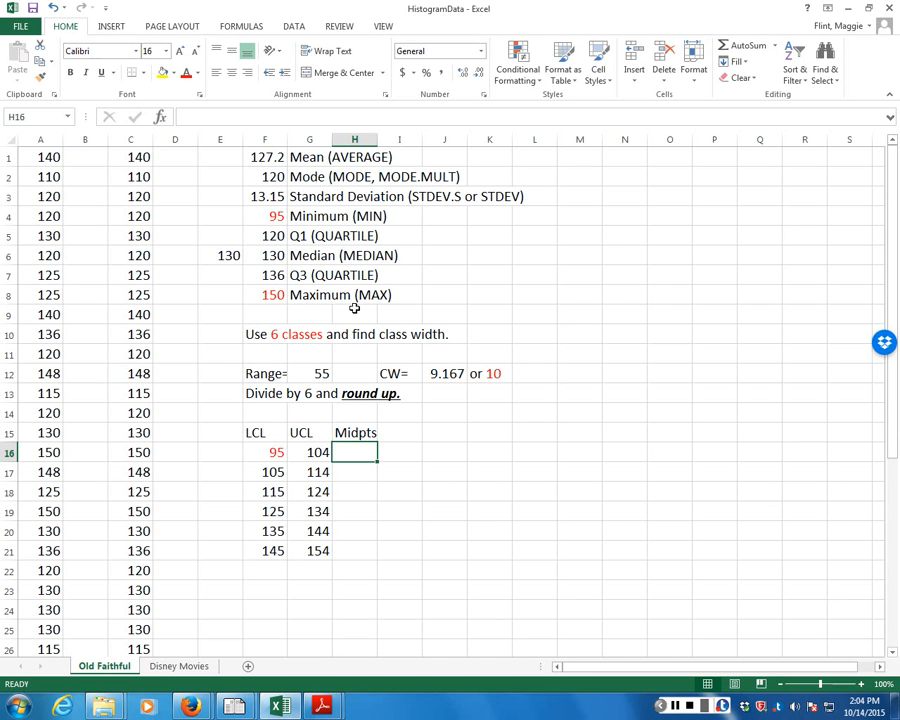
left_click(226, 590)
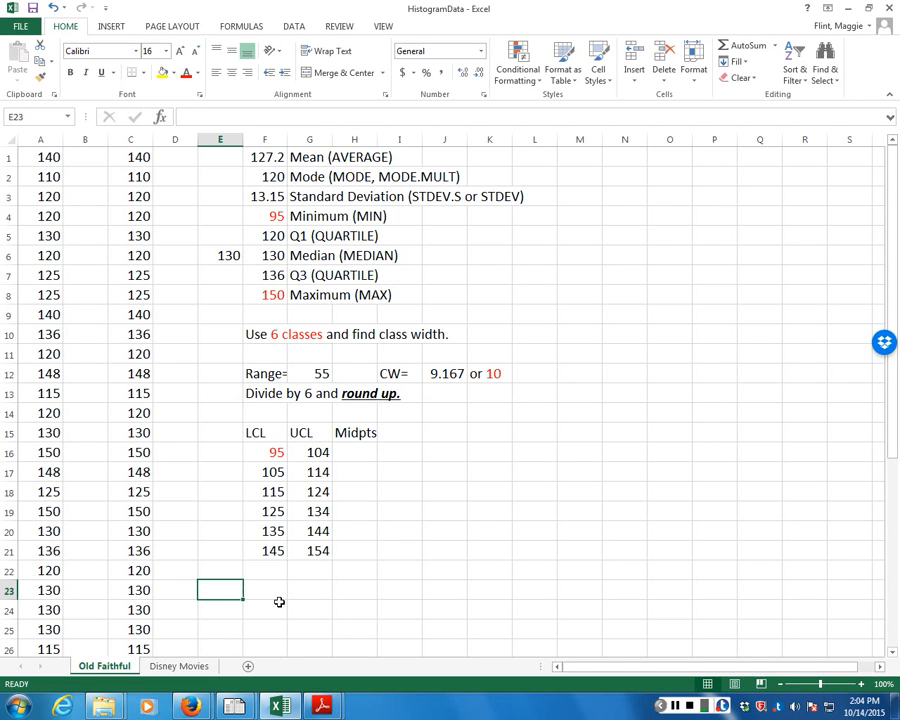
type("Mi")
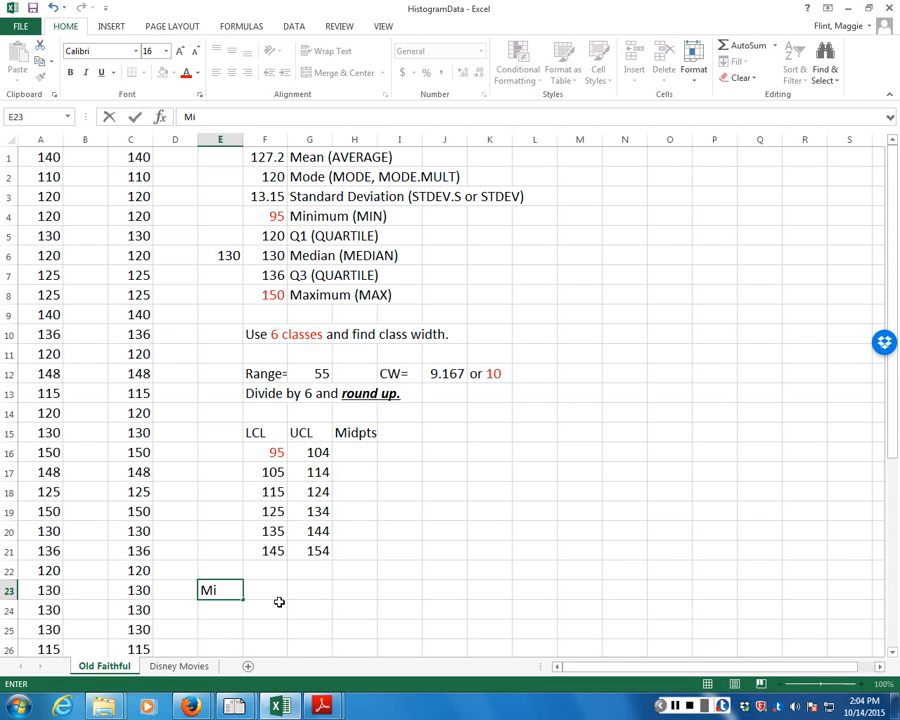
type("dpoints")
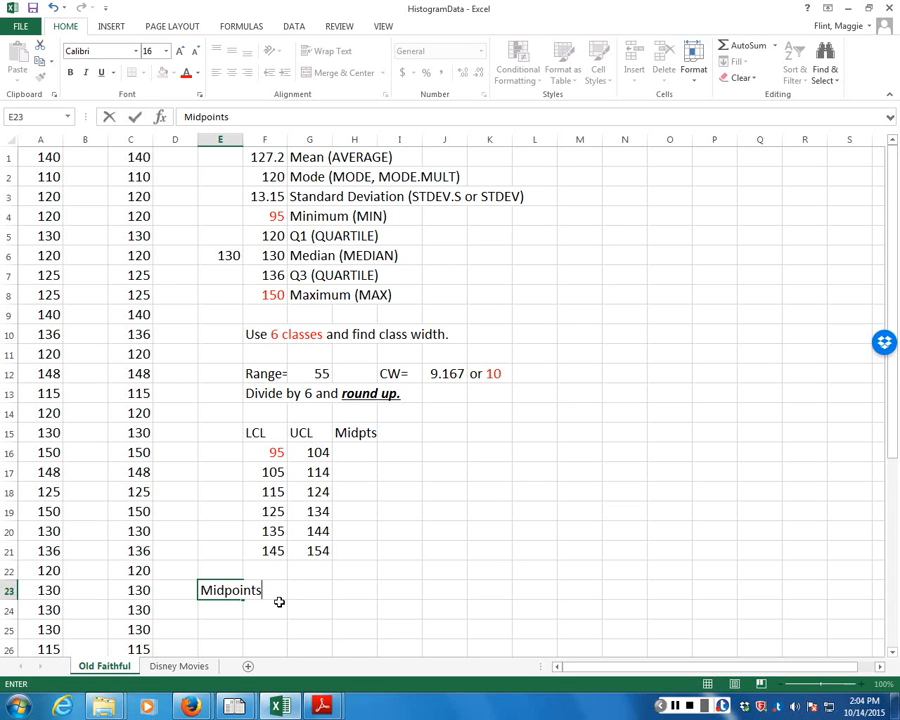
left_click(297, 592)
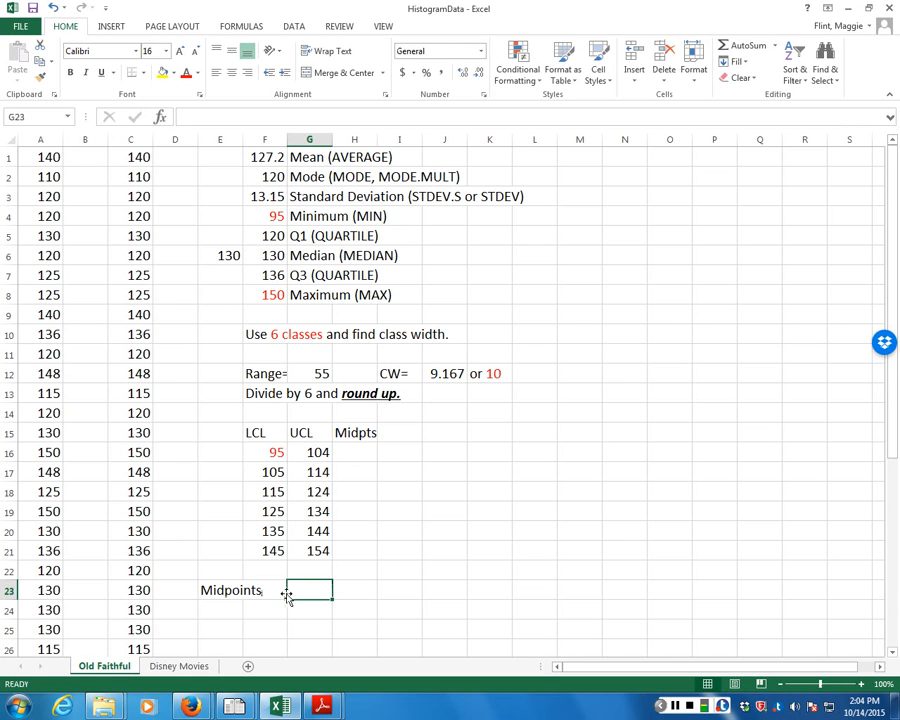
Extend the label in E23 with the midpoint formula so it reads "Midpoints =( LCL+UCL)/2".
left_click(265, 591)
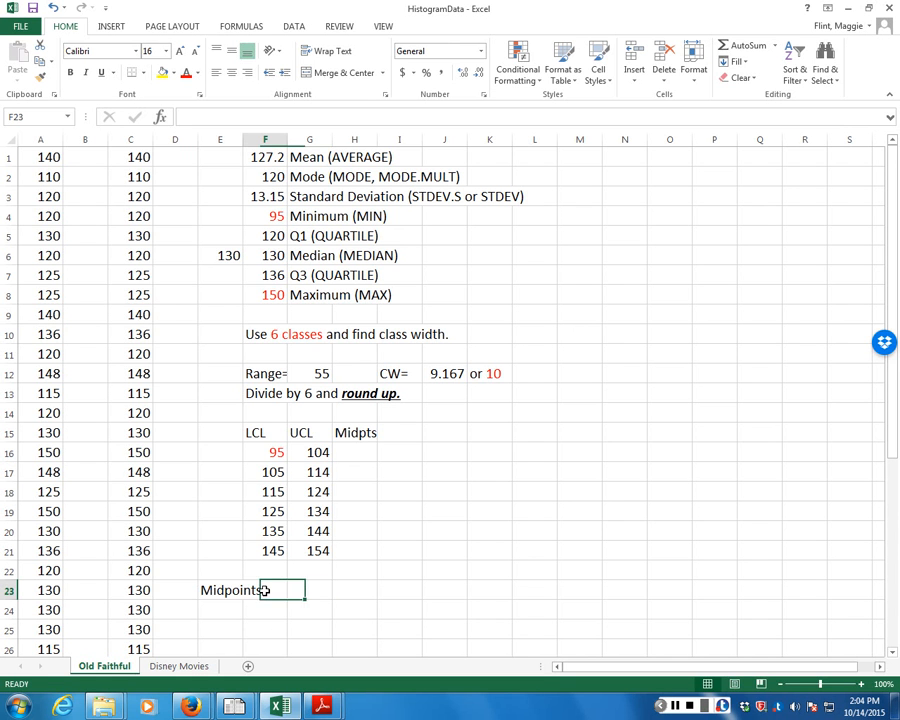
double_click(265, 591)
double_click(253, 590)
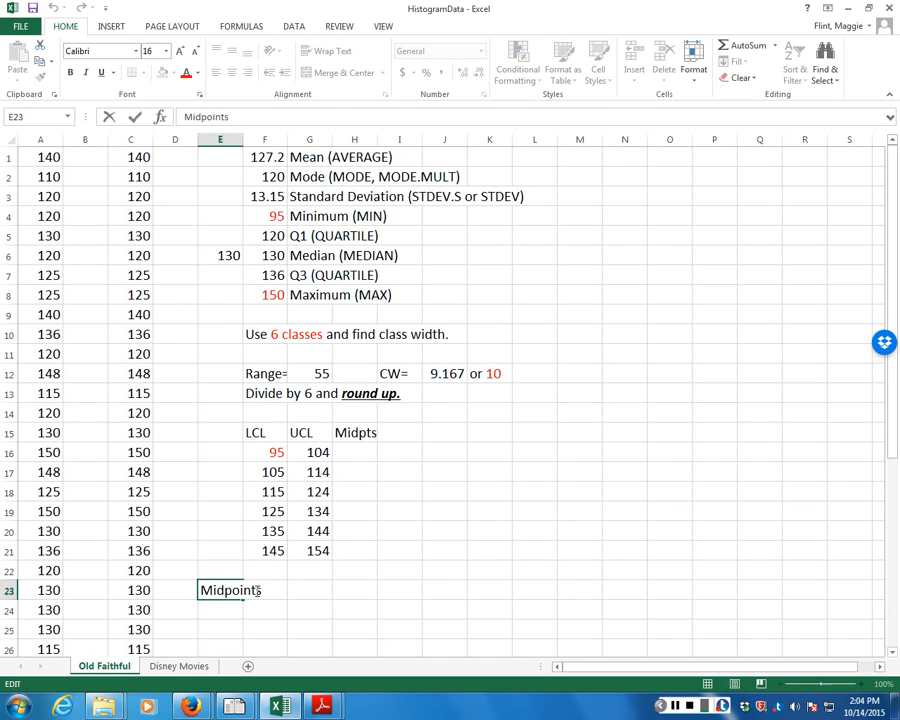
type("= LCL+UCL")
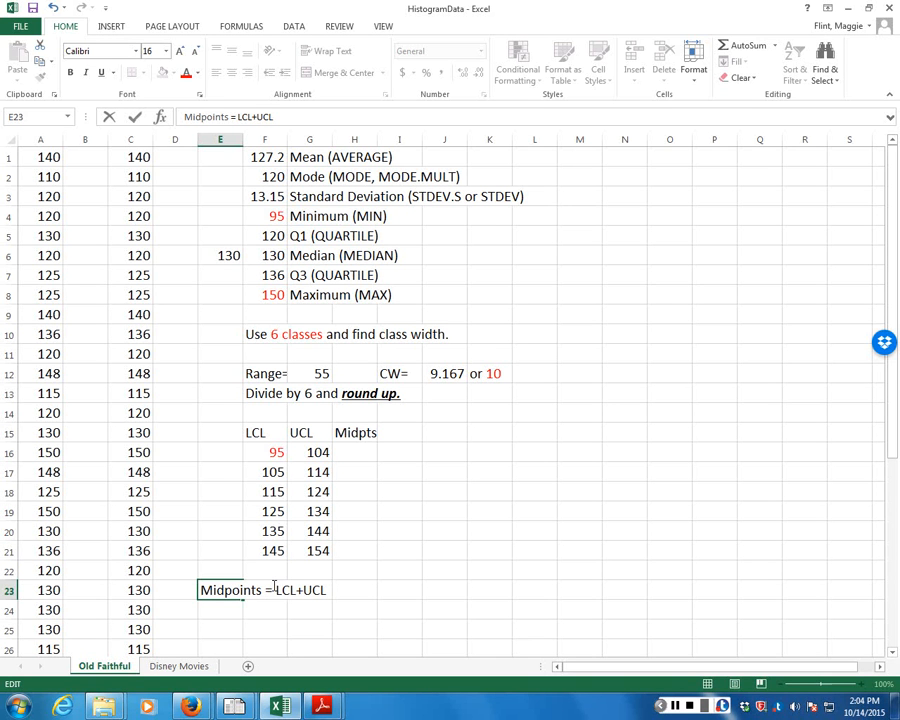
left_click(273, 590)
type("(")
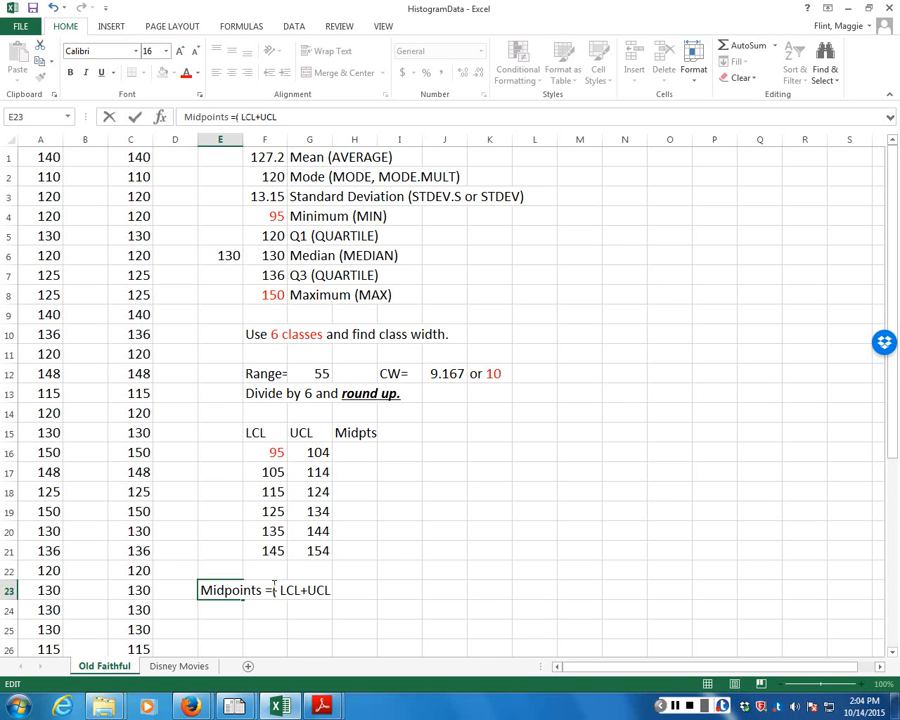
left_click(332, 590)
type(")/2")
left_click(250, 610)
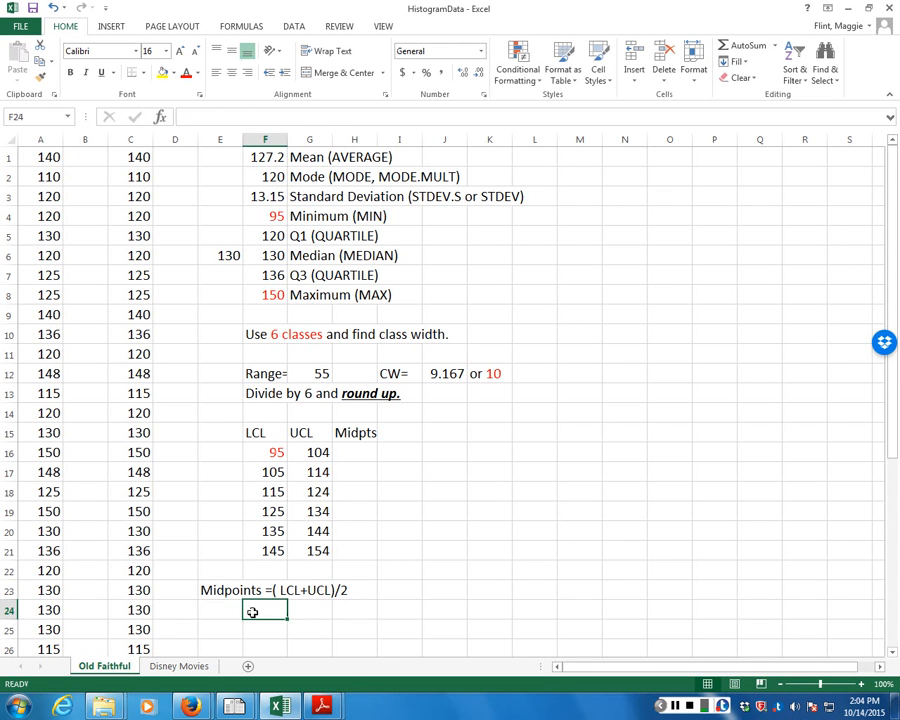
Enter the label "first midpoint:" in E24, directly below the midpoint formula note.
left_click(205, 614)
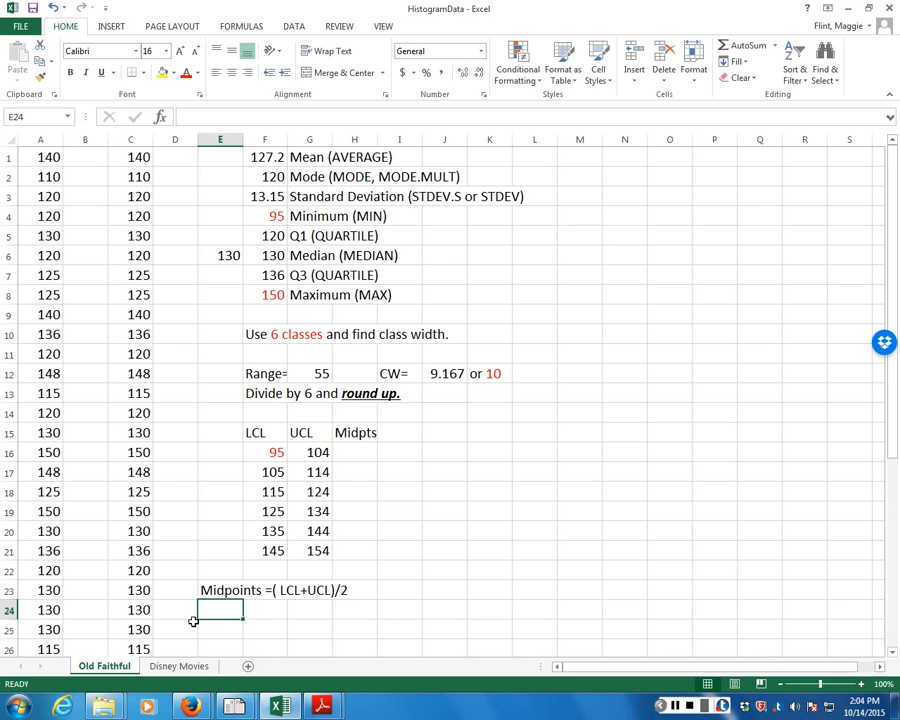
type("first LCL")
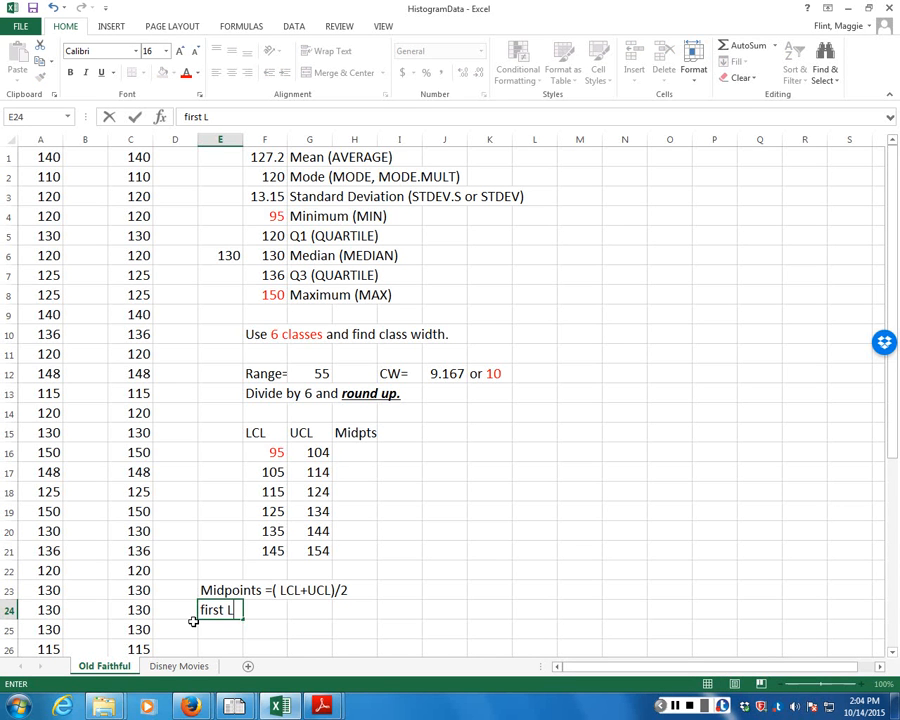
key("BackSpace")
key("BackSpace")
key("BackSpace")
type("midpoint:")
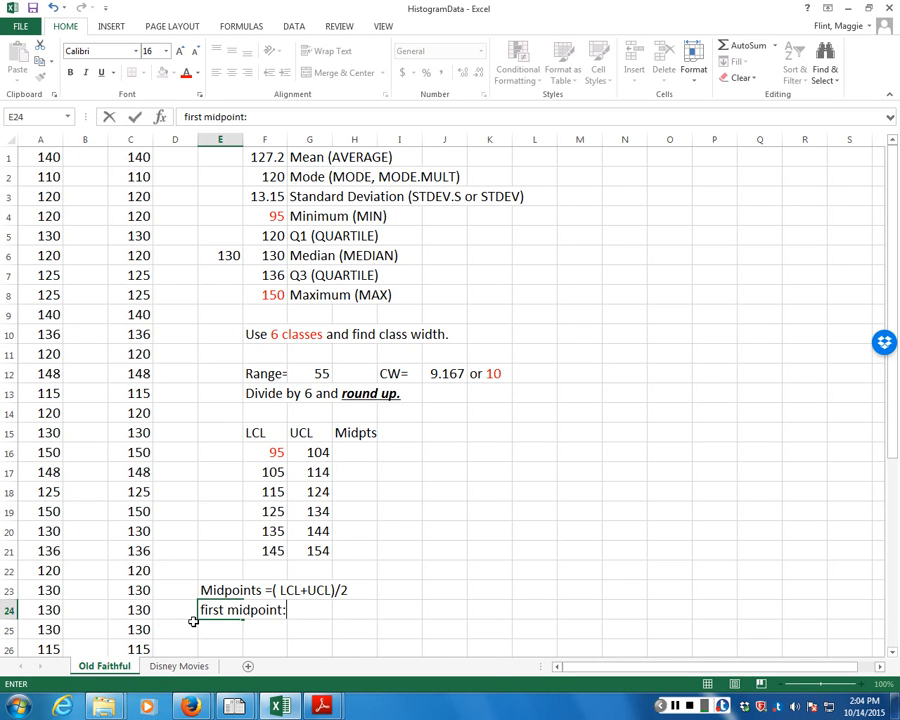
Calculate the first class midpoint in G24 with the formula =(95+104)/2.
left_click(316, 612)
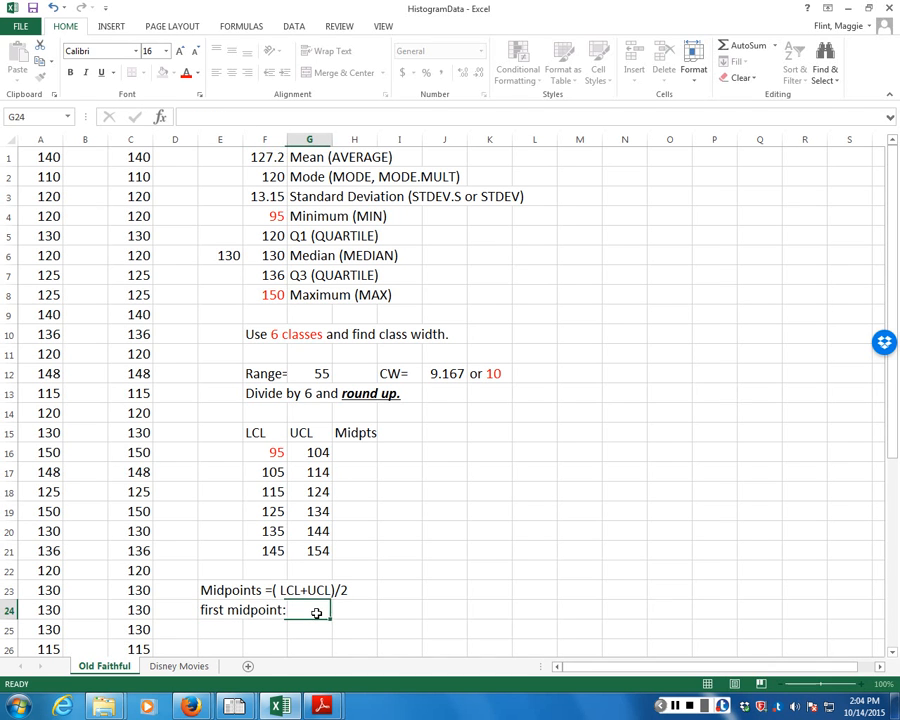
type("=")
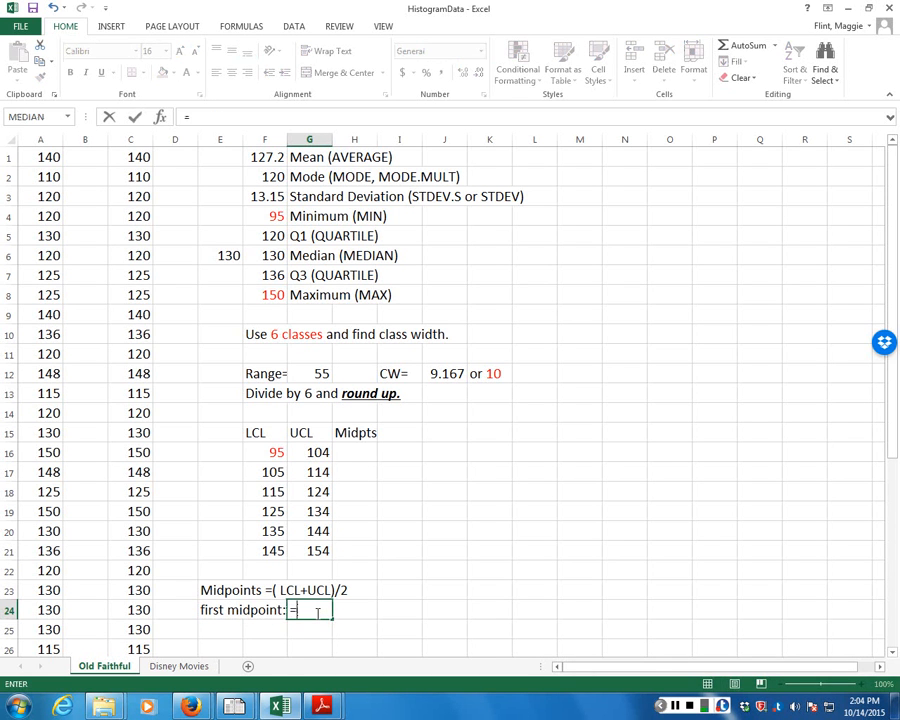
type("(")
type("95")
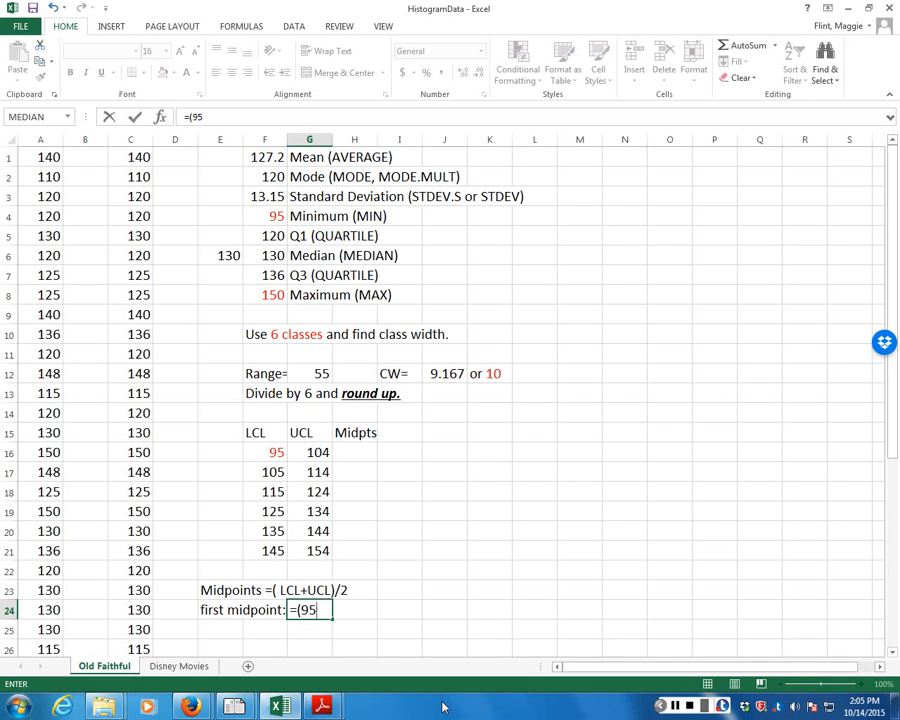
type("+104/2")
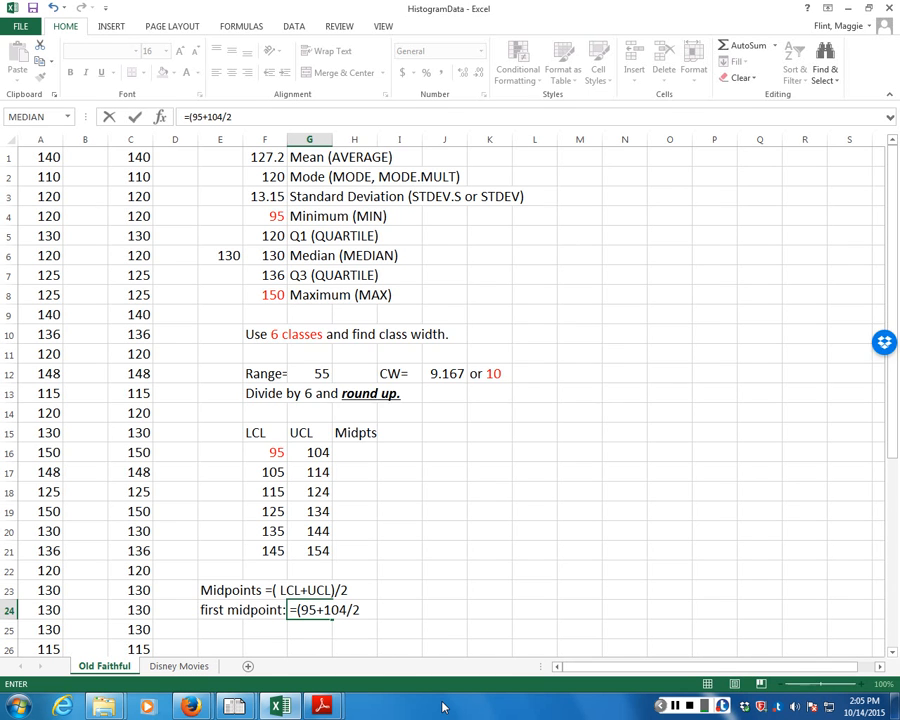
key("Return")
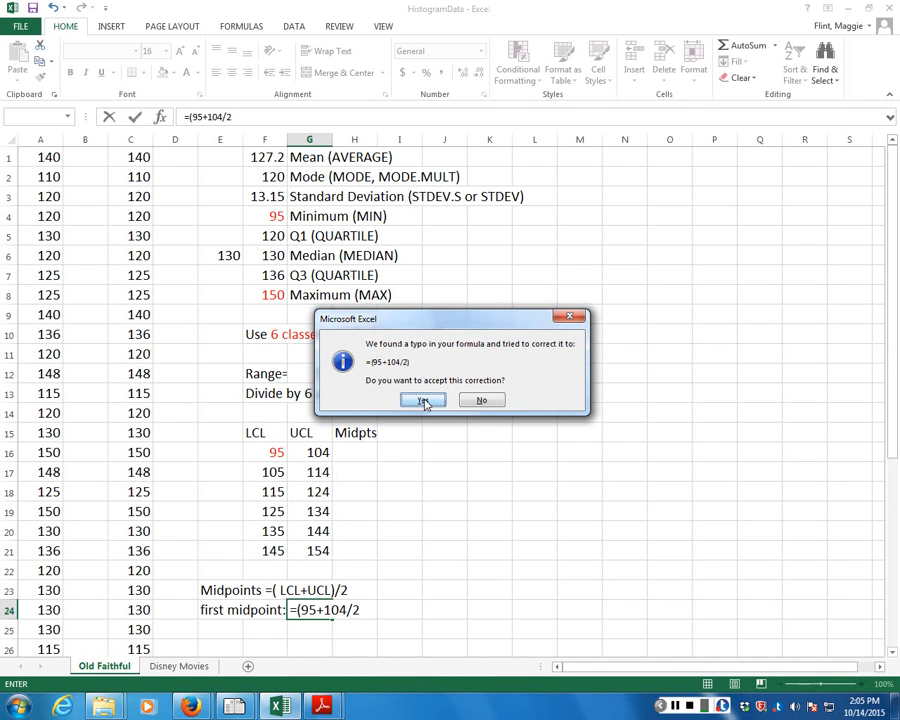
left_click(482, 400)
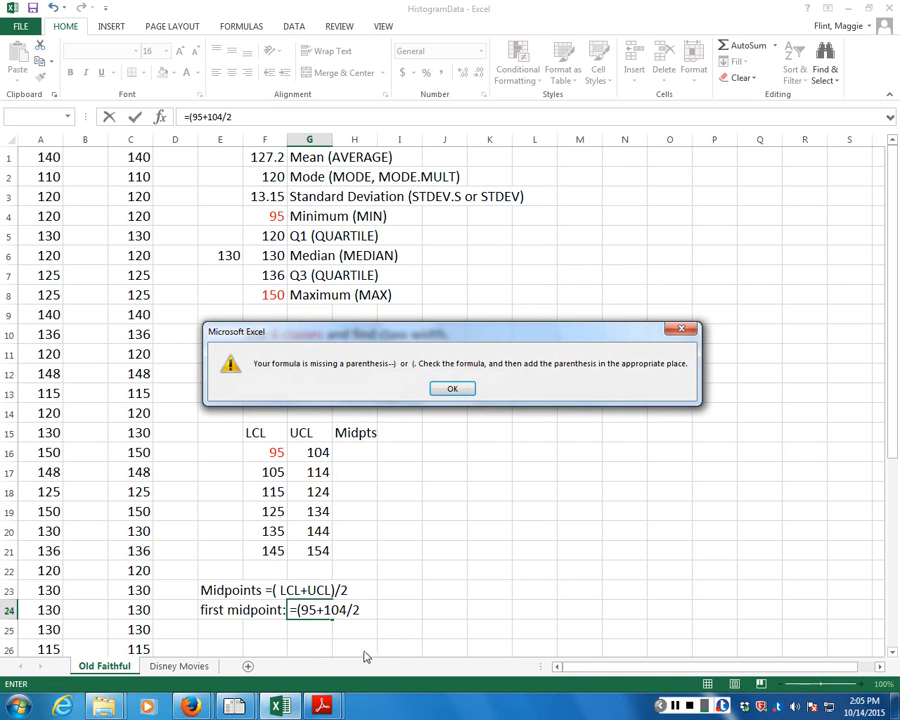
left_click(452, 388)
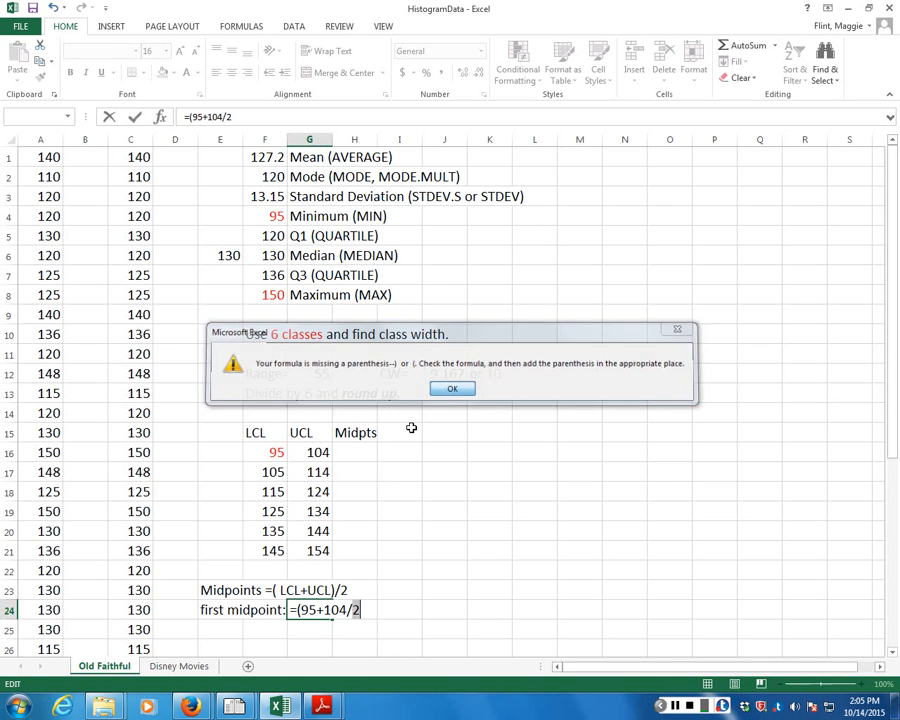
left_click(346, 609)
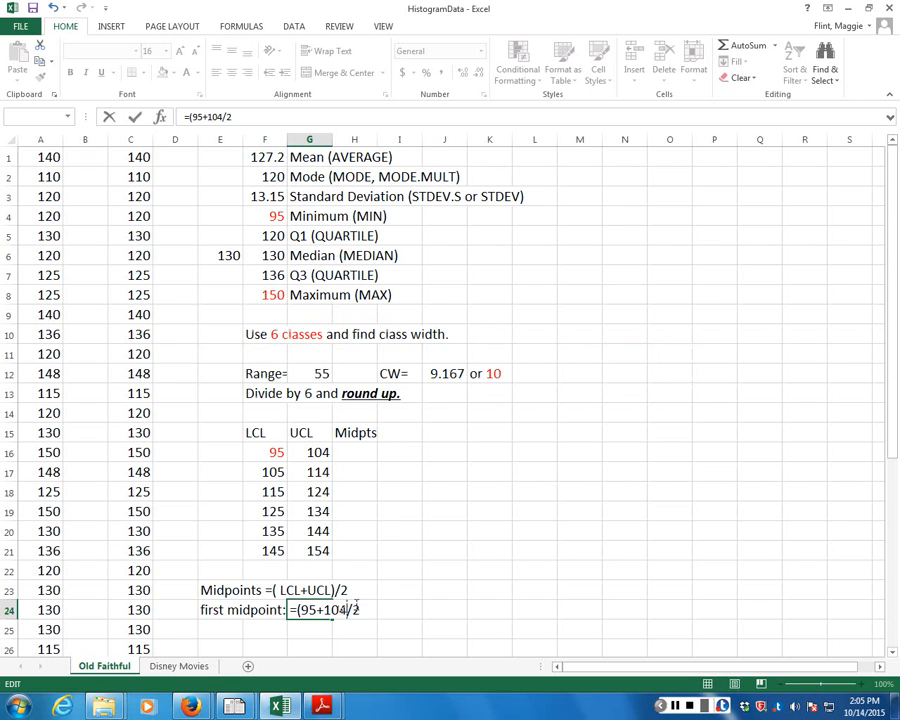
type(")")
key("Return")
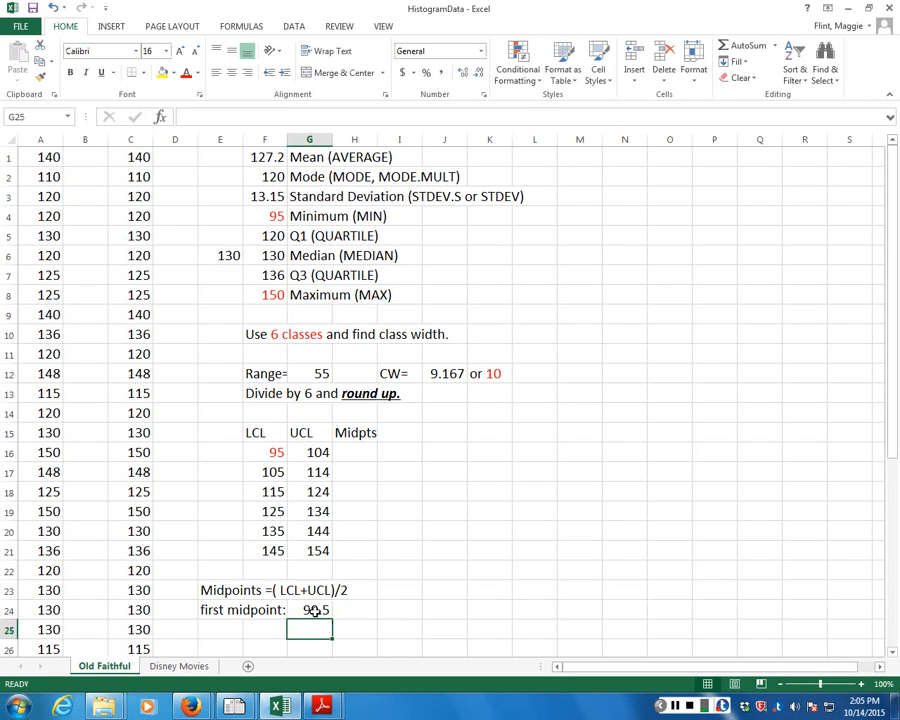
Fill the Midpts column for the first four classes, H16 to H19, with 99.5, 109.5, 119.5 and 129.5.
left_click(353, 451)
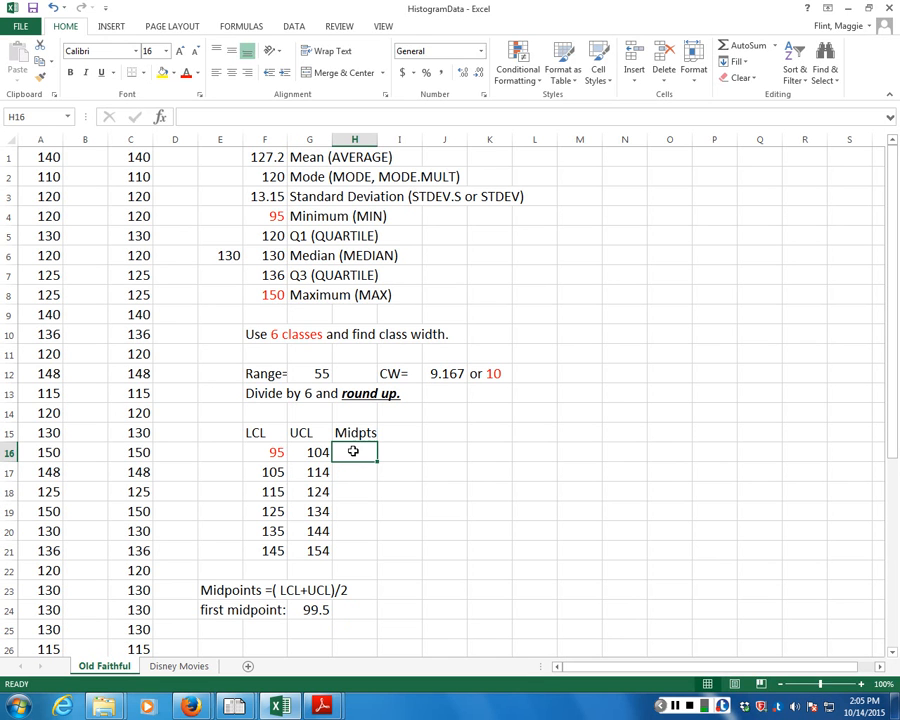
type("99.5")
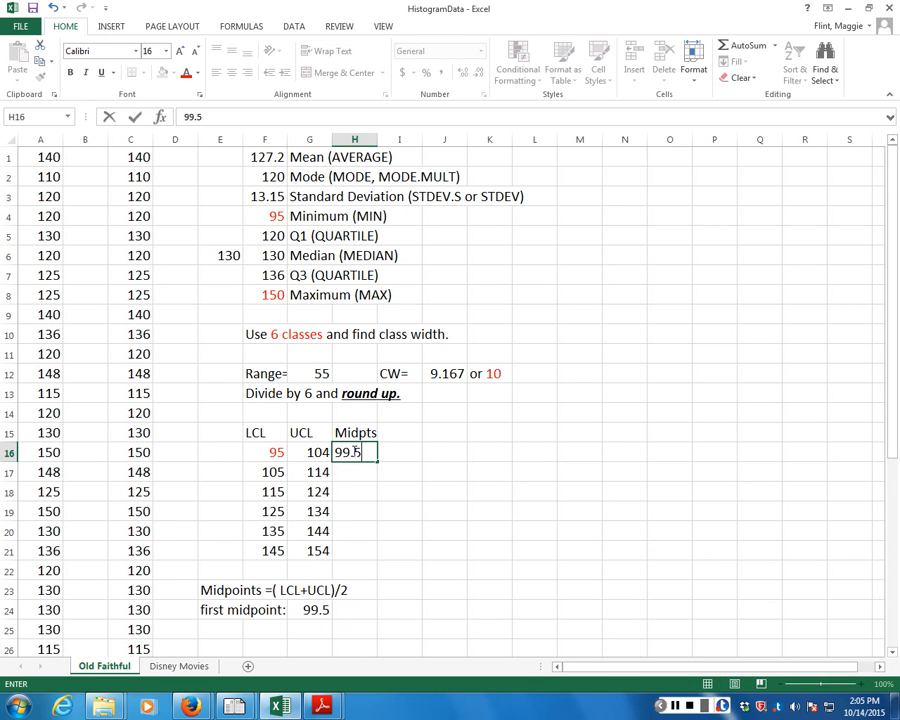
left_click(352, 475)
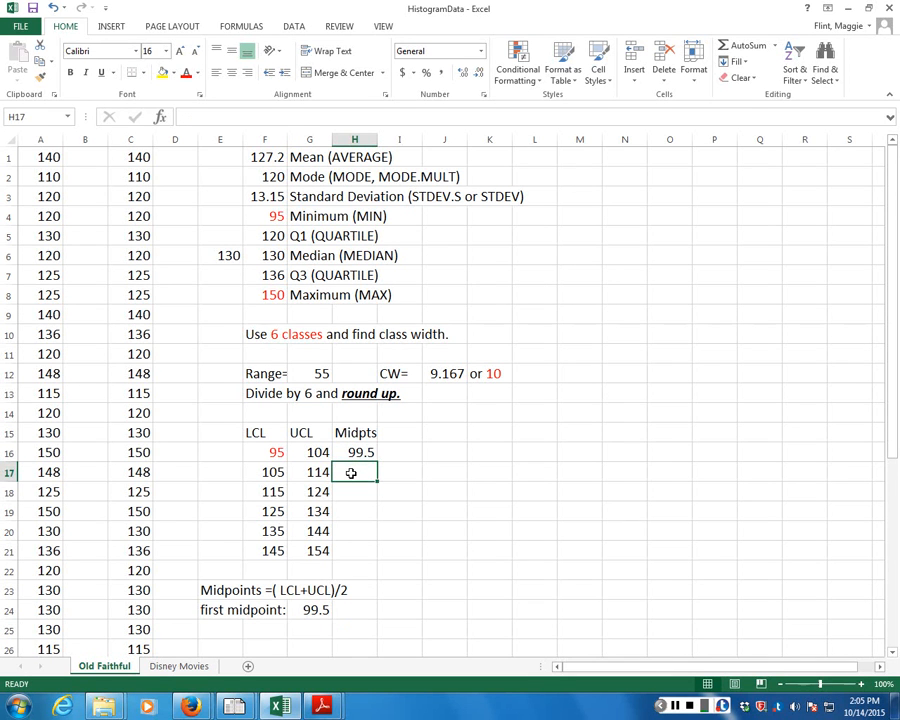
type("109.5")
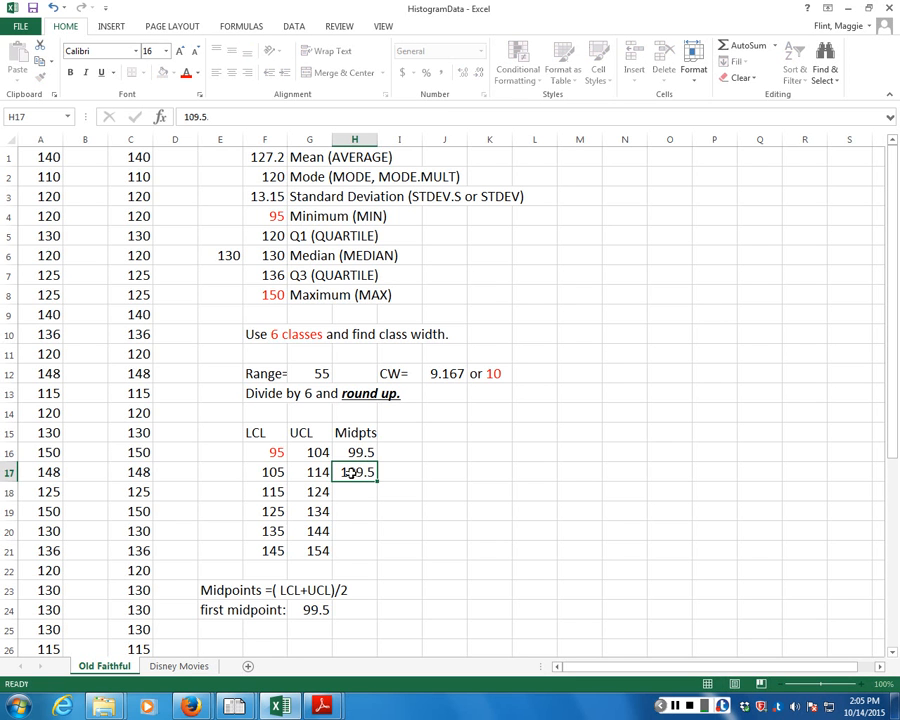
key("Return")
type("119.5")
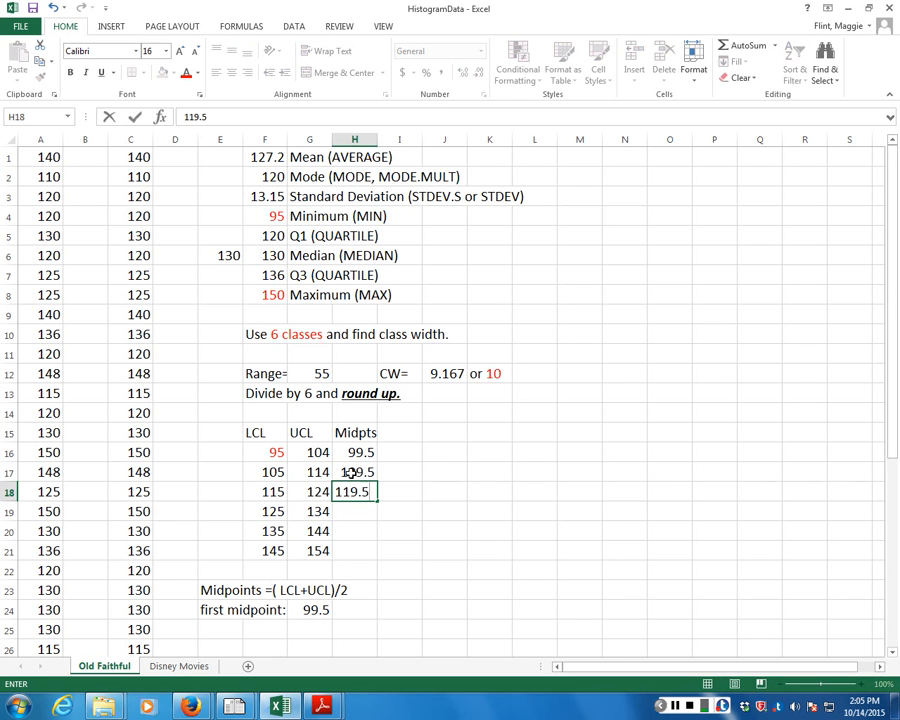
key("Return")
type("129.5")
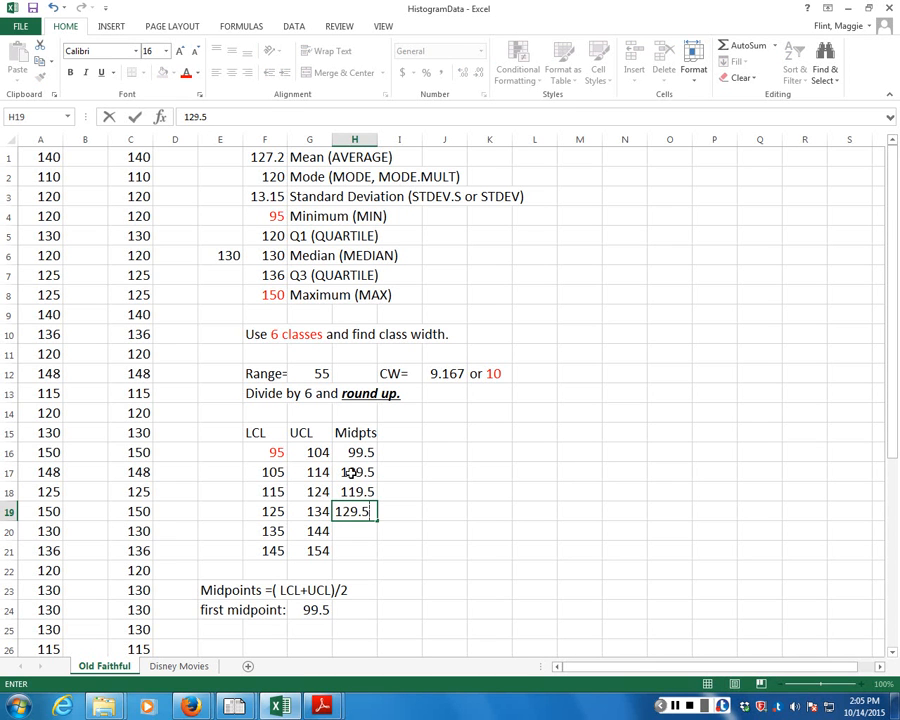
key("Return")
Enter the last two class midpoints, 139.5 in H20 and 149.5 in H21.
type("1")
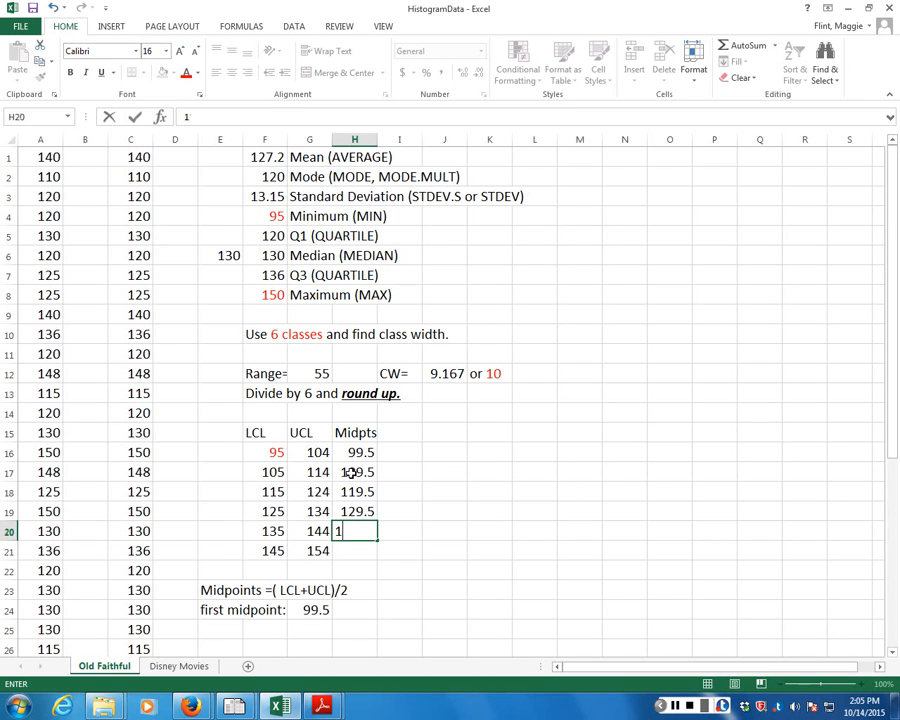
type("39.5")
key("Return")
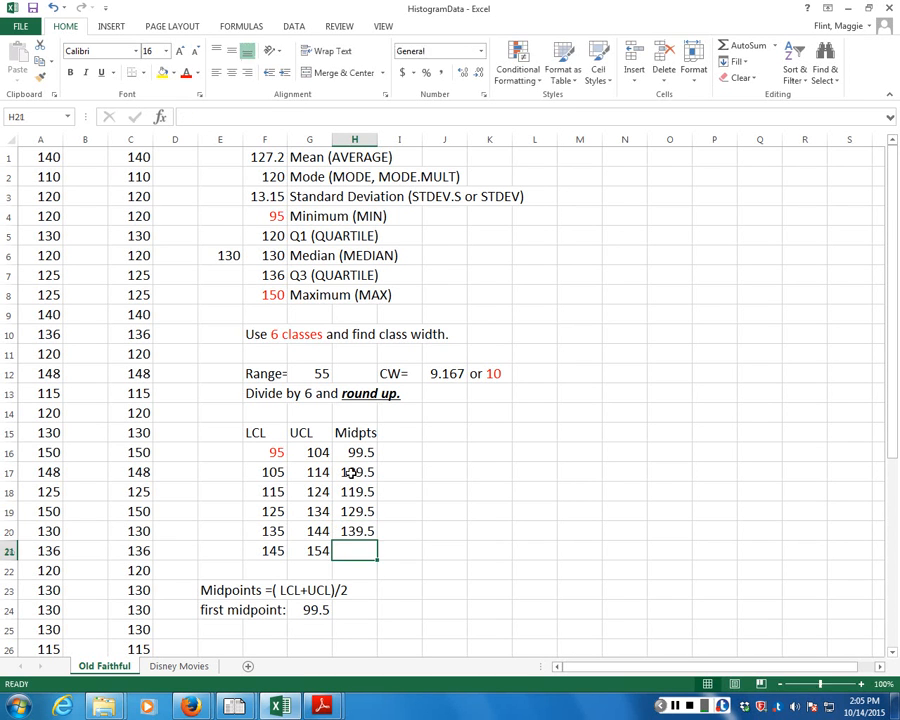
type("19.")
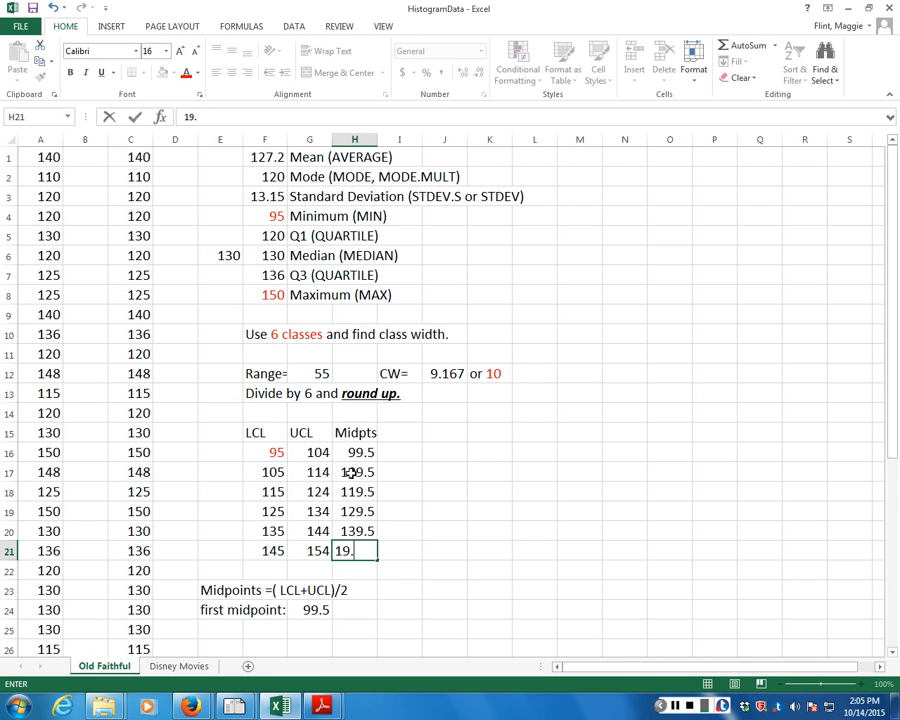
type("5")
left_click(382, 594)
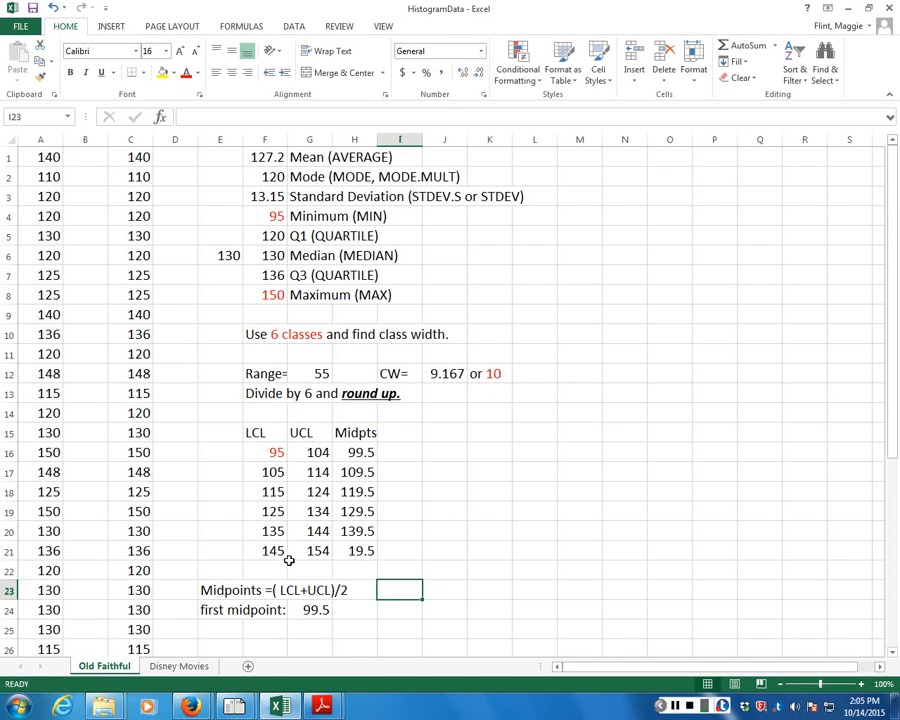
double_click(358, 551)
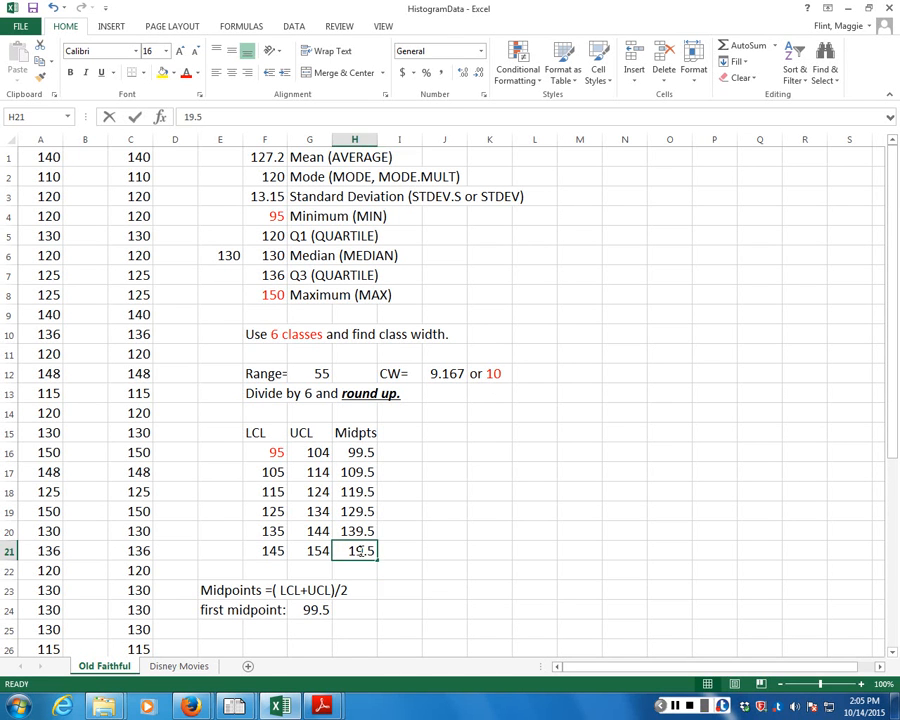
type("4")
left_click(412, 550)
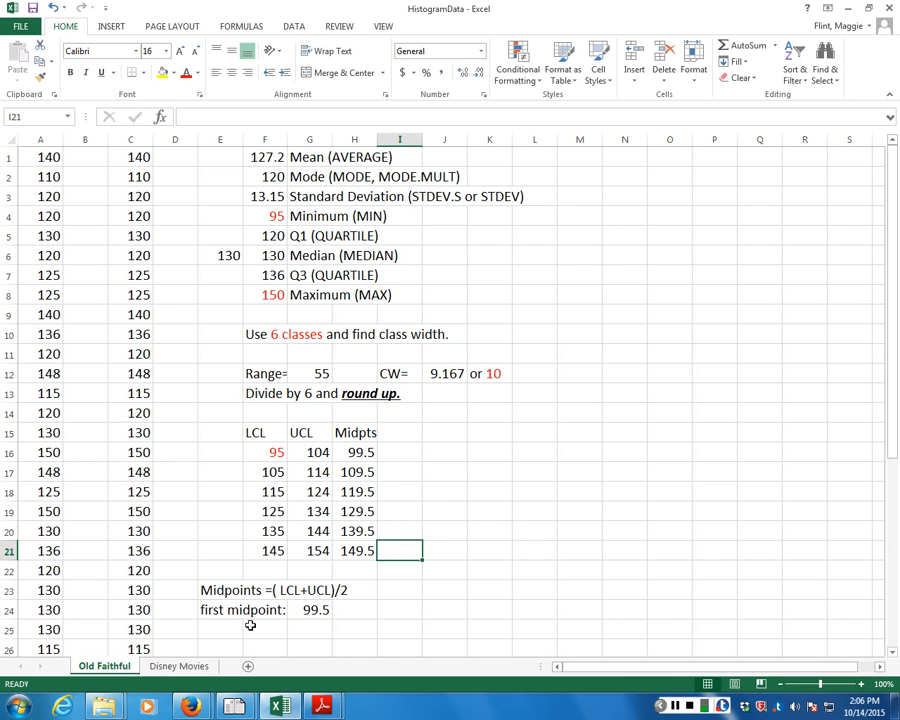
Enter the column header "Frequencies" in I15, beside the Midpts header.
left_click(397, 435)
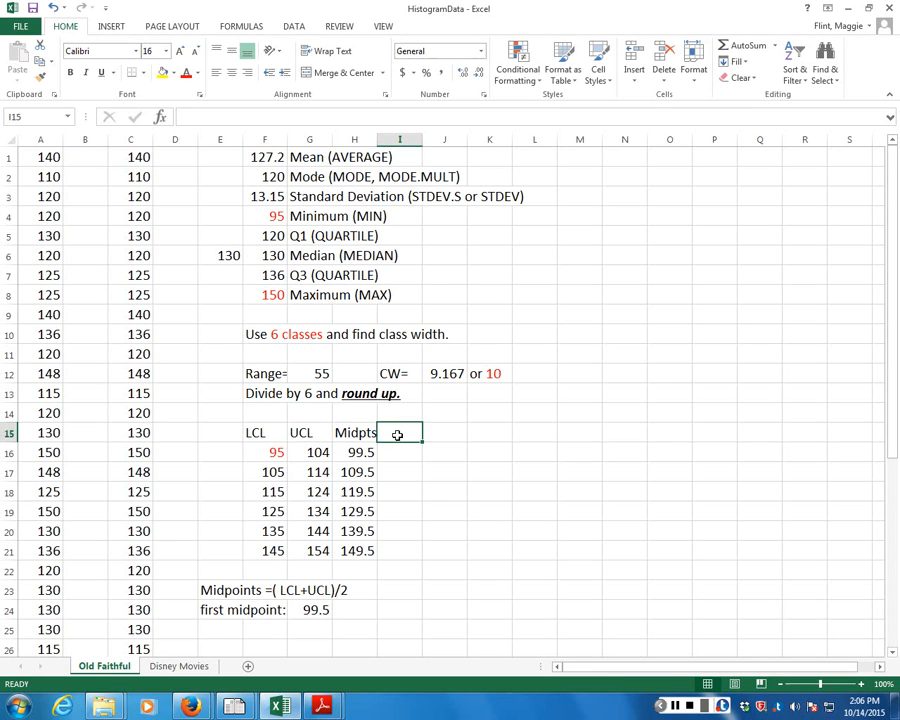
type("freqie")
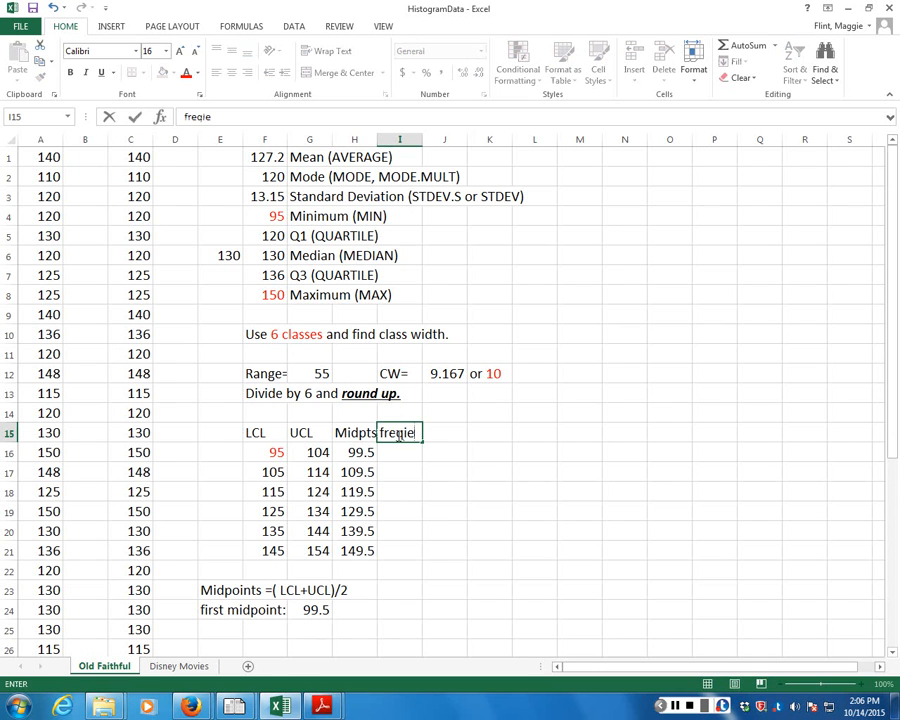
type("ncies")
left_click_drag(406, 432, 411, 432)
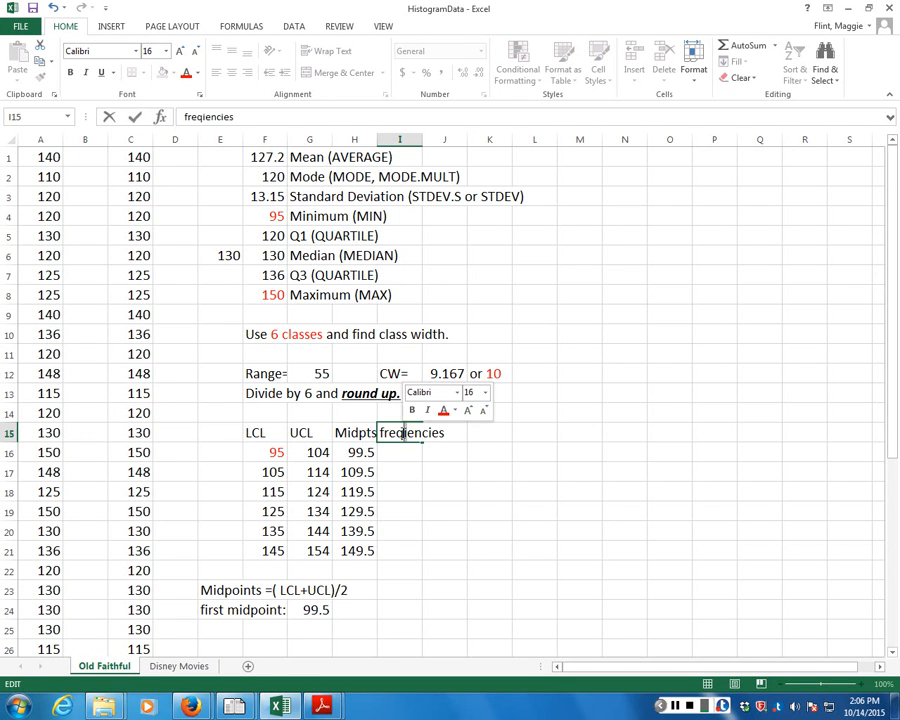
type("u")
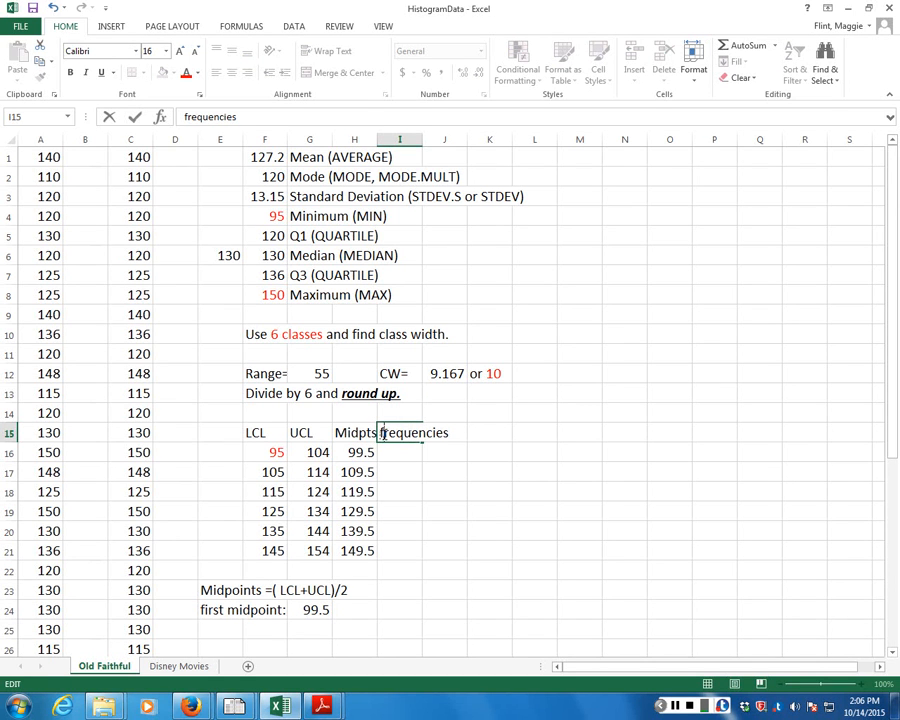
key("Delete")
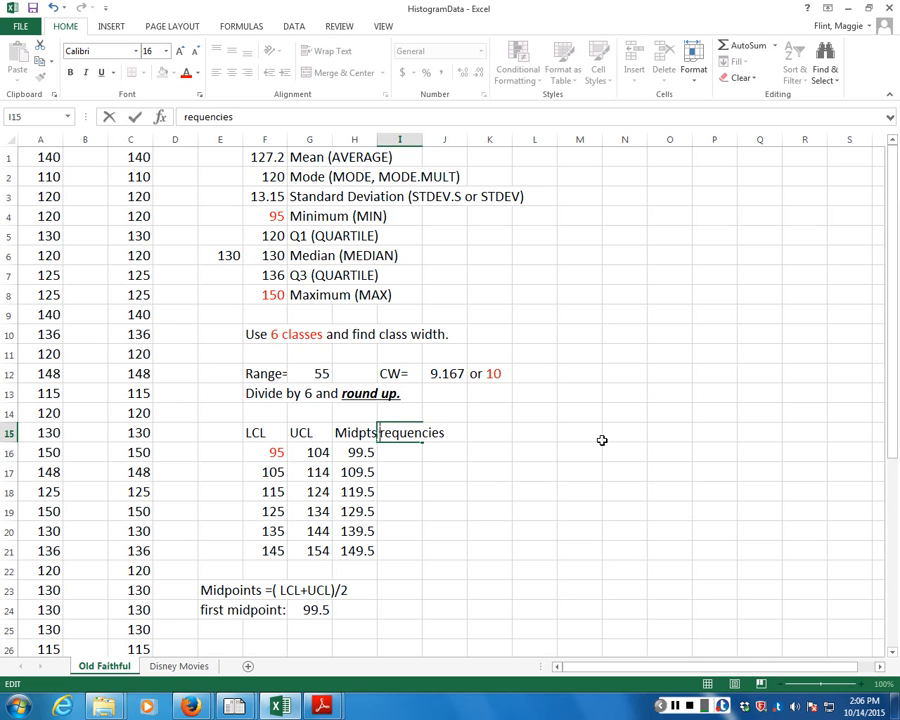
type("F")
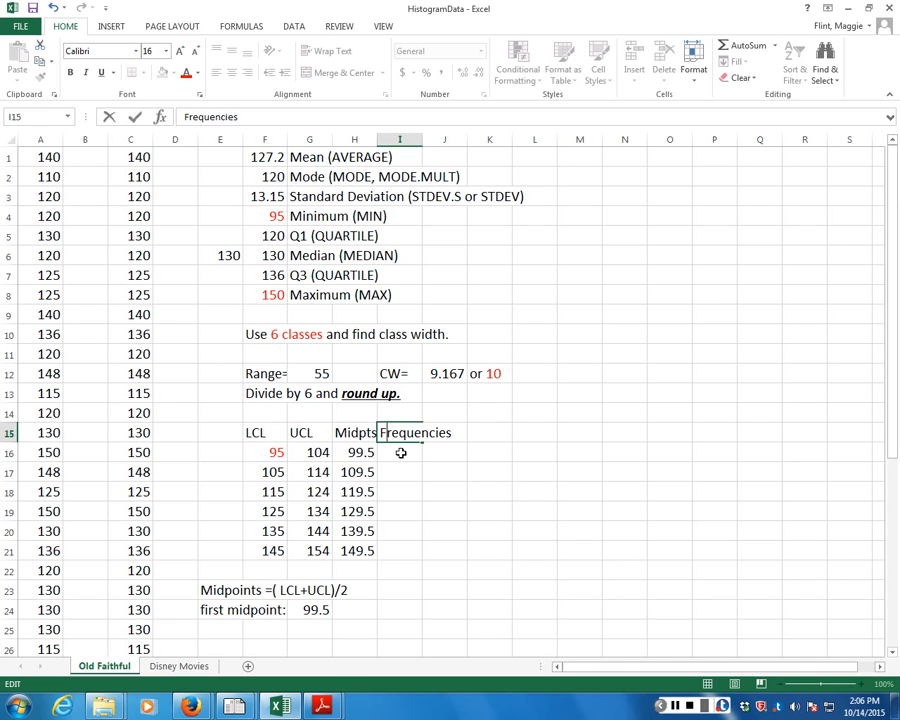
key("Return")
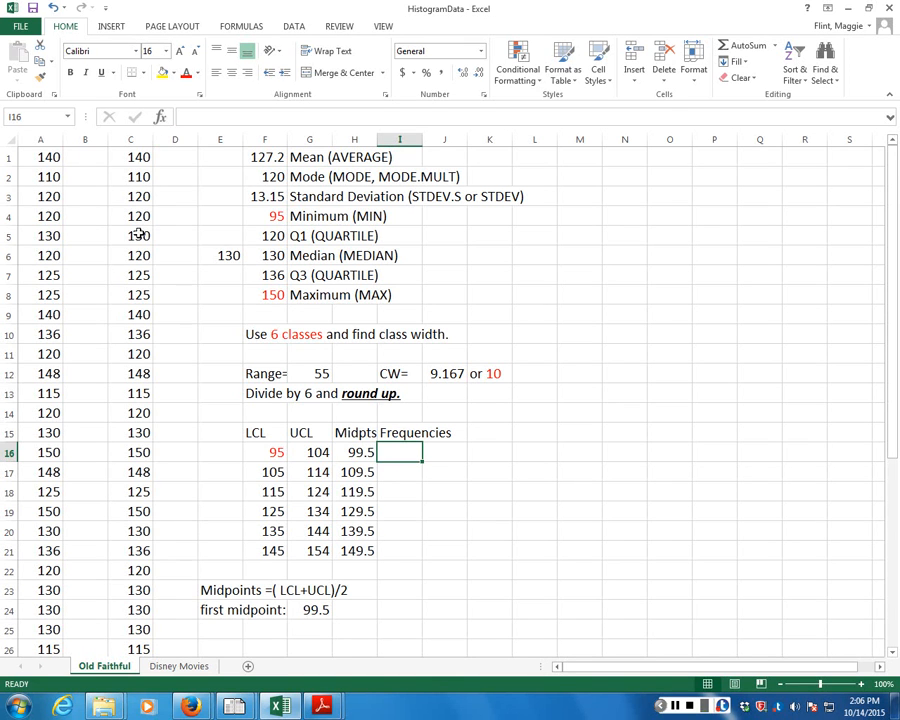
Sort the data in column C from smallest to largest.
left_click(134, 140)
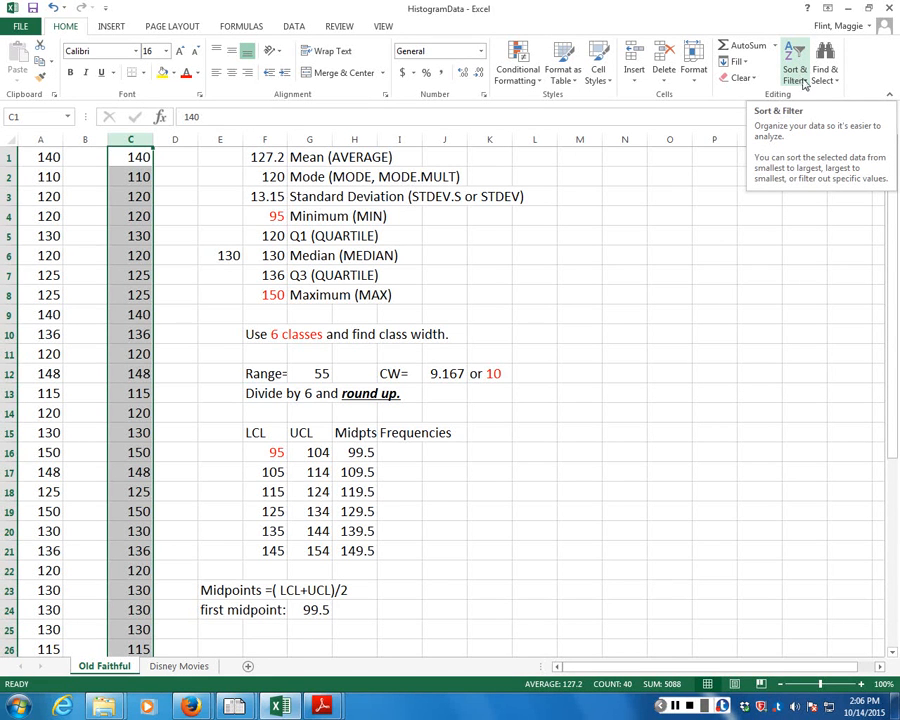
left_click(808, 86)
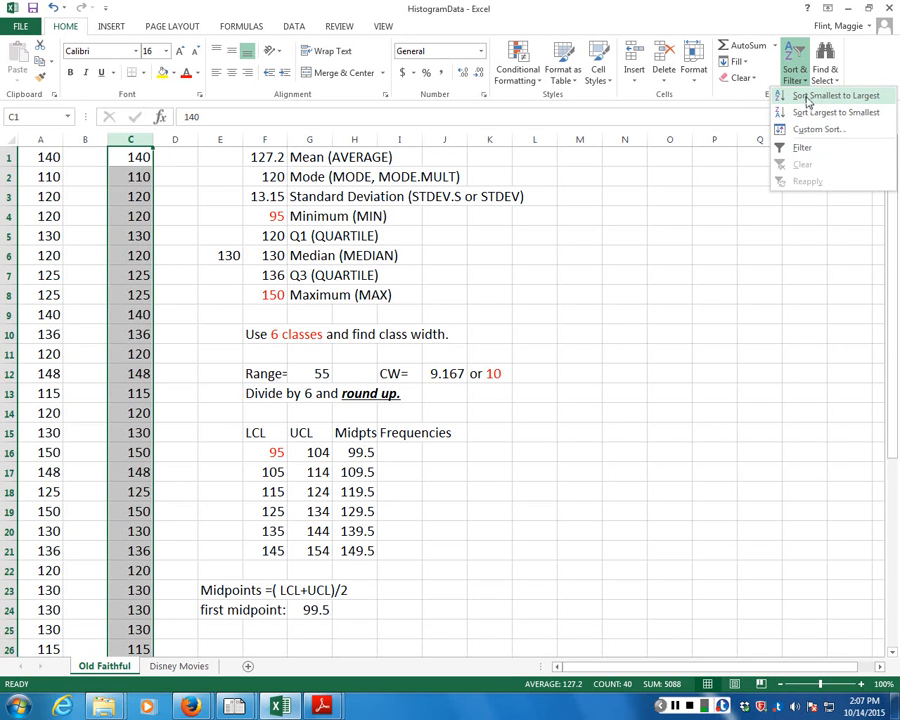
left_click(806, 97)
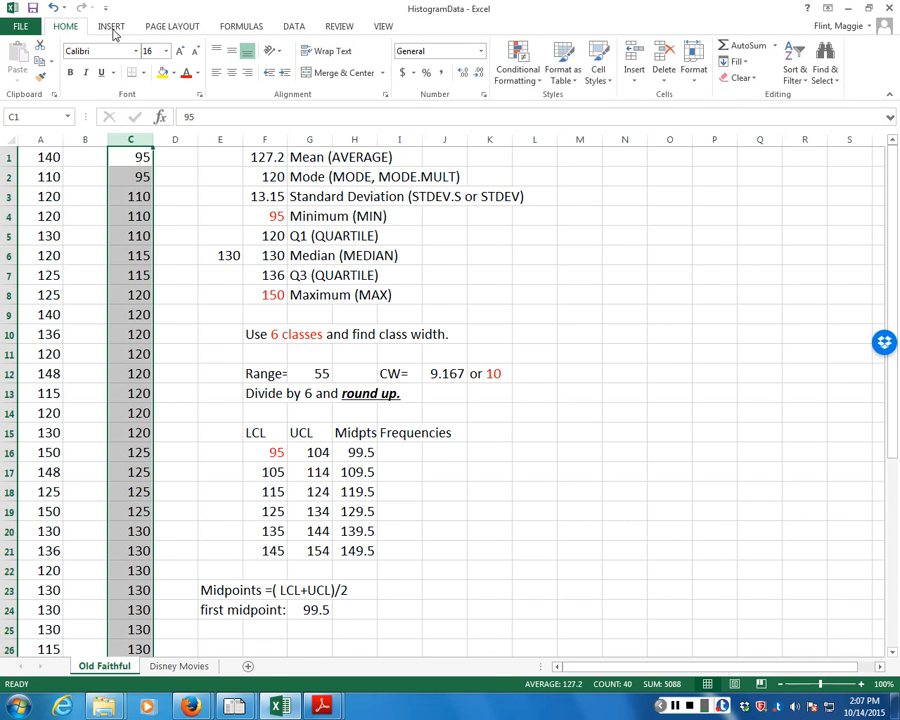
Compare how often 120 and 130 occur in sorted column C by selecting C8:C15, followed by C20:C27.
left_click(139, 295)
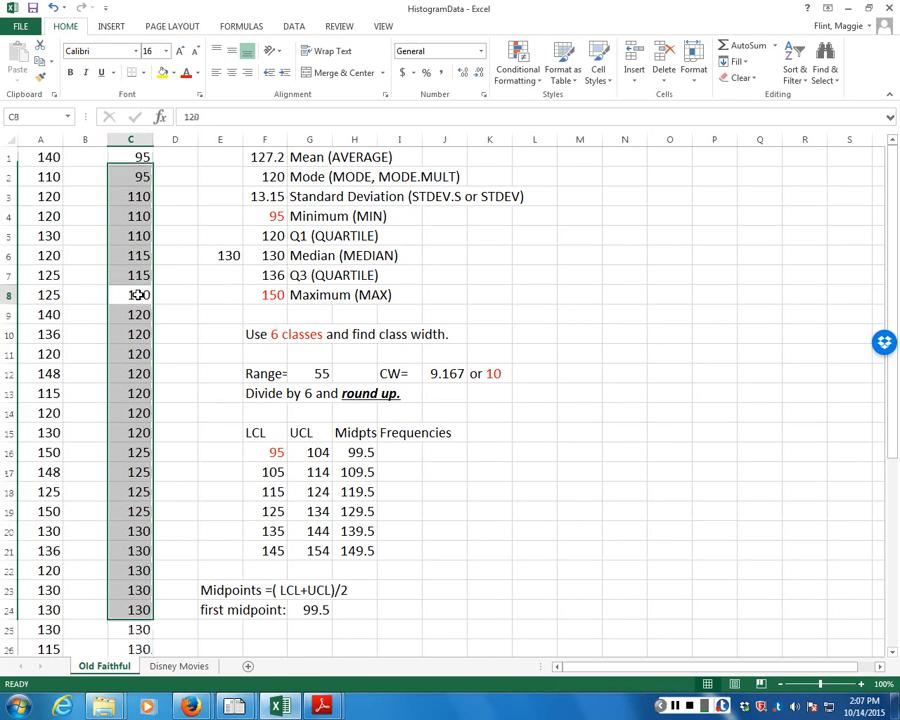
double_click(127, 294)
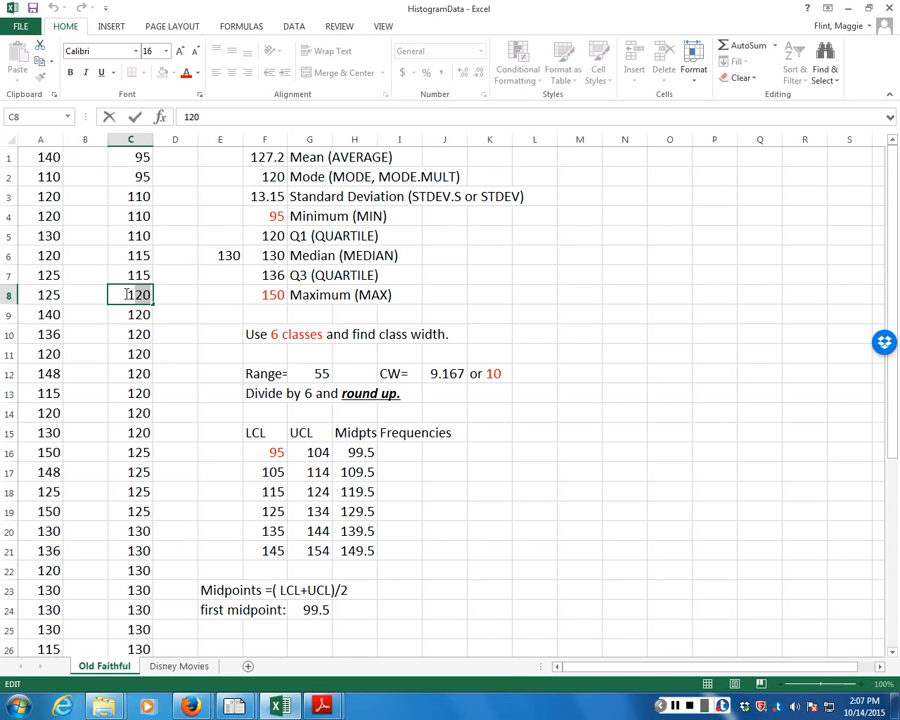
key("Escape")
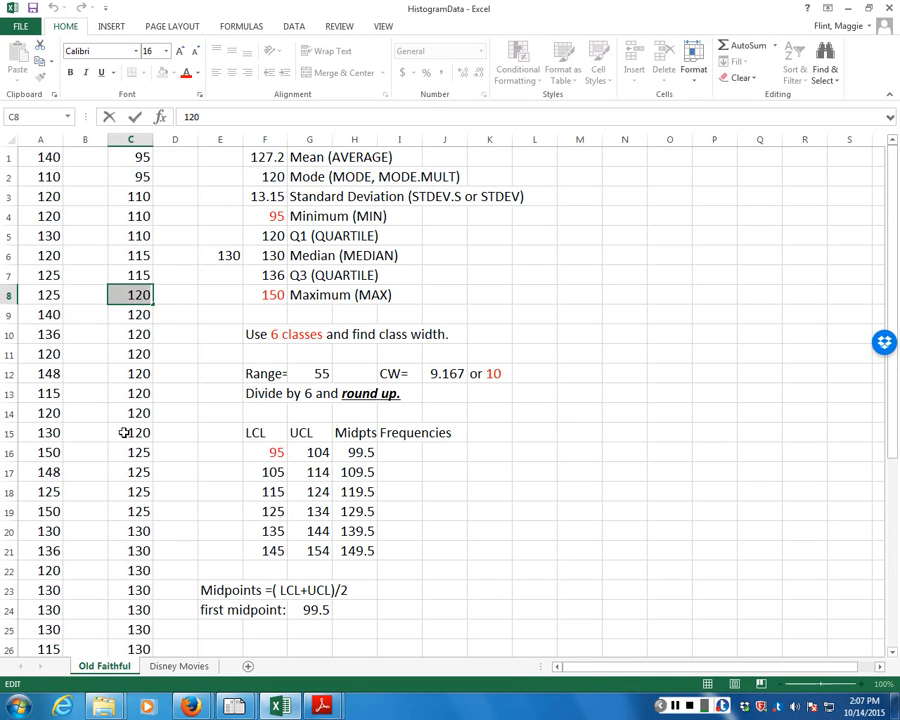
left_click_drag(120, 430, 128, 300)
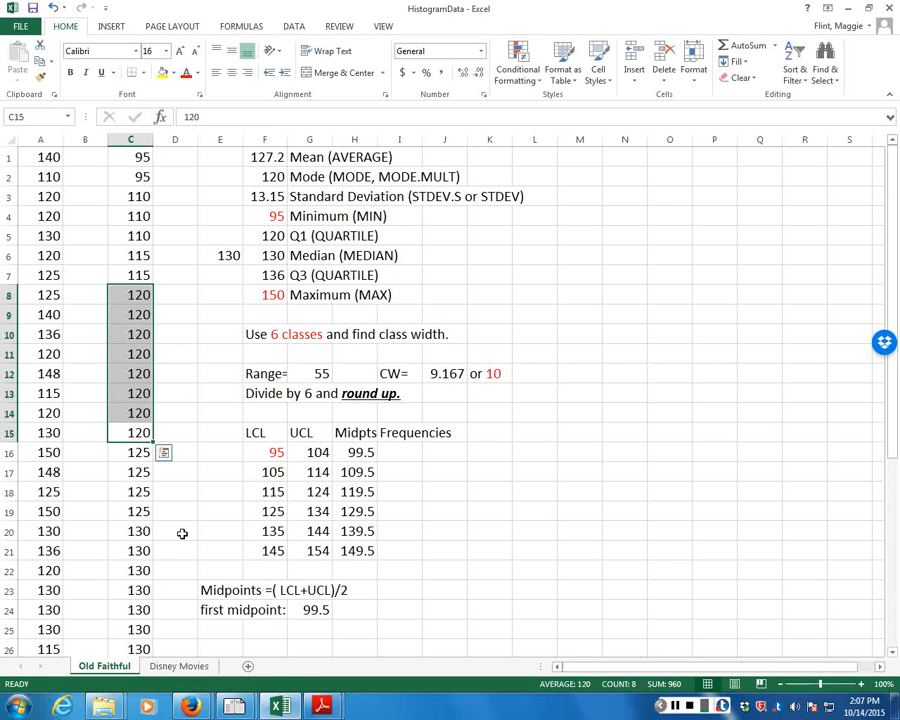
mouse_move(137, 550)
left_mouse_down()
mouse_move(140, 652)
mouse_move(144, 540)
mouse_move(143, 551)
left_mouse_up()
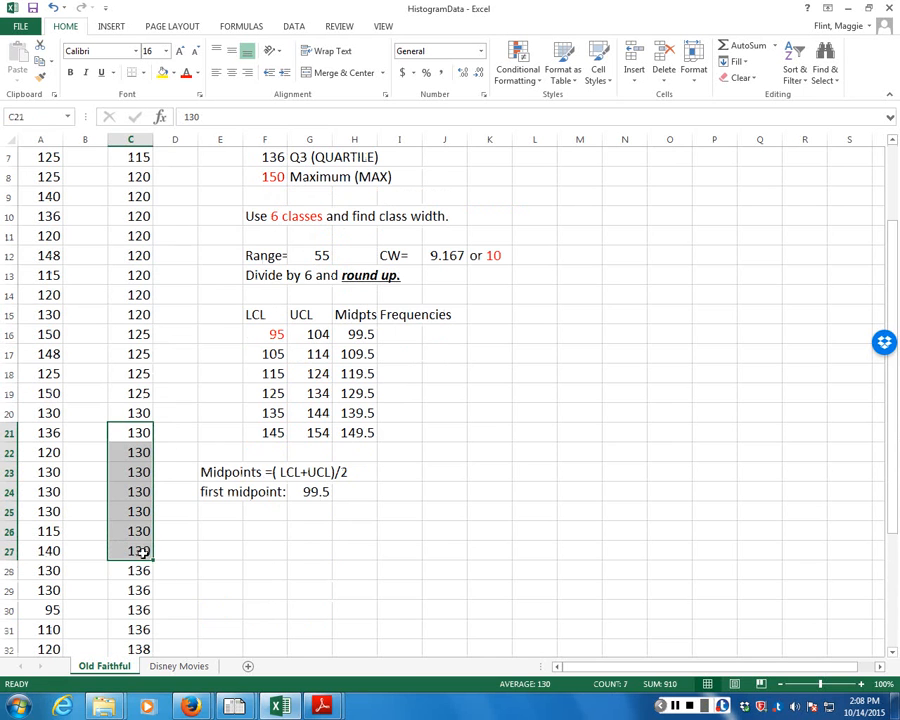
left_click(137, 407)
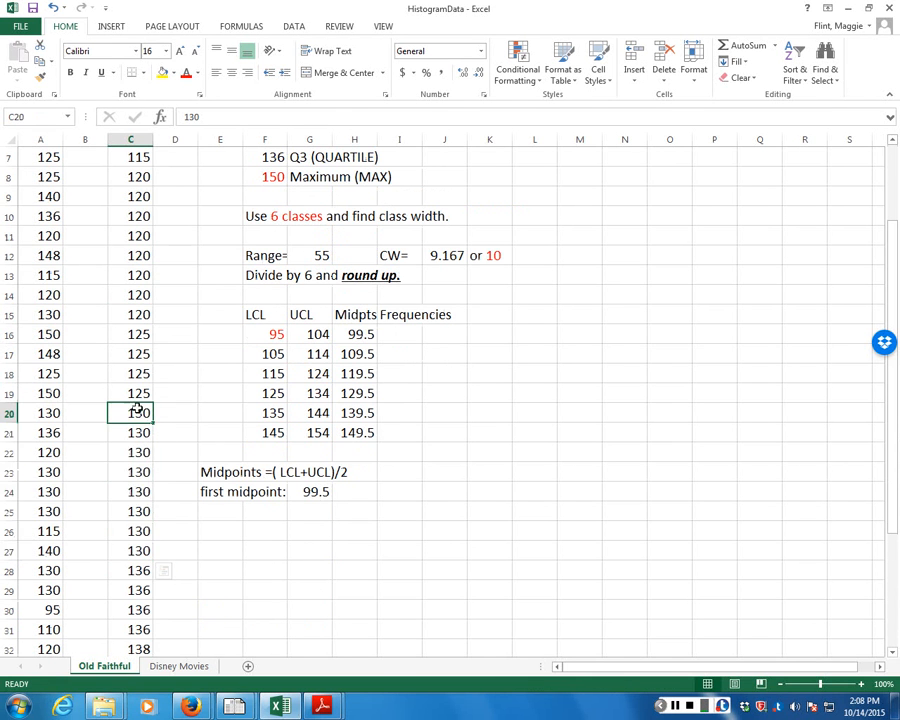
left_click_drag(138, 407, 139, 550)
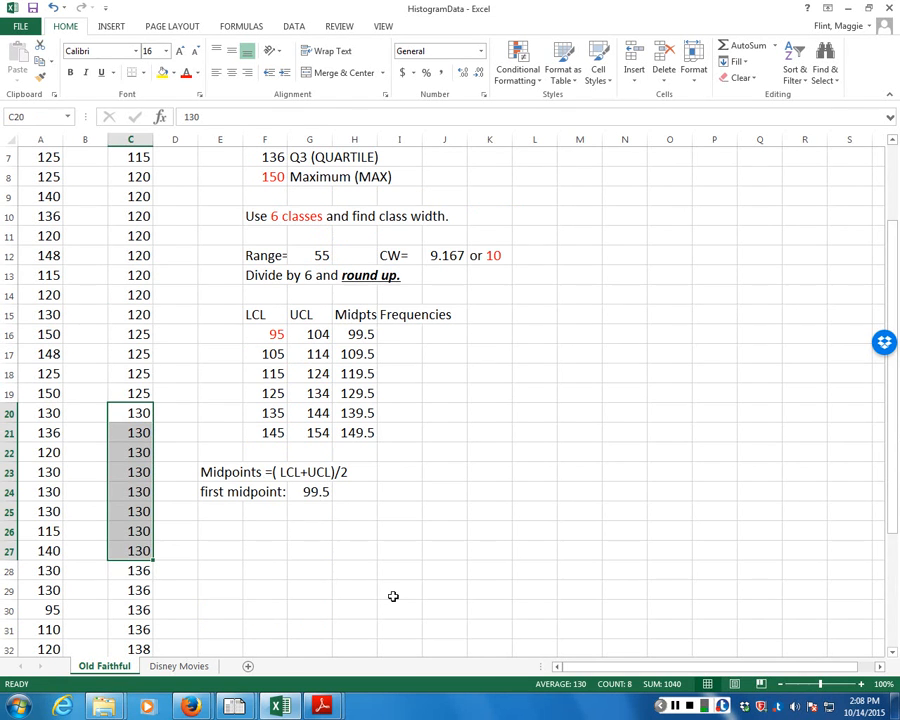
scroll(305, 278, "up", 2)
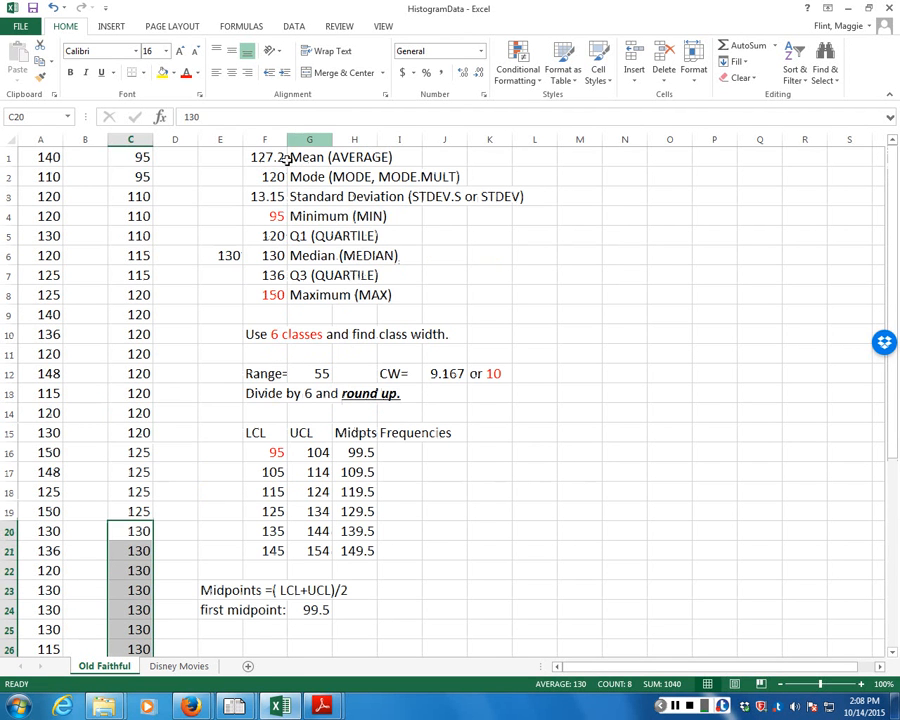
Enter "130 and" in E2, before the mode value, and widen column E to fit the text.
left_click(228, 176)
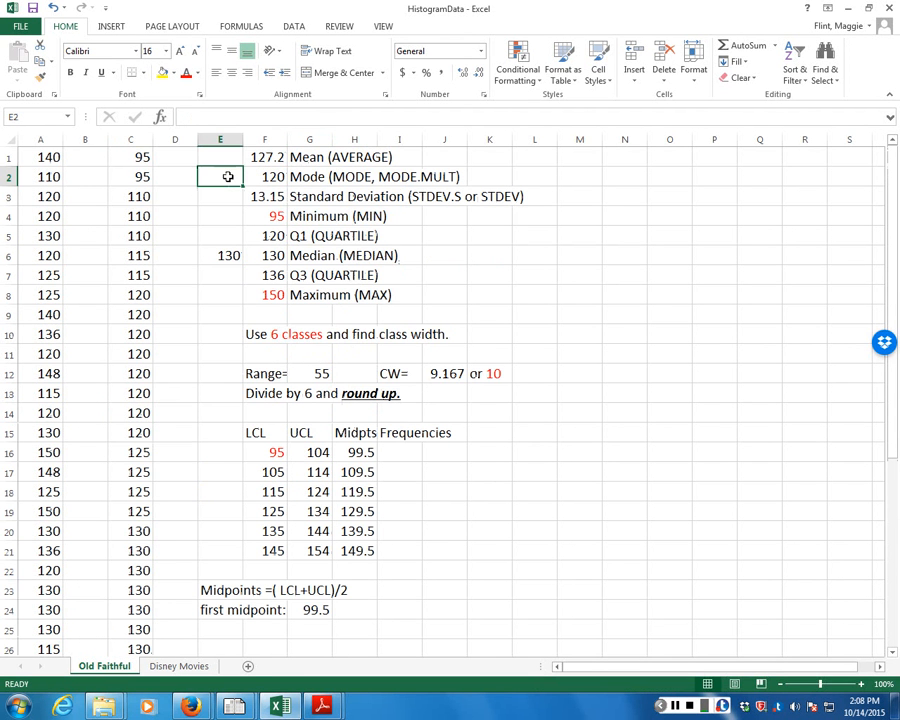
type("130")
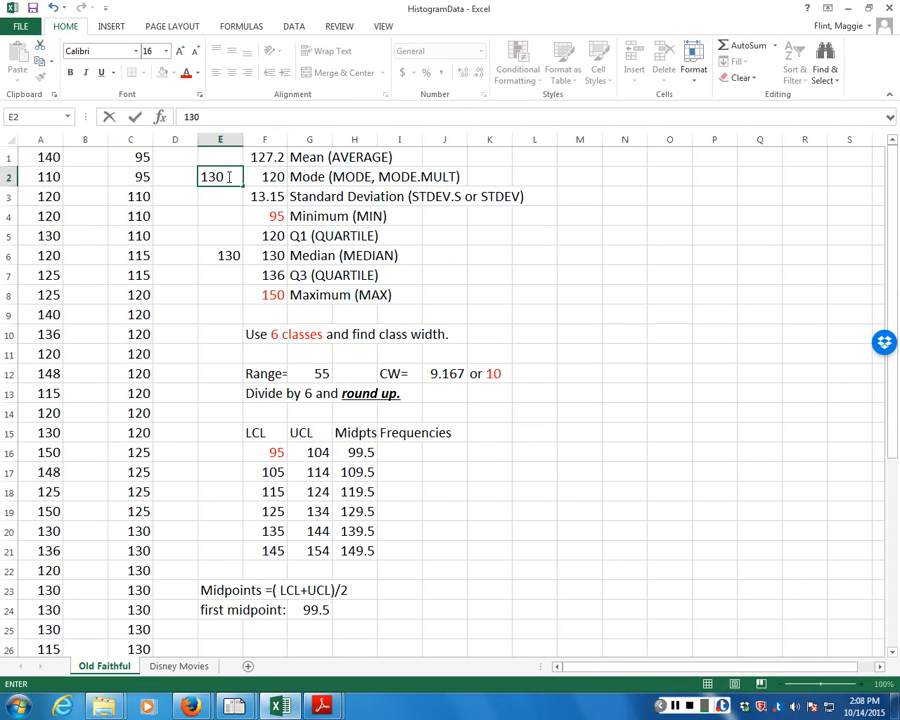
type(" saand")
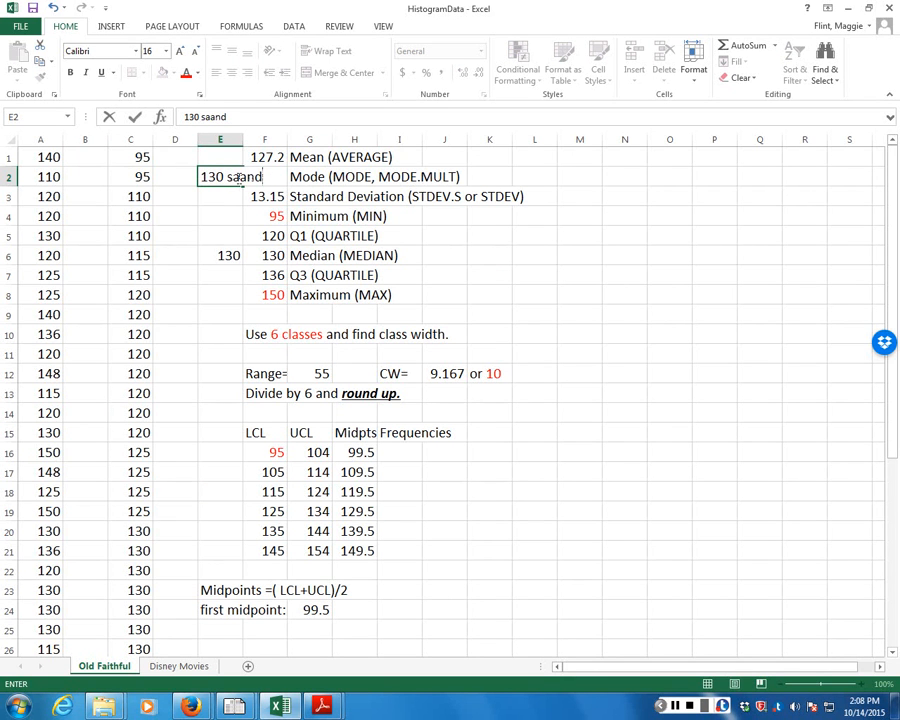
left_click(270, 177)
key("BackSpace")
key("BackSpace")
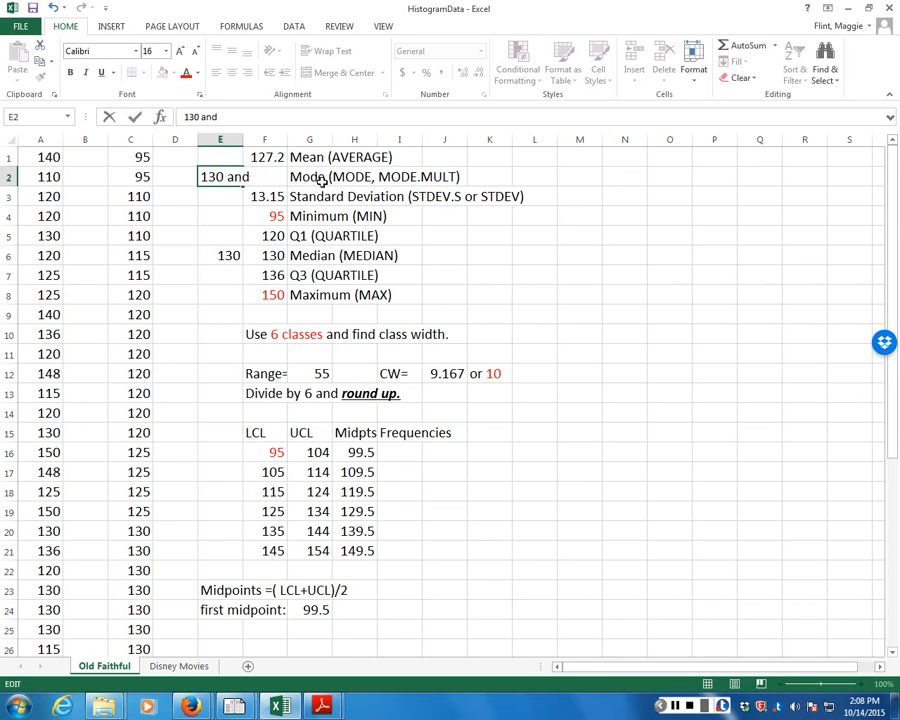
left_click(222, 217)
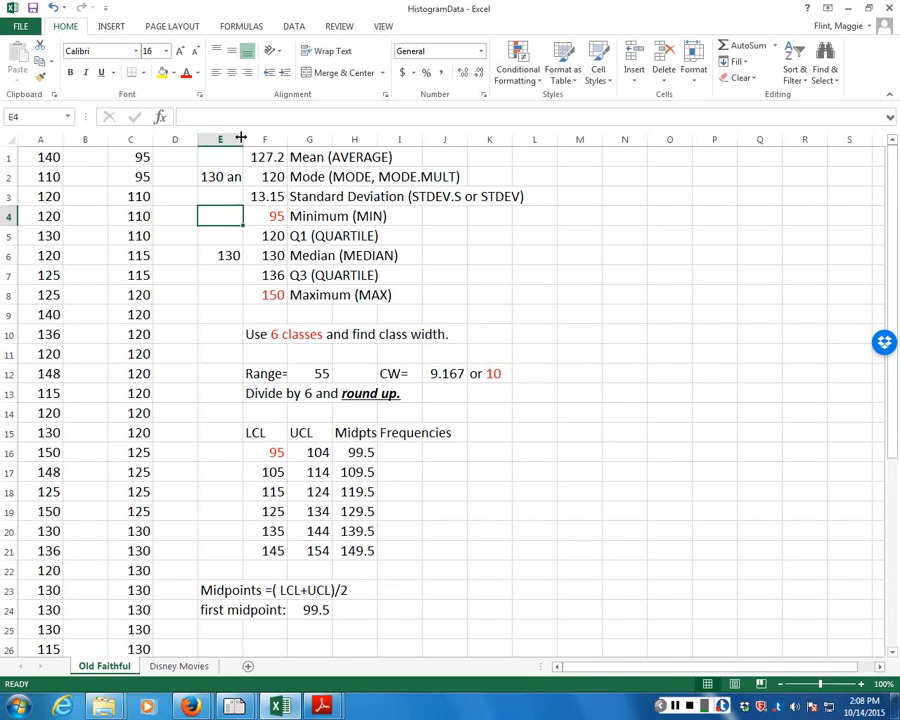
left_click_drag(241, 137, 251, 137)
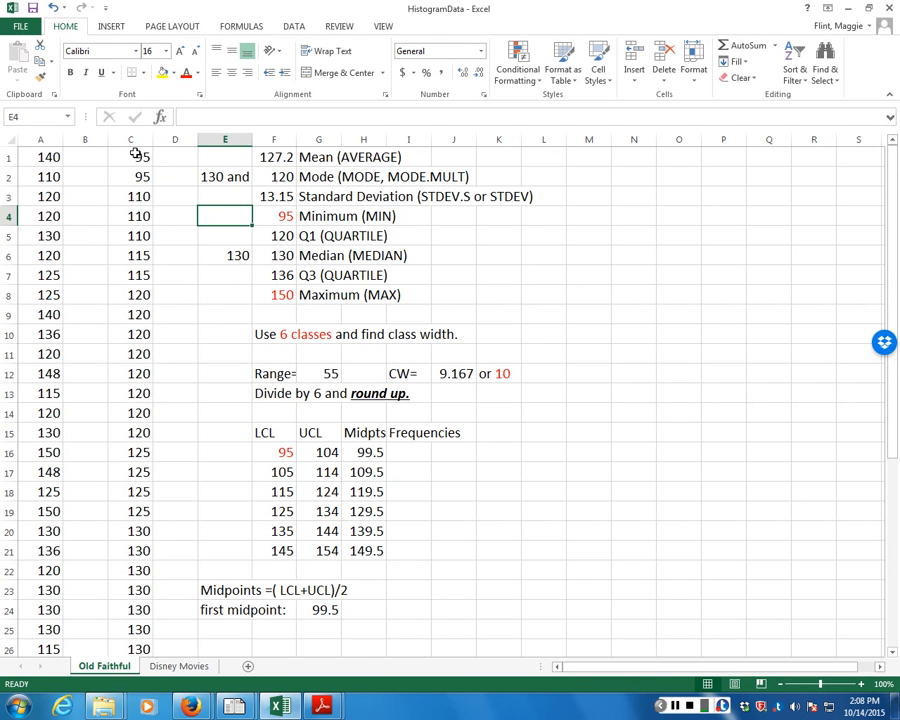
Fill the first class's data values, C1:C2, with yellow and enter its frequency, 2, in I16.
left_click_drag(135, 153, 138, 183)
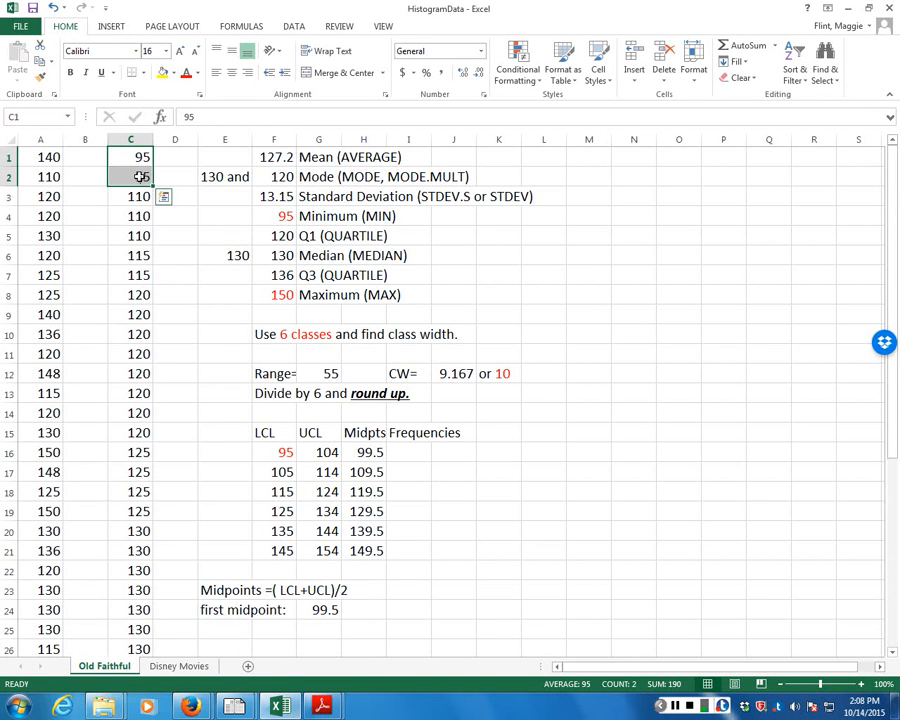
left_click(165, 74)
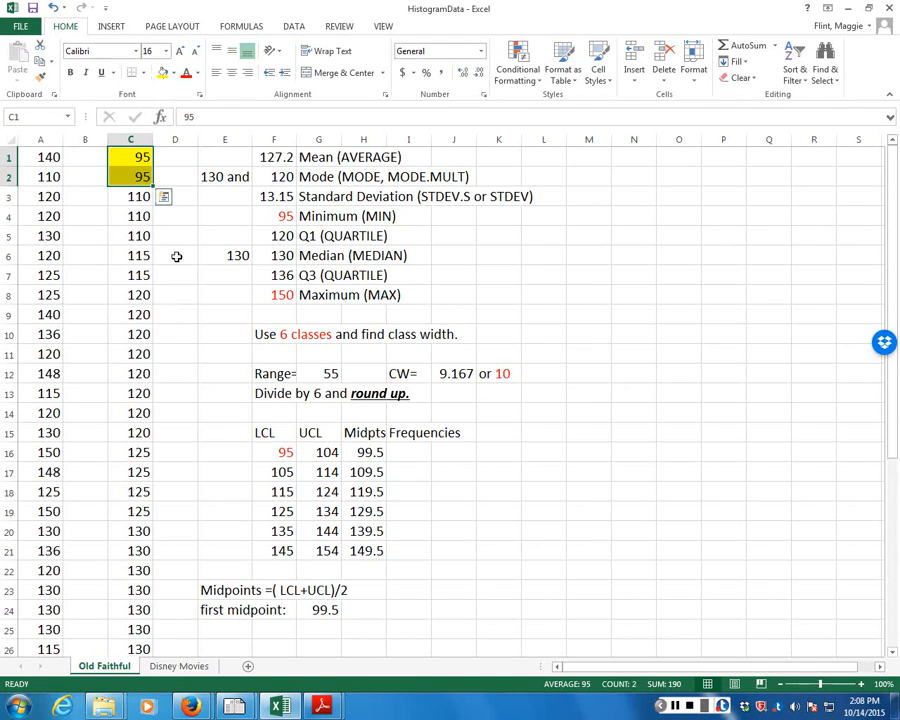
left_click(415, 454)
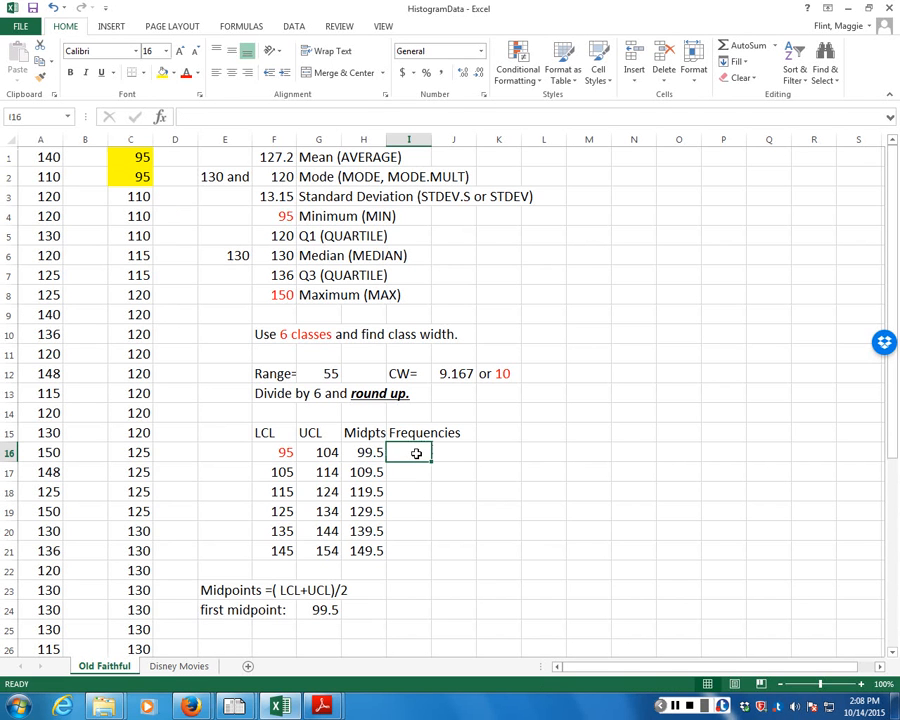
type("2")
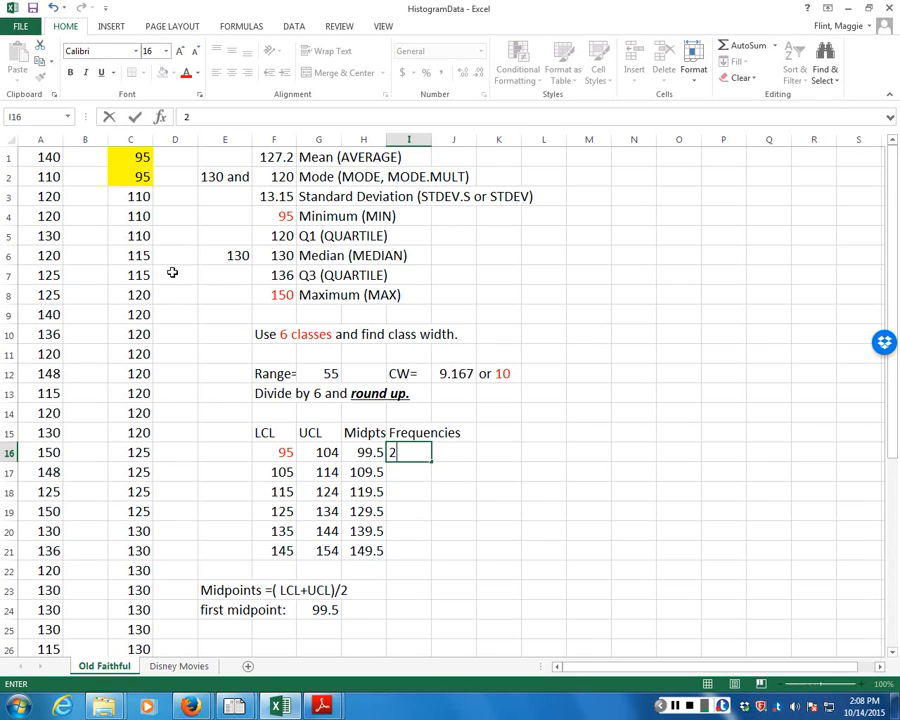
Fill the second class's data values, C3:C5, with orange and enter its frequency, 3, in I17.
left_click(135, 197)
left_click_drag(135, 197, 135, 235)
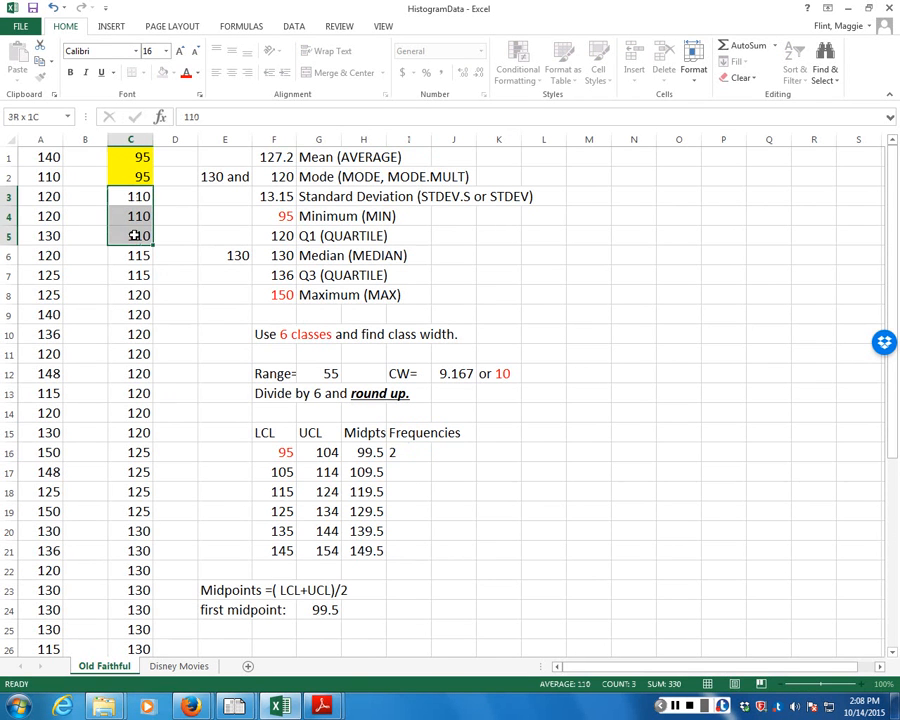
left_click(173, 73)
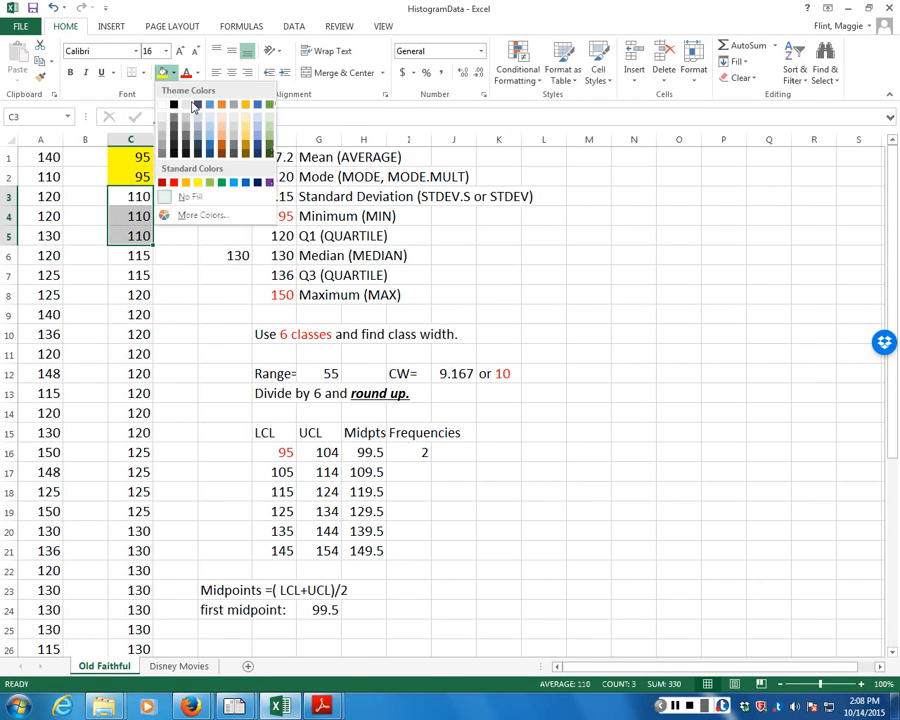
left_click(186, 184)
left_click(422, 470)
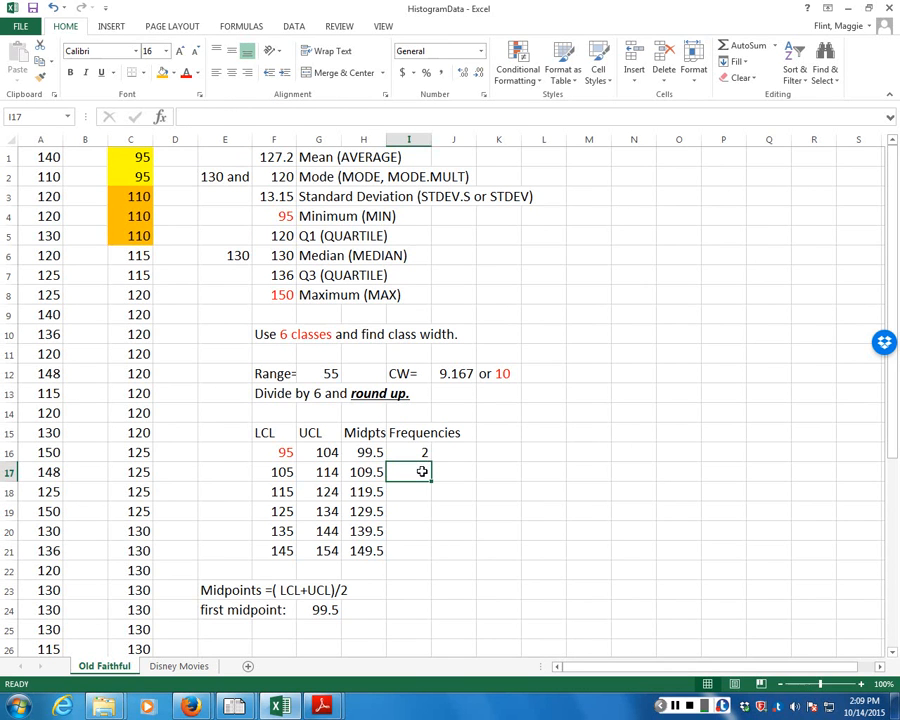
type("3")
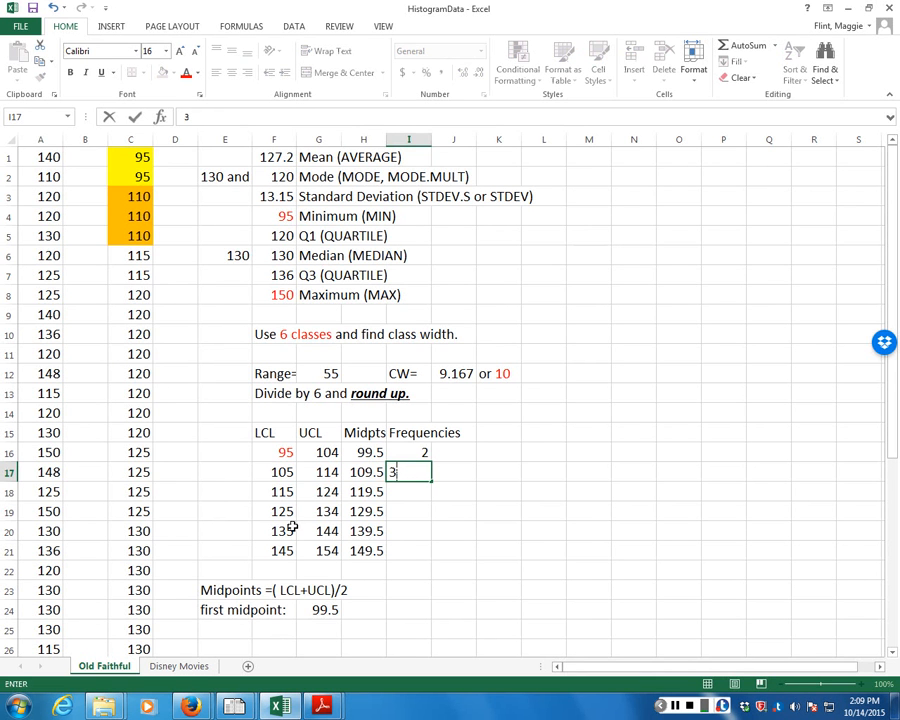
Fill the third class's data values, C6:C15, with light green.
left_click(146, 432)
left_click_drag(141, 434, 133, 257)
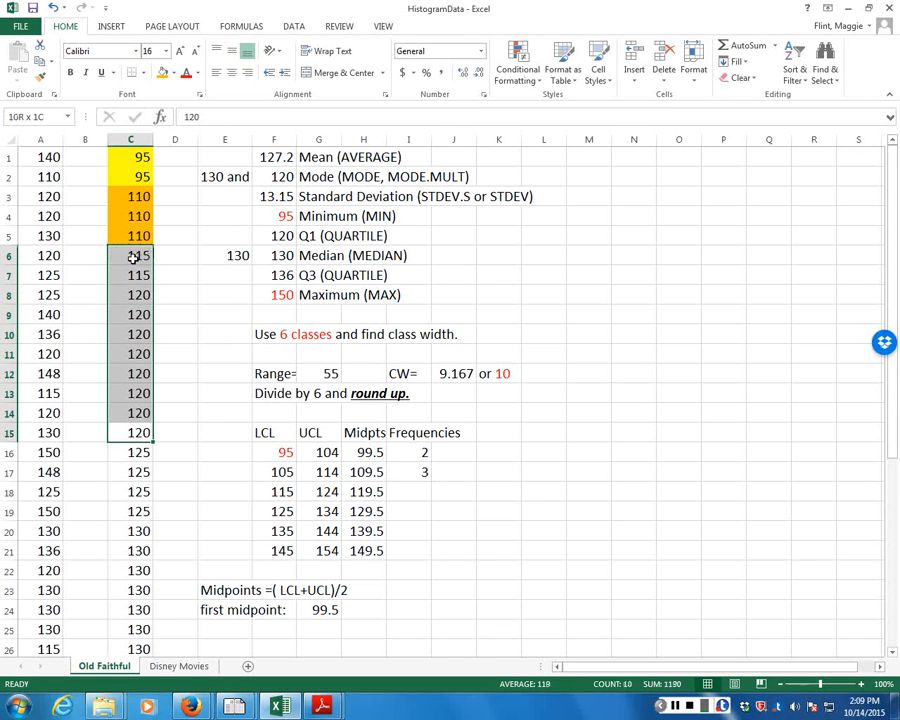
left_click(175, 74)
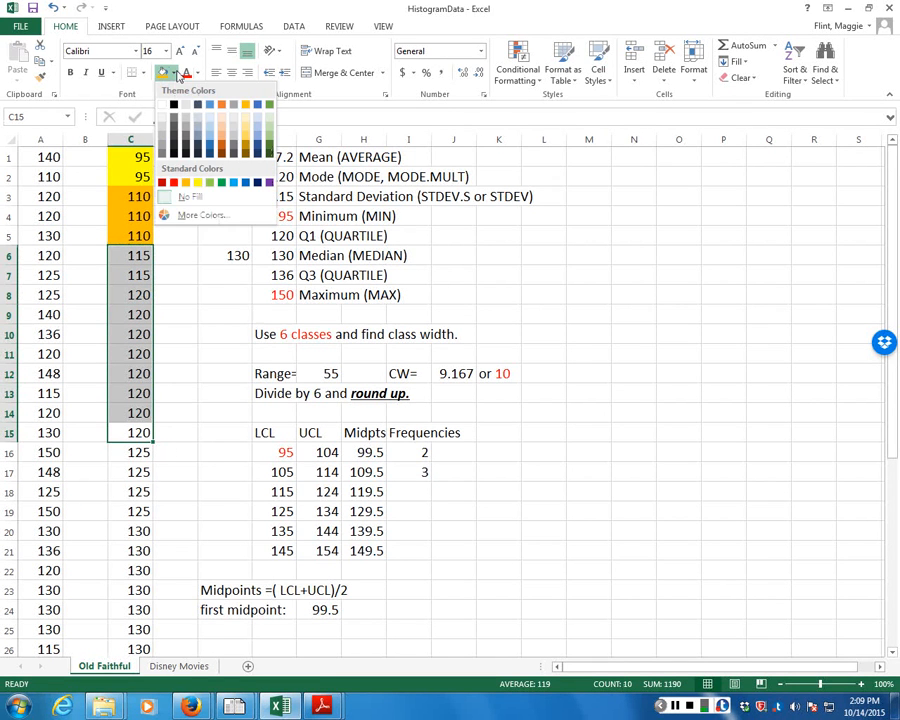
left_click(210, 184)
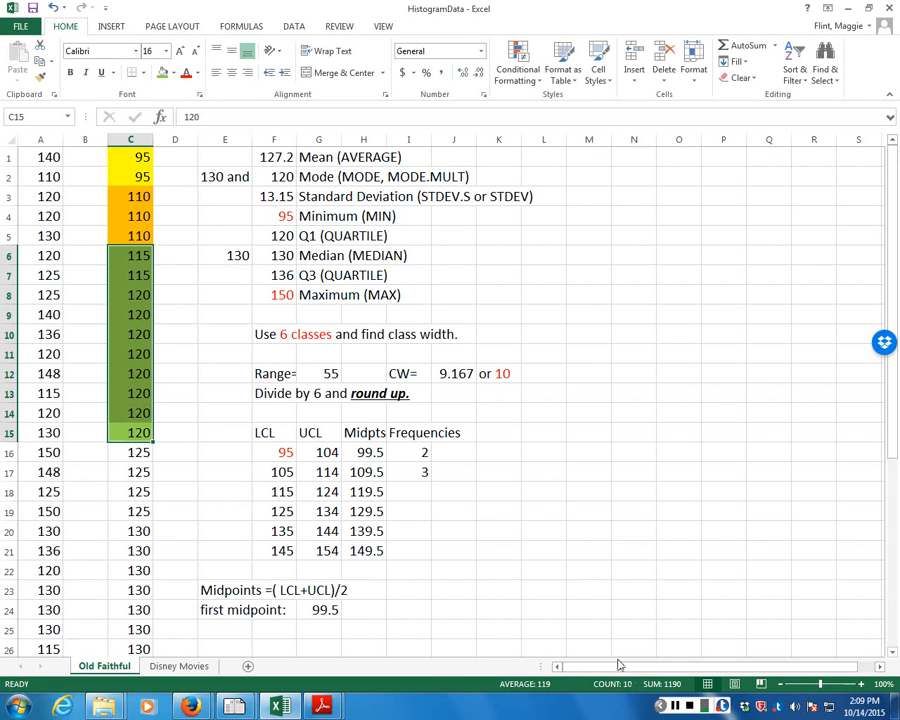
Enter the third class's frequency, 10, in I18.
left_click(416, 487)
type("10")
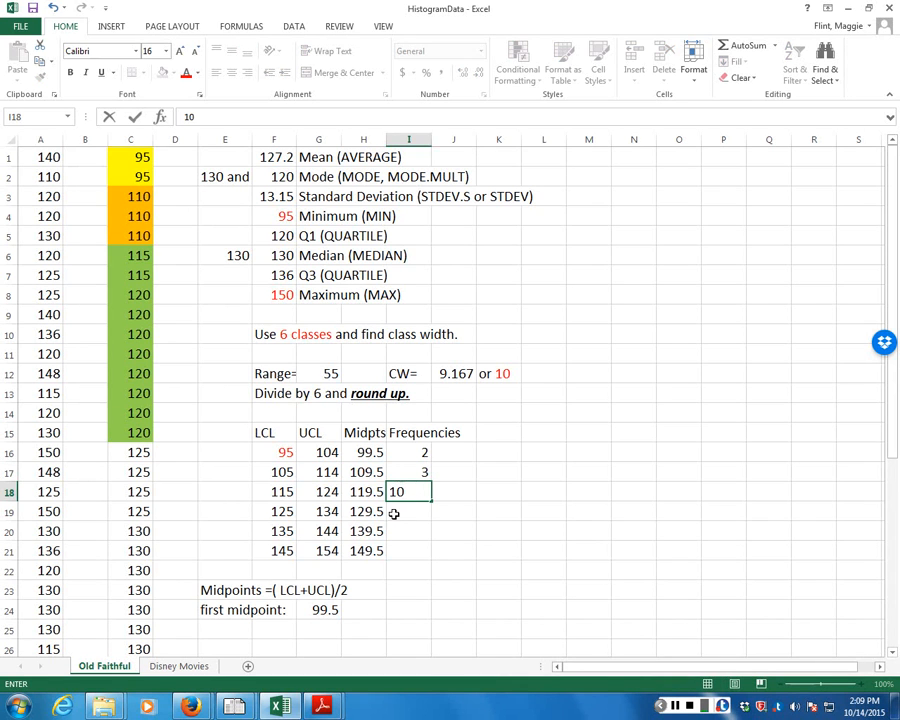
left_click(190, 394)
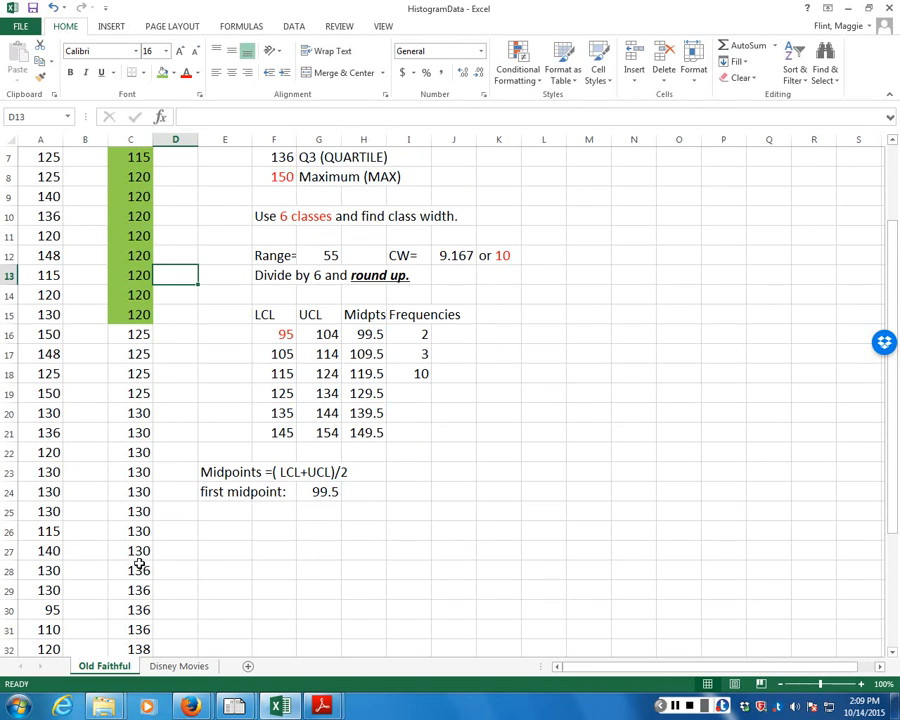
Fill the fourth class's data values, C16:C27, with light gold and enter its frequency, 12, in I19.
left_click_drag(136, 551, 125, 335)
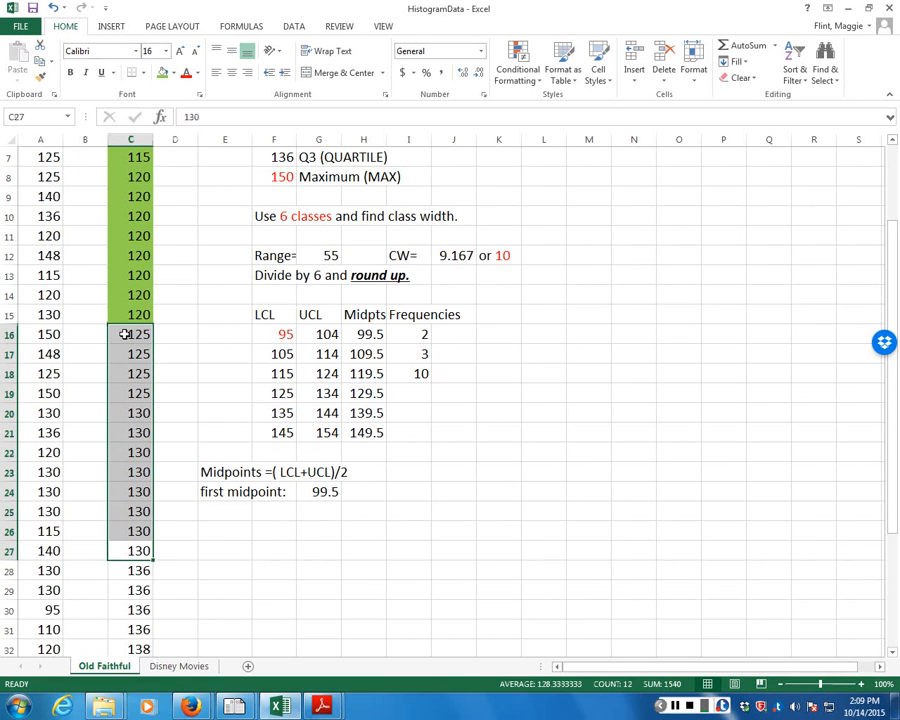
left_click(174, 73)
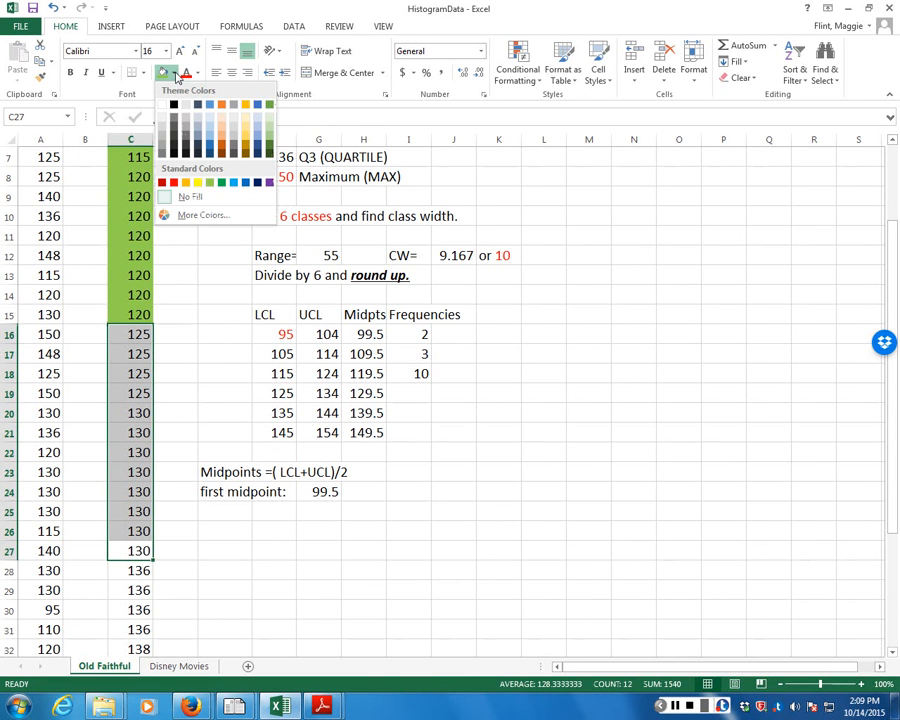
left_click(248, 144)
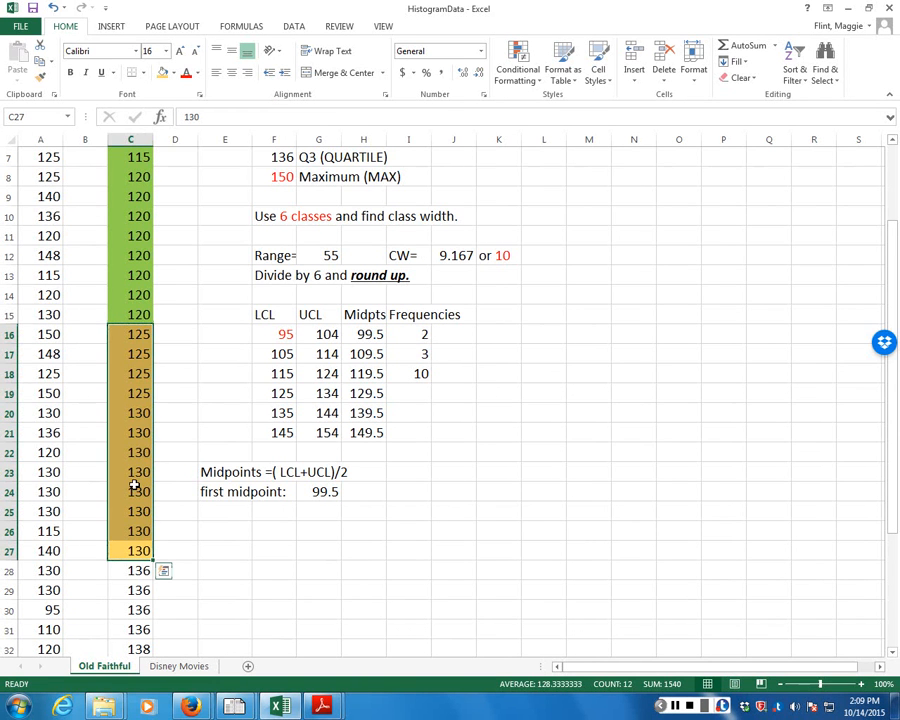
left_click(407, 393)
type("12")
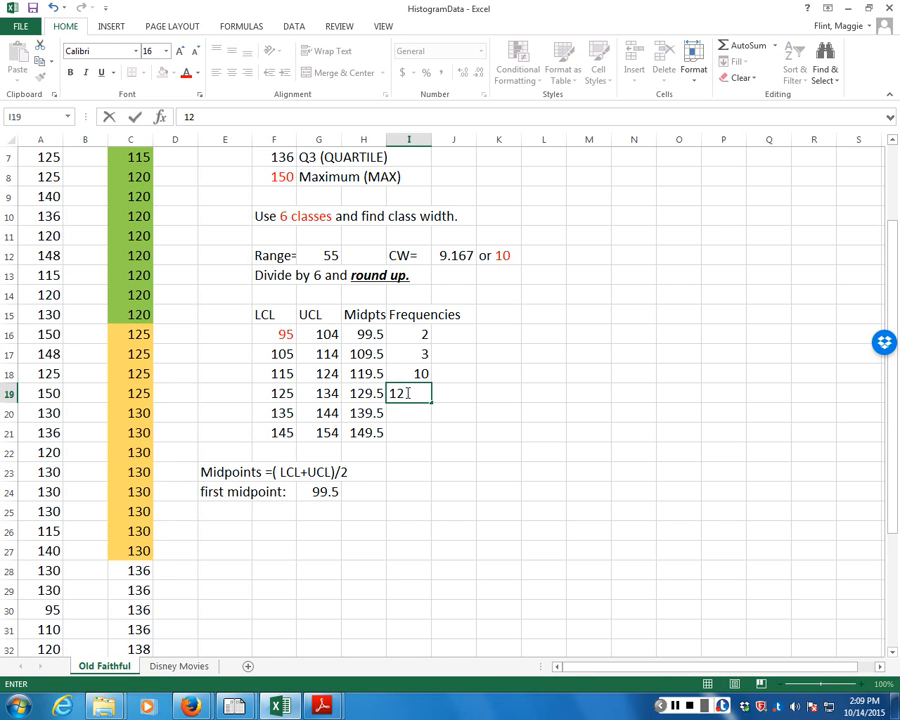
key("Return")
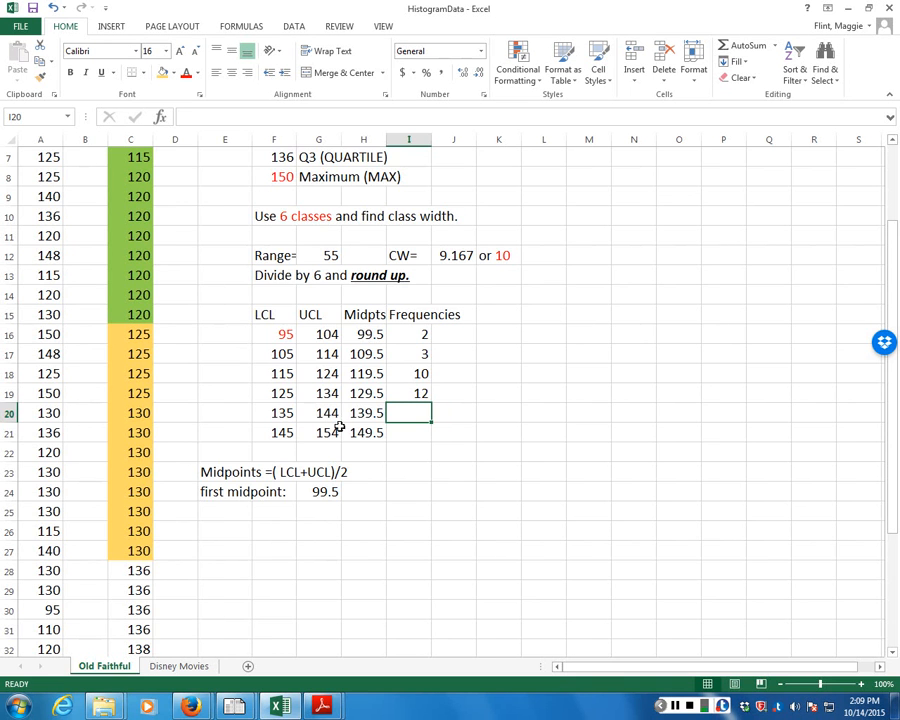
Fill the fifth class's data values, C28:C36, with light blue and enter its frequency, 9, in I20.
scroll(188, 592, "down", 3)
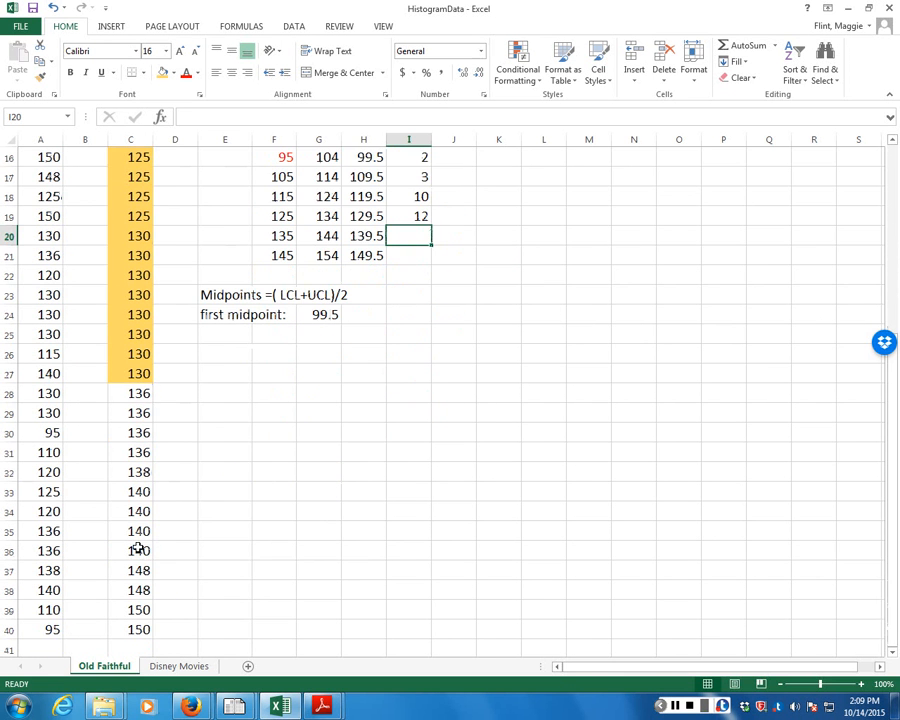
left_click_drag(138, 548, 140, 395)
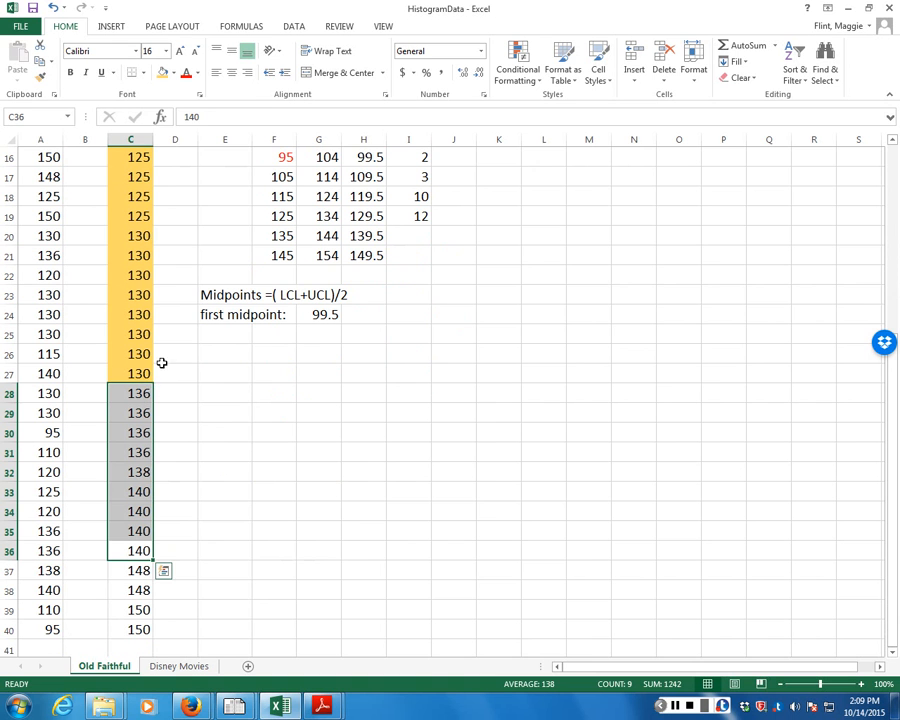
left_click(174, 73)
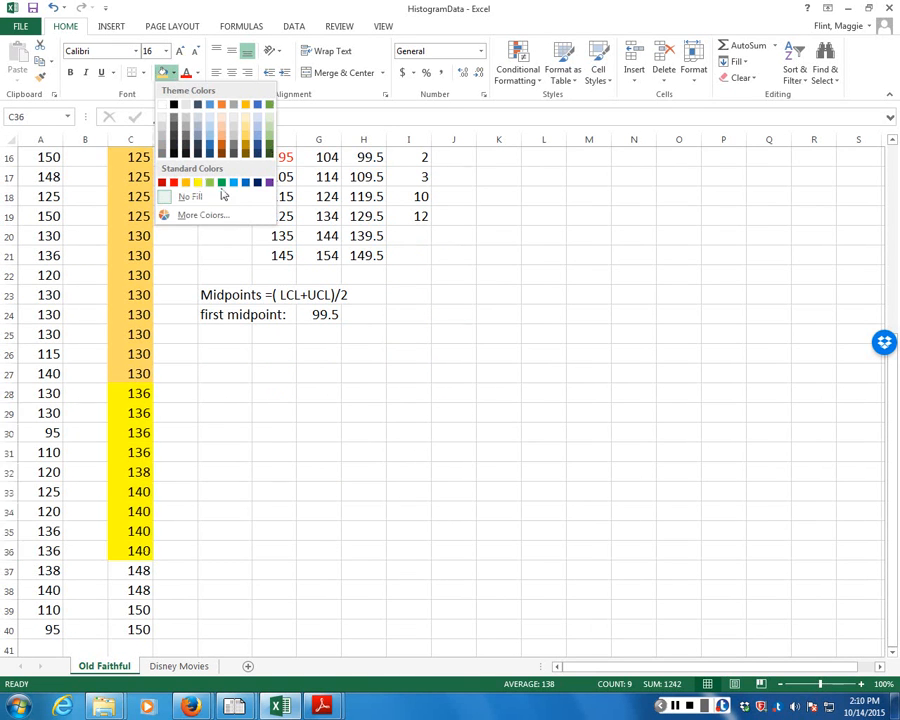
left_click(259, 126)
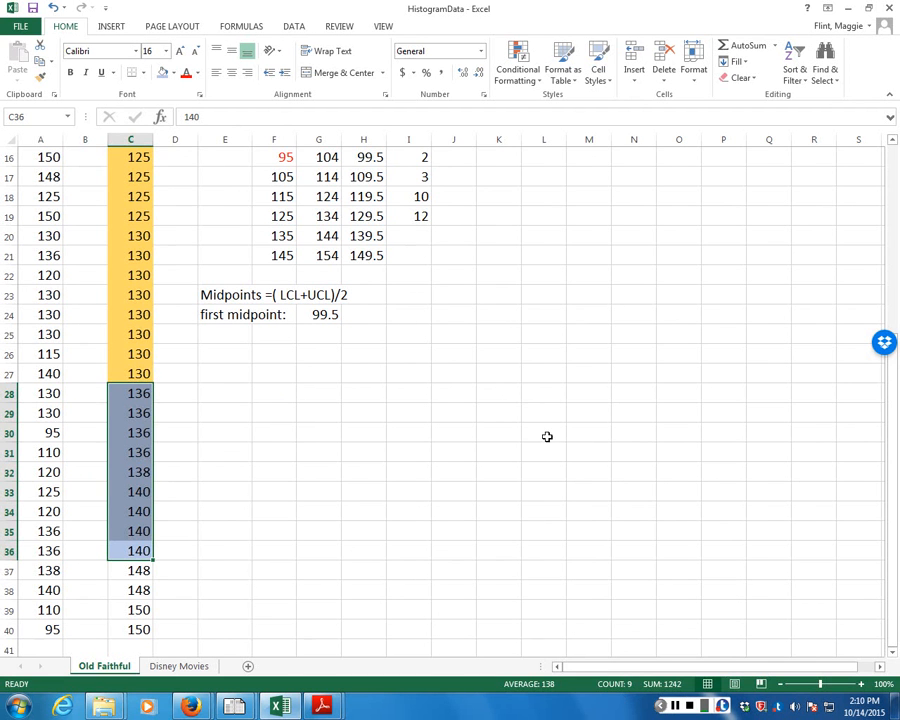
left_click(418, 234)
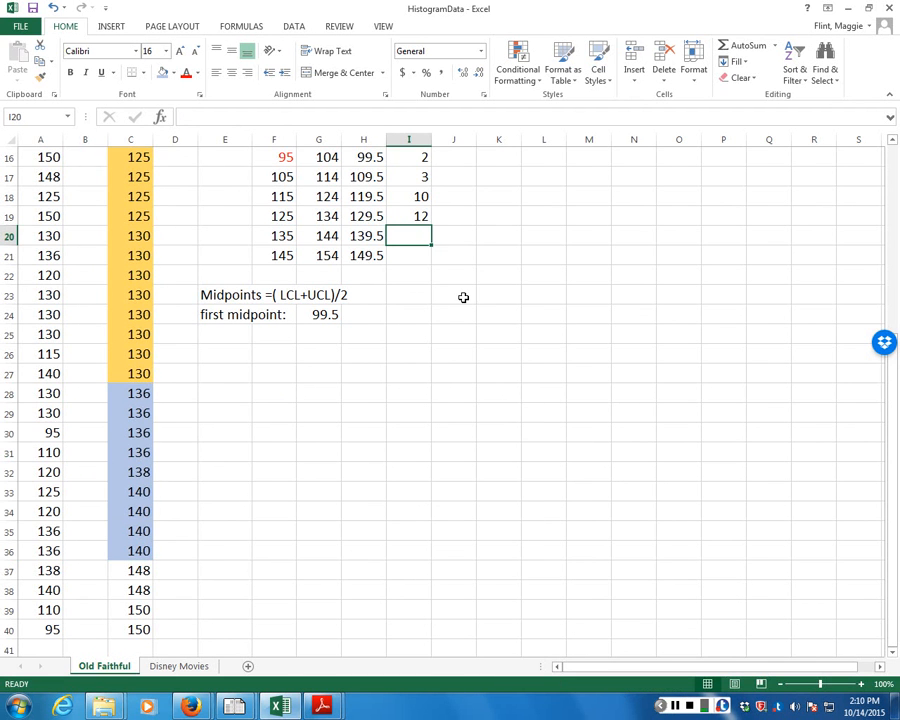
type("9")
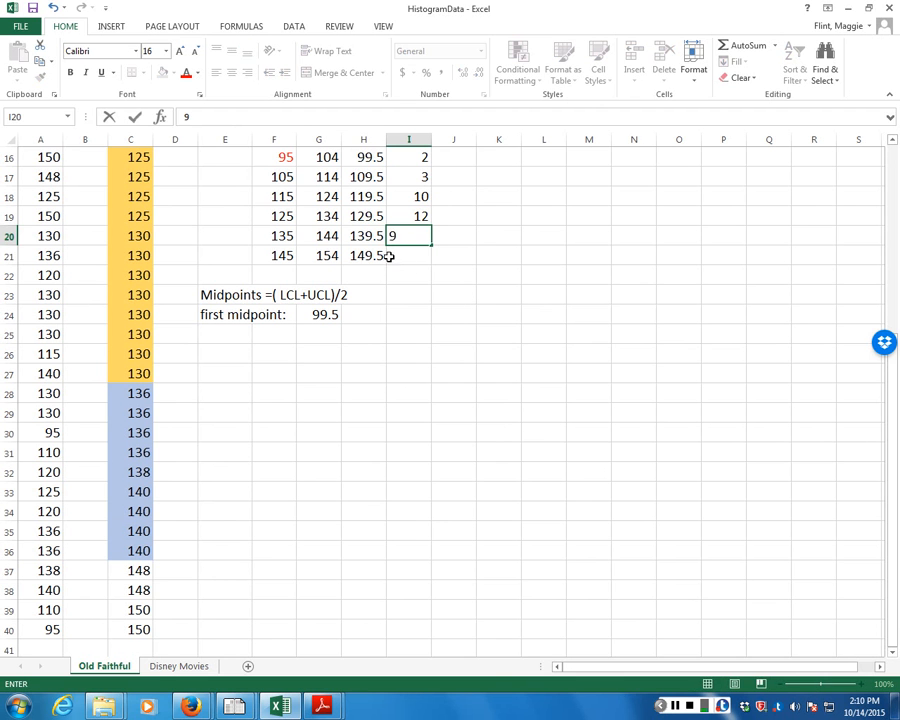
key("Return")
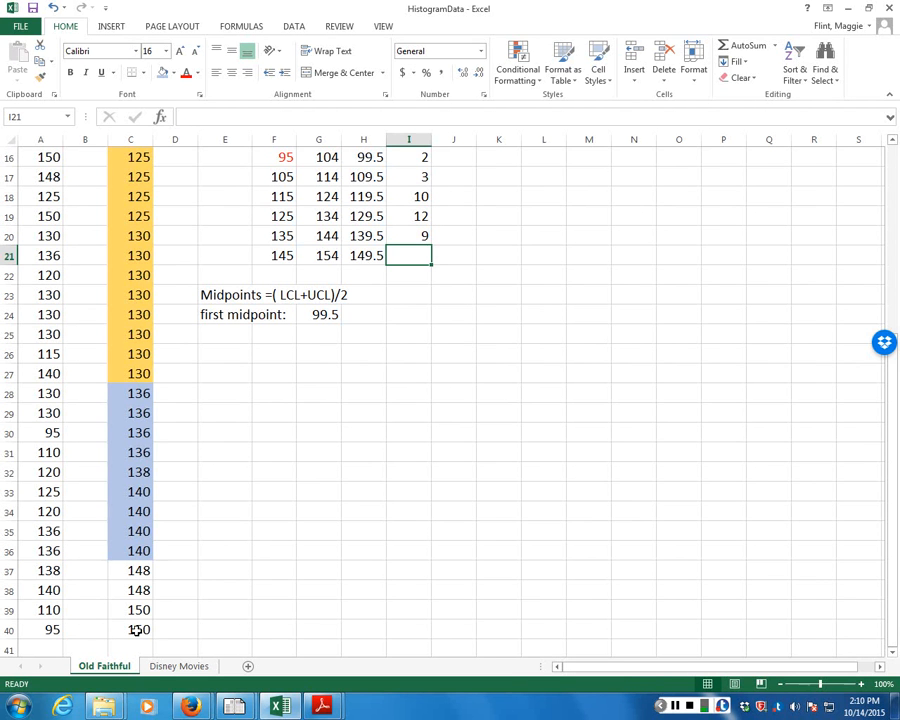
Fill the sixth class's data values, C37:C40, with light gray and enter its frequency, 4, in I21.
left_click_drag(137, 629, 135, 570)
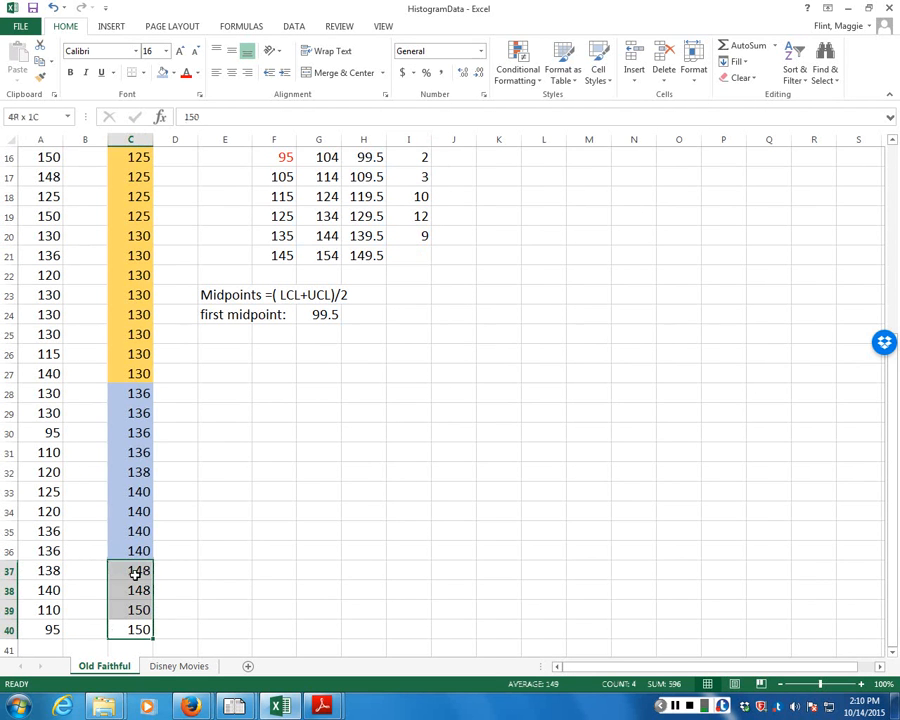
left_click(173, 73)
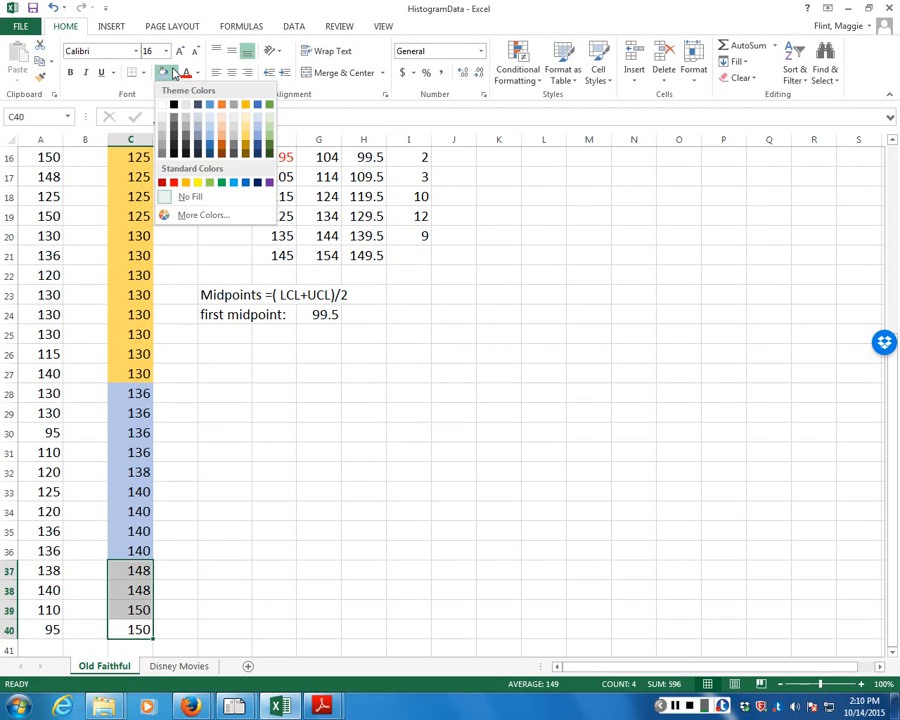
left_click(185, 122)
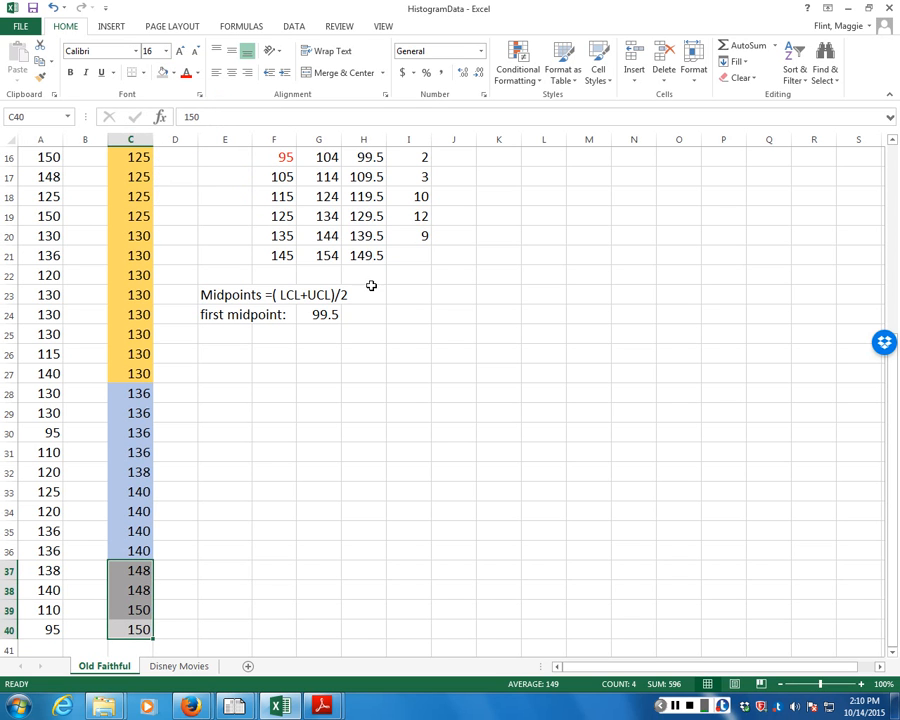
left_click(426, 255)
type("4")
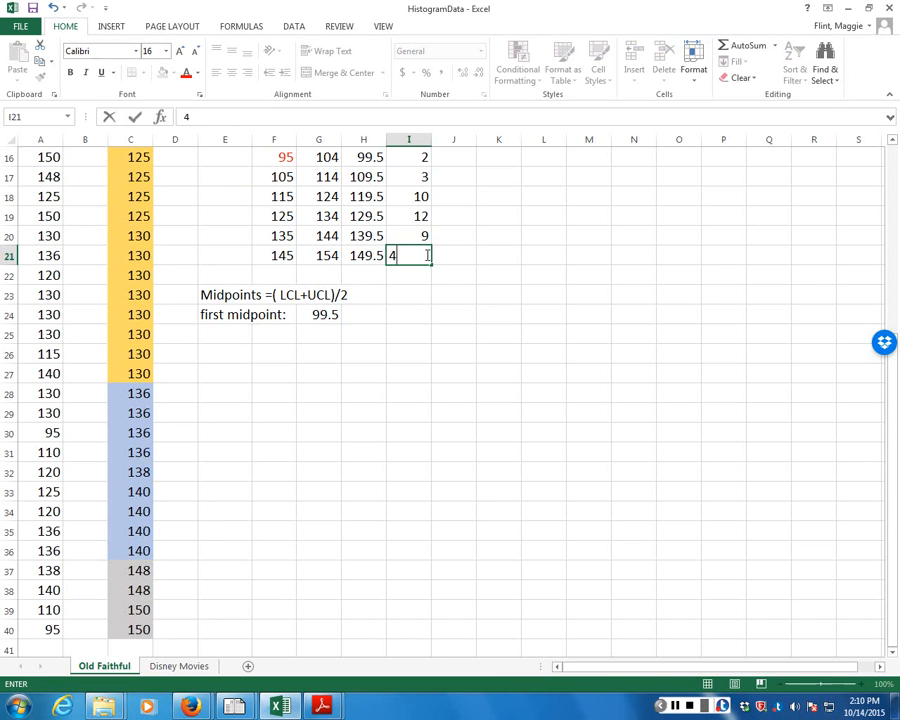
left_click(436, 357)
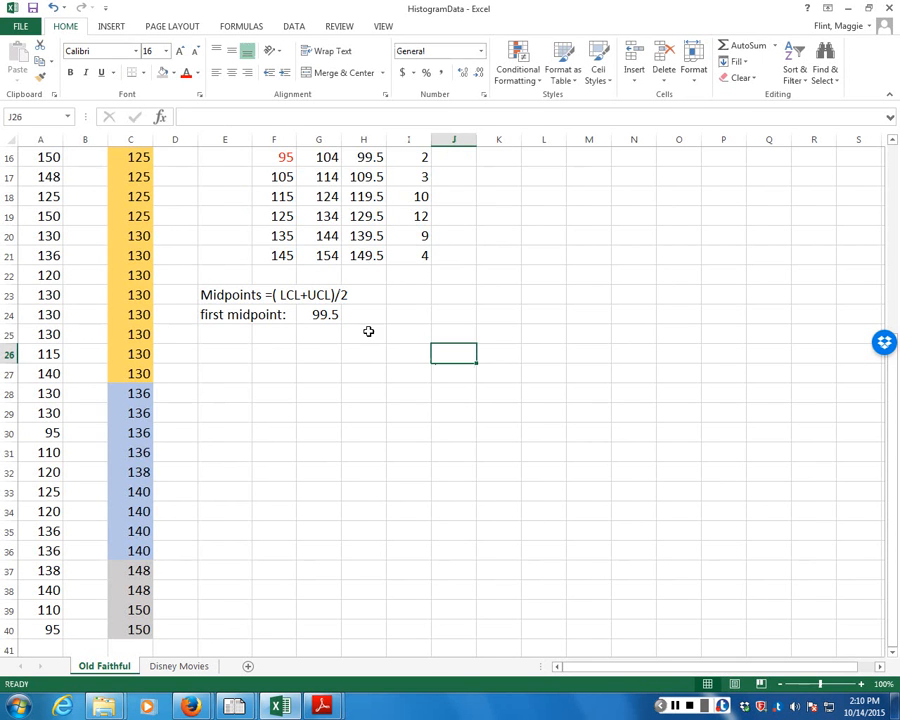
Check the row number of the last data value to establish how many values the frequencies should total.
scroll(396, 296, "up", 2)
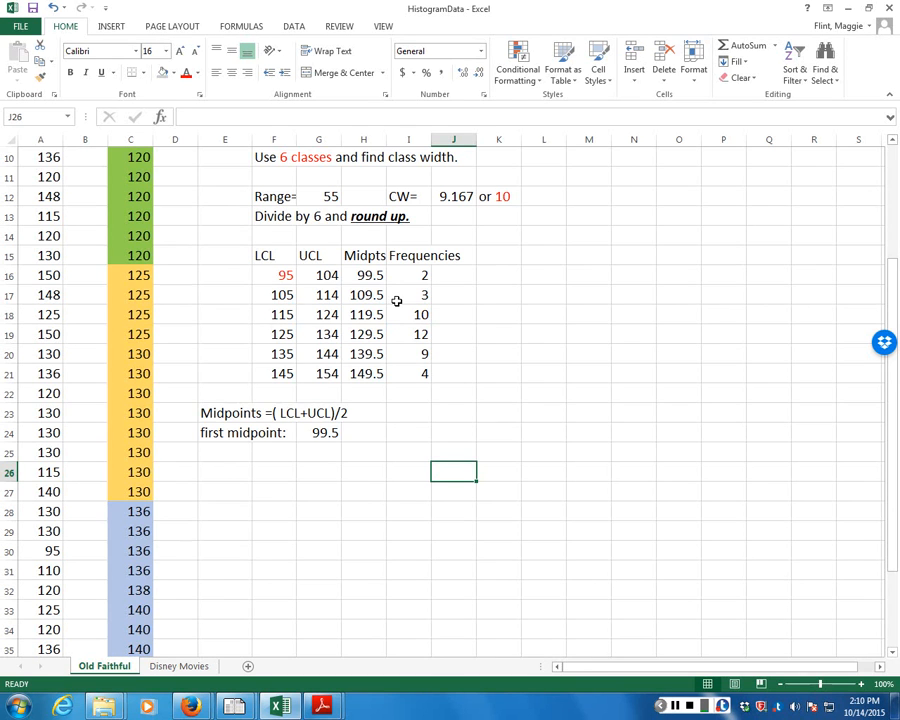
scroll(171, 547, "down", 3)
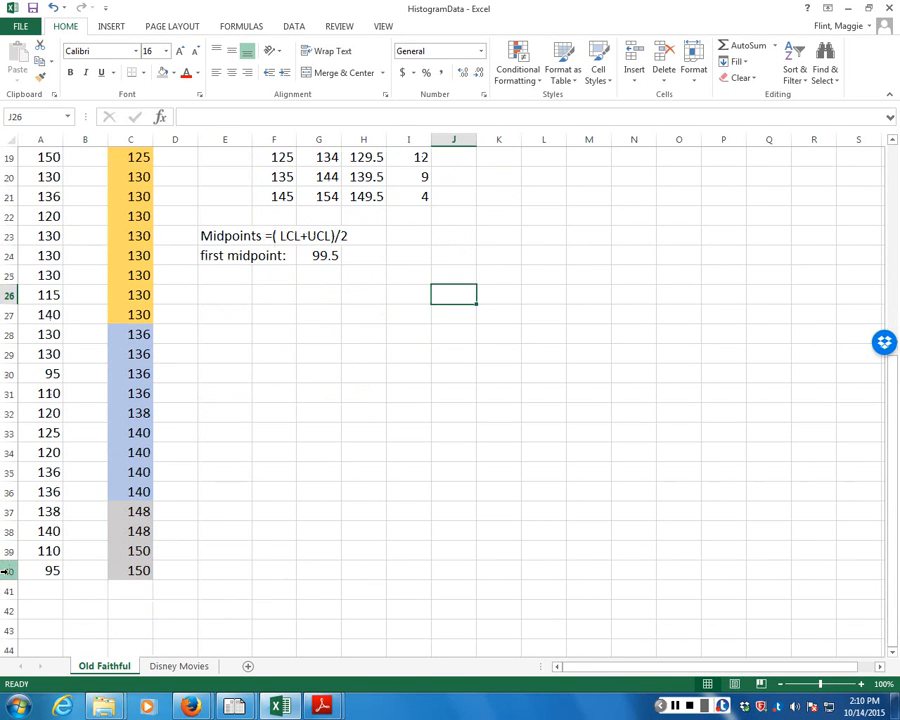
left_click(6, 570)
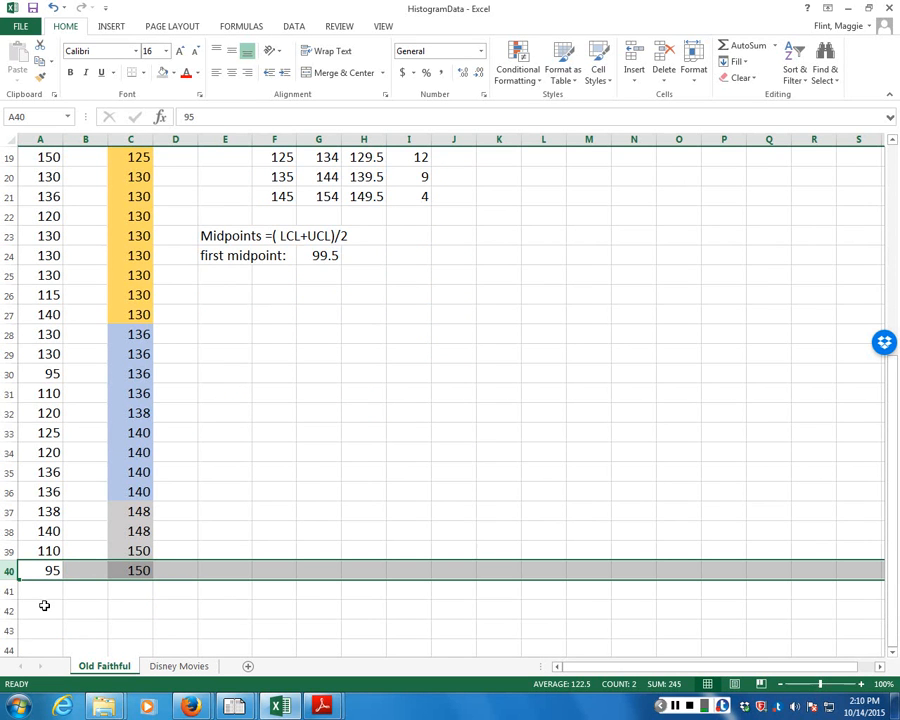
scroll(65, 397, "up", 4)
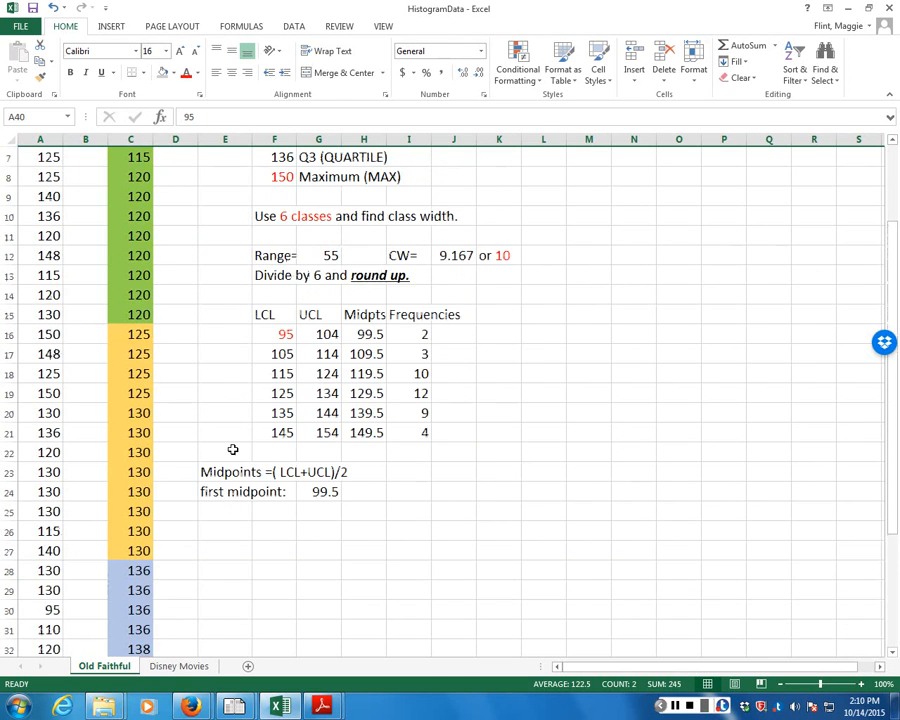
left_click(421, 456)
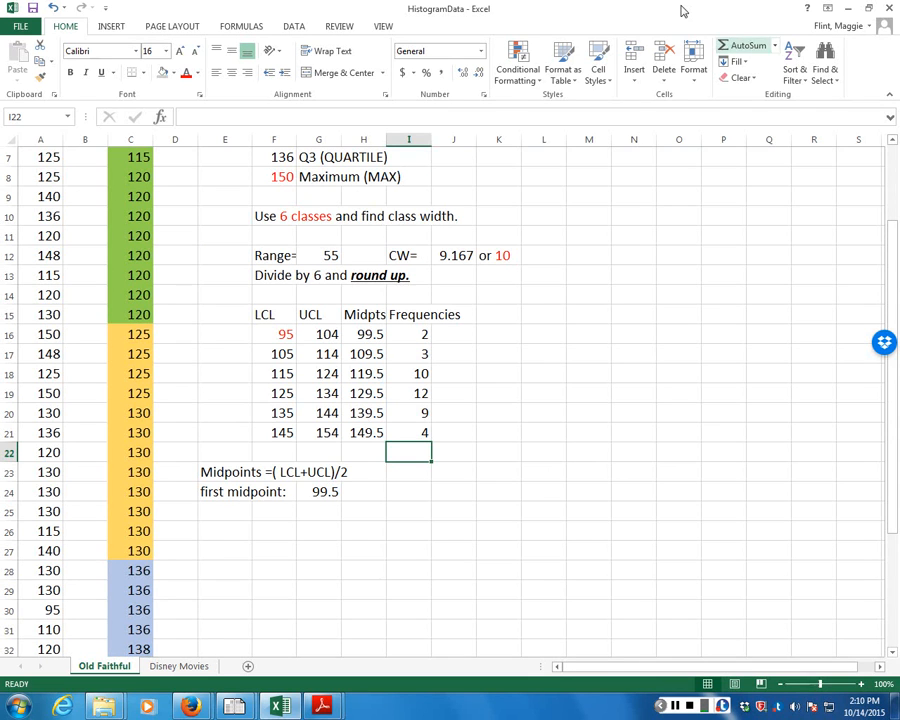
left_click(745, 51)
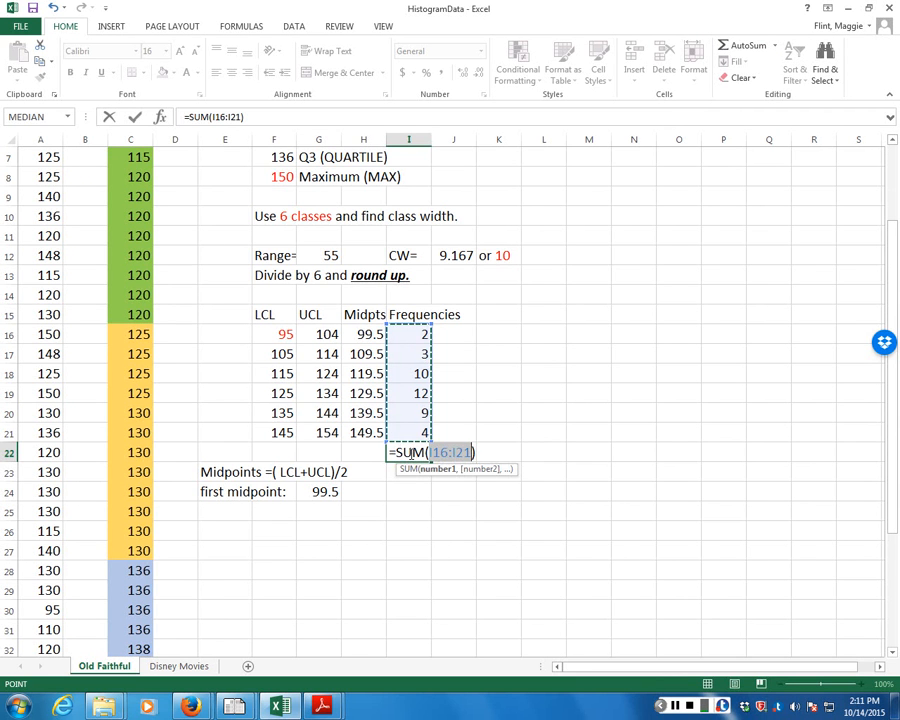
key("Return")
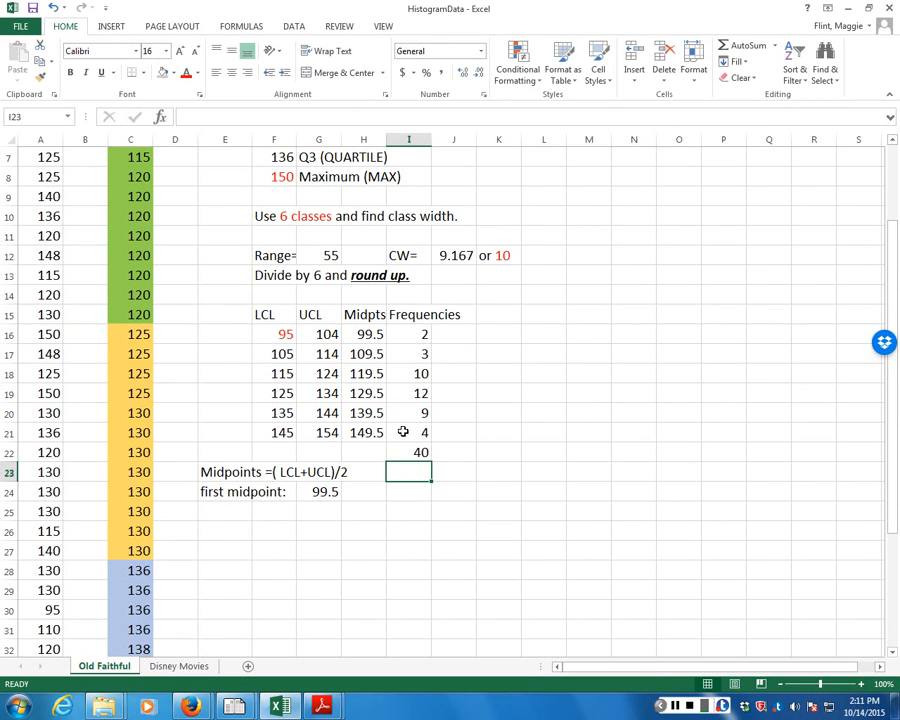
left_click(54, 8)
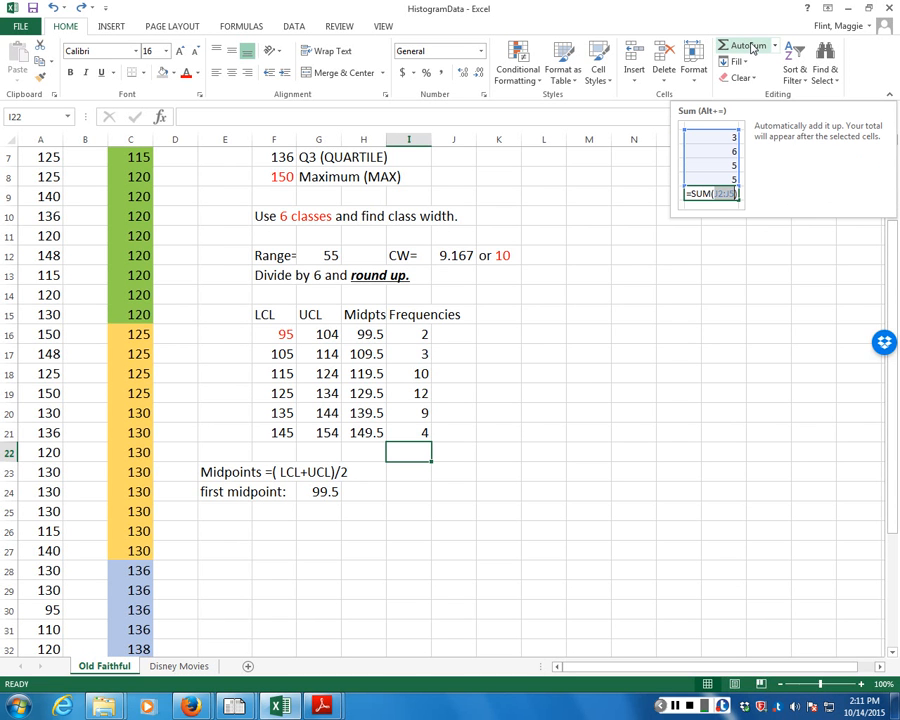
Total the frequencies I16:I21 in I22 with AutoSum and widen column I to fit the Frequencies heading.
left_click(748, 47)
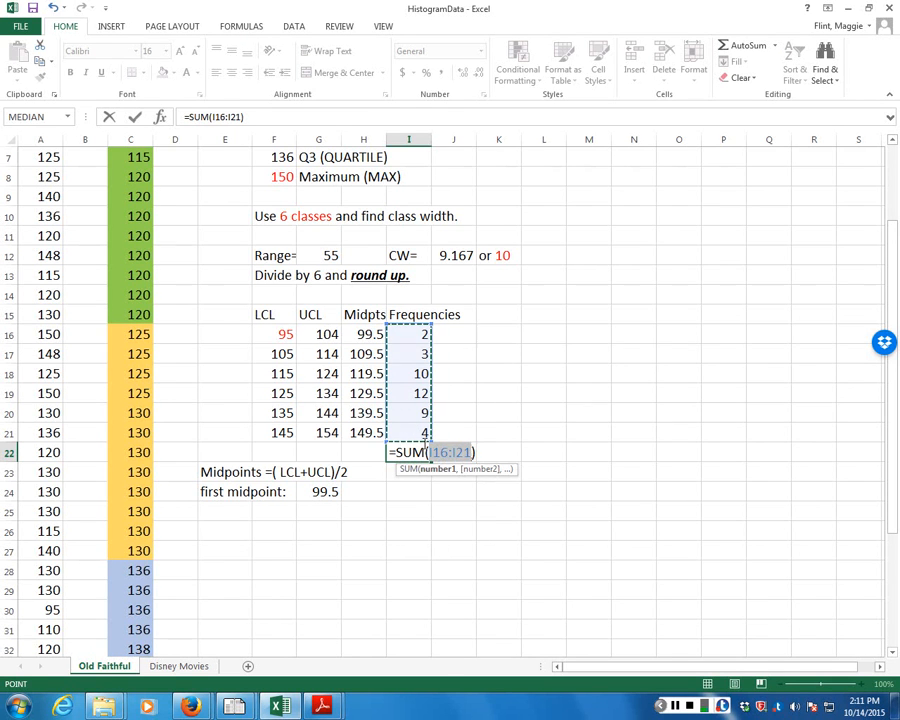
key("Return")
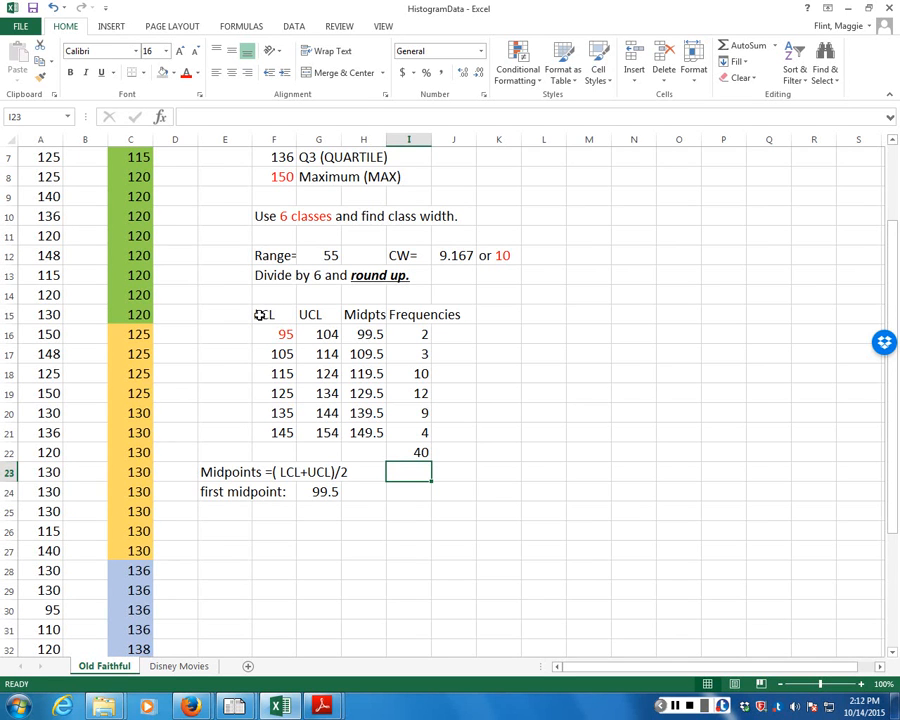
double_click(432, 140)
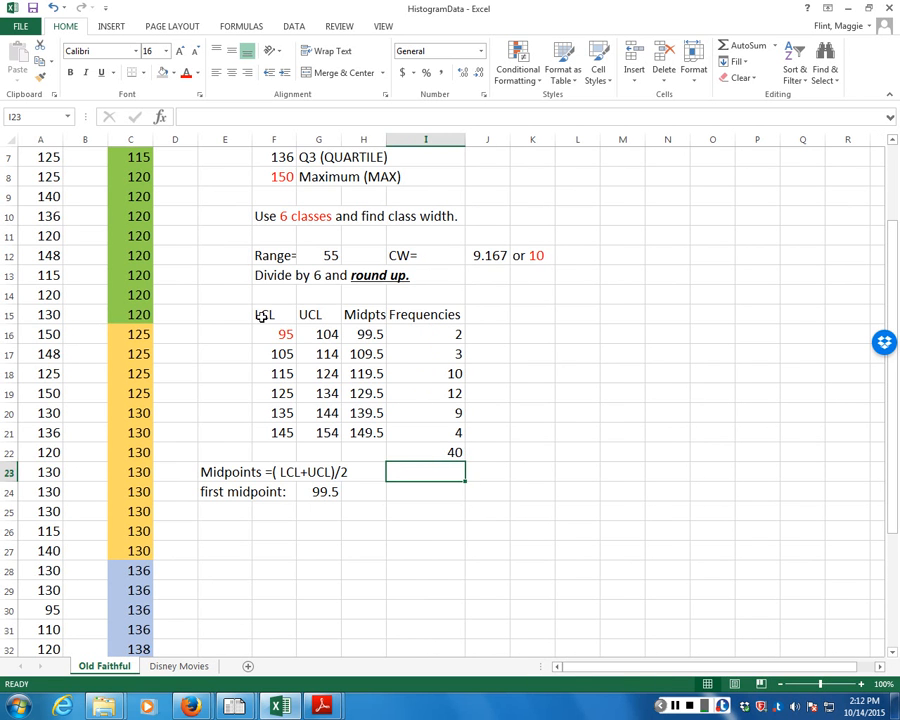
Apply all borders to the frequency table, F15:I21.
left_click_drag(263, 314, 456, 430)
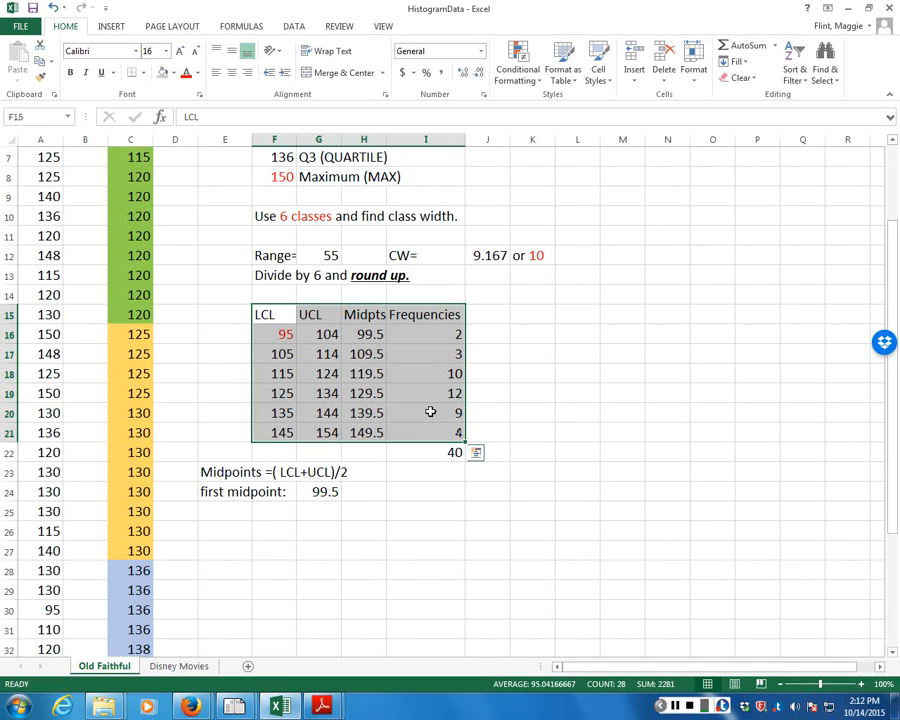
left_click(144, 73)
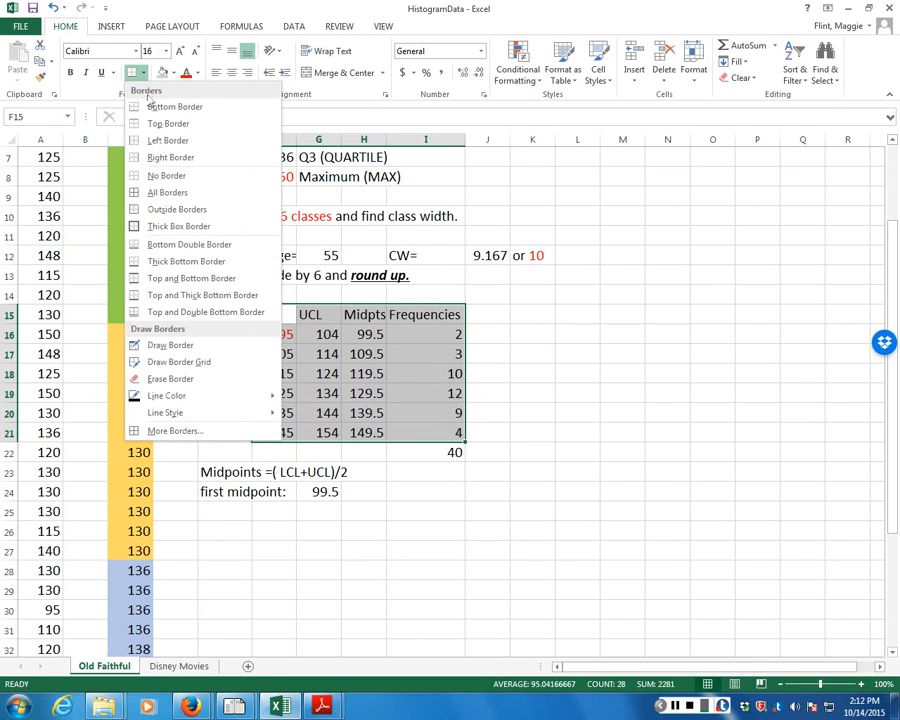
left_click(150, 195)
left_click(446, 552)
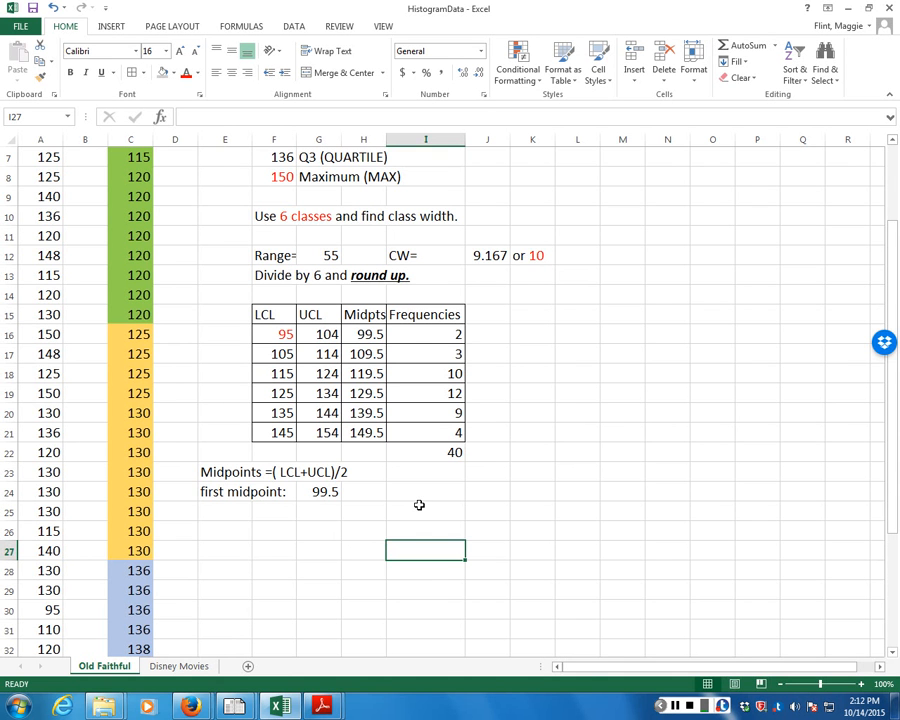
Add a thick box border around the frequency table, F15:I21.
left_click_drag(447, 334, 444, 427)
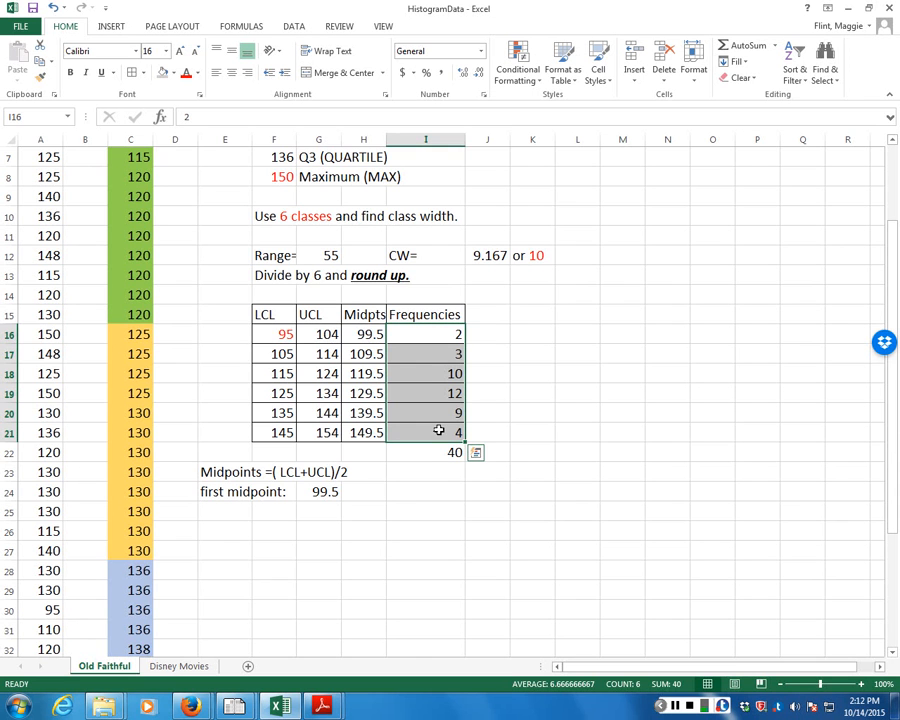
left_click(235, 313)
left_click(281, 314)
left_click_drag(281, 314, 442, 428)
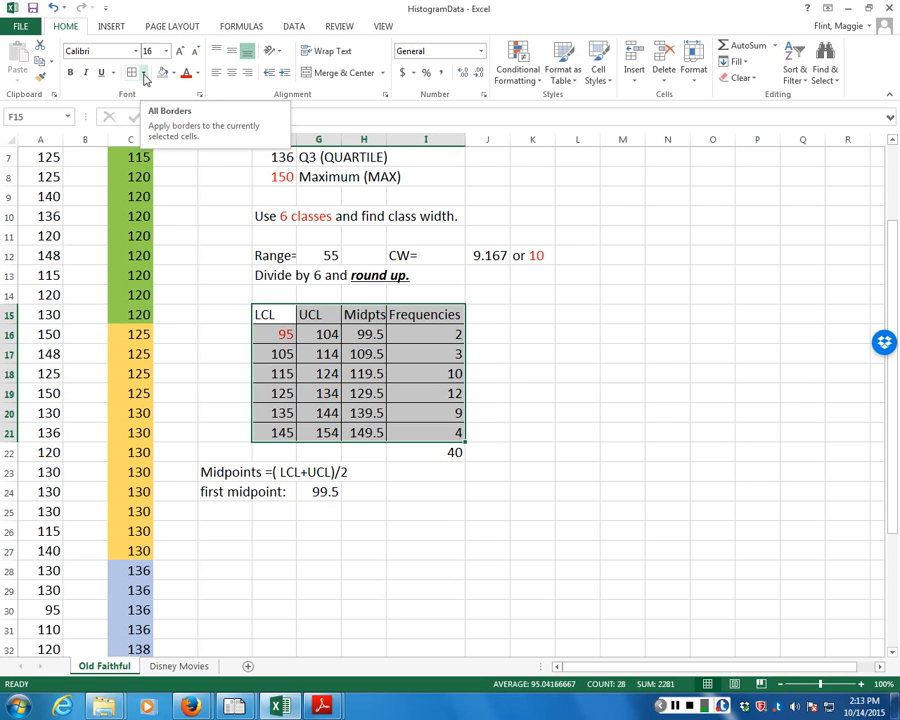
left_click(145, 73)
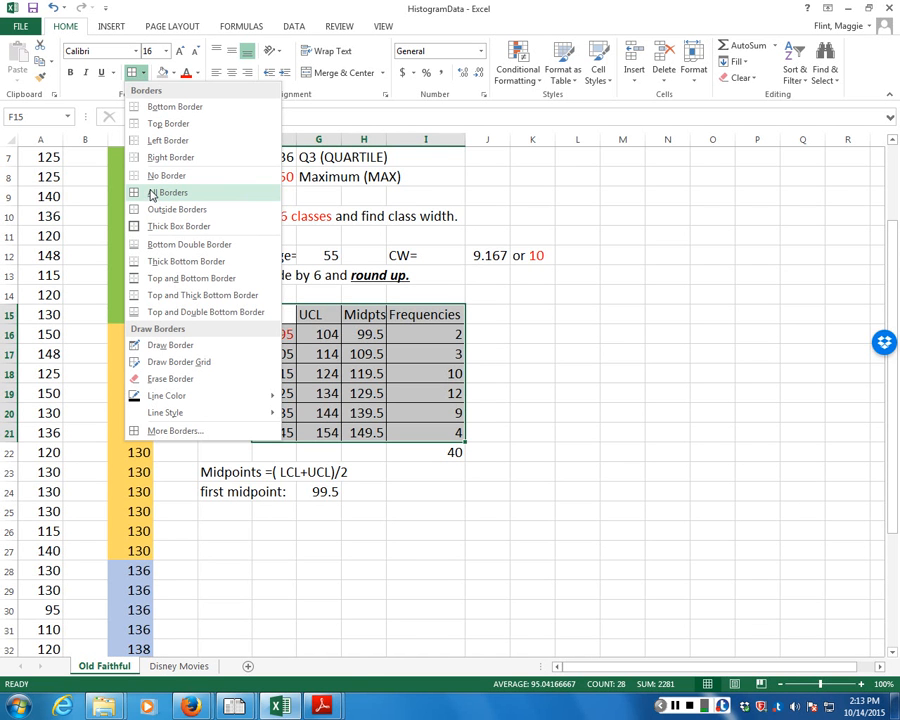
left_click(150, 228)
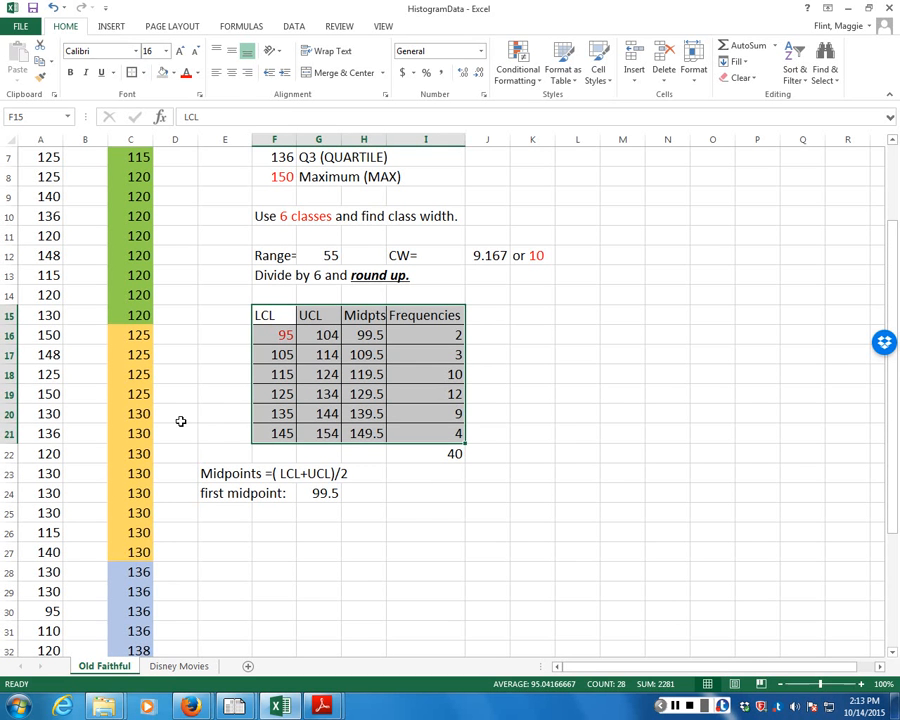
left_click(416, 534)
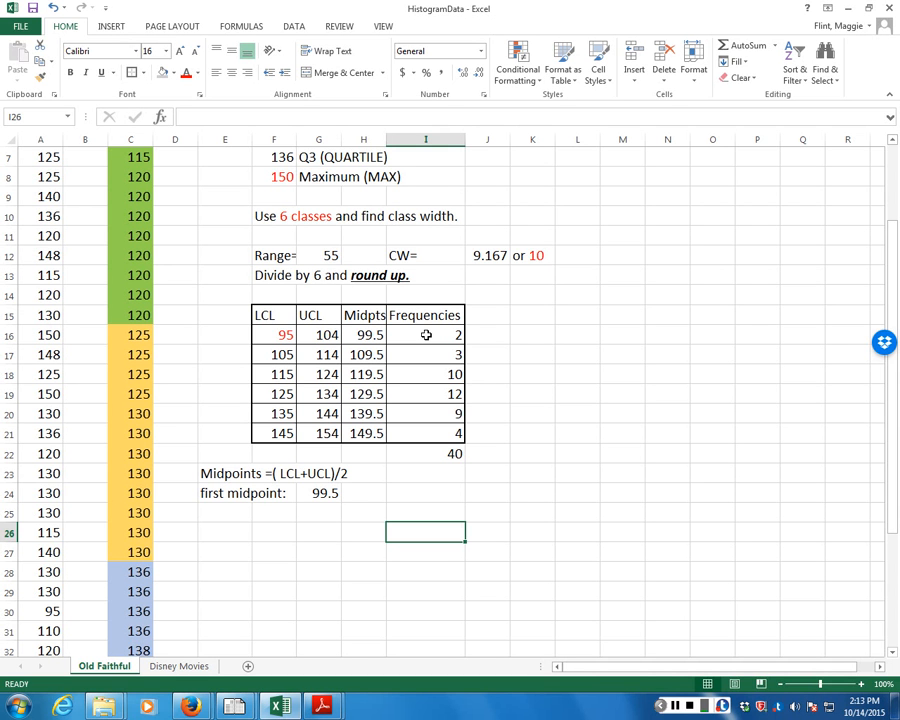
left_click_drag(426, 336, 430, 431)
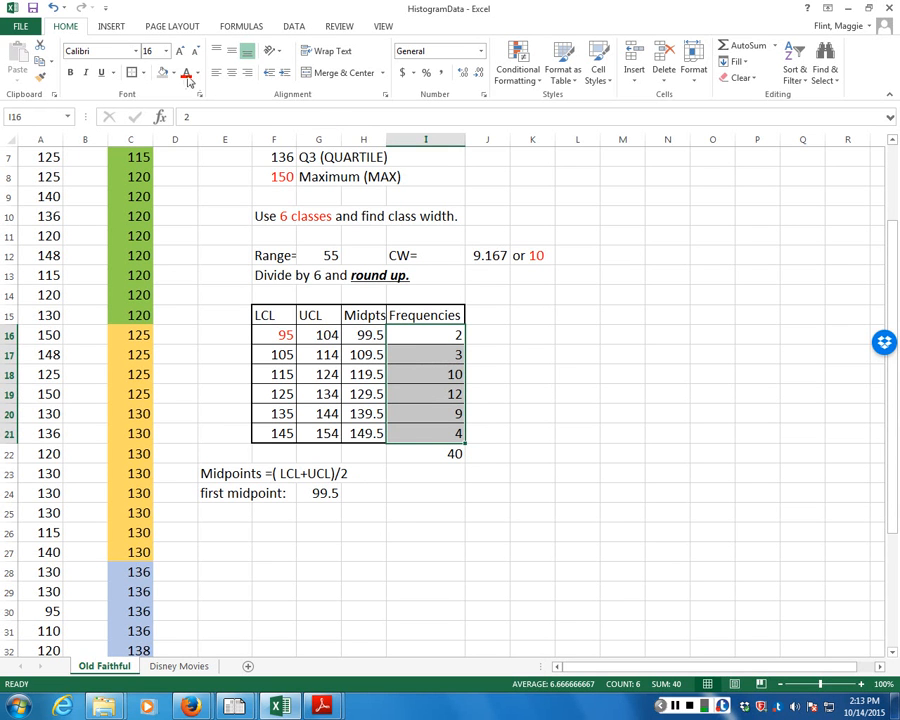
left_click(110, 27)
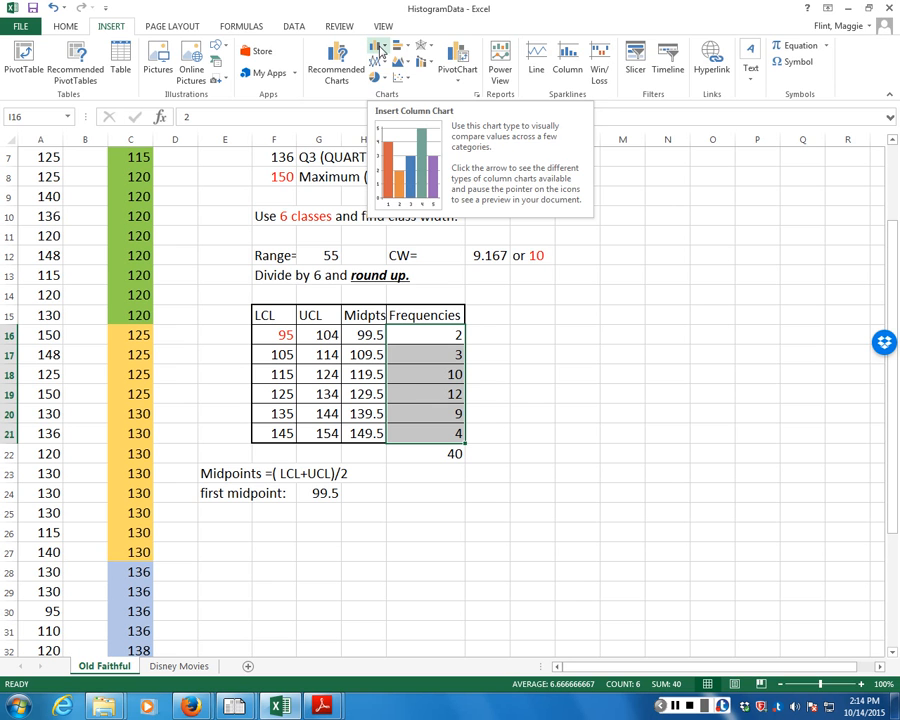
left_click(380, 50)
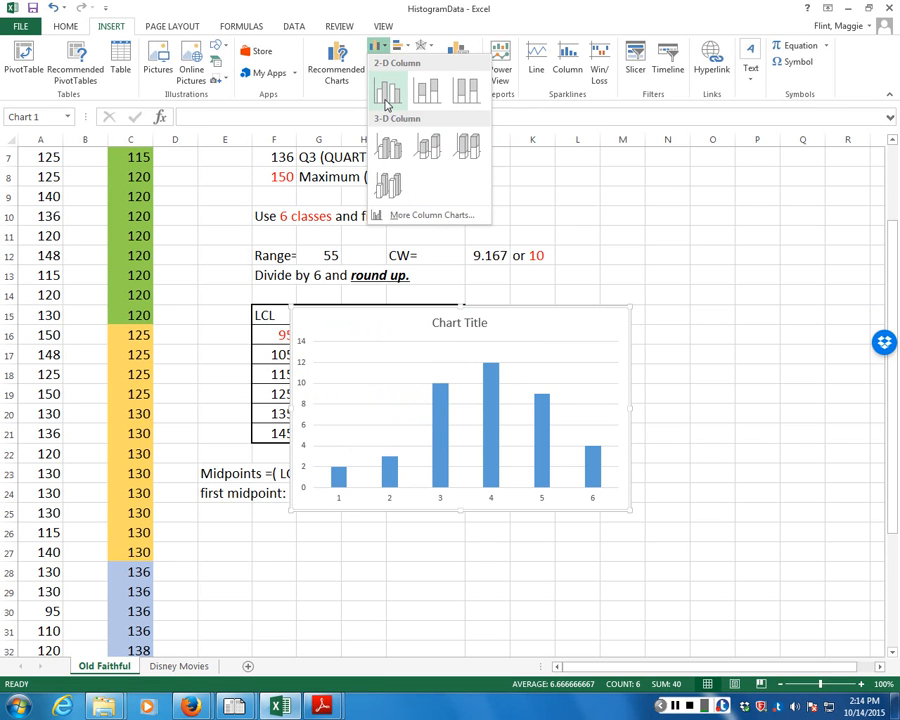
left_click(388, 93)
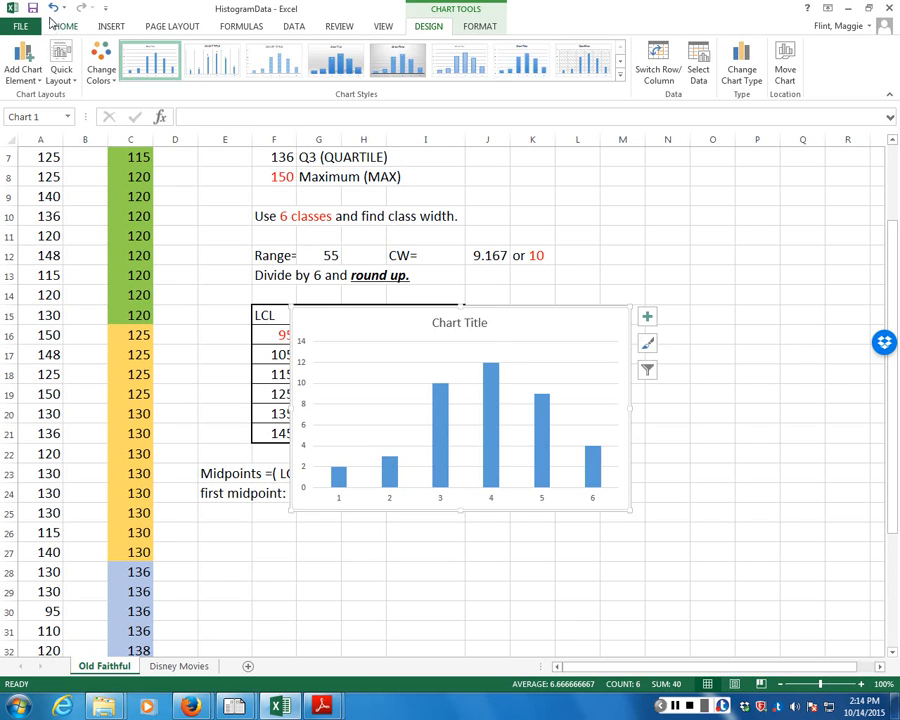
key("Delete")
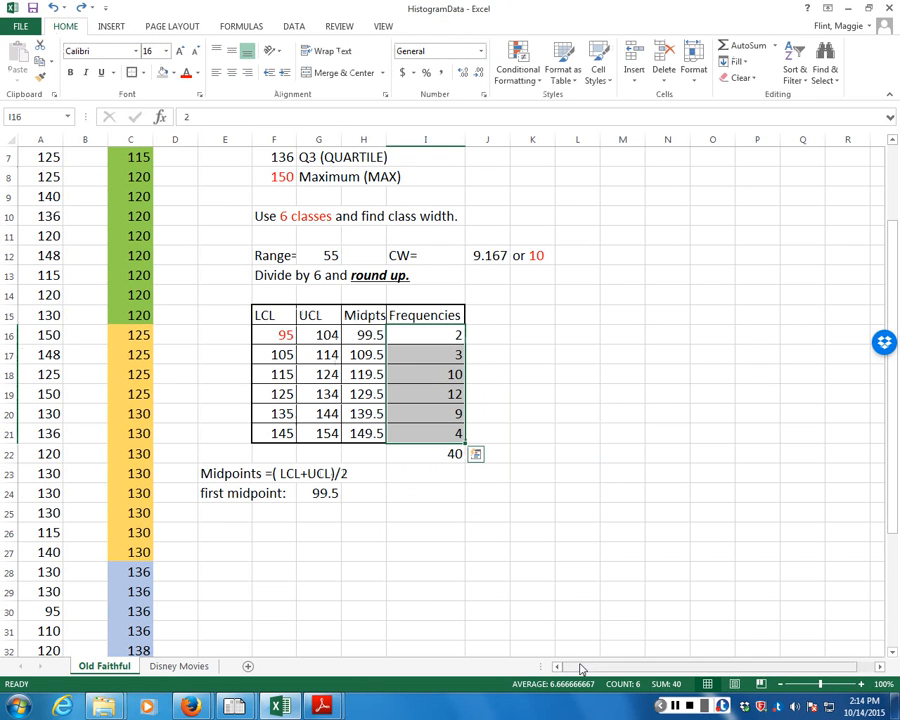
Insert a 2-D clustered column chart of the frequencies I16:I21 and move it beside the frequency table.
left_click(422, 336)
left_click_drag(422, 336, 418, 432)
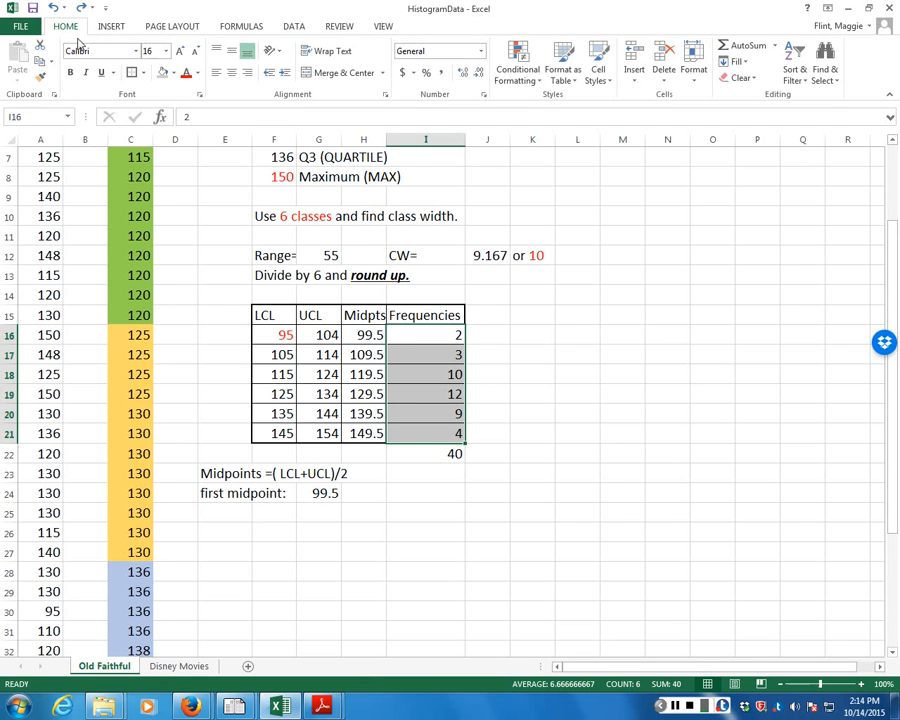
left_click(112, 27)
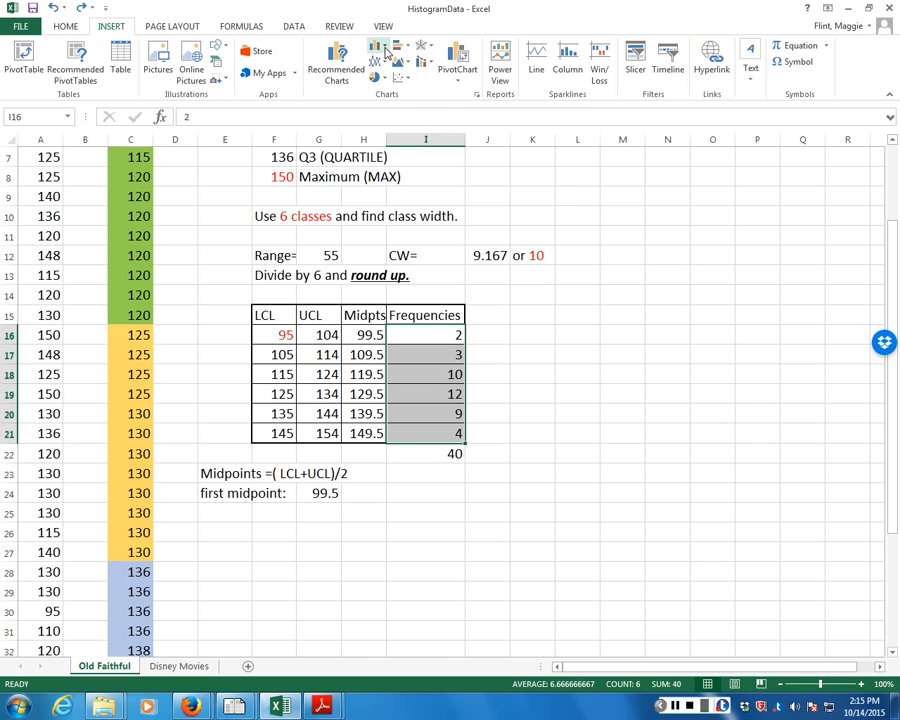
left_click(379, 47)
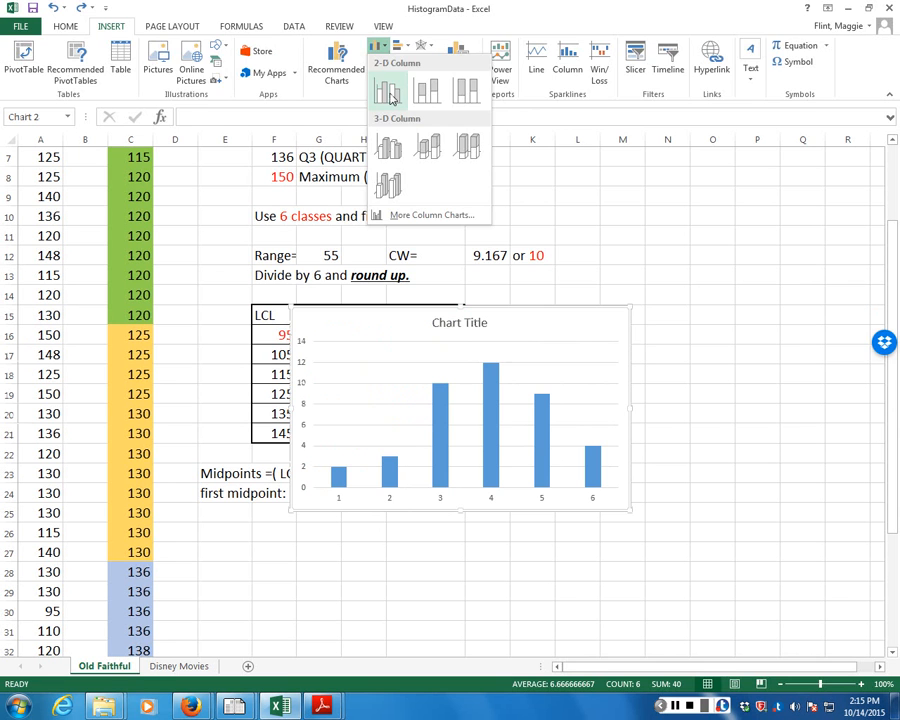
left_click(388, 90)
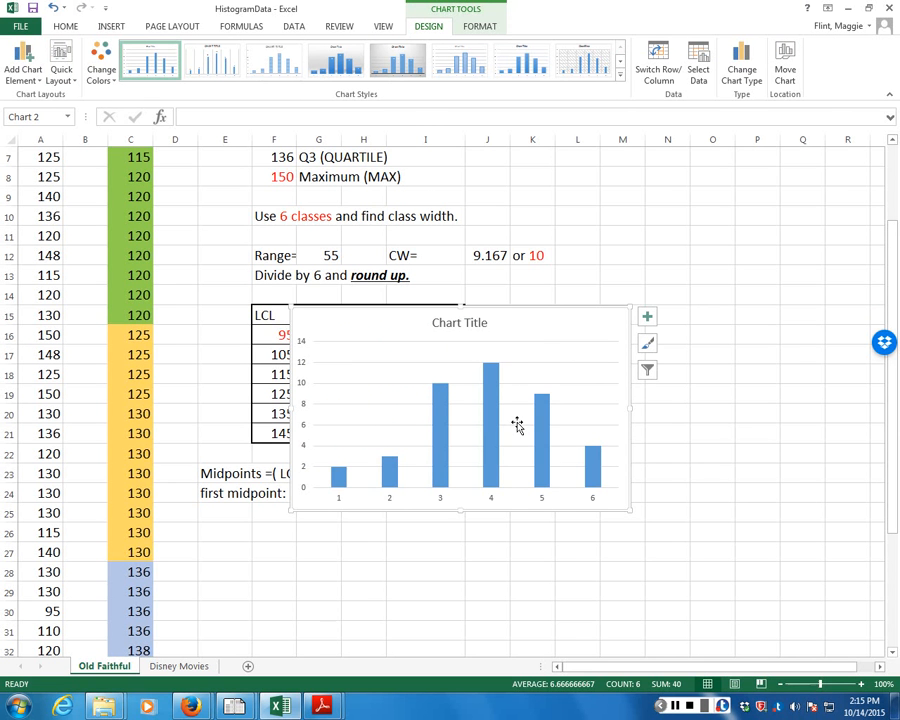
mouse_move(552, 315)
left_mouse_down()
mouse_move(663, 303)
mouse_move(697, 283)
mouse_move(749, 344)
mouse_move(737, 315)
left_mouse_up()
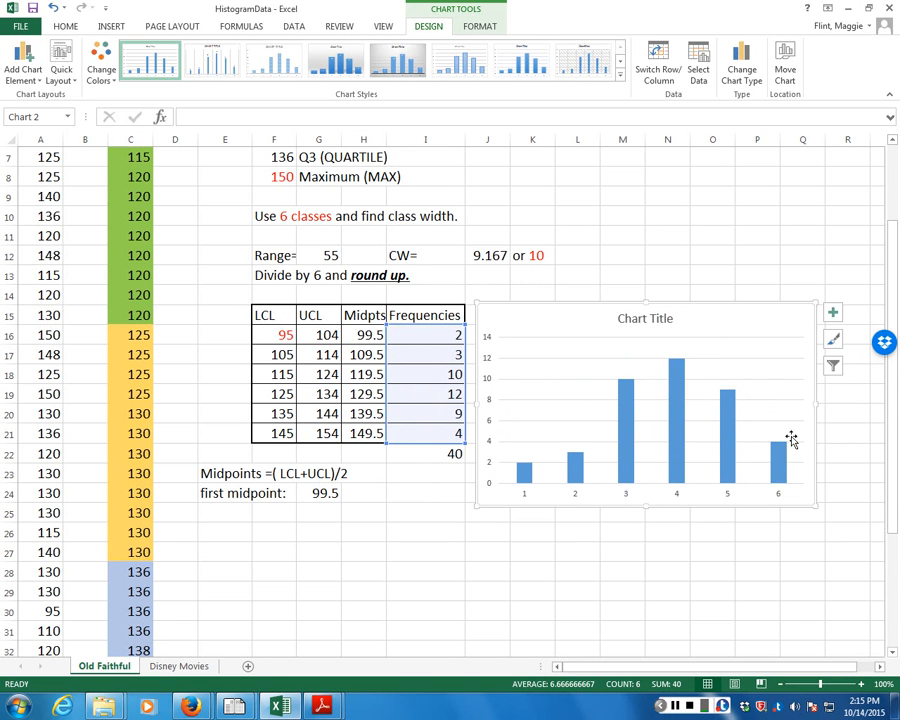
Enlarge the chart to about 5.67" high by 6.49" wide and set its text to font size 16.
left_click_drag(895, 272, 895, 355)
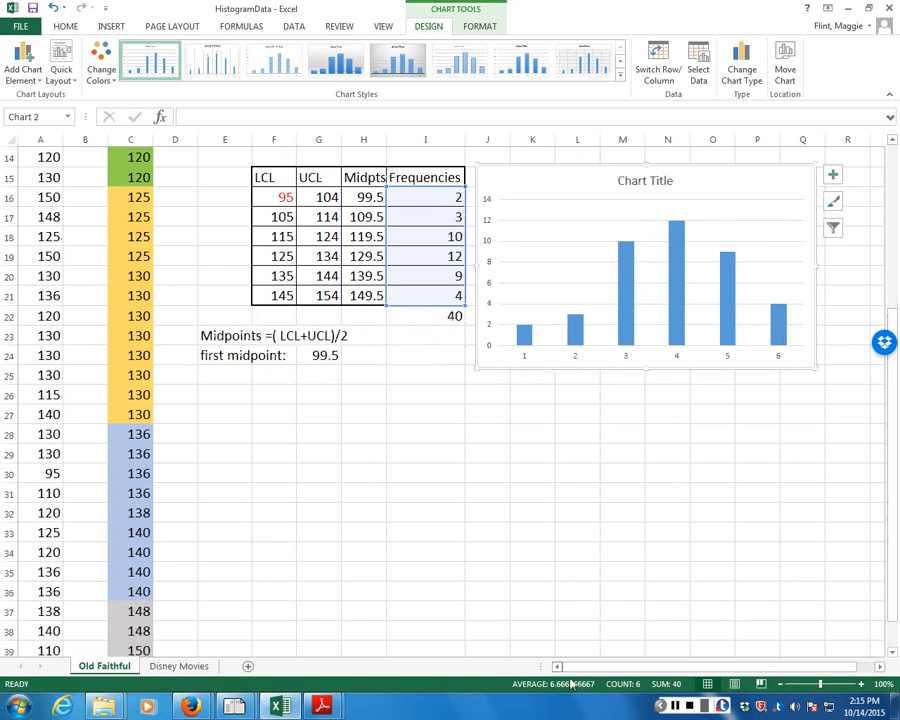
left_click_drag(640, 668, 668, 676)
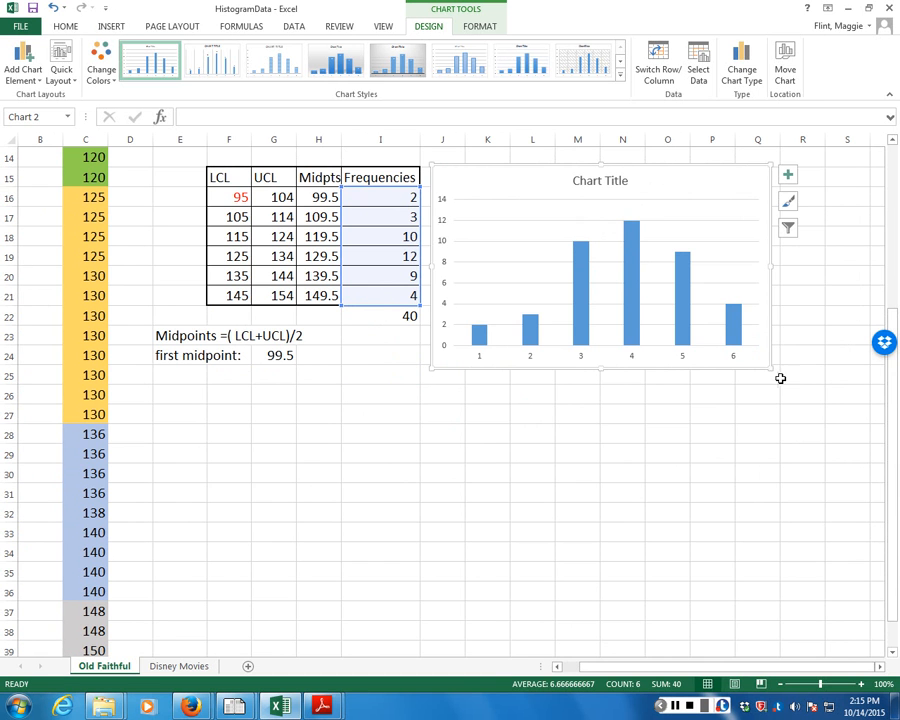
left_click_drag(770, 370, 869, 547)
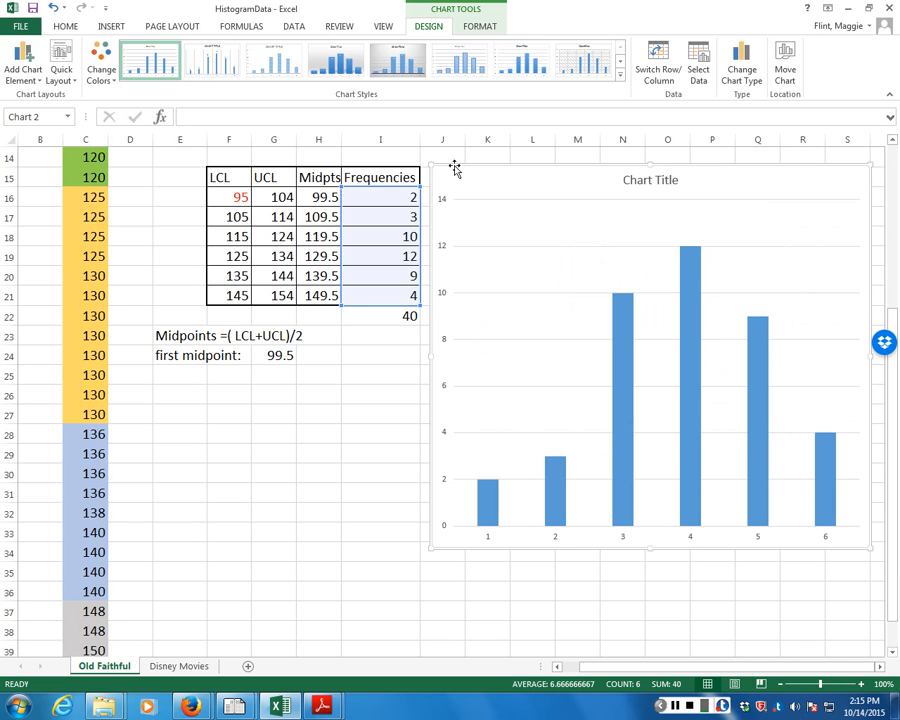
left_click(46, 27)
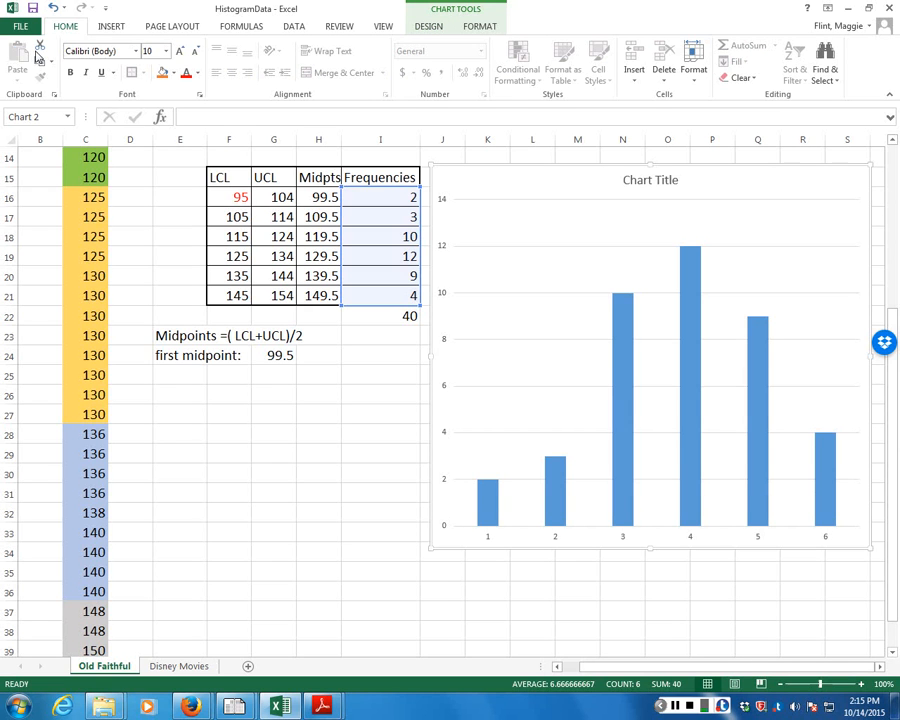
left_click(167, 52)
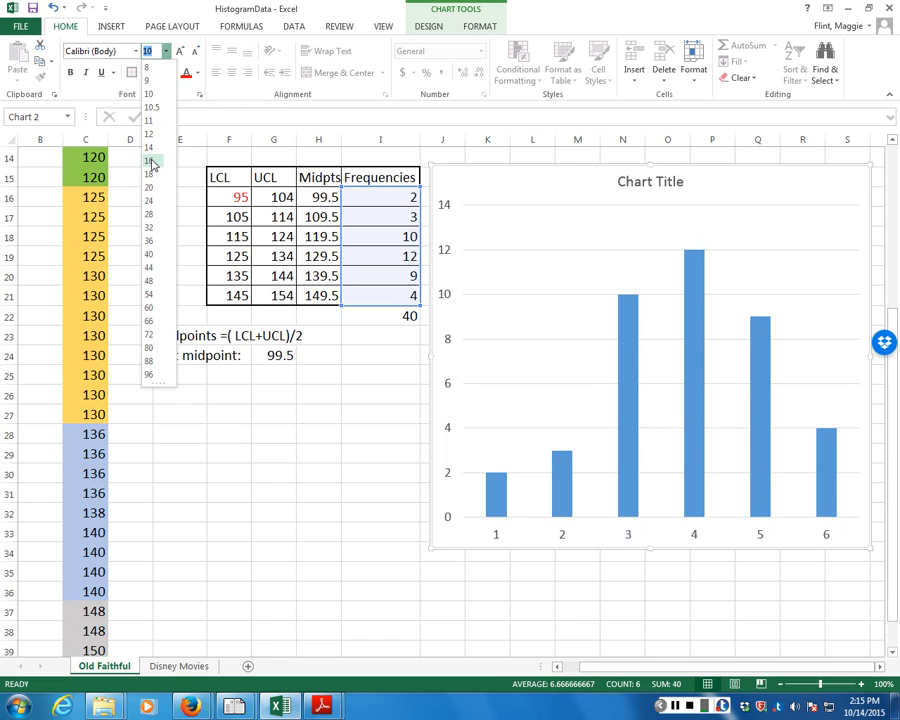
left_click(150, 161)
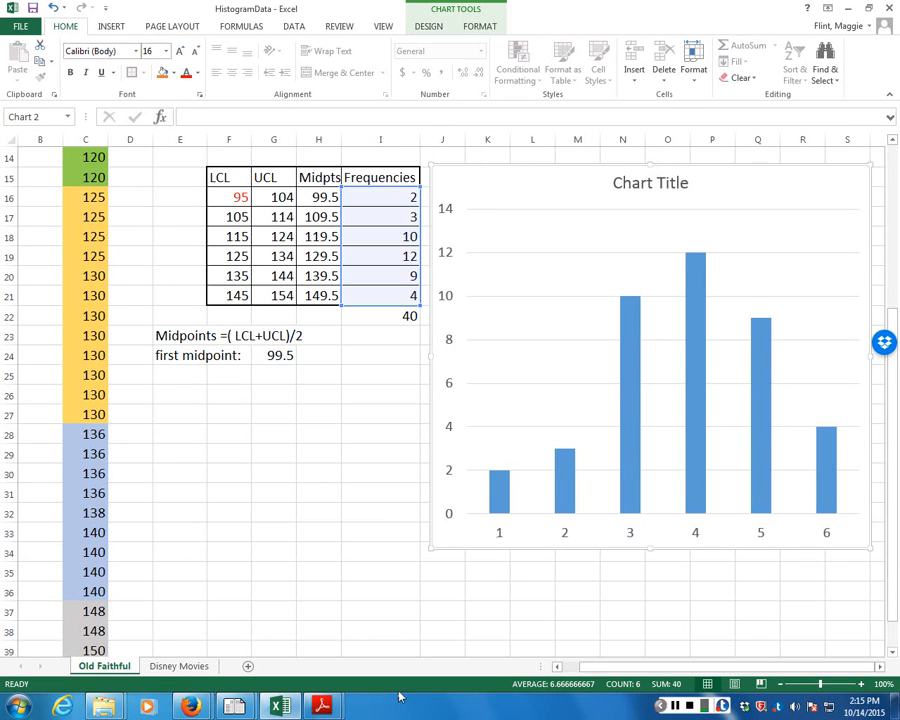
left_click_drag(717, 669, 745, 671)
left_click(879, 666)
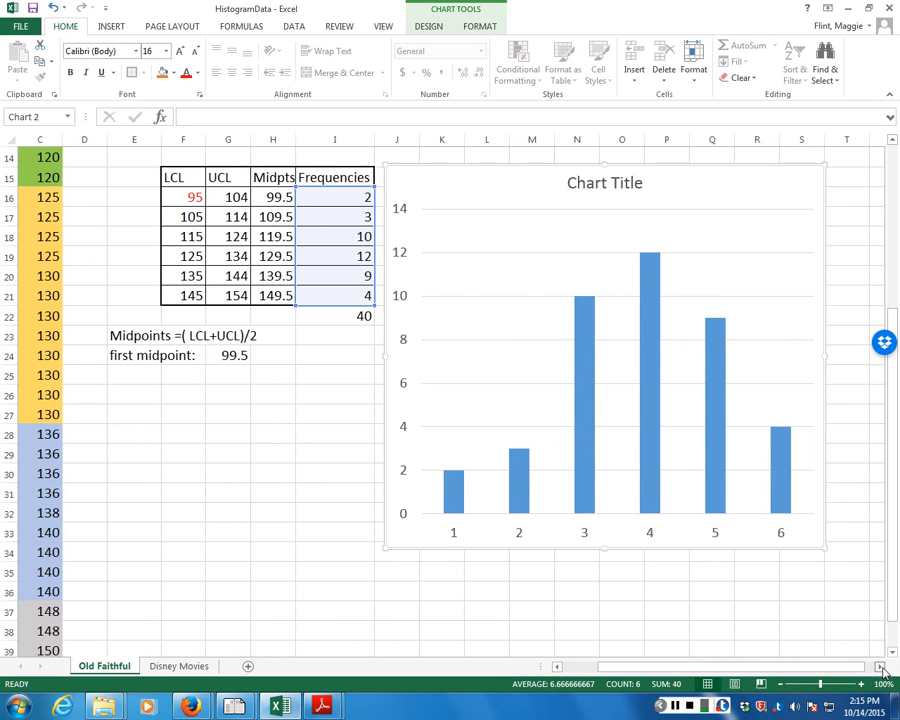
double_click(879, 666)
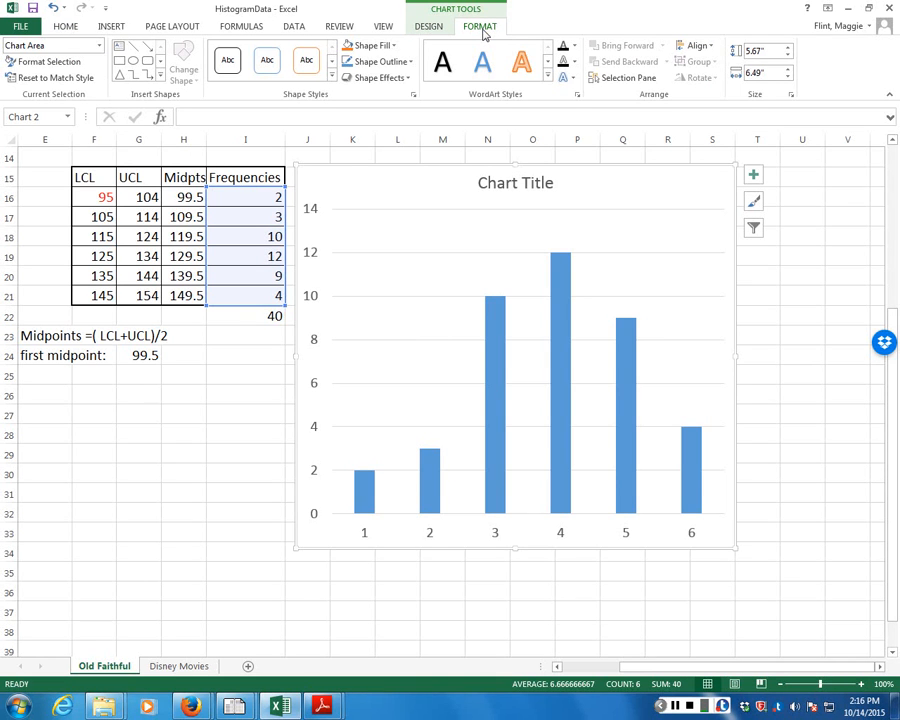
left_click(424, 26)
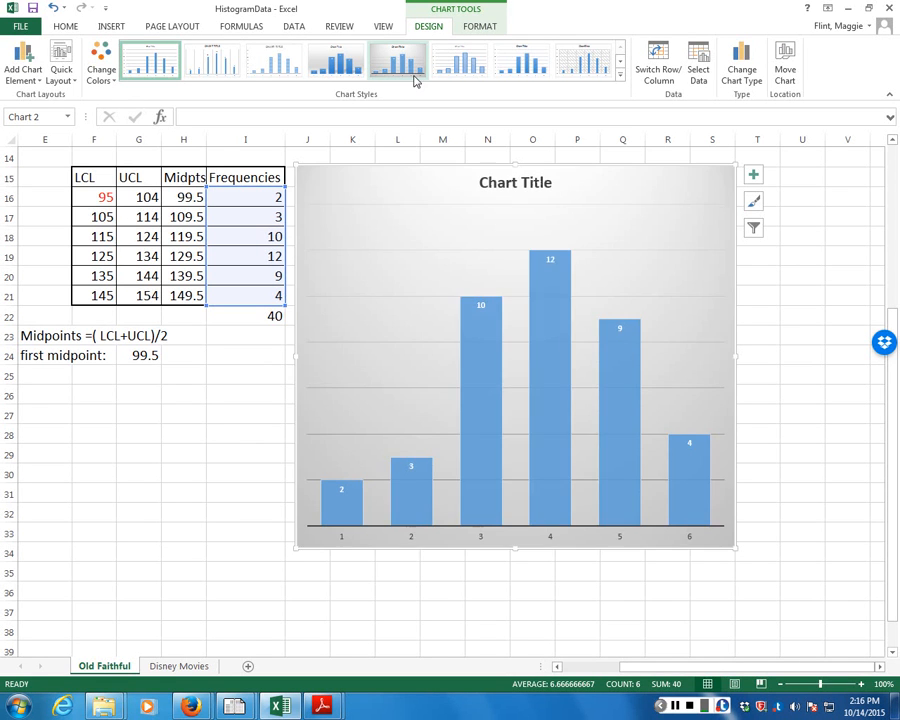
left_click(479, 27)
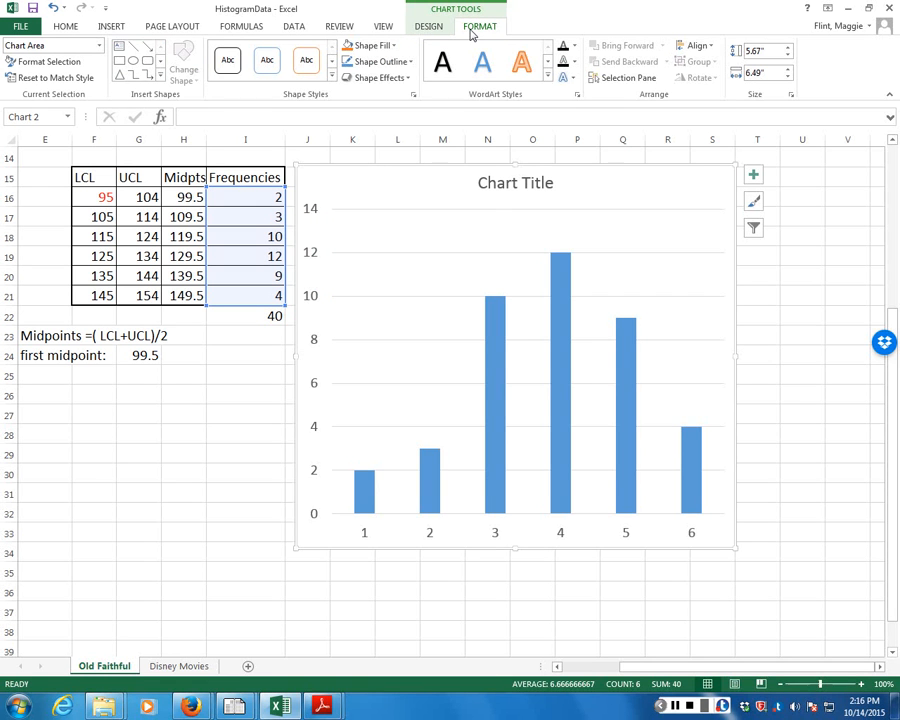
left_click(99, 46)
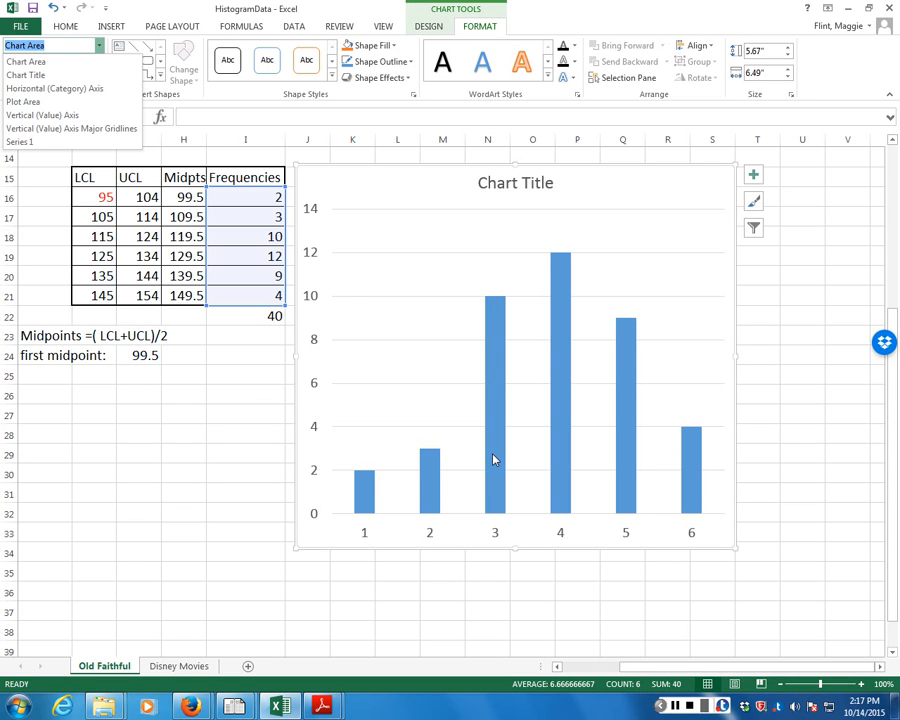
Set the gap width of the chart's column series to 0%.
right_click(493, 356)
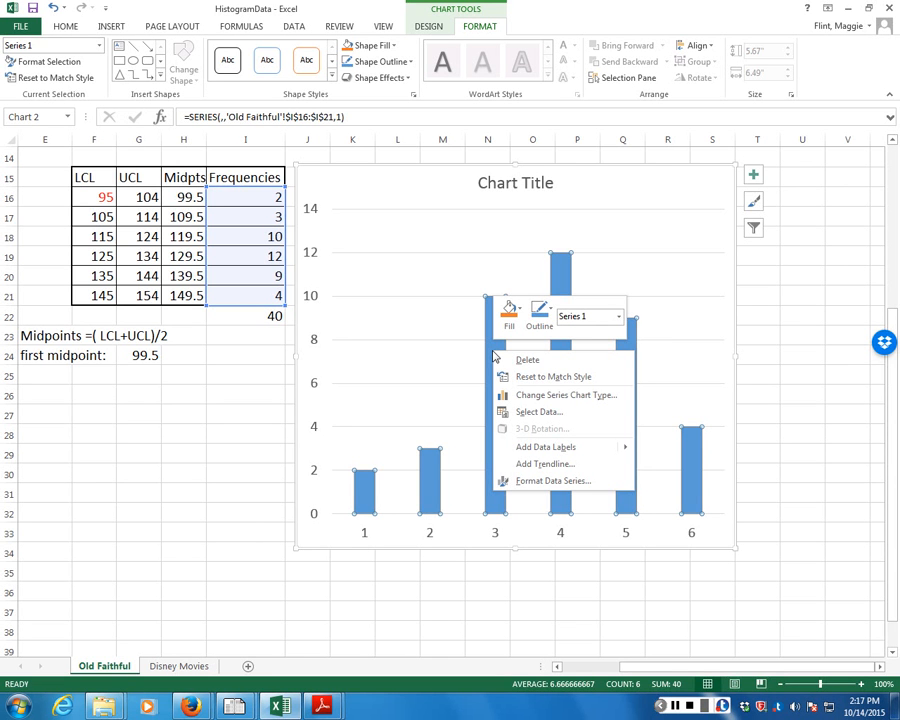
left_click(553, 481)
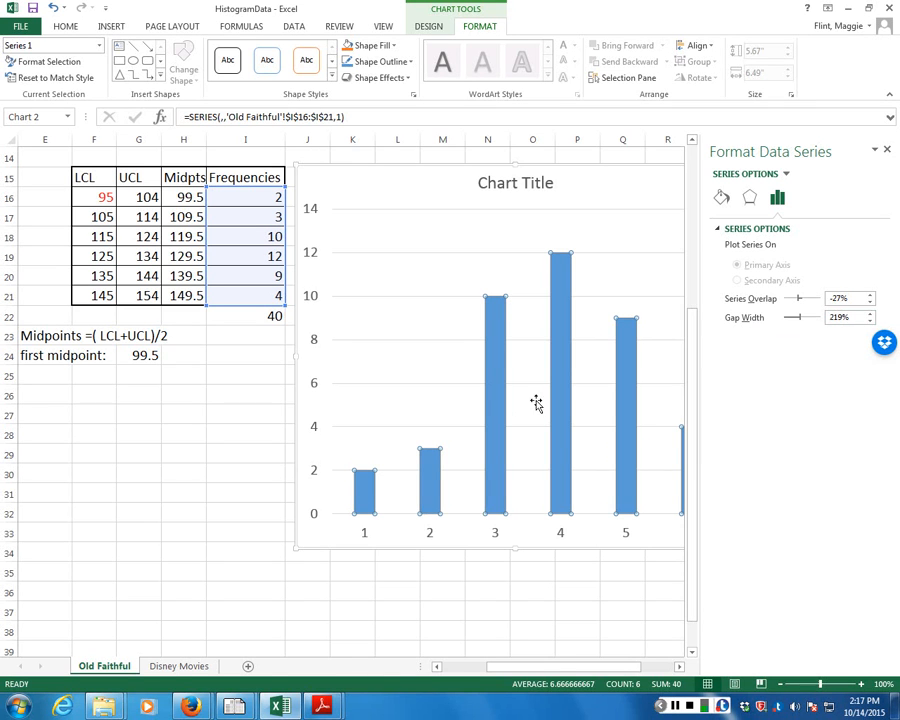
mouse_move(551, 418)
left_click_drag(845, 317, 829, 317)
type("0%")
key("Return")
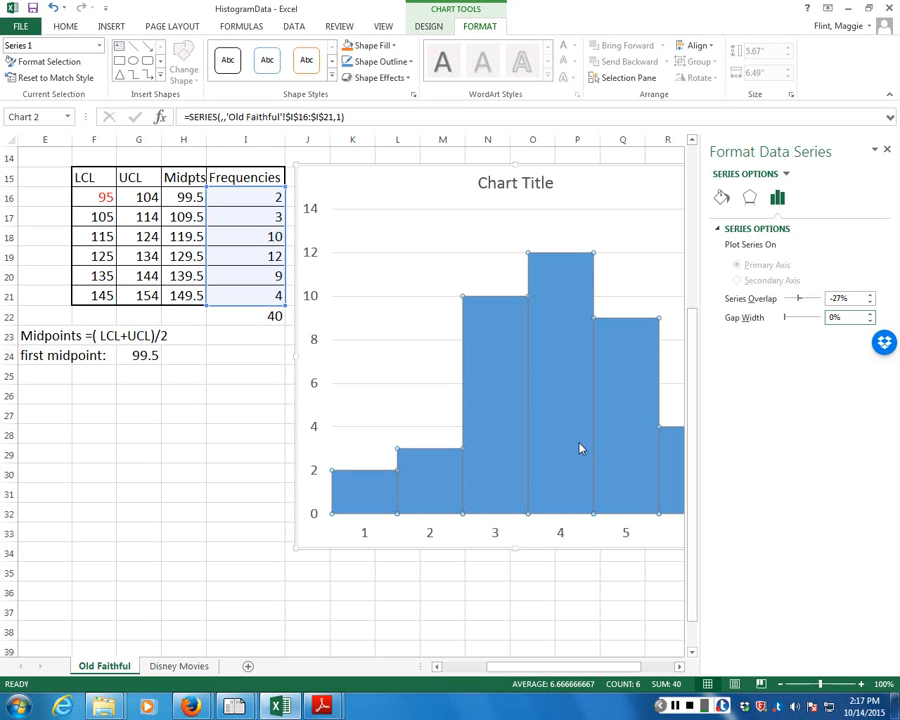
mouse_move(579, 448)
left_click(306, 582)
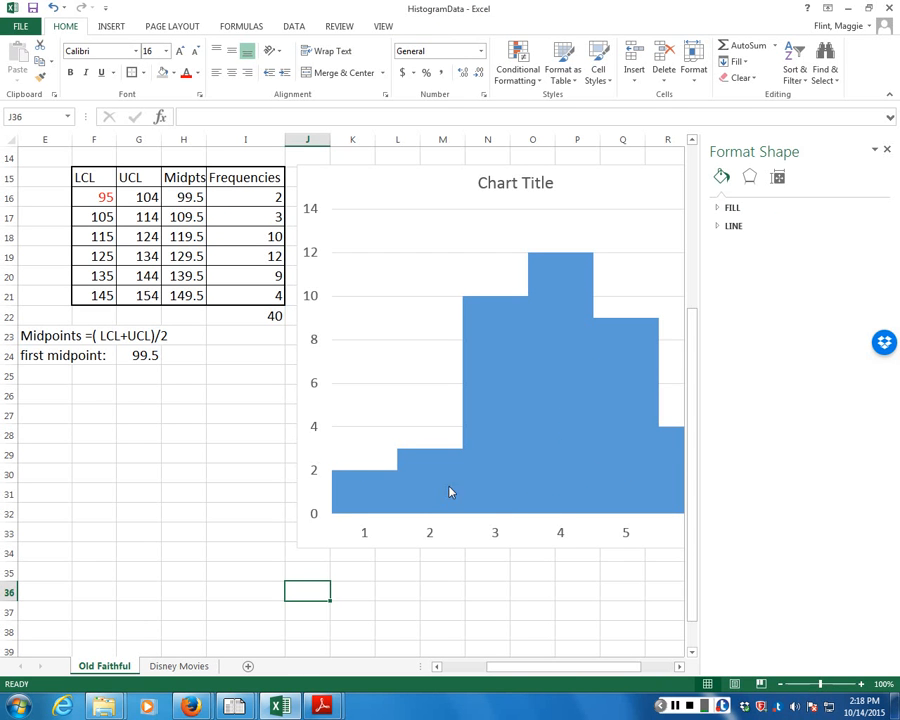
Format the chart's major horizontal gridlines as solid black lines.
mouse_move(569, 371)
left_click(733, 227)
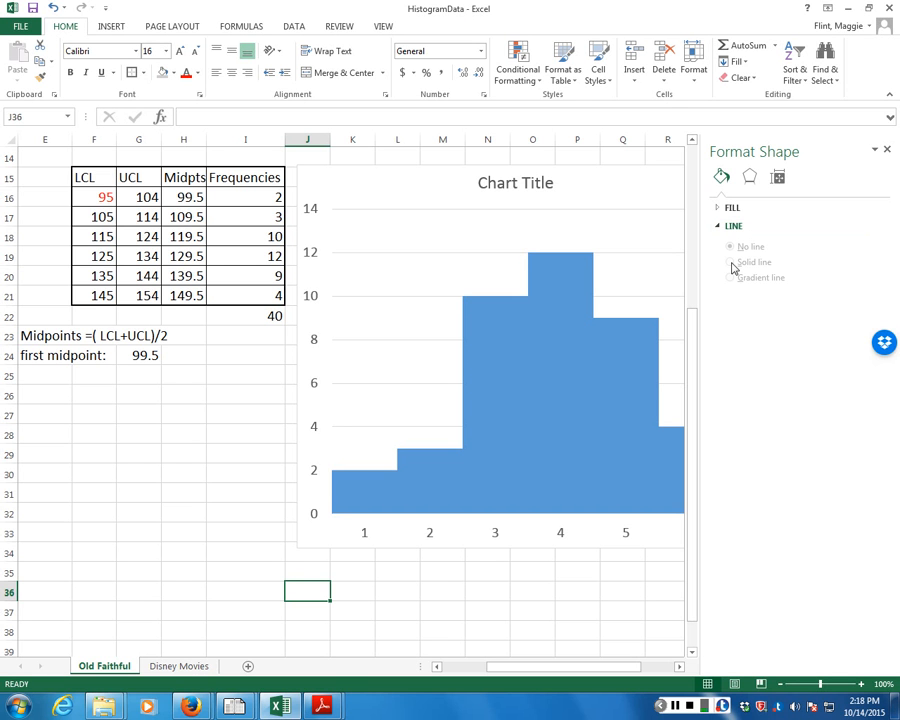
left_click(720, 228)
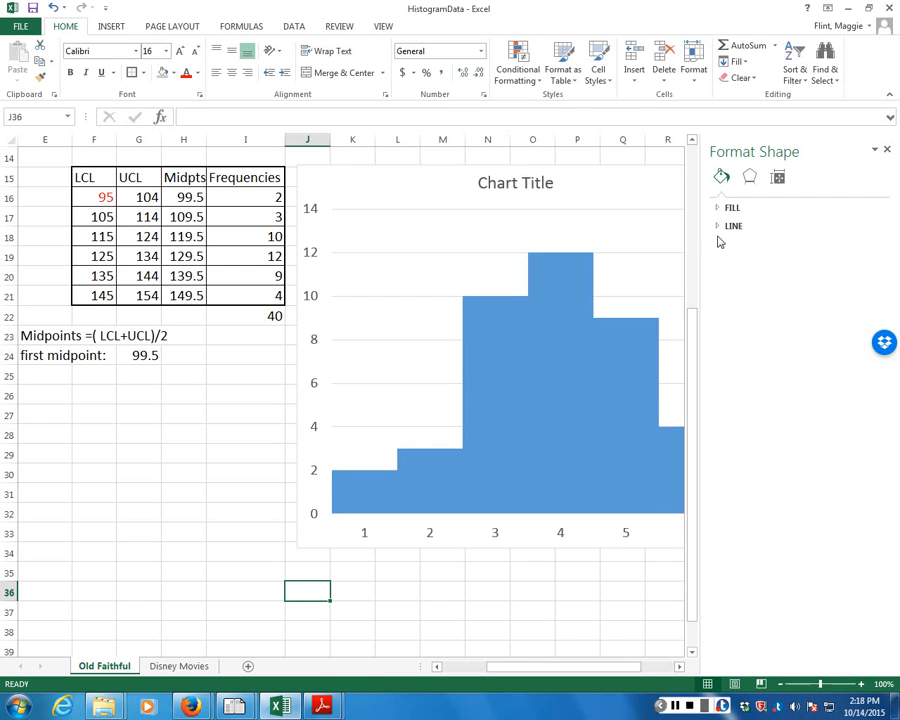
left_click(339, 298)
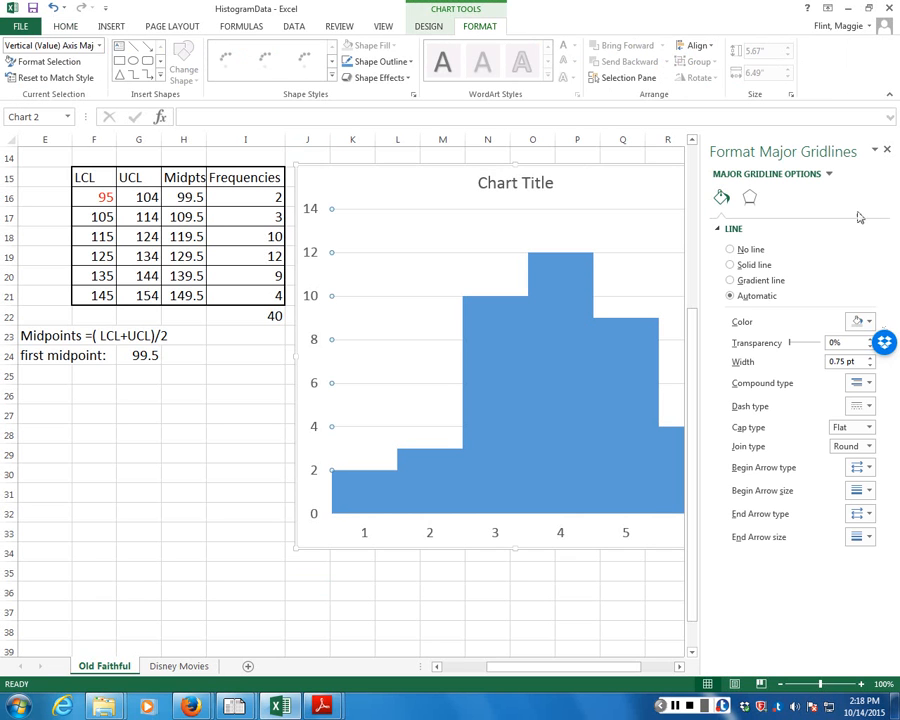
left_click(731, 265)
left_click(862, 321)
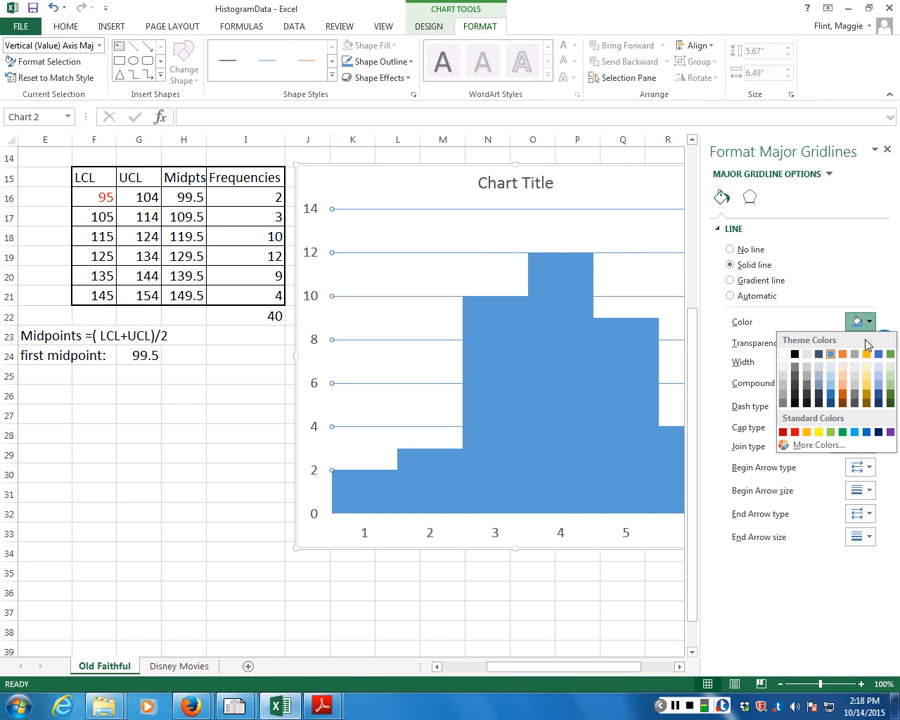
left_click(795, 355)
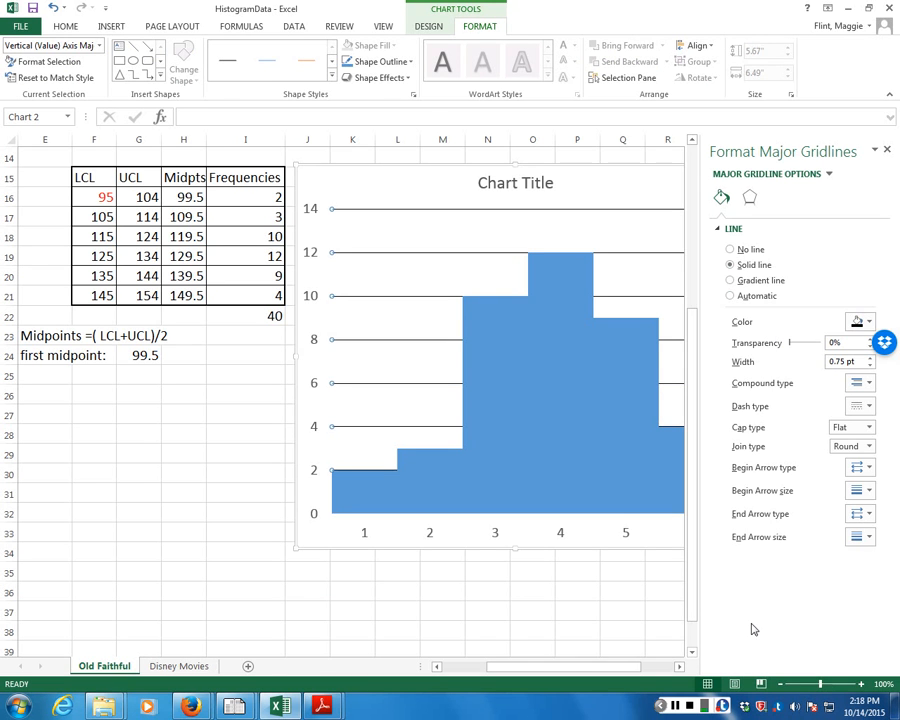
Give the histogram's column series a solid black border.
left_click(566, 365)
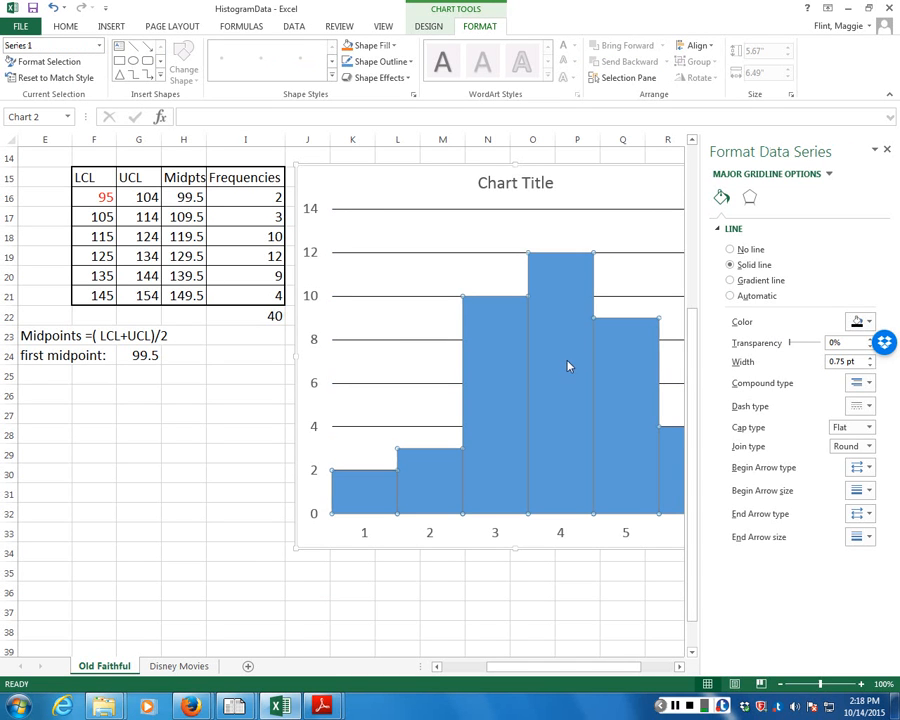
left_click(731, 284)
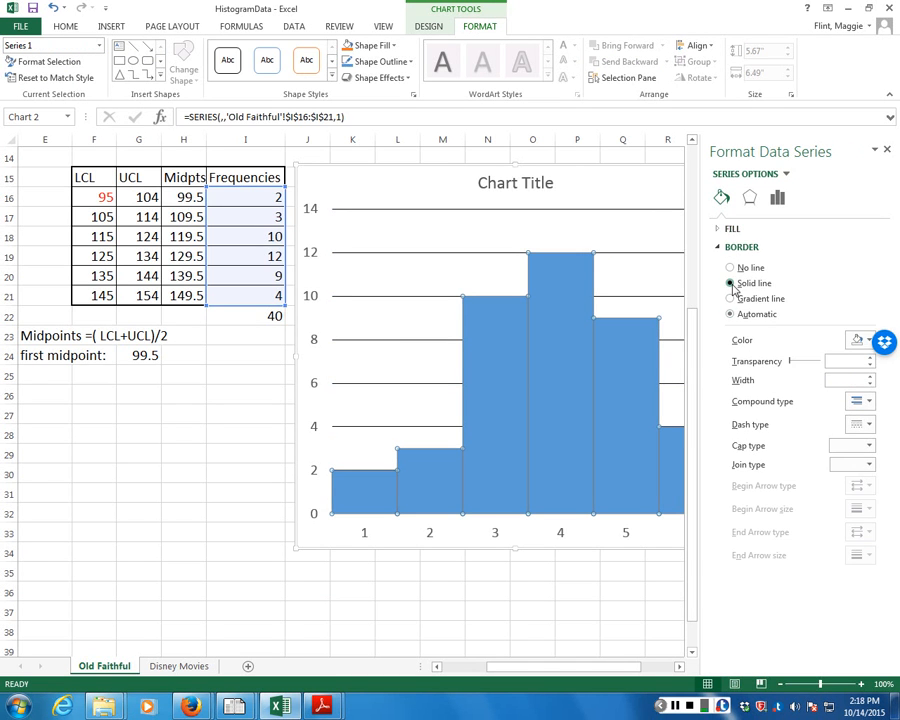
left_click(864, 341)
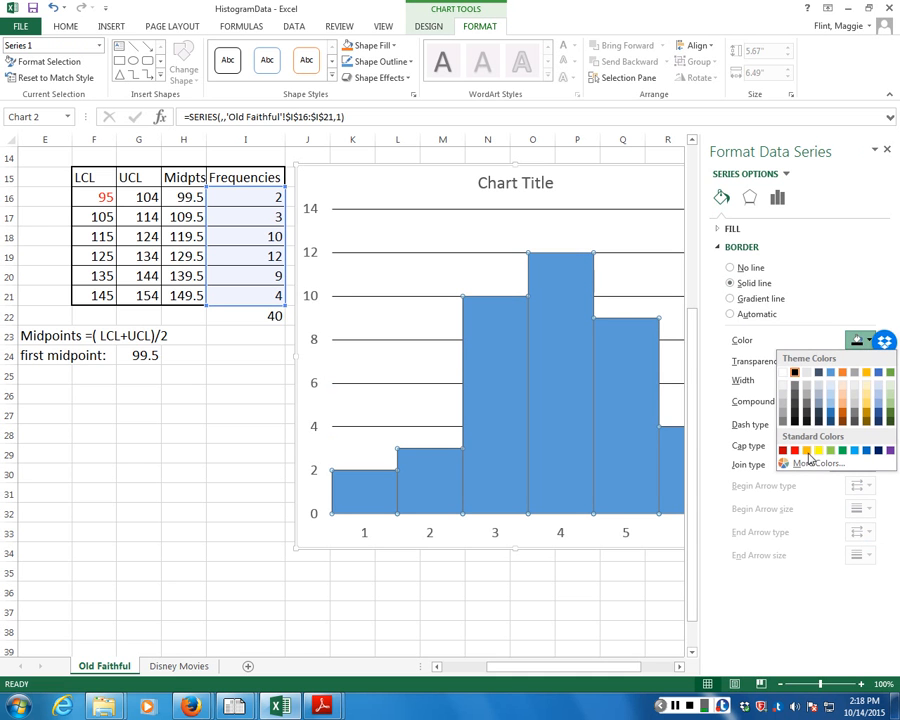
left_click(797, 390)
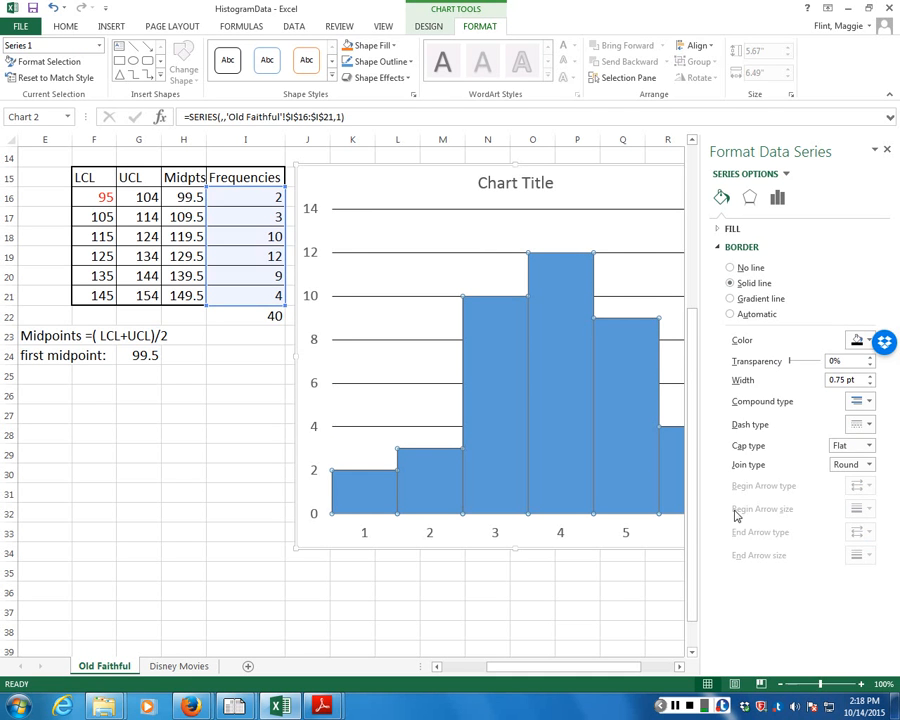
left_click(528, 593)
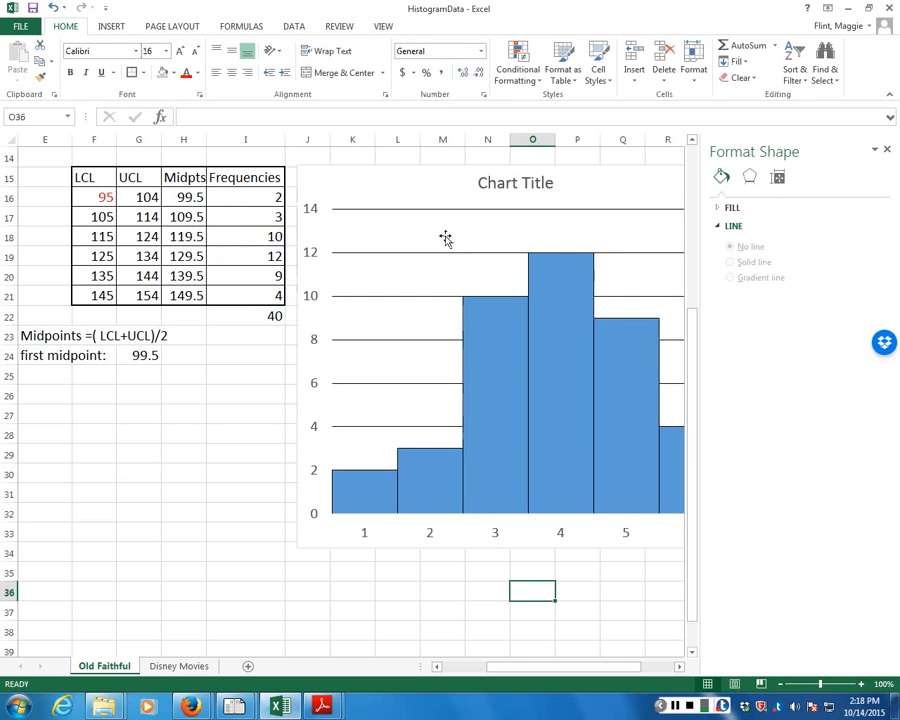
left_click(208, 512)
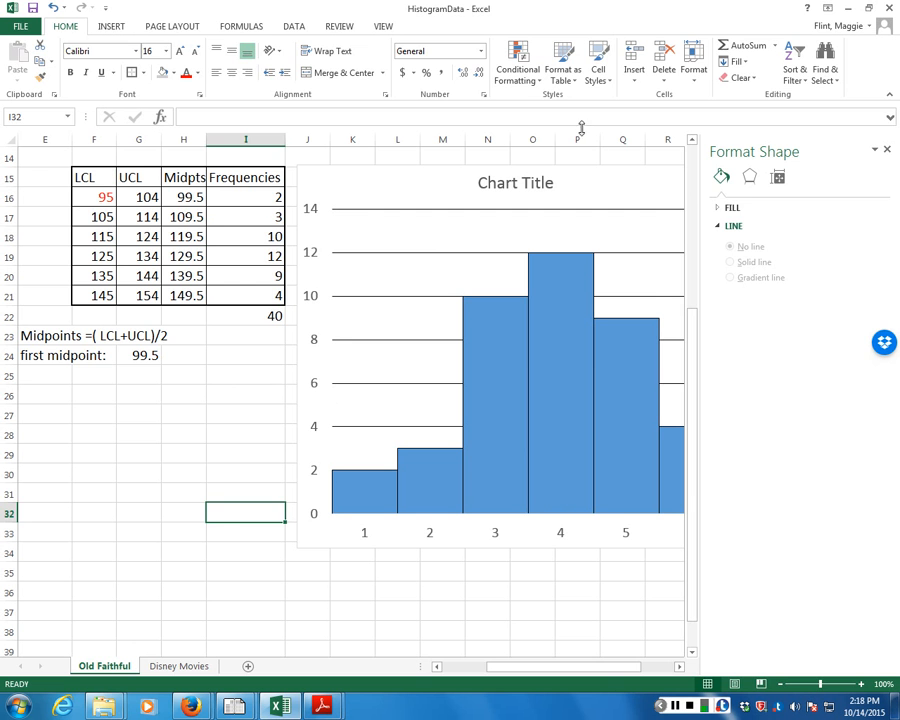
Add a primary horizontal axis title to the chart reading "Length of Eruptions (minutes)".
left_click(350, 187)
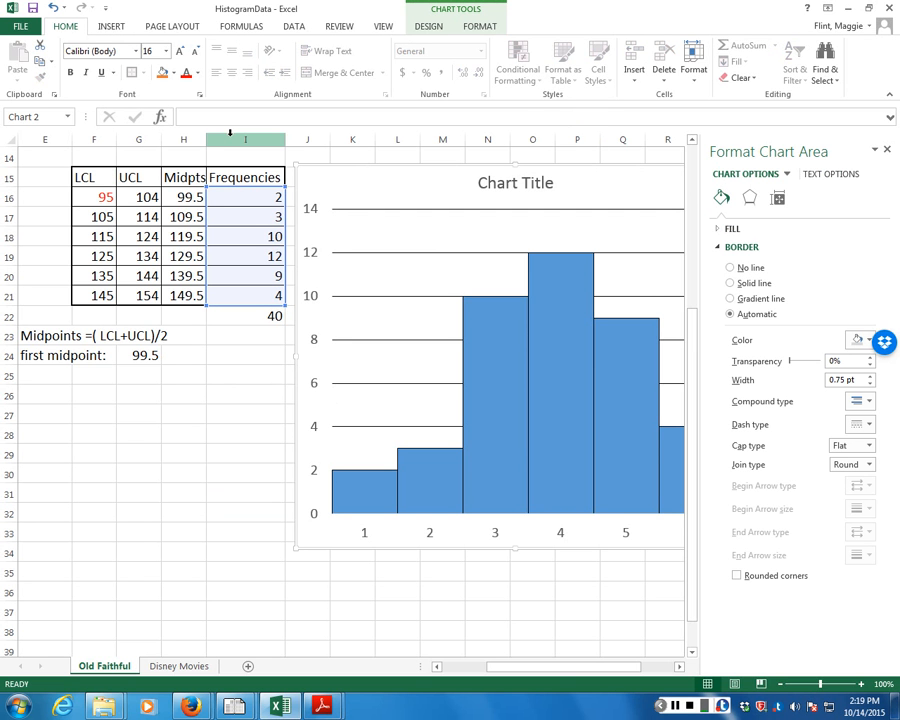
left_click(431, 28)
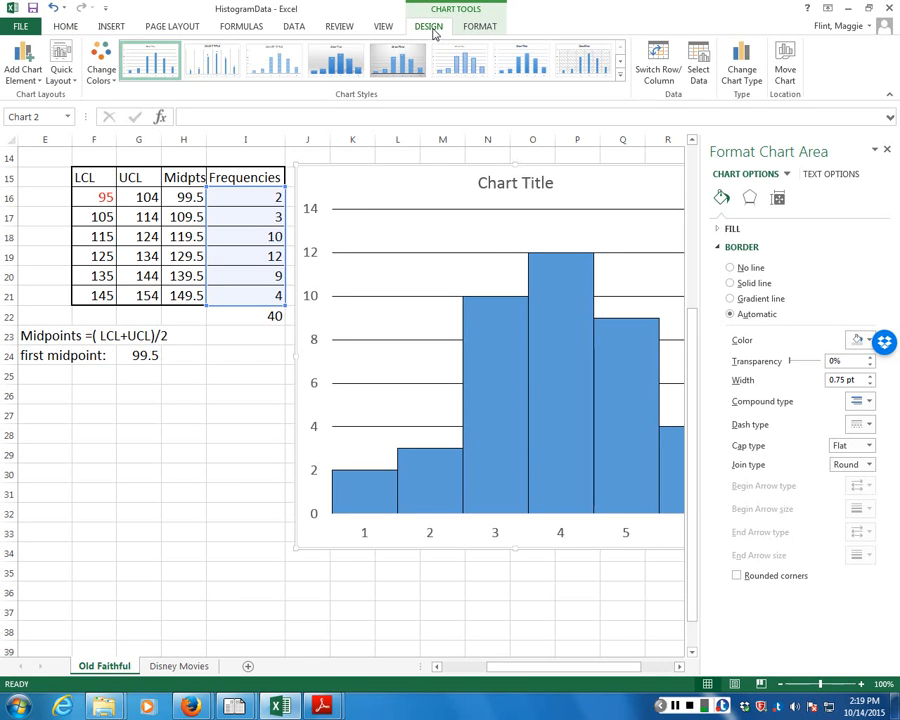
left_click(33, 62)
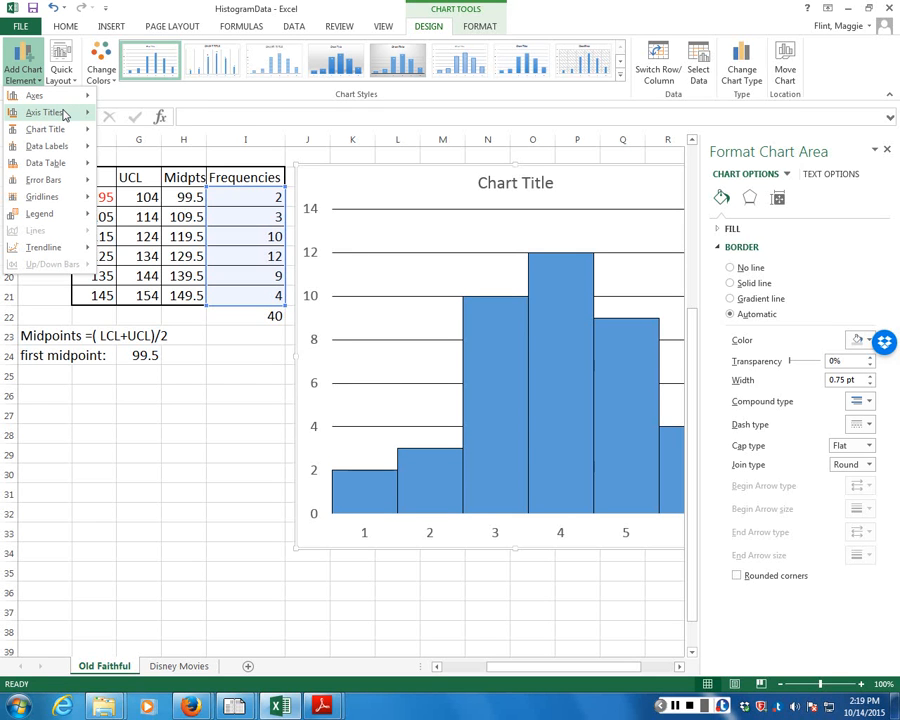
mouse_move(55, 117)
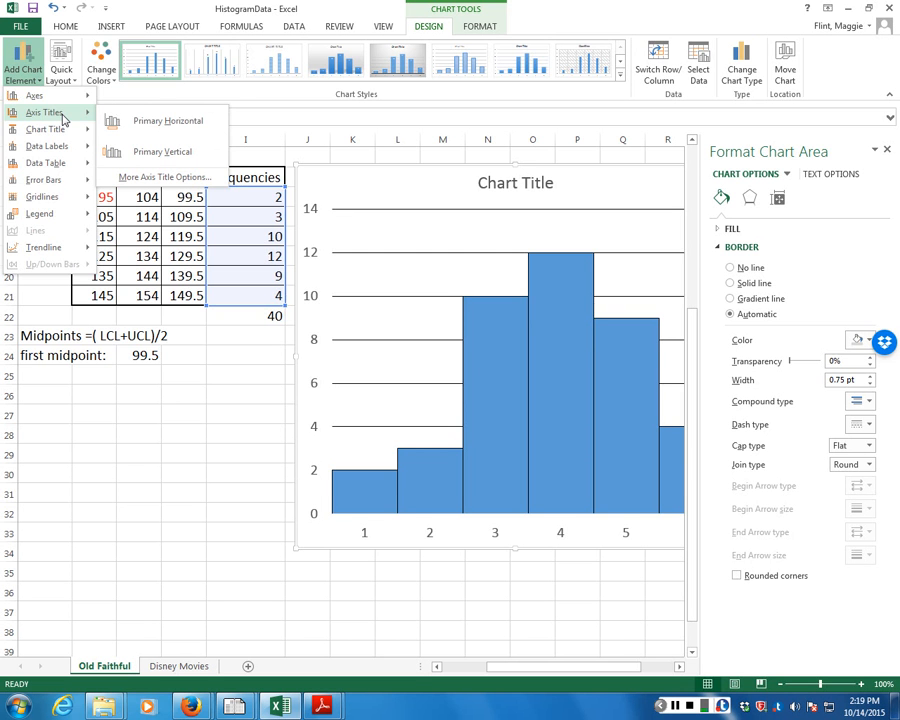
left_click(136, 127)
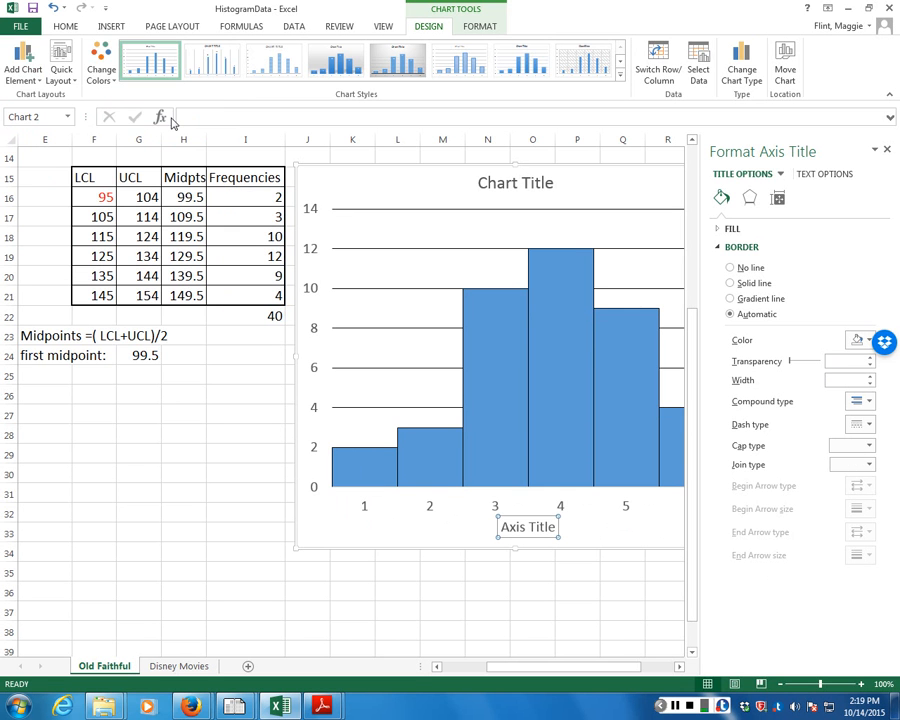
left_click(209, 118)
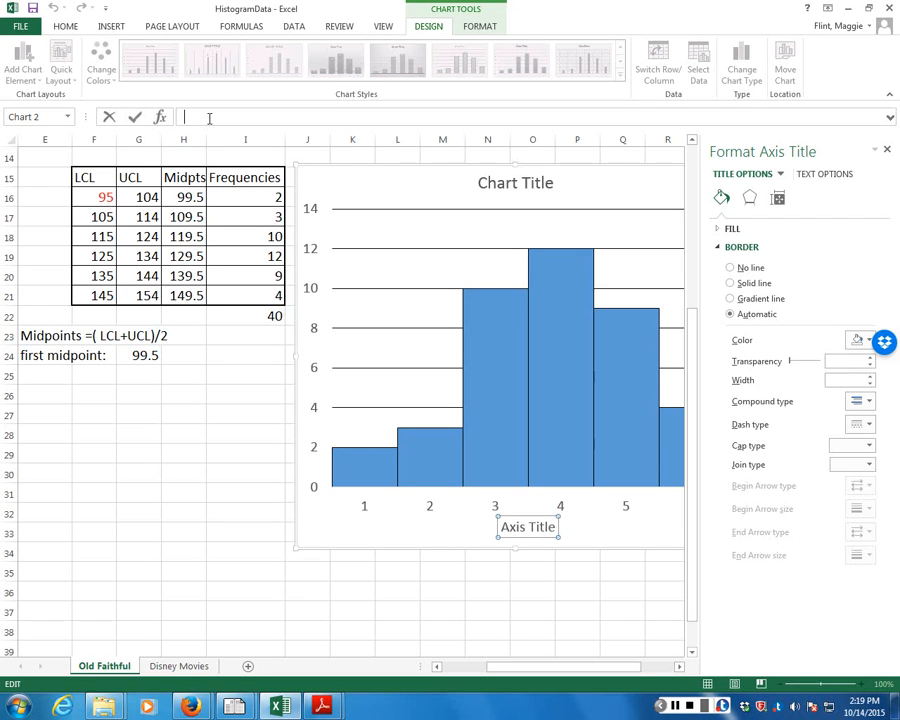
type("Length of Eruptions (minutes)")
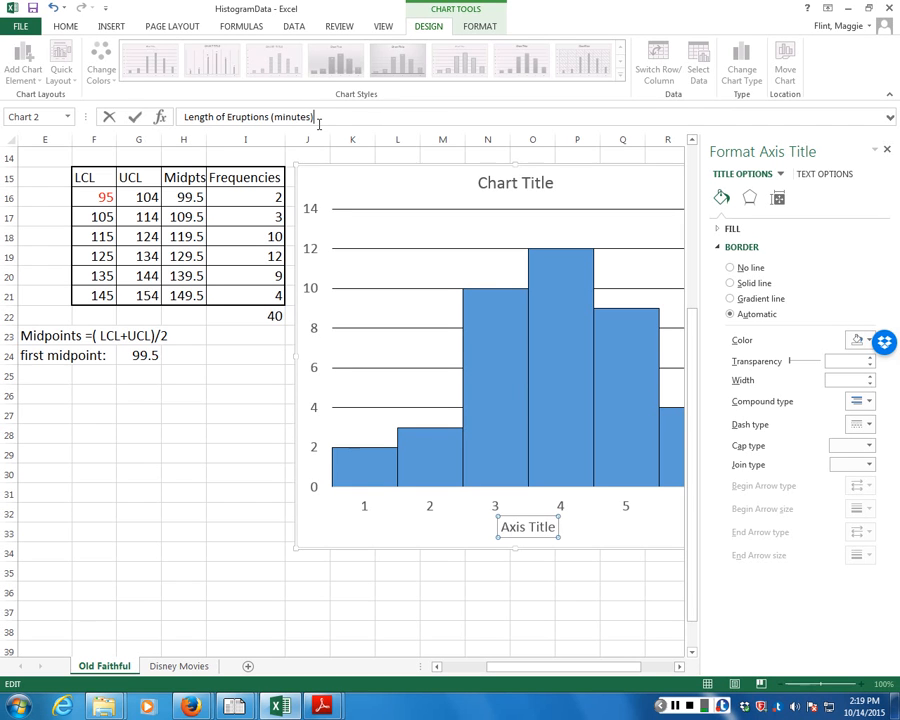
key("Return")
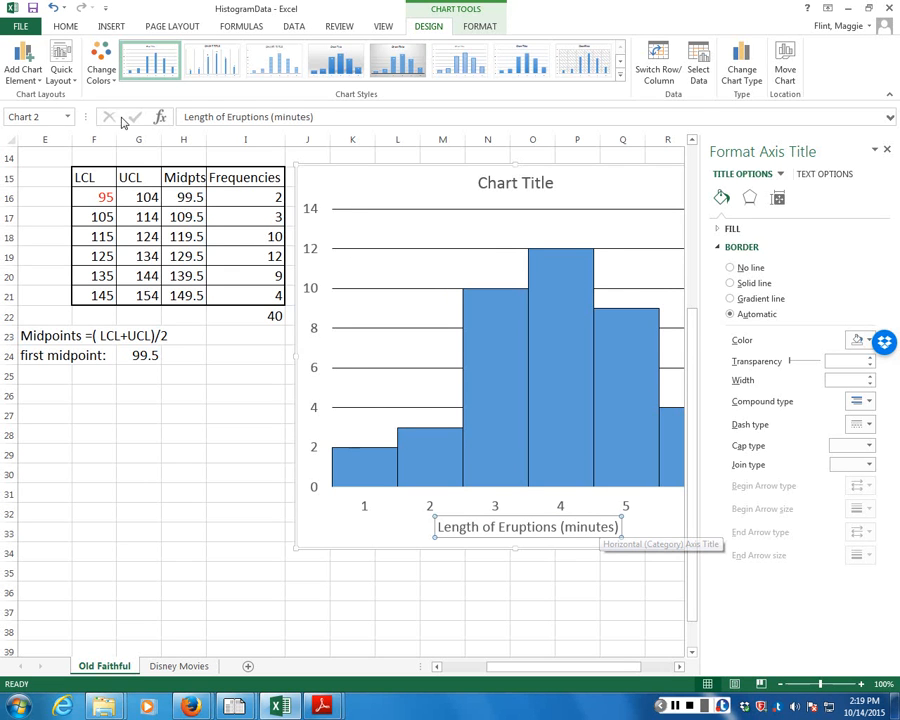
Add a primary vertical axis title to the chart reading "frequency".
left_click(30, 58)
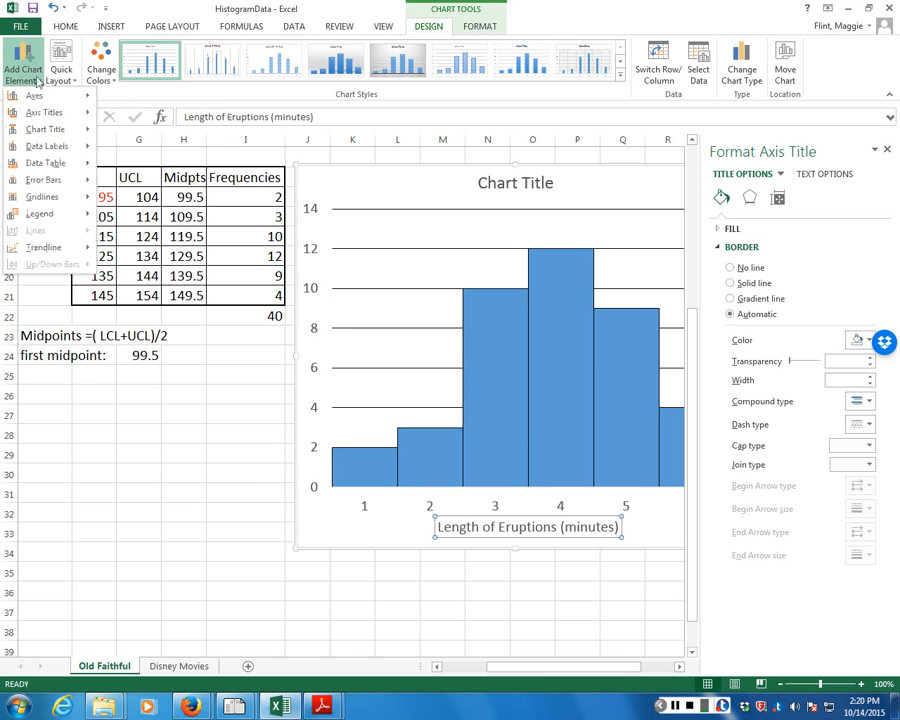
mouse_move(60, 112)
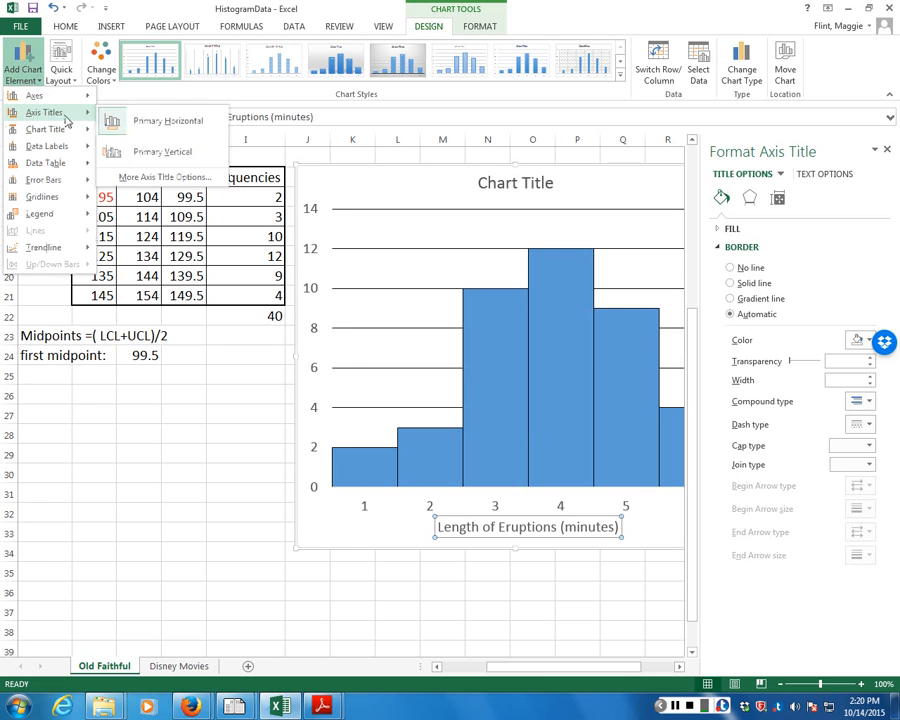
left_click(151, 155)
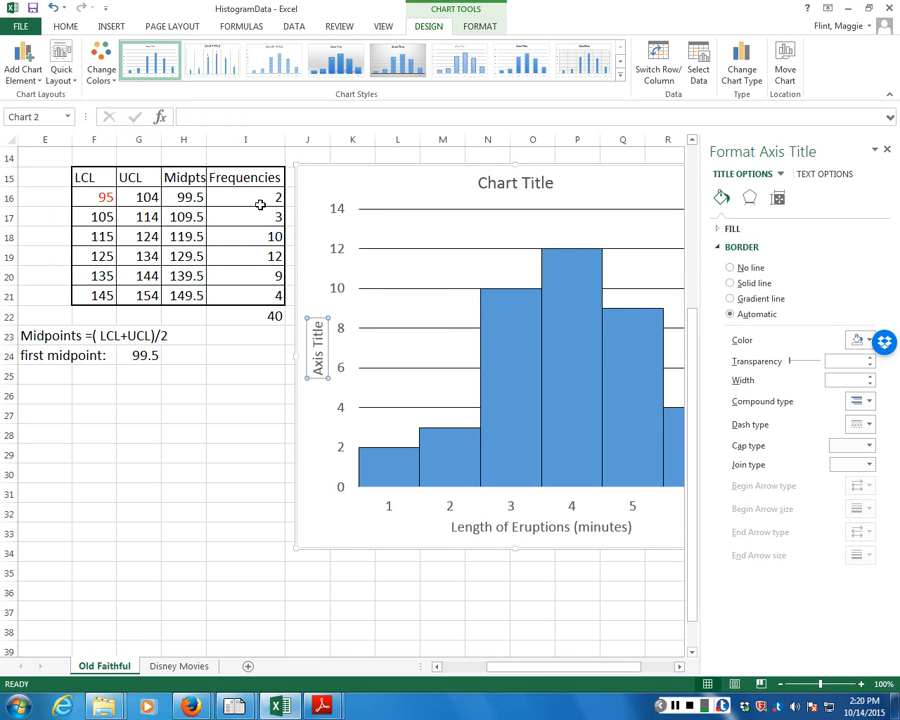
left_click(239, 116)
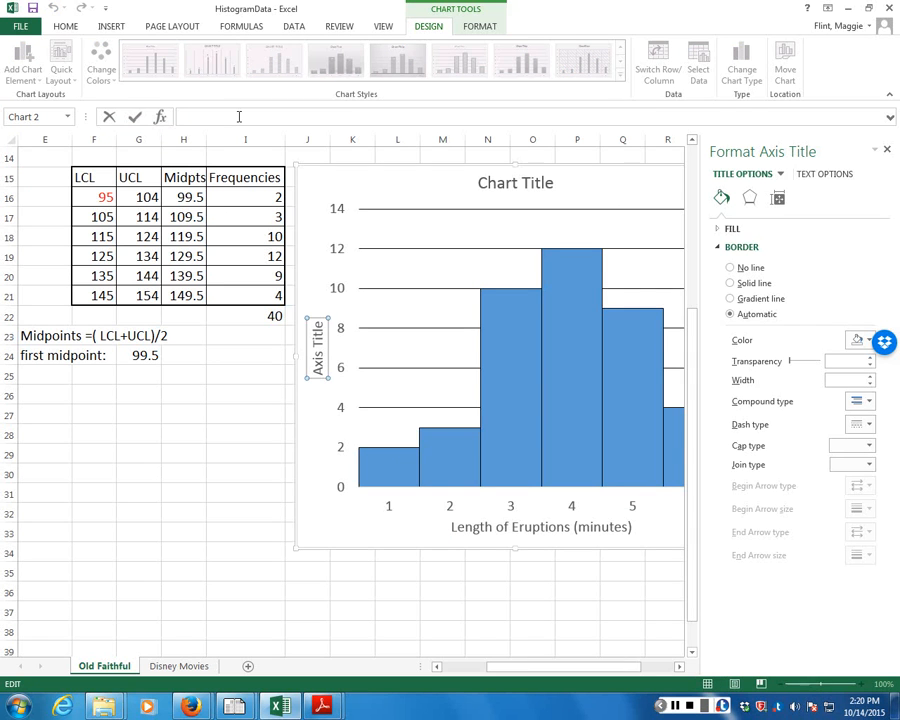
type("frequency")
key("Return")
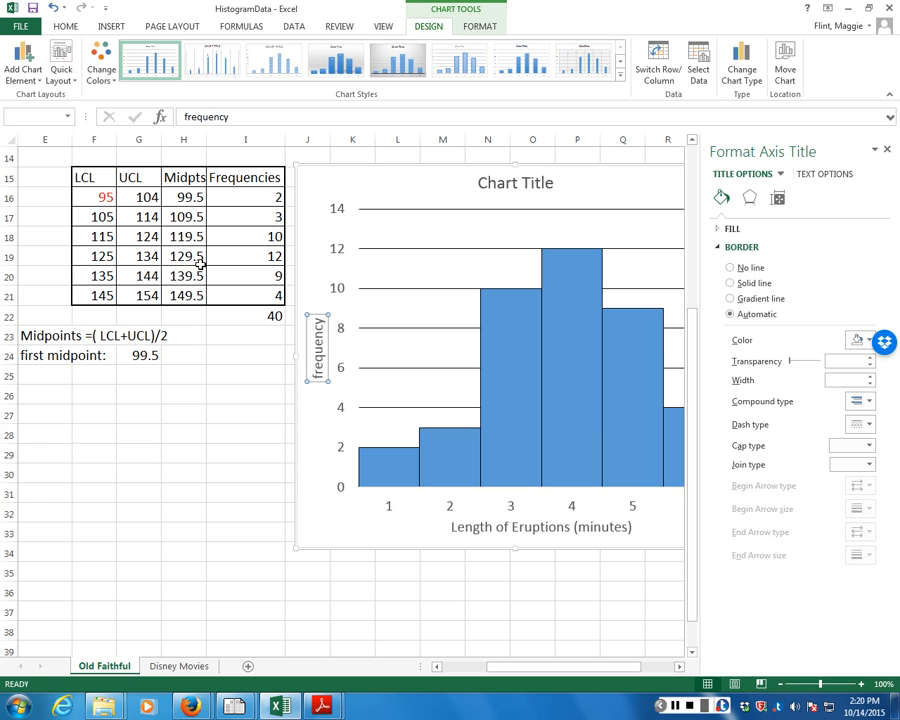
Set the title above the chart to "Old Faithful Eruption Times".
left_click(37, 82)
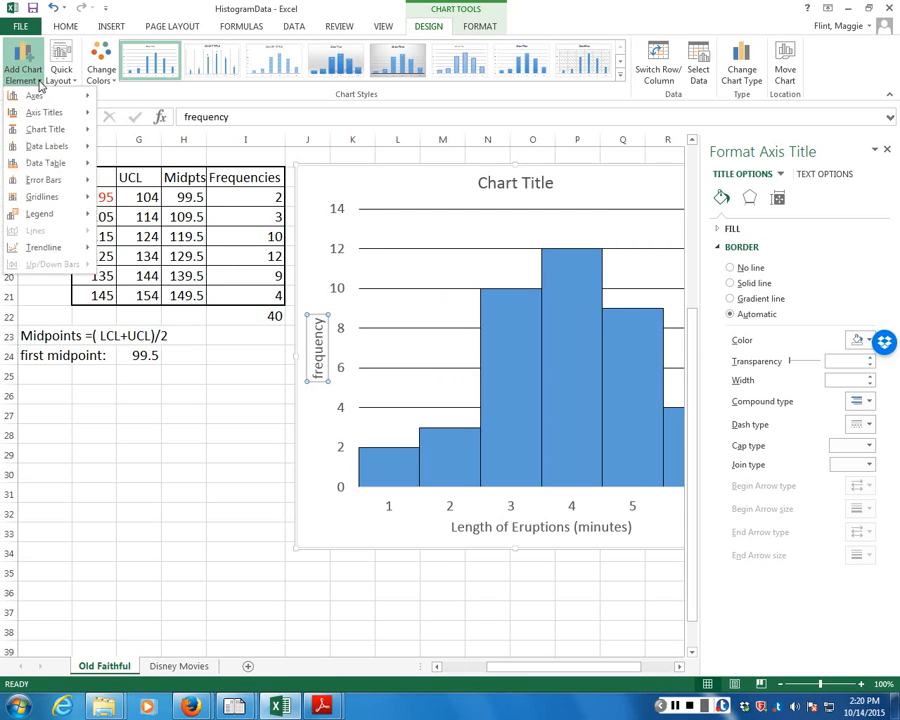
mouse_move(55, 128)
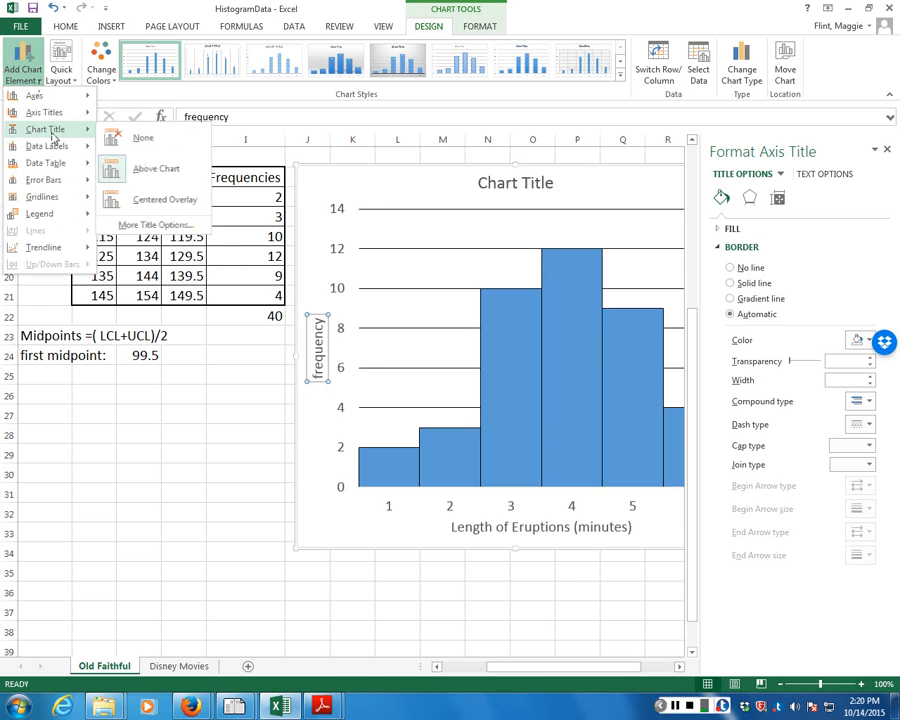
left_click(148, 168)
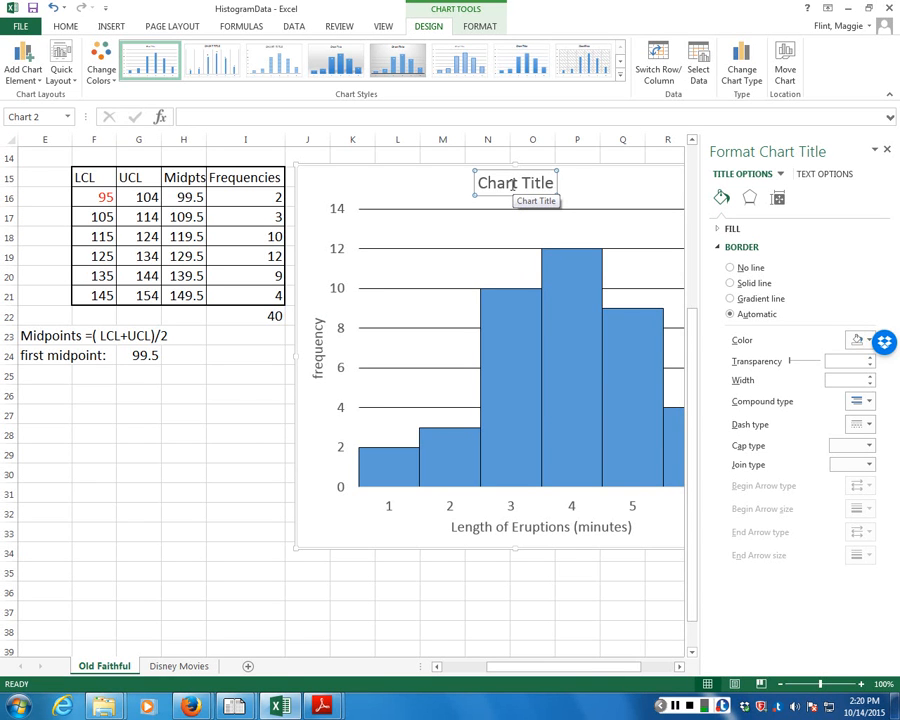
type("Old")
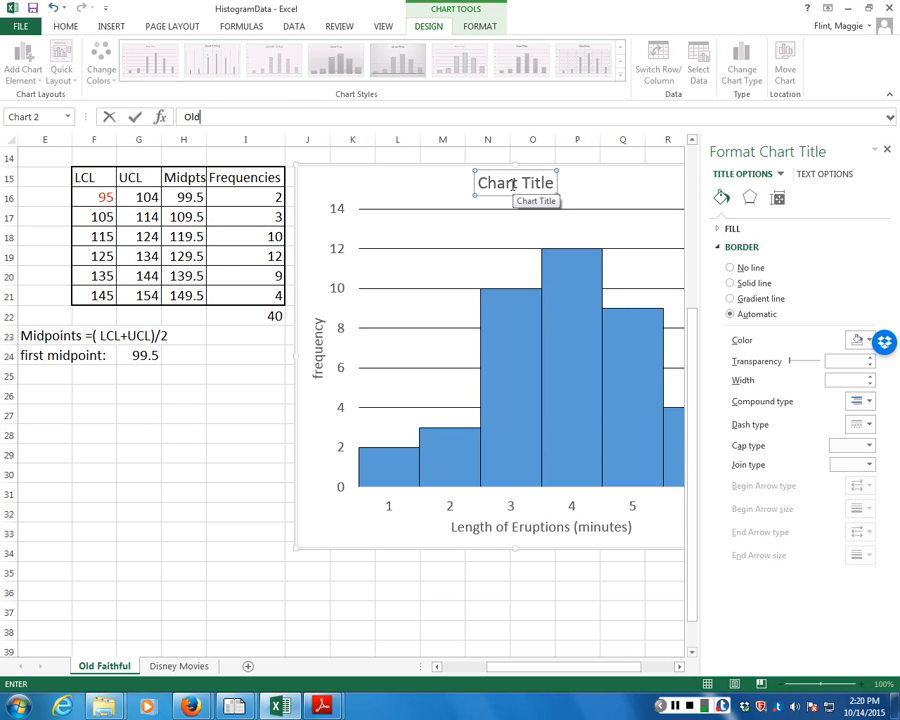
type(" Faithful Eruption Times")
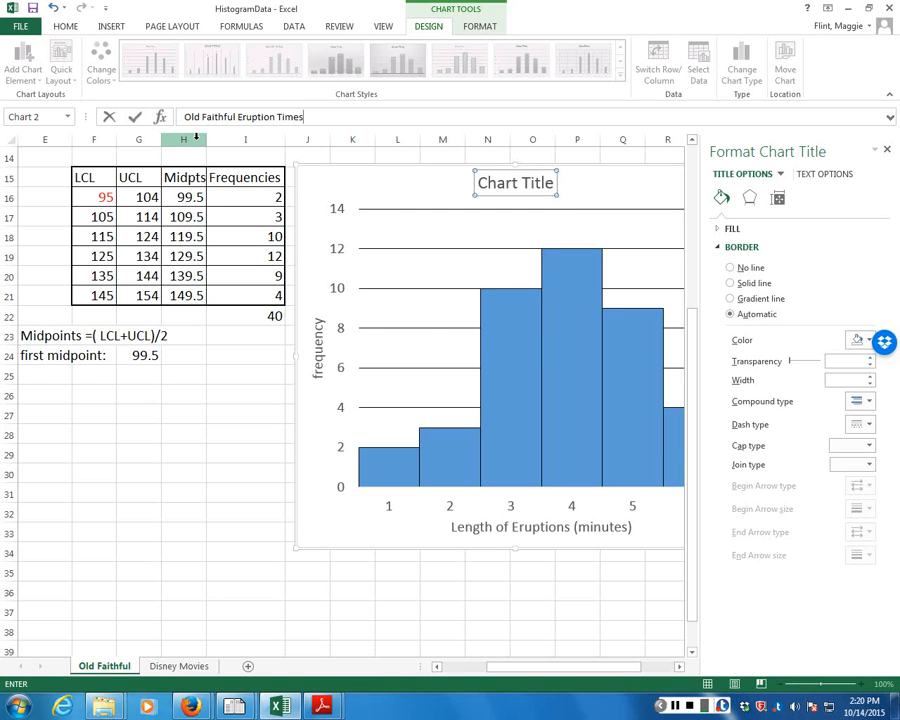
left_click(317, 136)
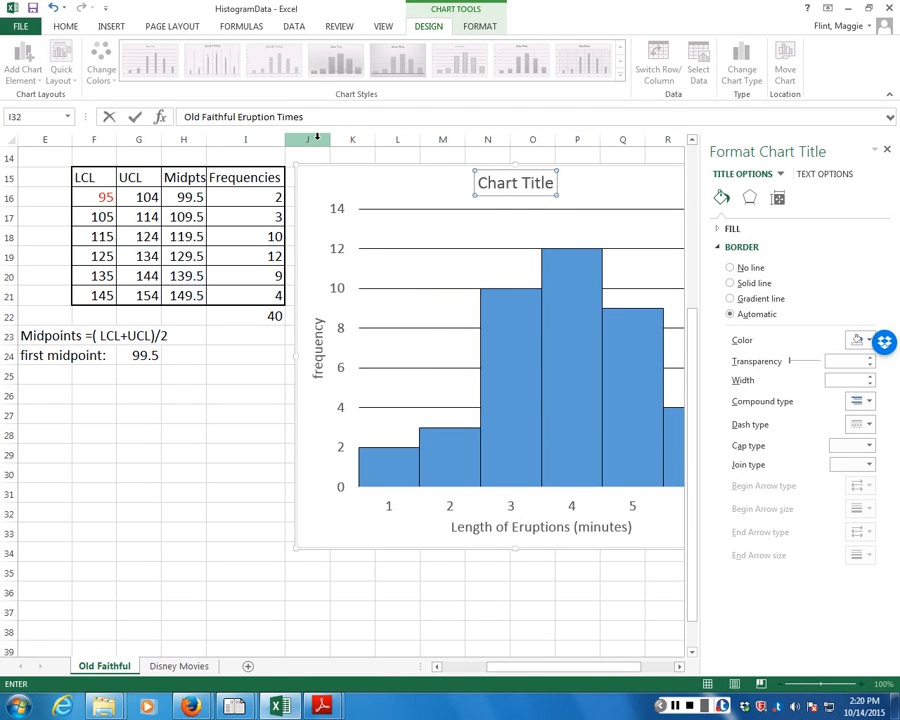
key("Return")
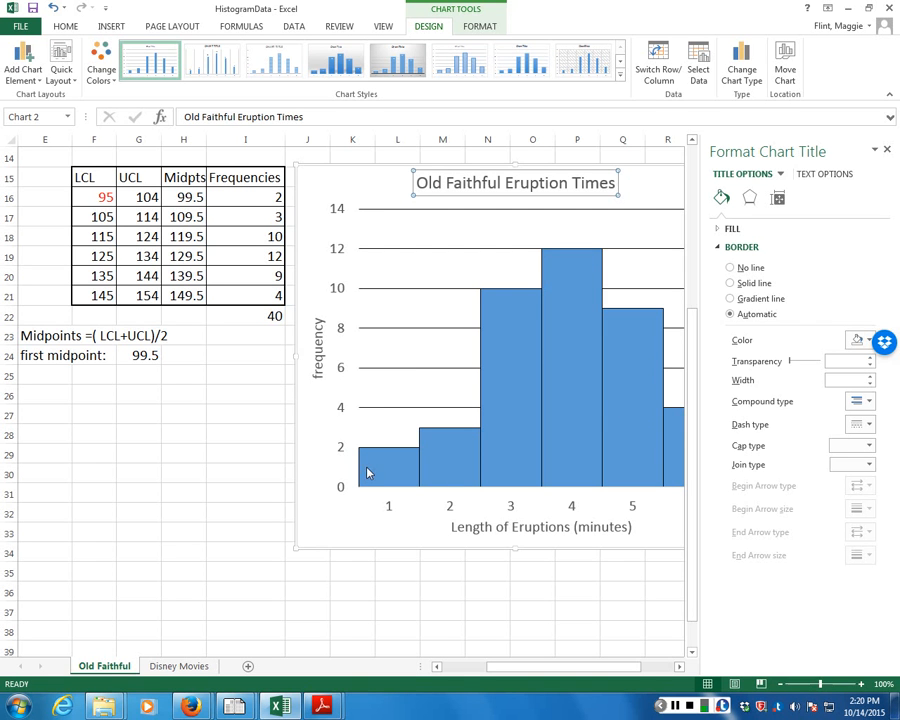
left_click_drag(614, 668, 650, 676)
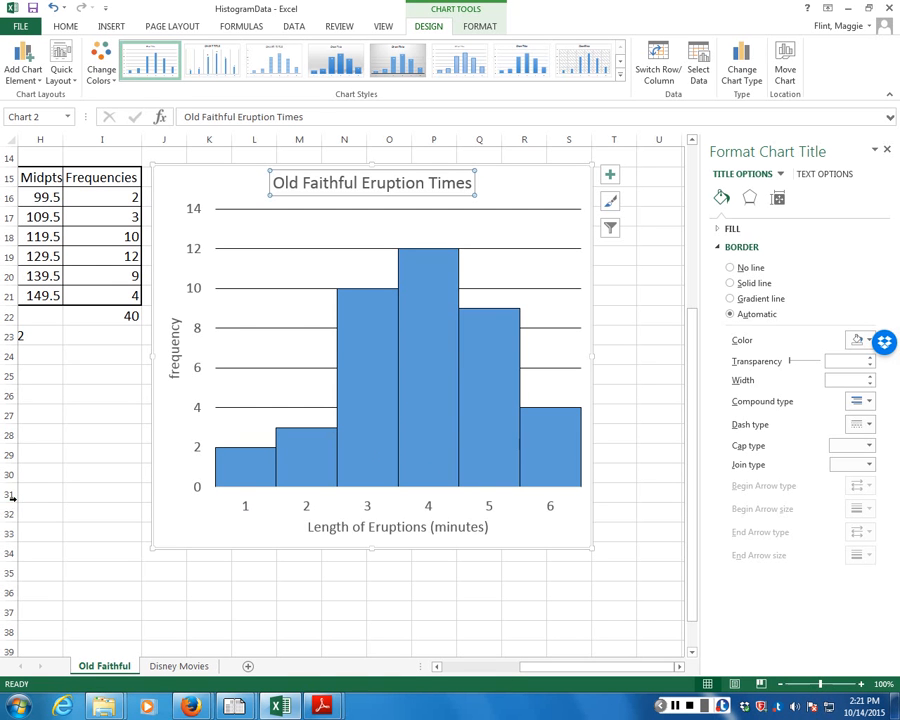
mouse_move(553, 666)
left_mouse_down()
mouse_move(471, 670)
mouse_move(537, 677)
left_mouse_up()
left_click(33, 60)
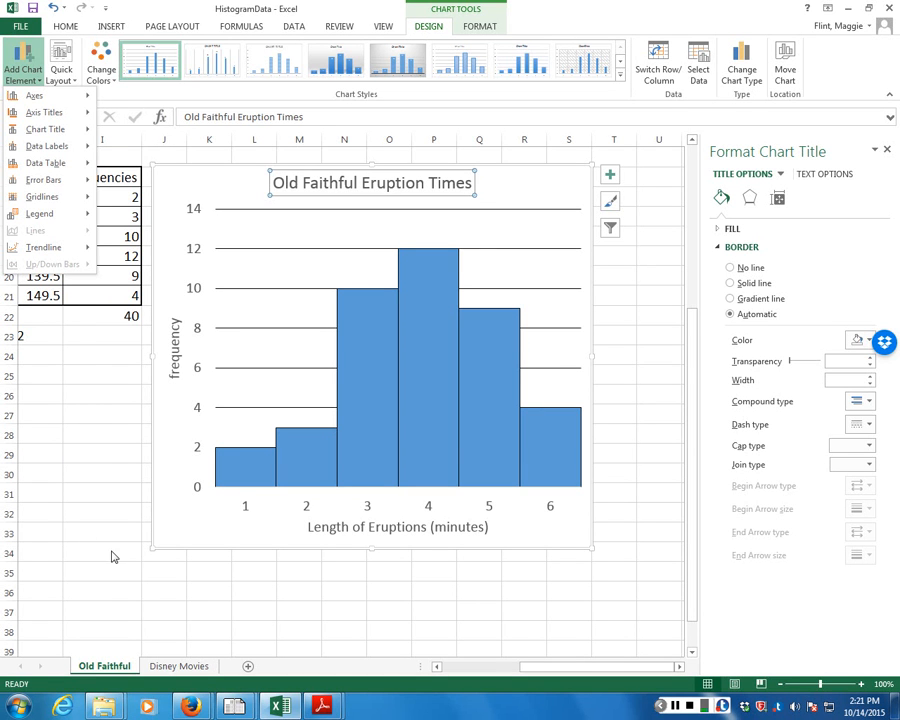
left_click(240, 515)
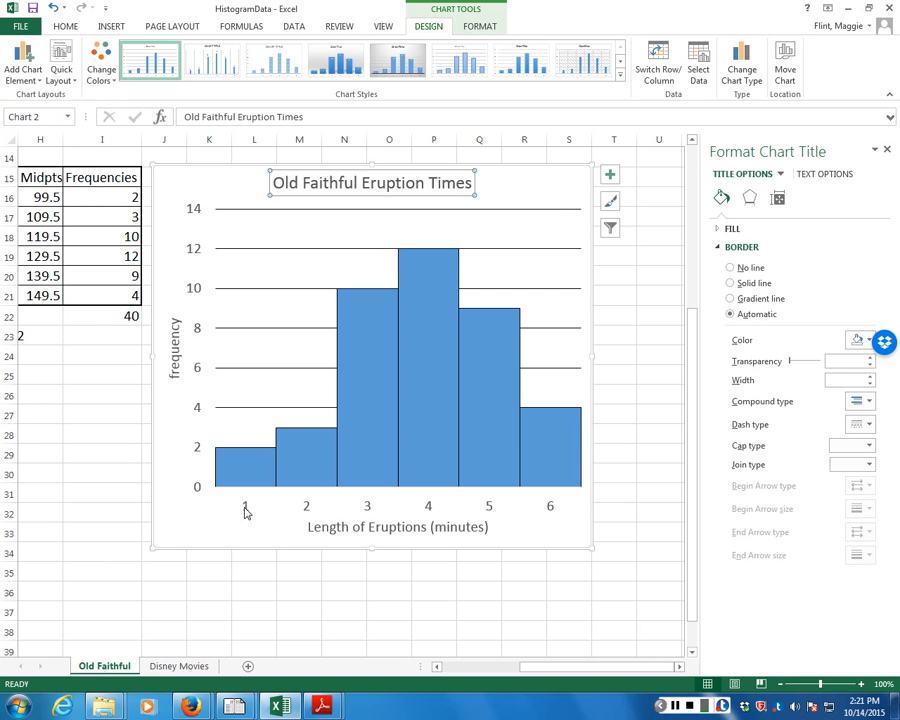
left_click(243, 506)
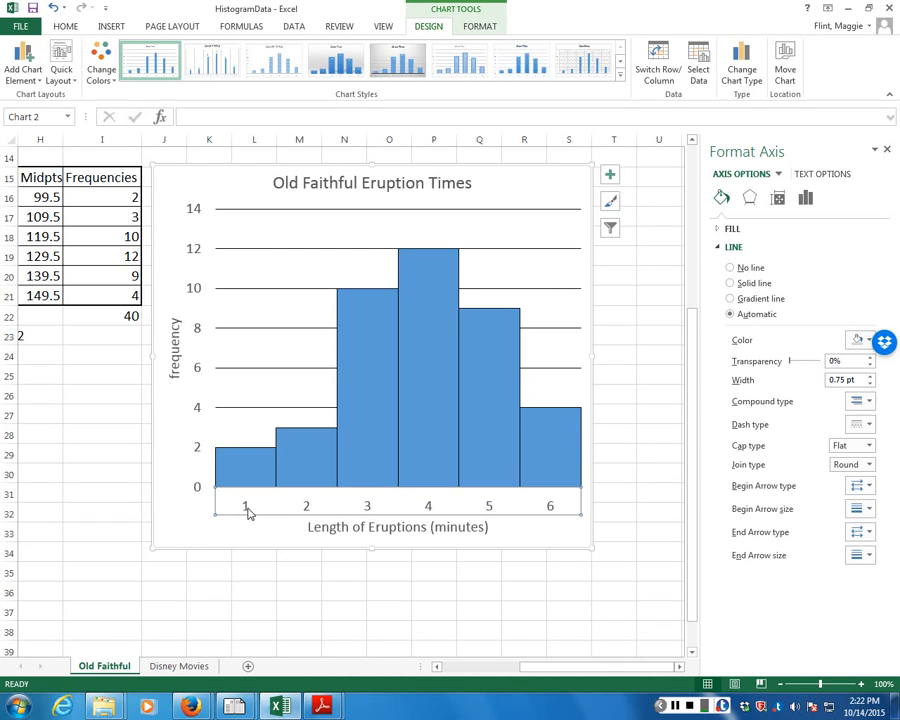
left_click(580, 591)
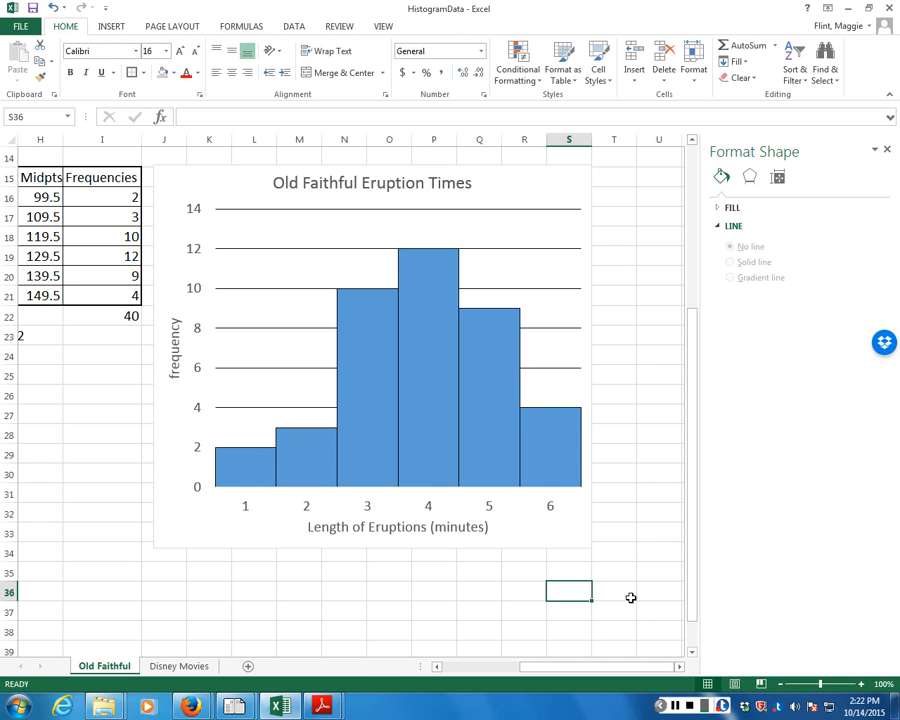
left_click(429, 506)
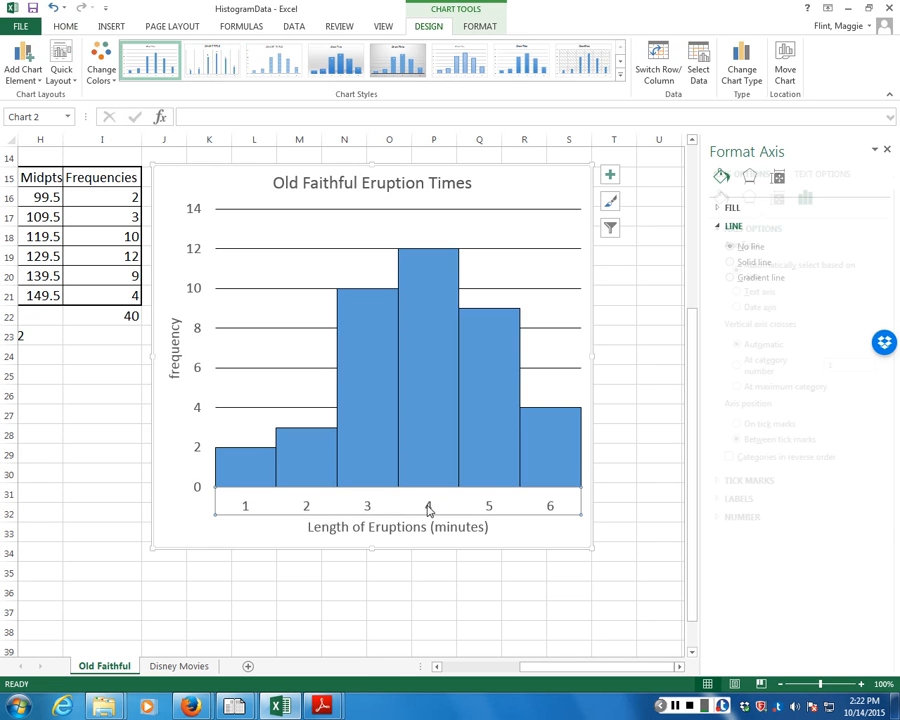
right_click(246, 507)
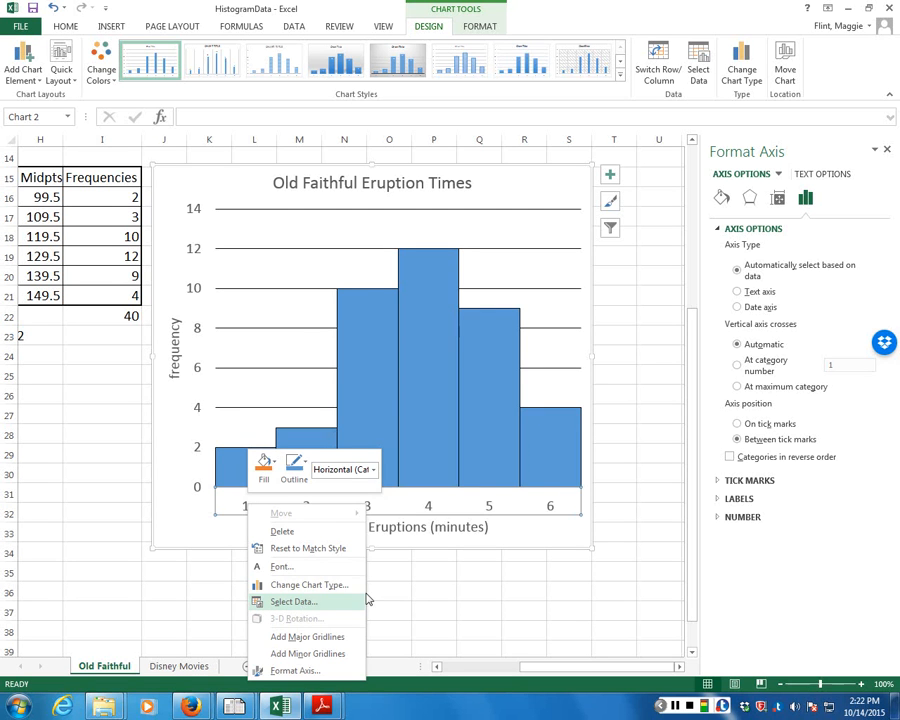
key("Escape")
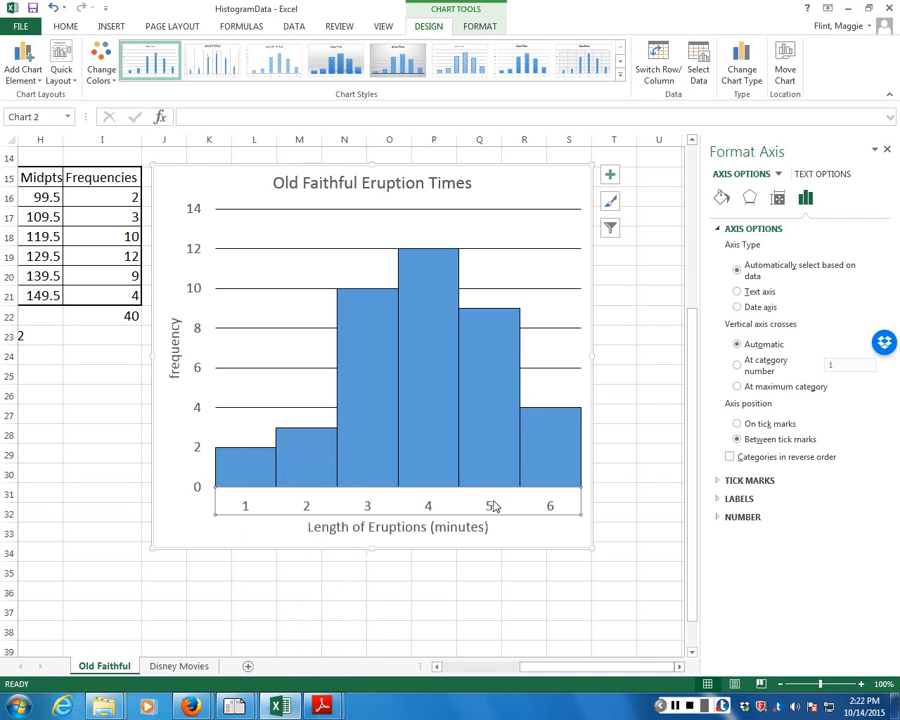
left_click(174, 622)
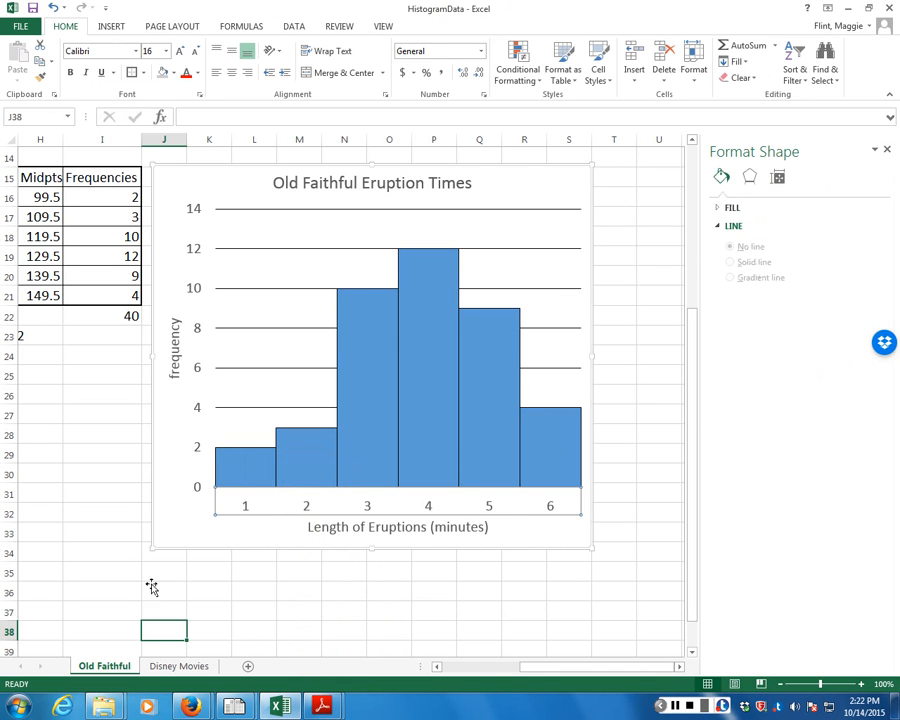
left_click(135, 552)
left_click(422, 480)
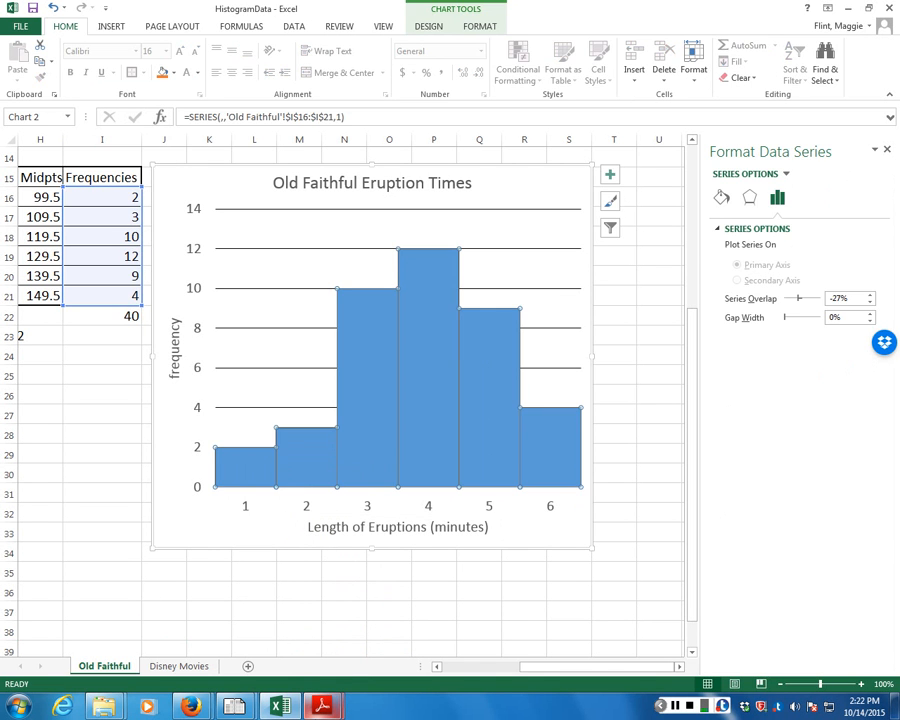
mouse_move(321, 706)
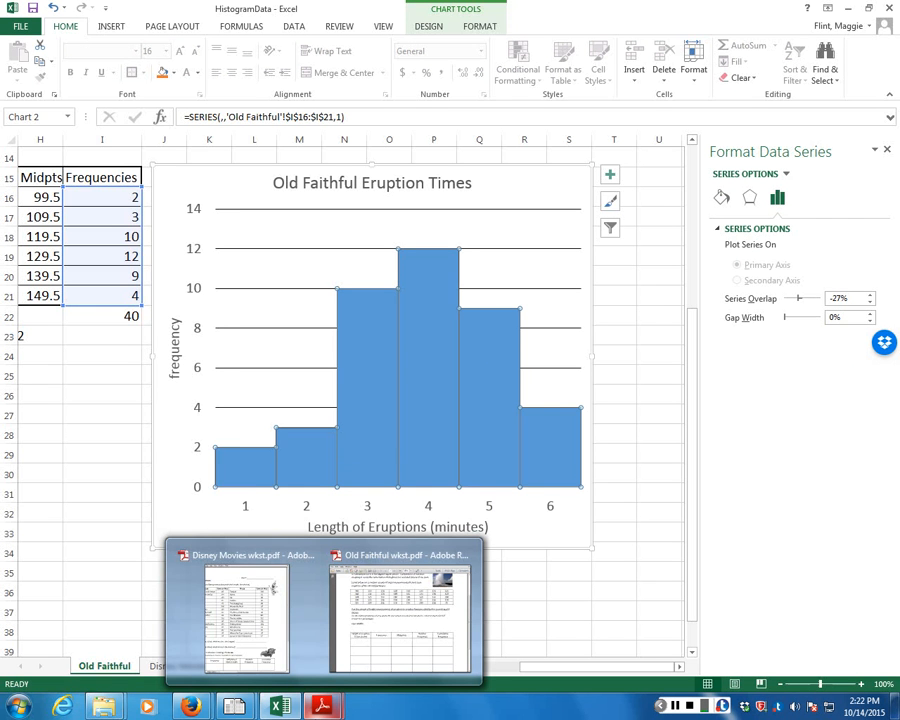
left_click(249, 509)
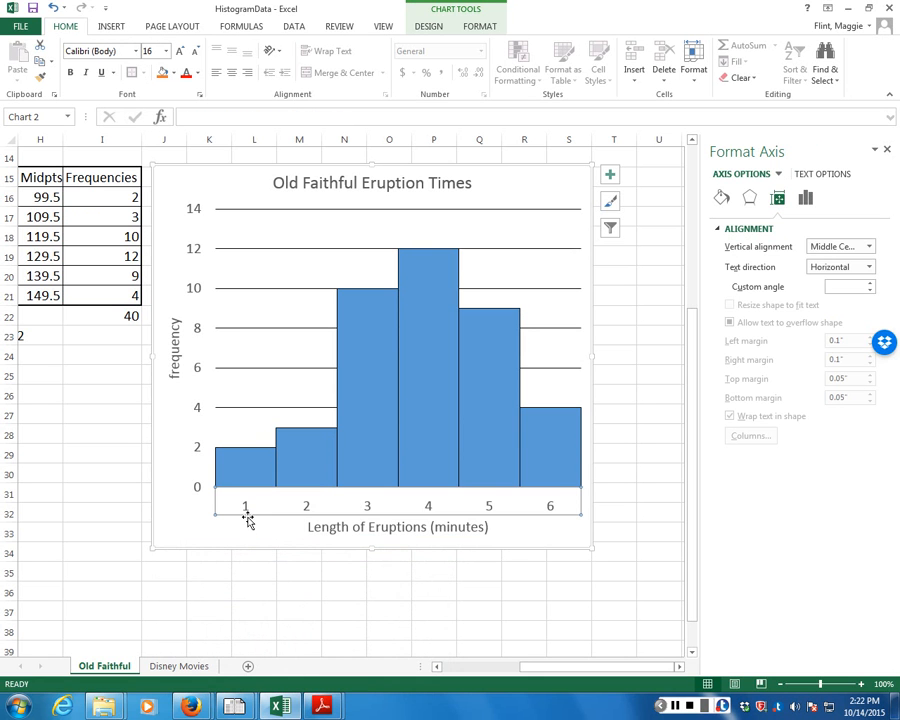
left_click(328, 499)
right_click(328, 499)
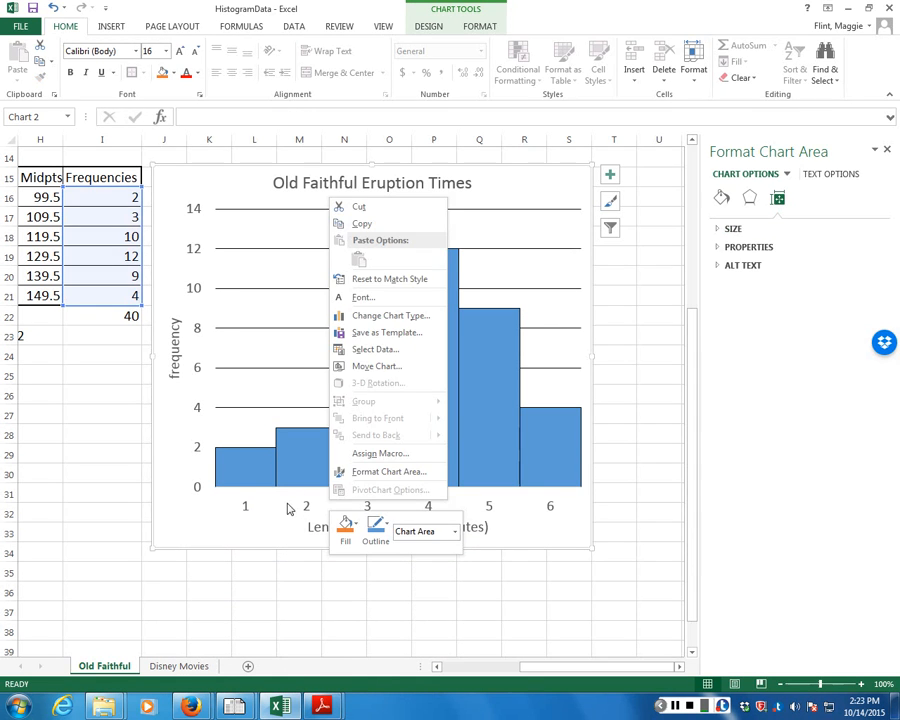
left_click(285, 505)
Set the histogram's horizontal axis labels to the class midpoints in H16:H21.
left_click(249, 514)
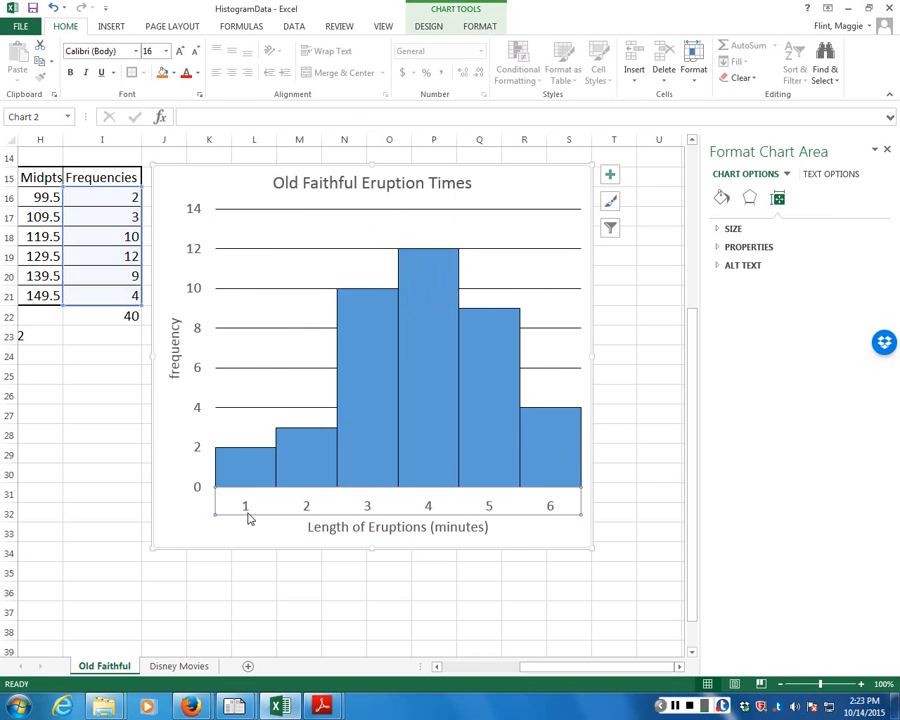
right_click(250, 516)
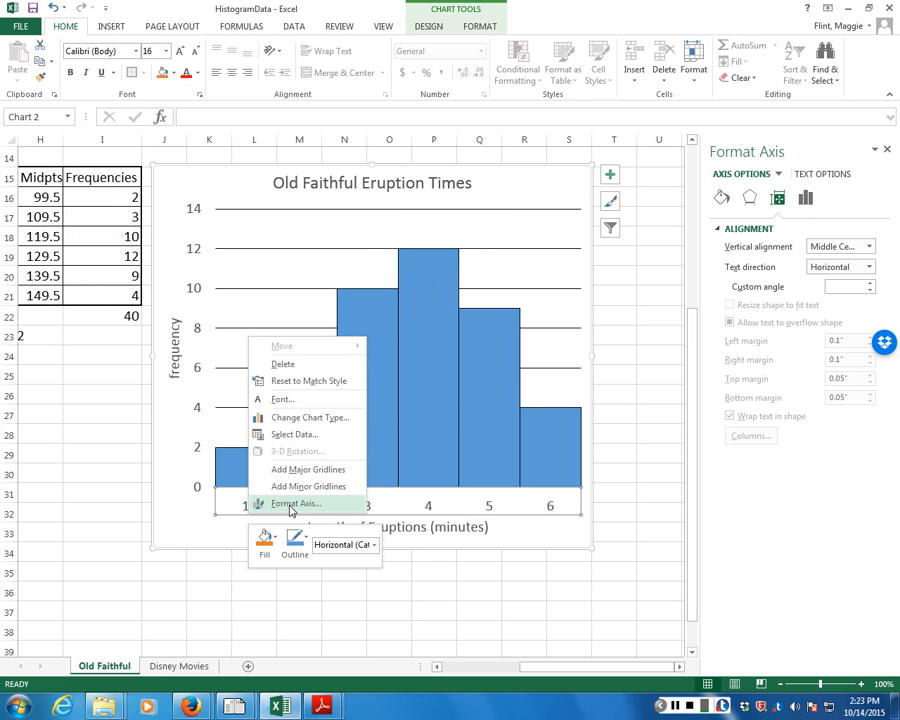
left_click(310, 437)
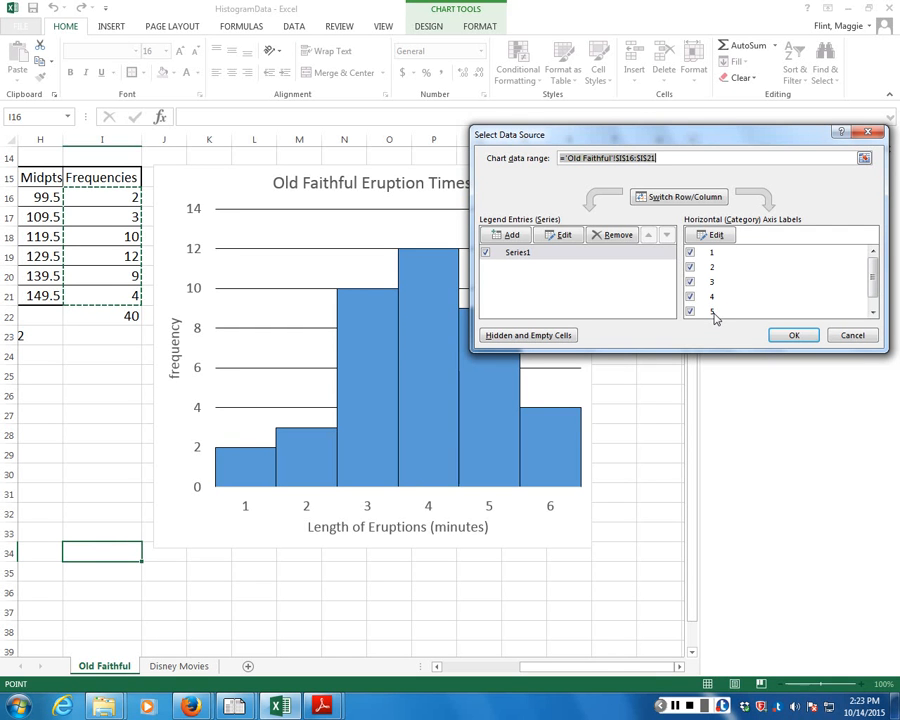
left_click(712, 238)
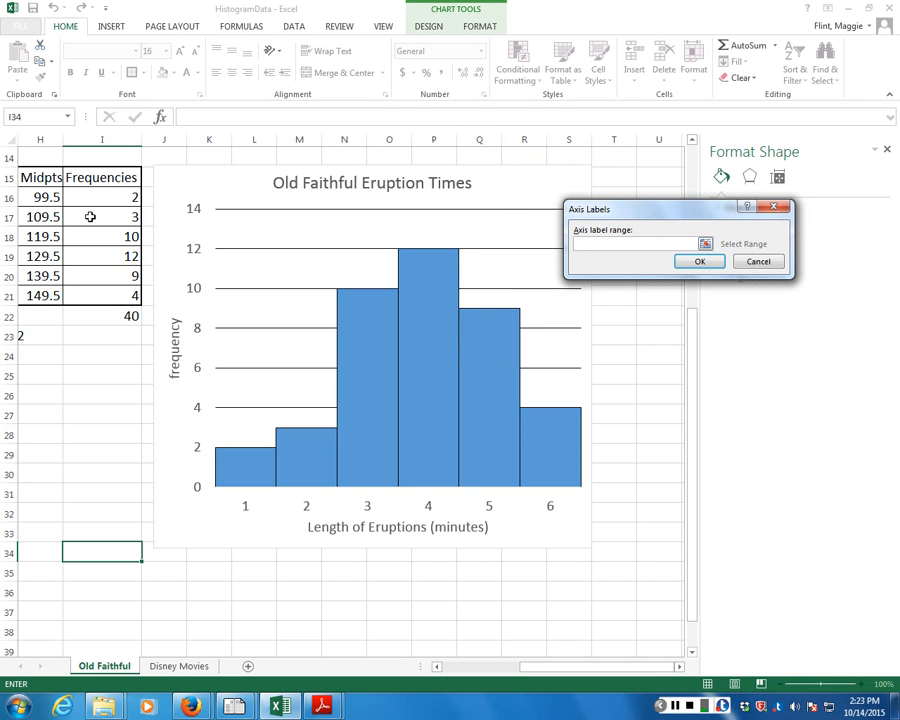
left_click_drag(47, 197, 48, 291)
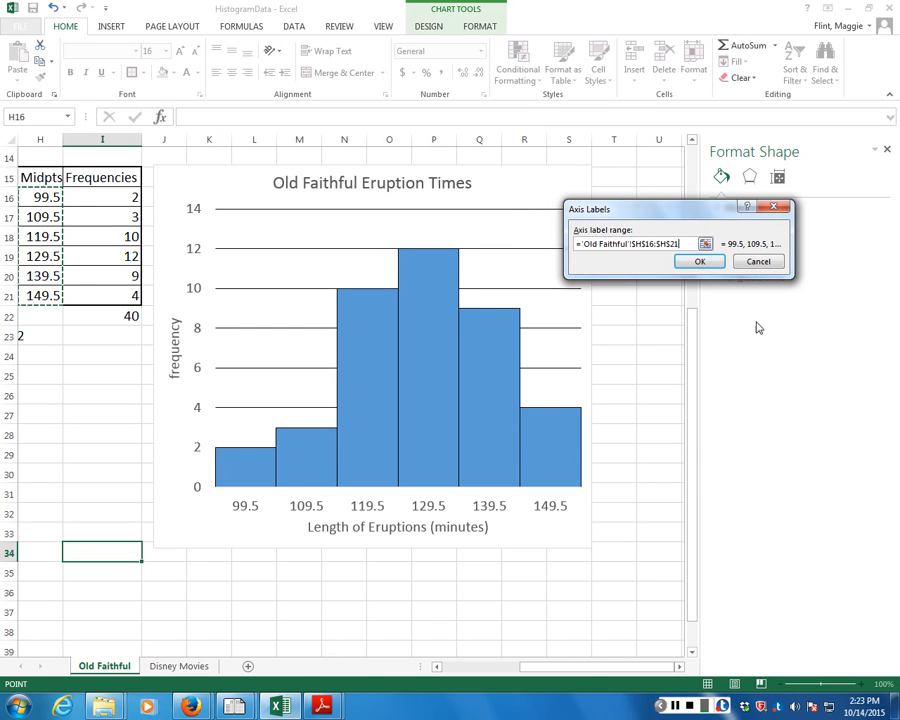
left_click(700, 262)
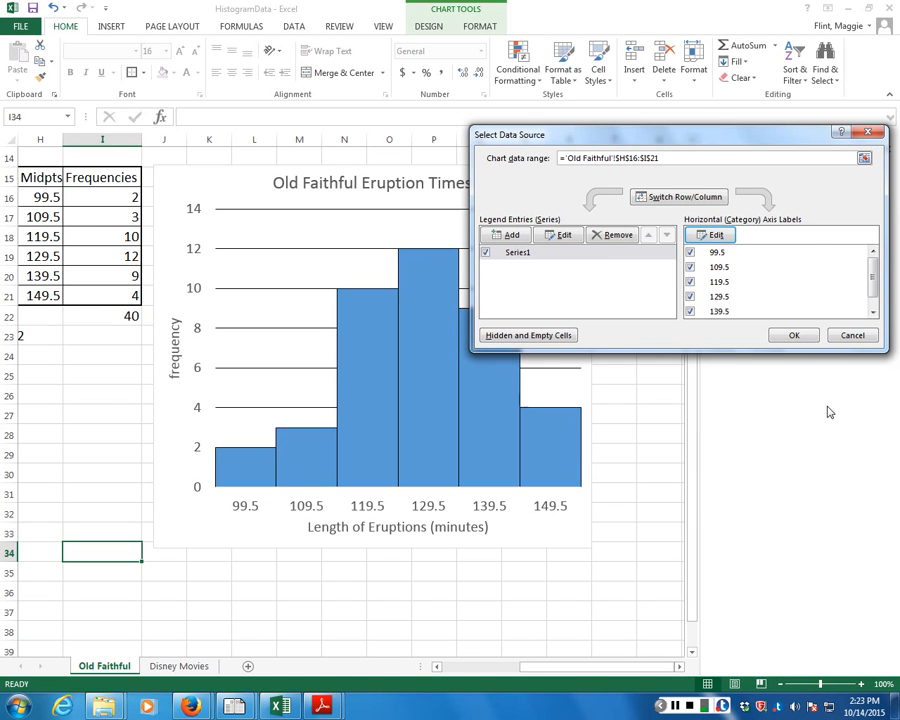
left_click(794, 335)
left_click(343, 591)
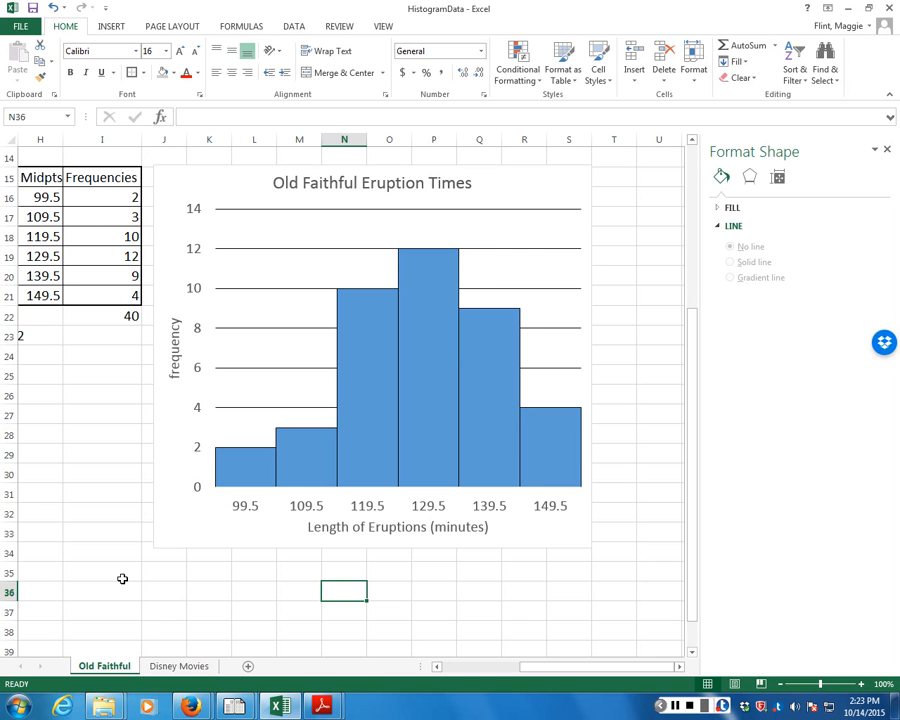
Put a solid black border around the whole histogram chart area.
left_click(159, 170)
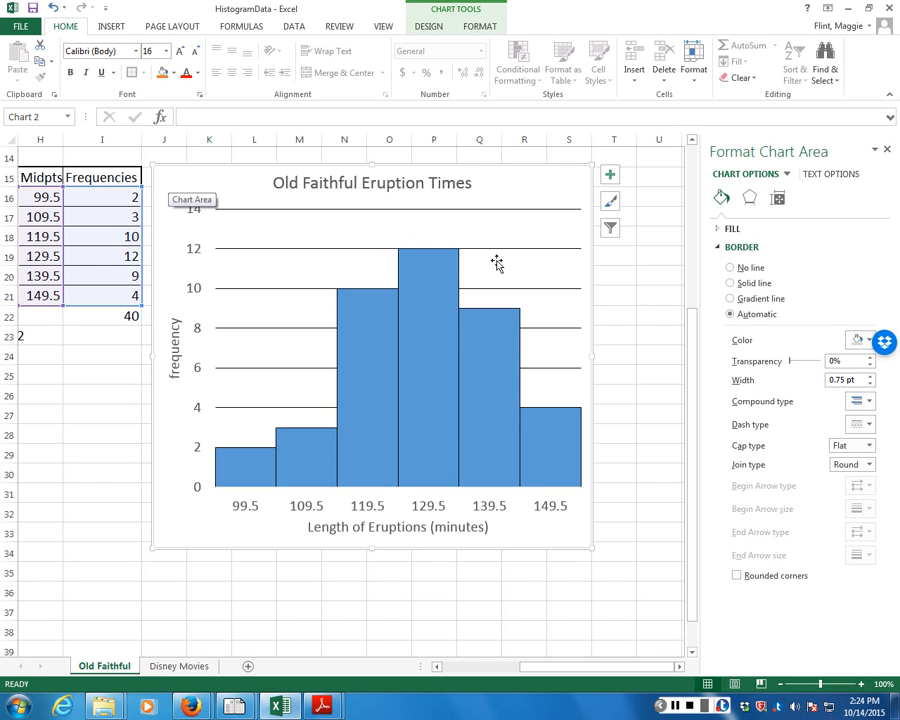
left_click(730, 284)
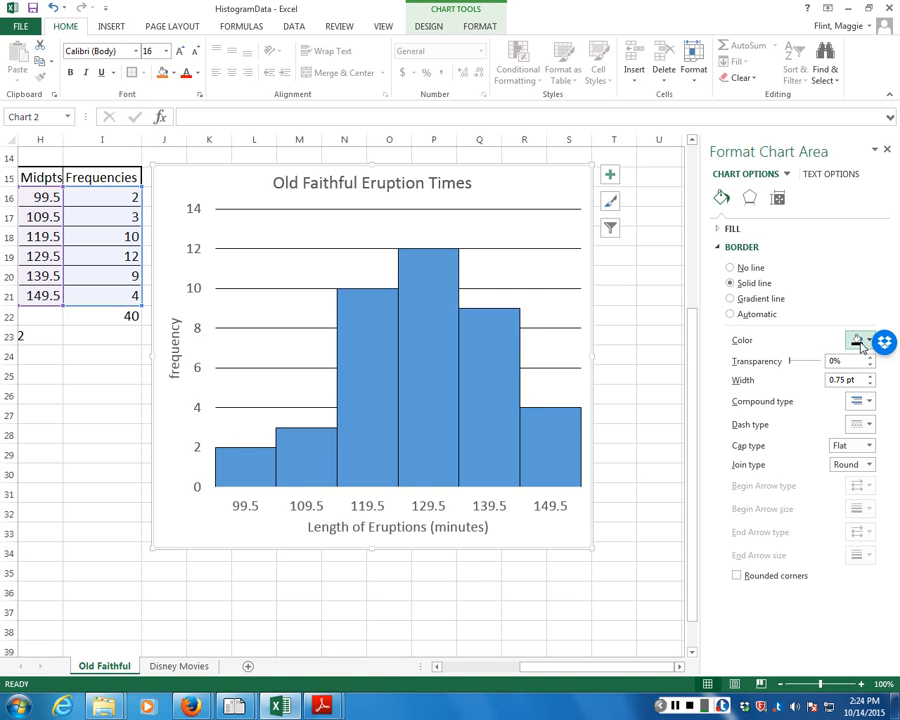
left_click(857, 345)
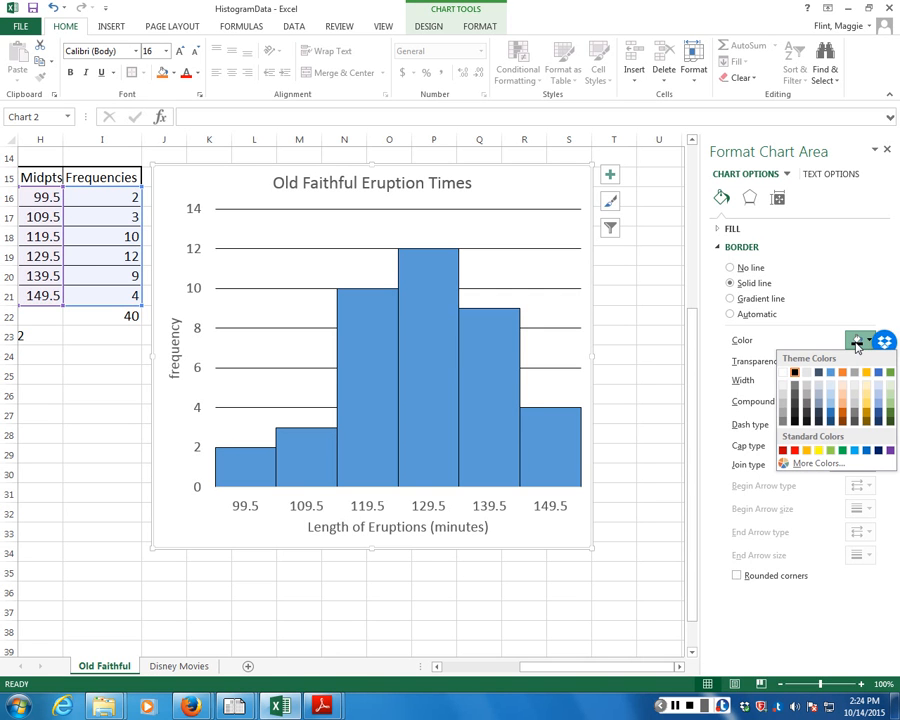
left_click(551, 605)
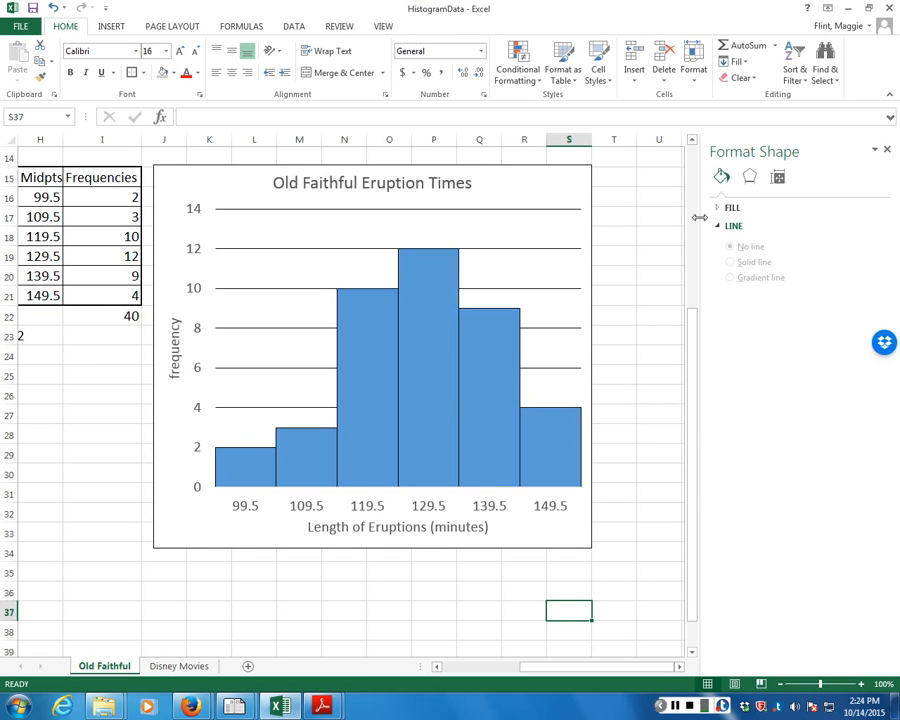
Close the formatting pane and undo both the chart area border and the horizontal axis label change.
left_click(887, 149)
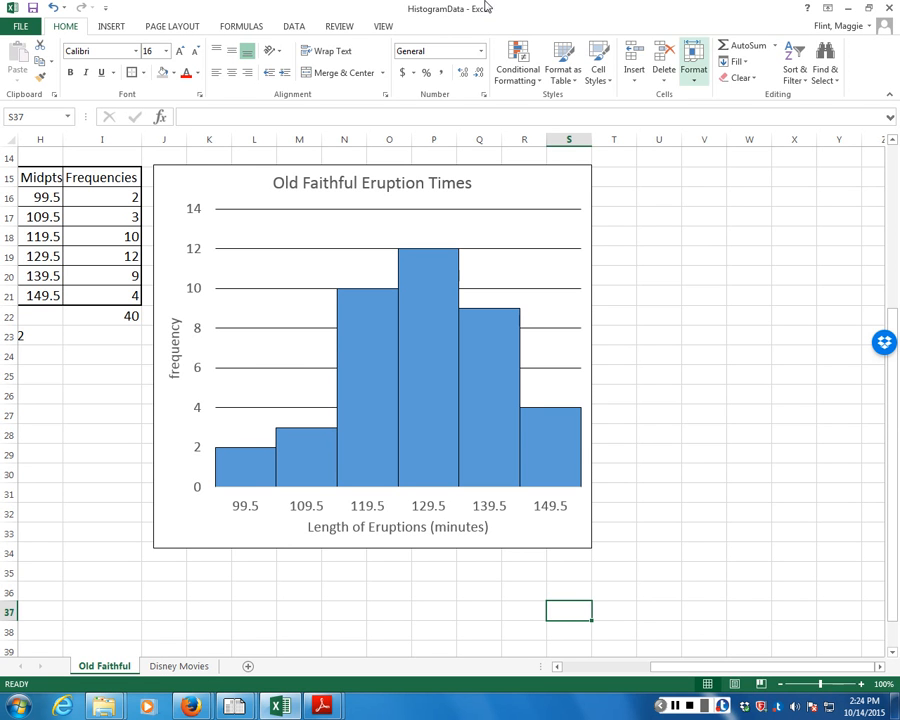
left_click(53, 8)
left_click(53, 8)
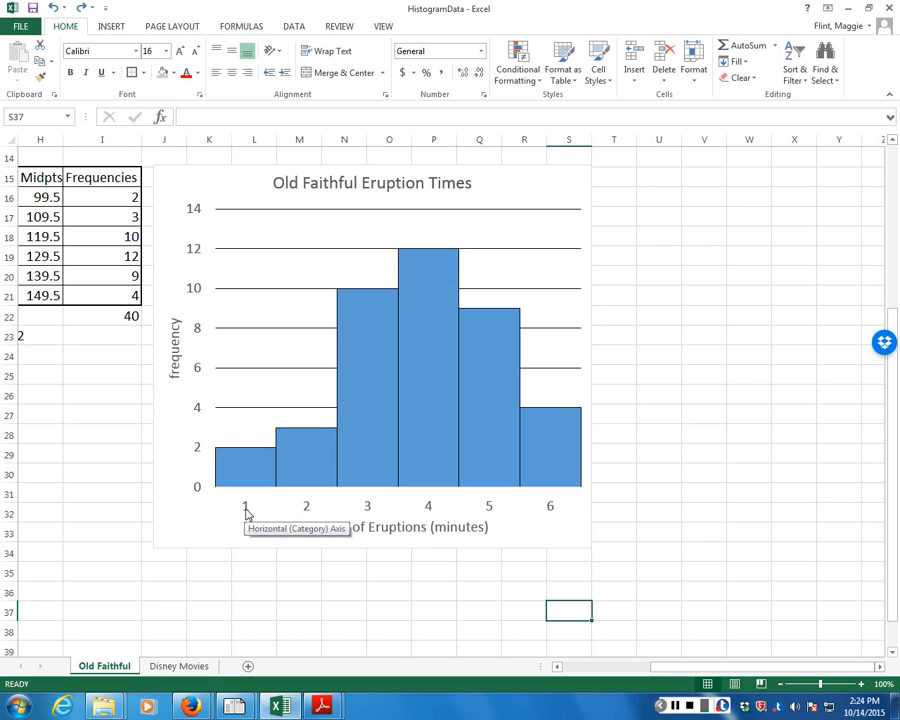
Use the midpoints in H16:H21 as the category labels on the histogram's horizontal axis.
left_click(550, 511)
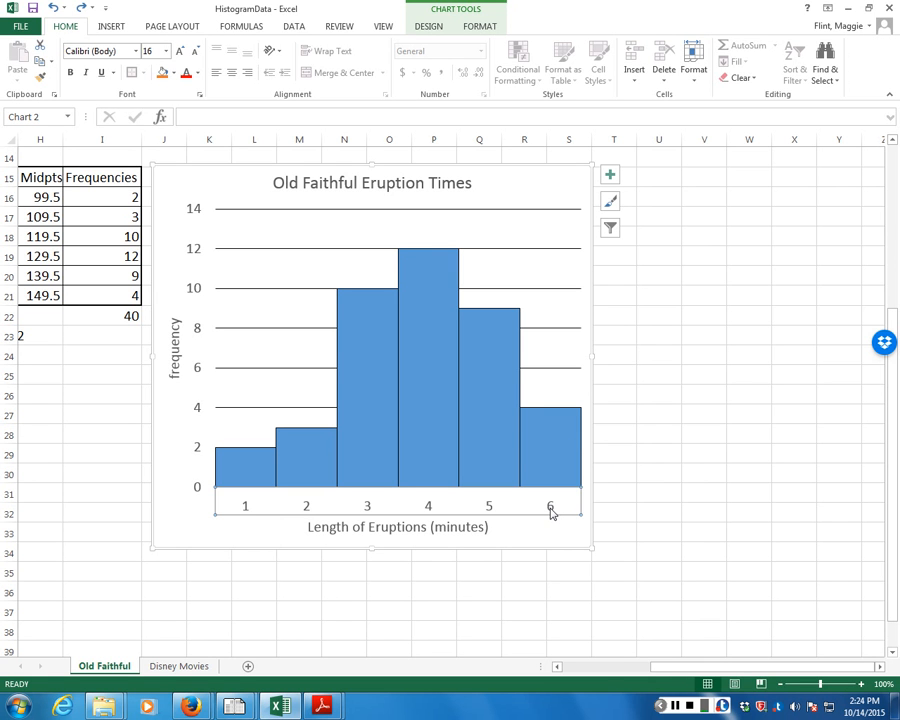
right_click(550, 512)
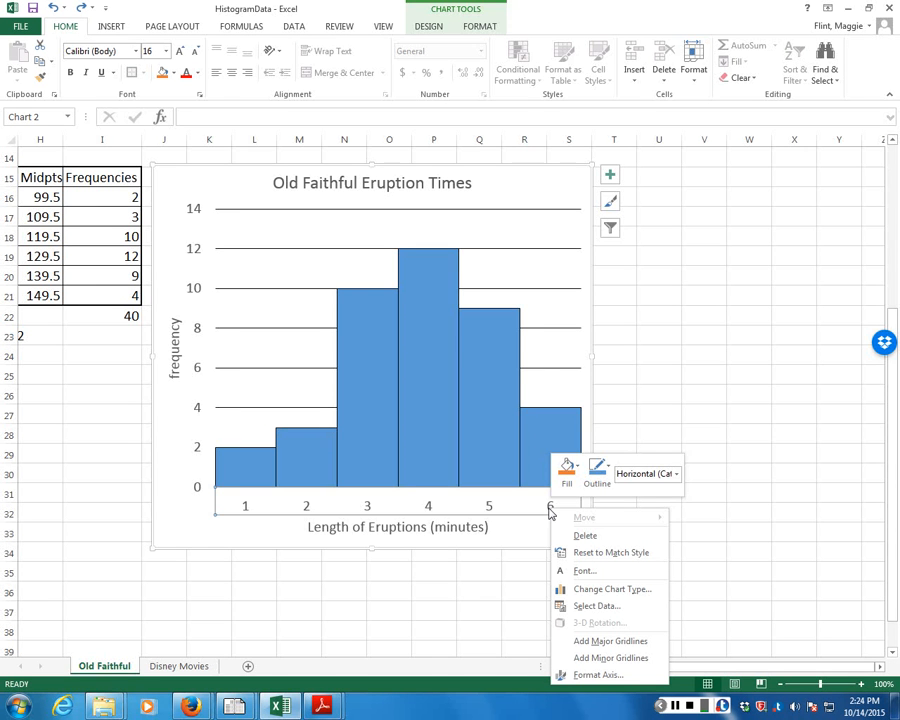
left_click(589, 607)
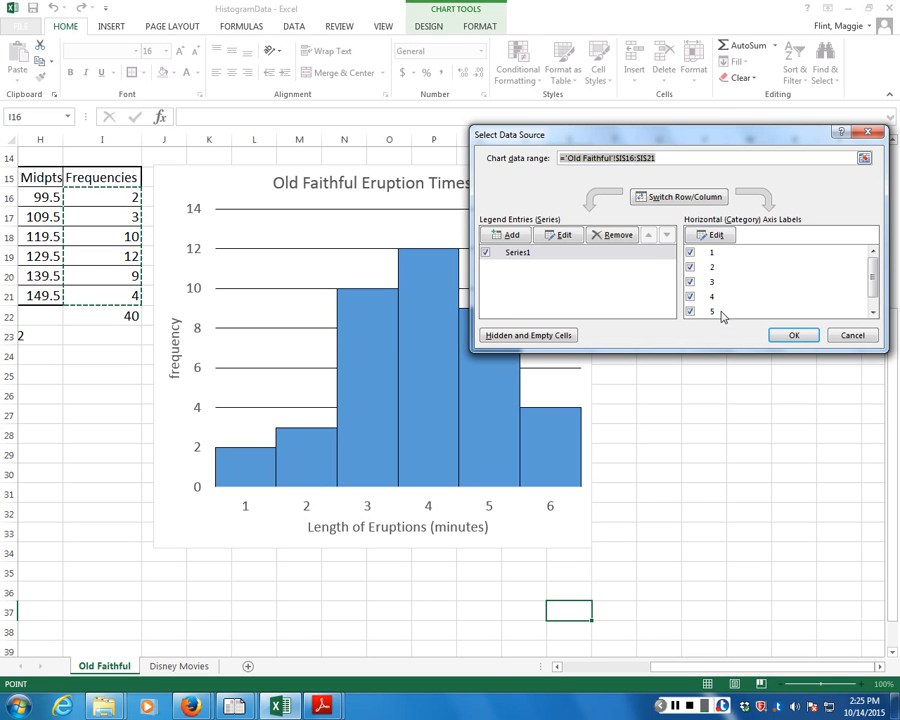
left_click(718, 237)
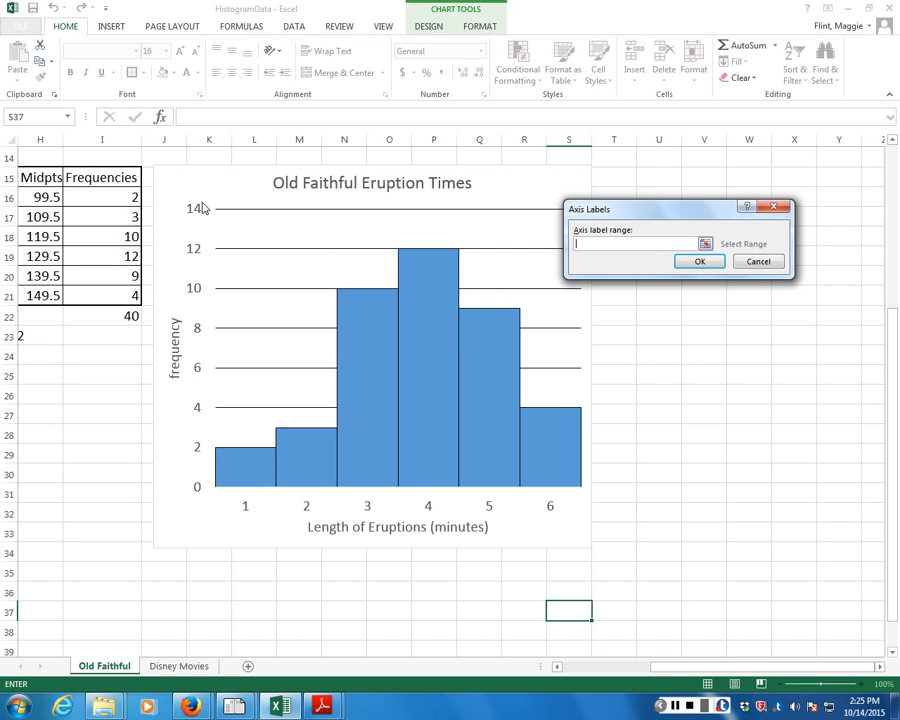
left_click(37, 197)
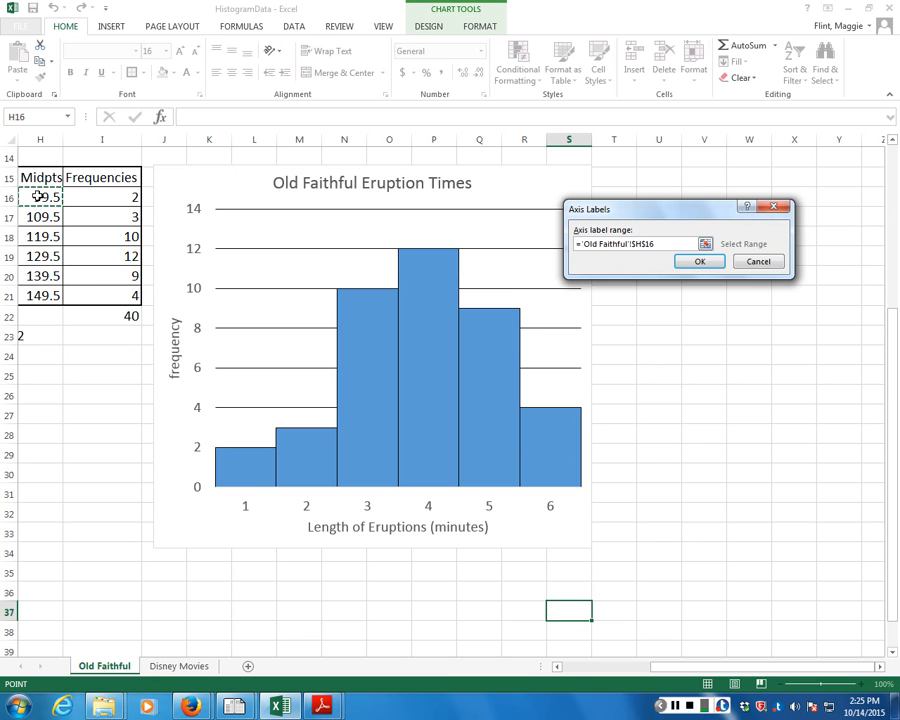
left_click_drag(37, 197, 56, 296)
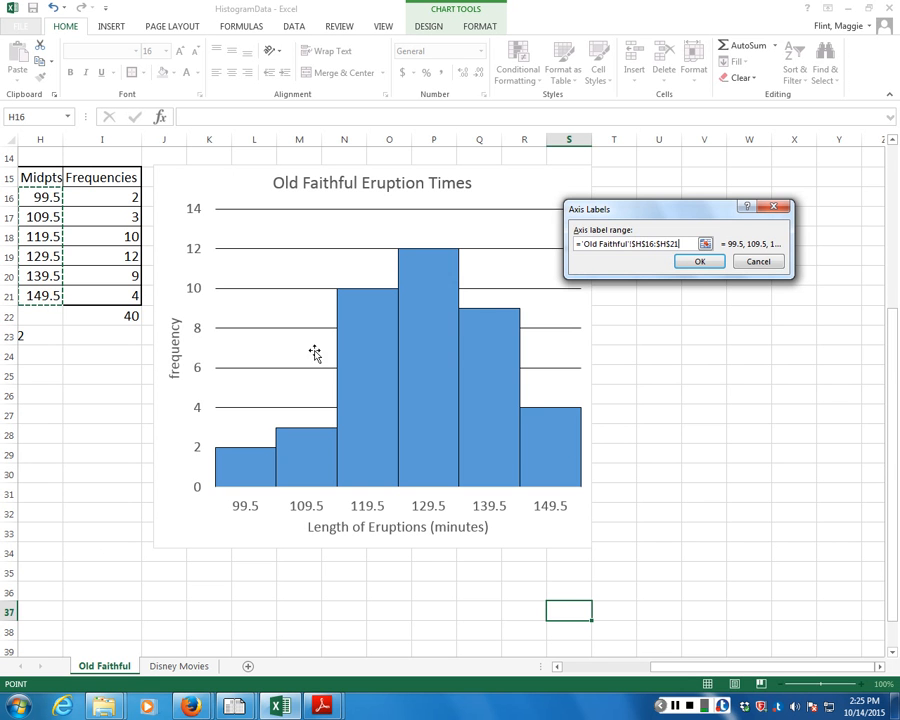
left_click(702, 263)
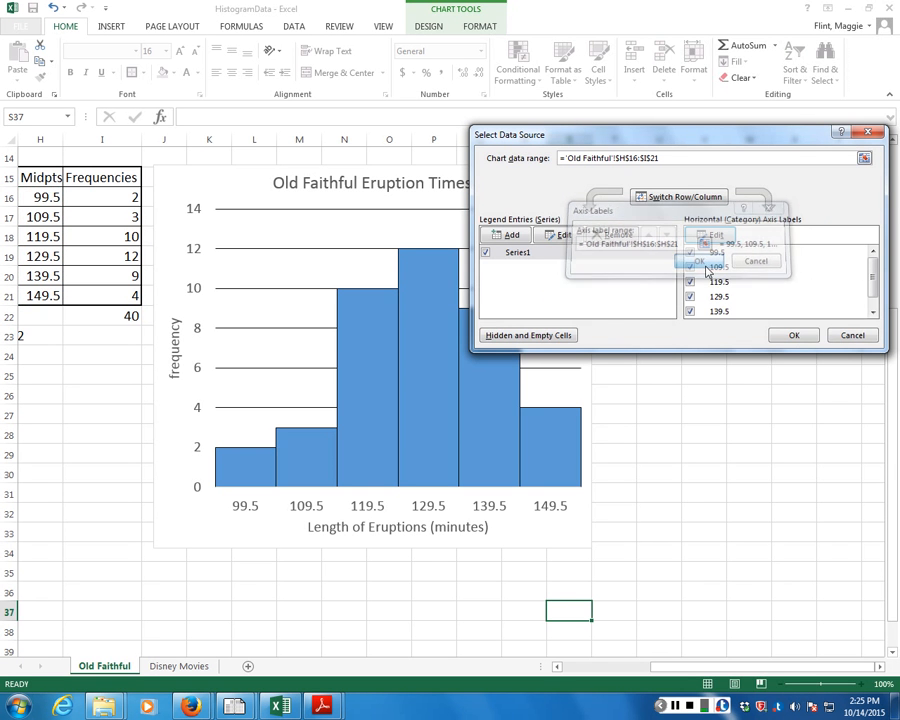
left_click(794, 334)
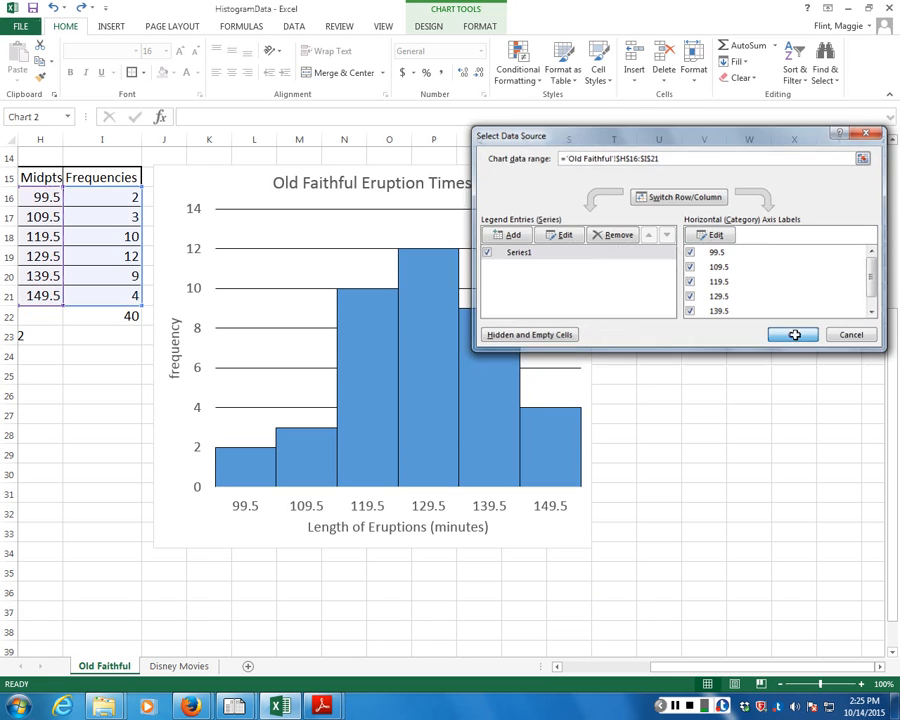
left_click(88, 477)
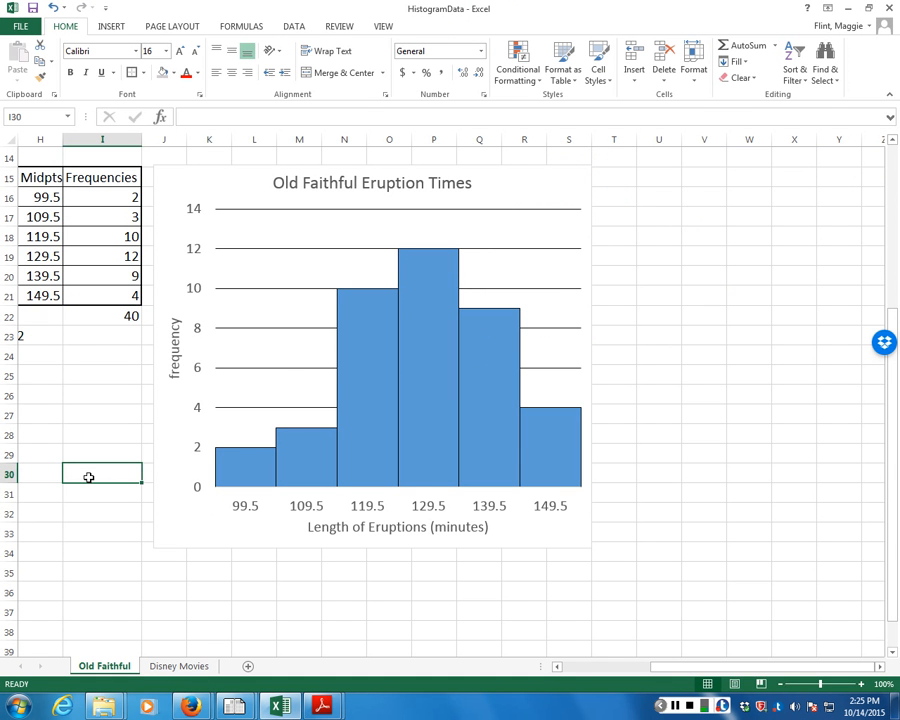
Format the histogram's chart area with a solid black border line.
left_click(177, 189)
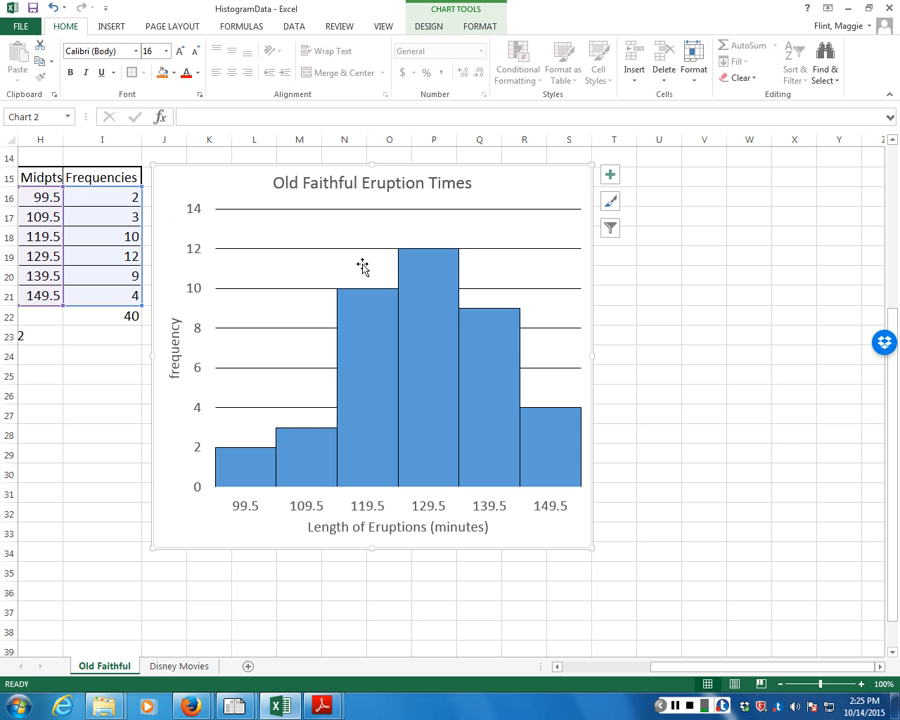
right_click(177, 194)
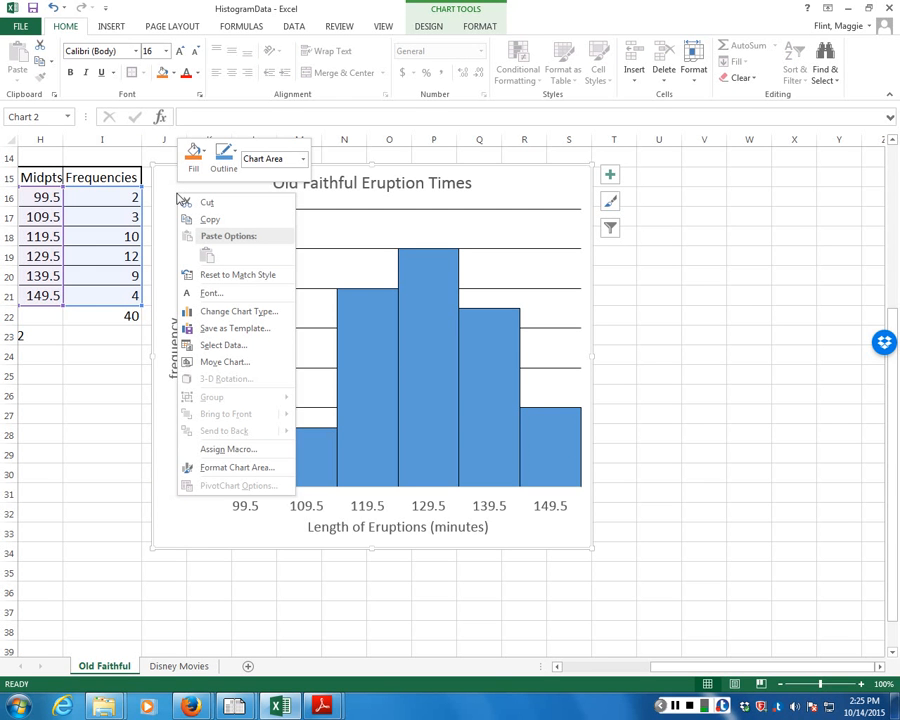
left_click(189, 502)
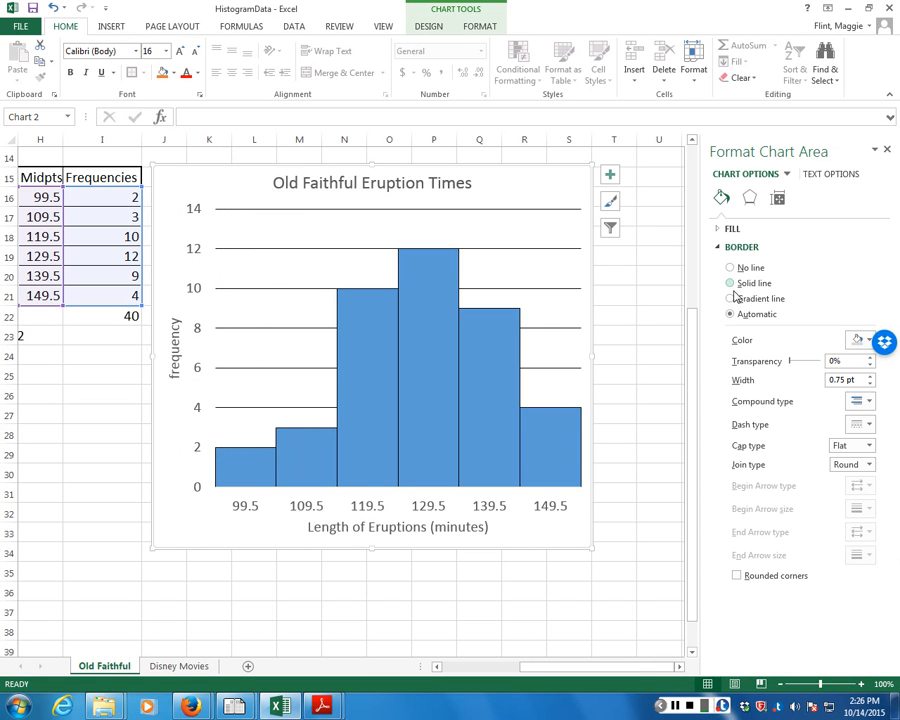
left_click(733, 284)
left_click(67, 417)
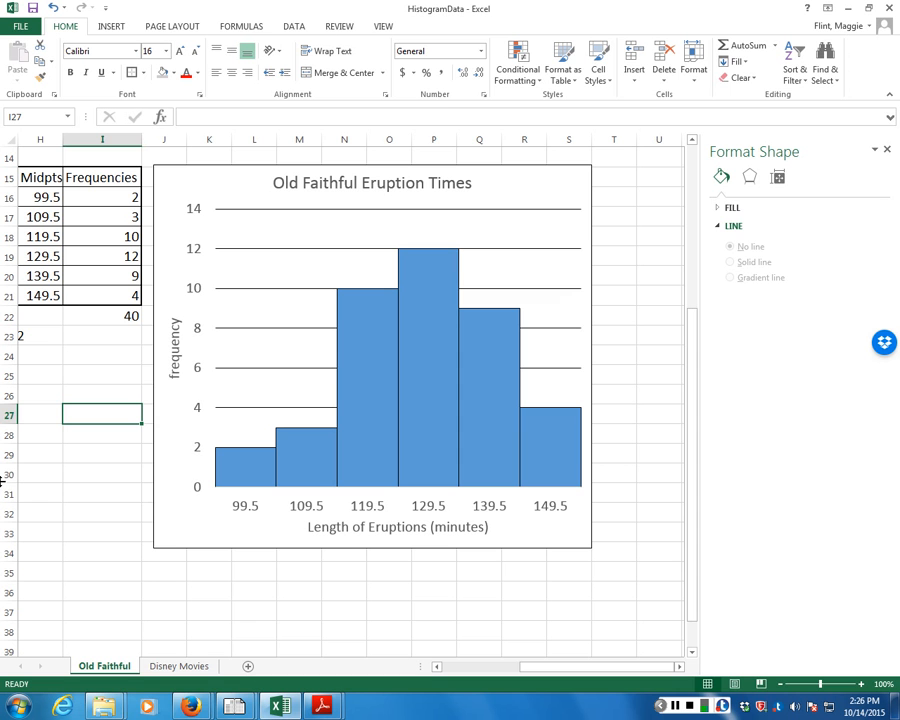
Switch to the Disney Movies sheet and check the required number of classes in the Disney Movies worksheet PDF in Adobe Reader.
left_click(187, 667)
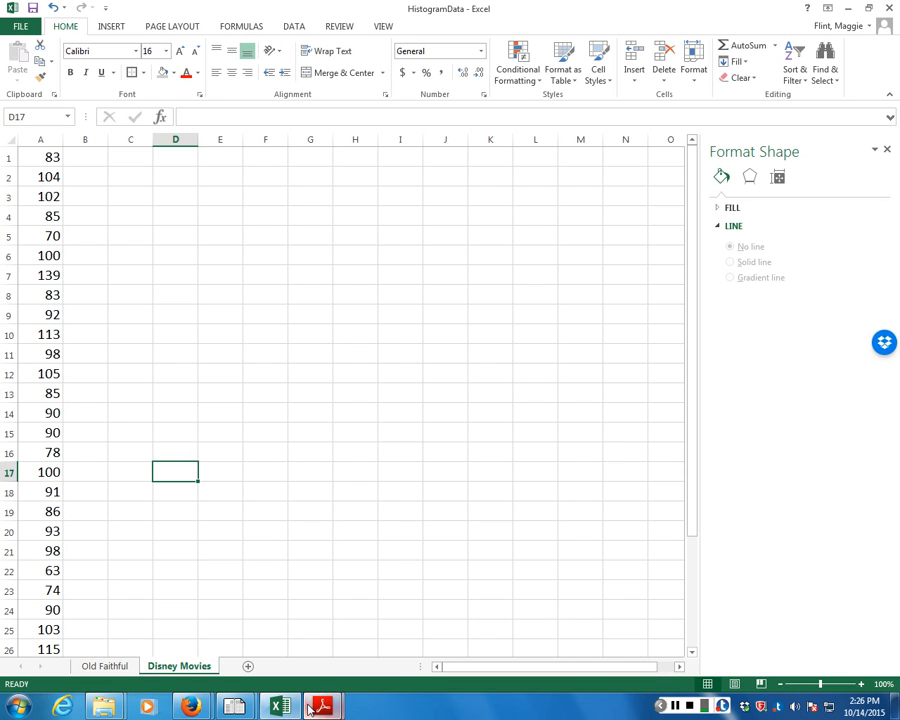
mouse_move(310, 708)
left_click(278, 646)
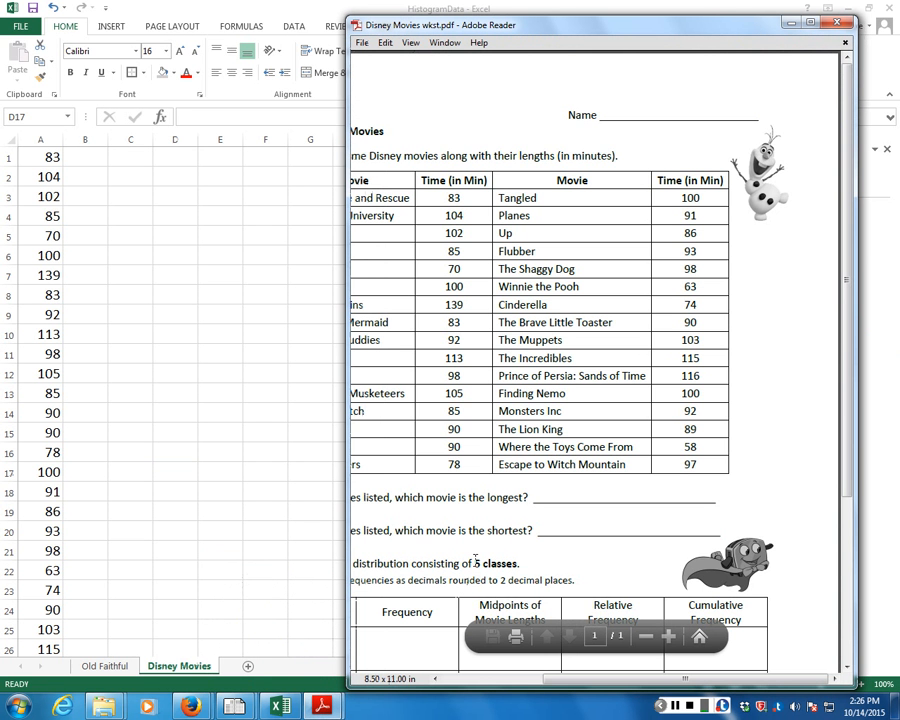
left_click(130, 401)
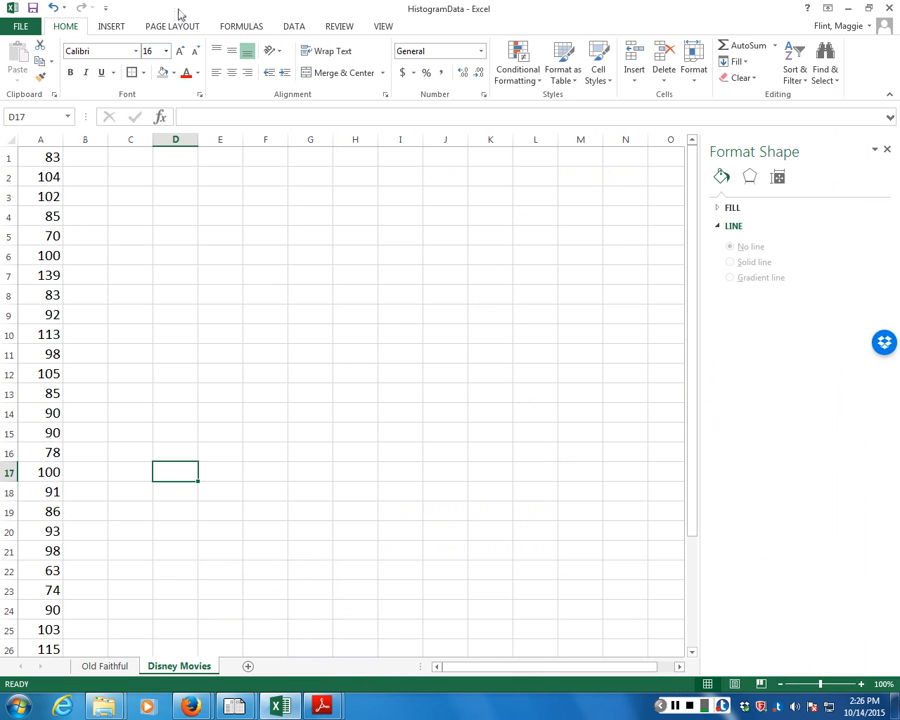
Enter the note USE 5 CLASSES in cell C1 of the Disney Movies sheet.
left_click(117, 164)
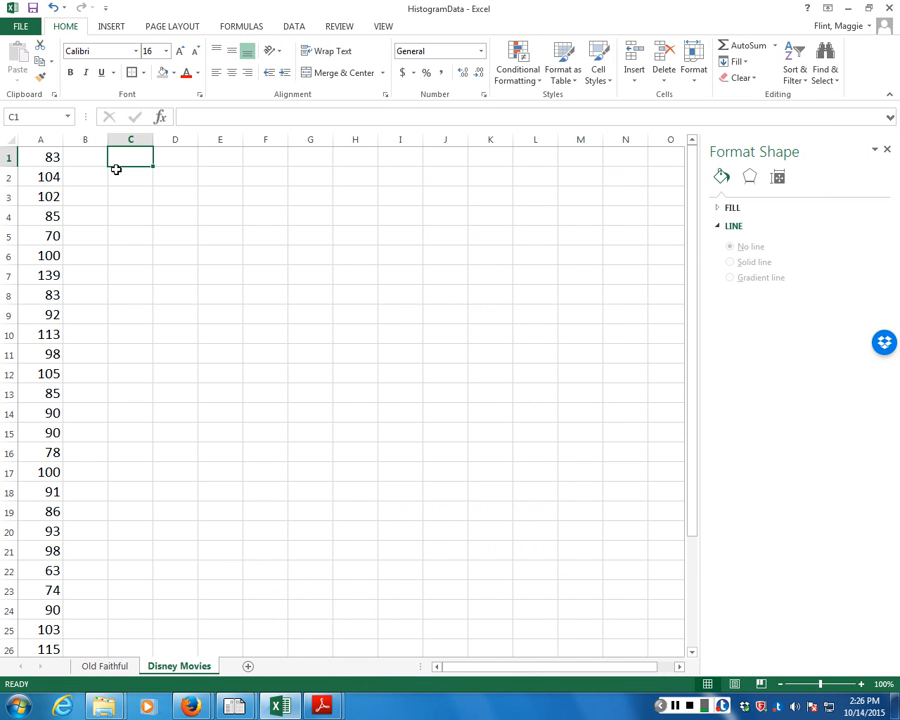
type("USE")
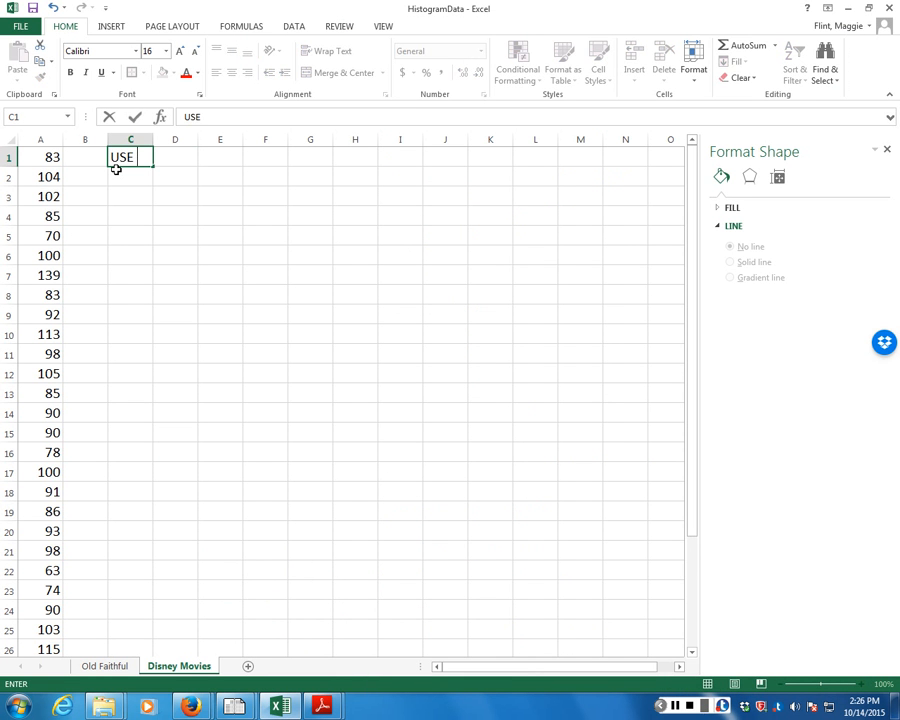
type(" 5 CLASS")
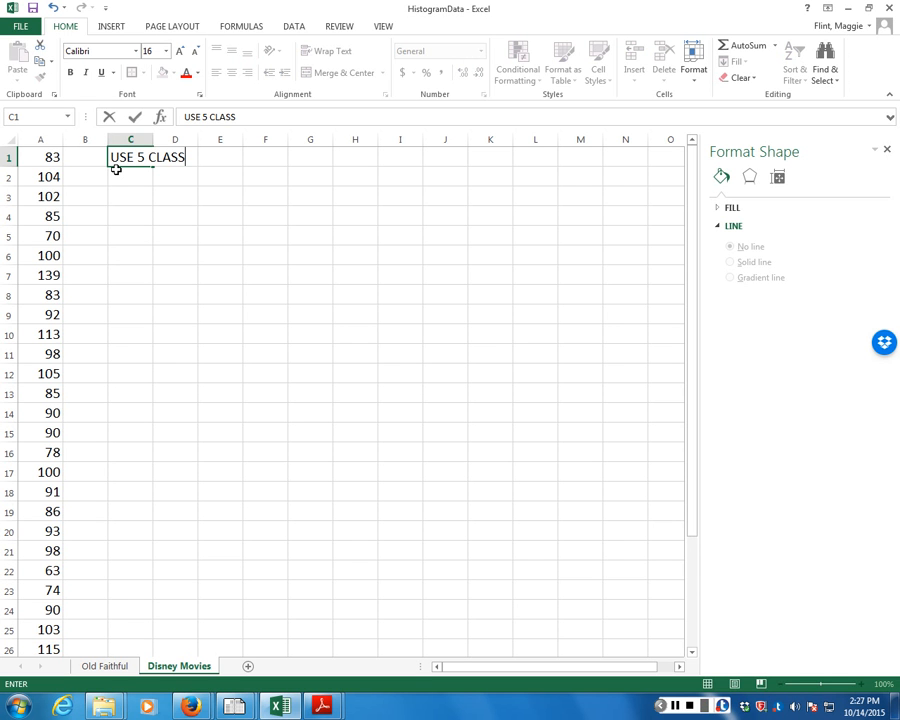
type("ES")
left_click(165, 334)
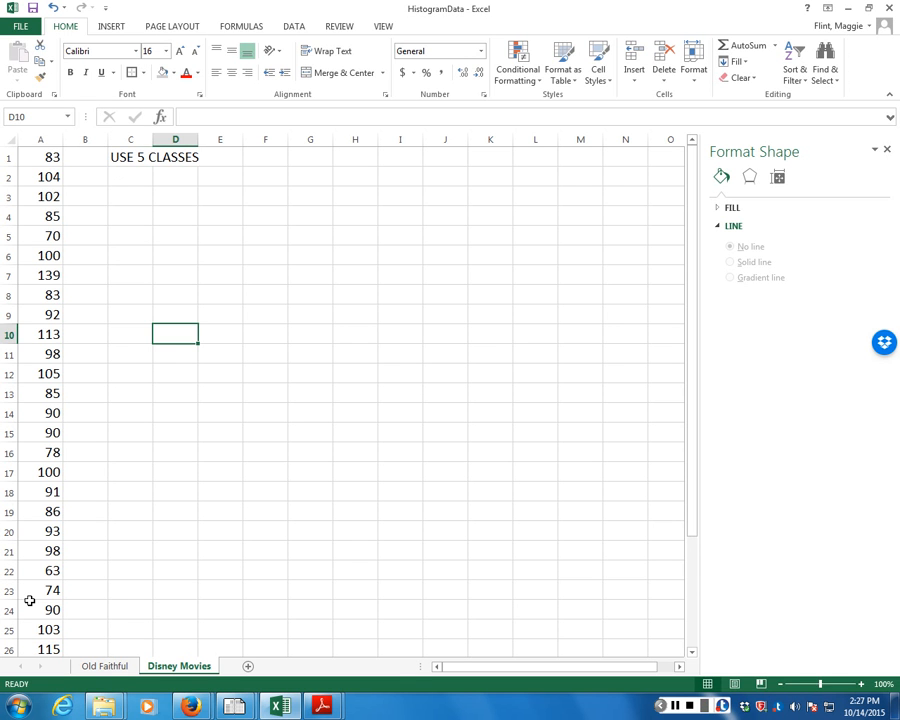
Return to the Old Faithful sheet and save the workbook to the Desktop under the author's username followed by _ExcelBasics.
left_click(104, 666)
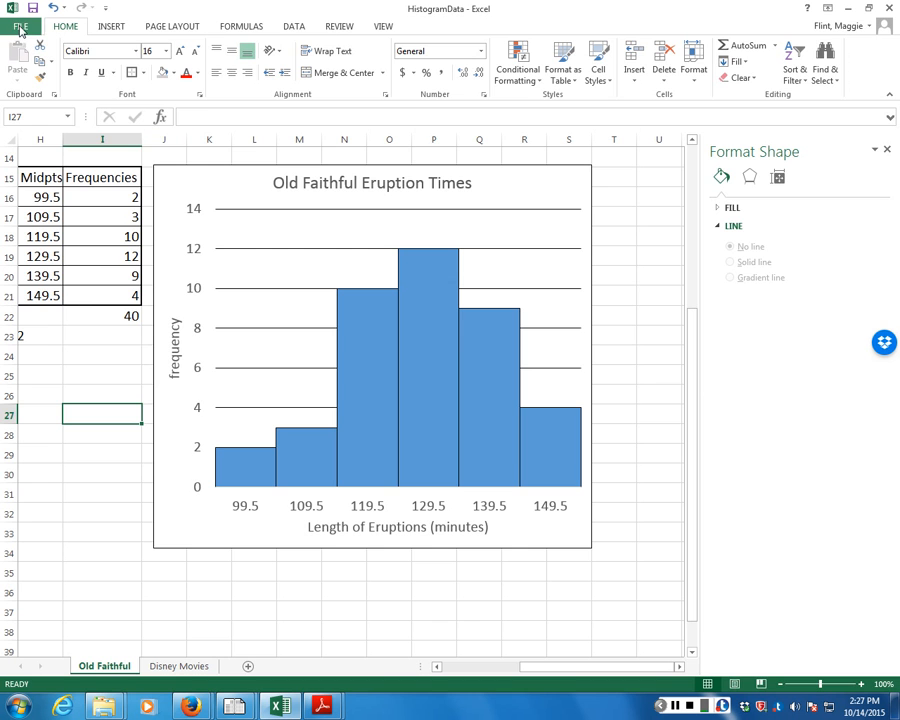
left_click(19, 28)
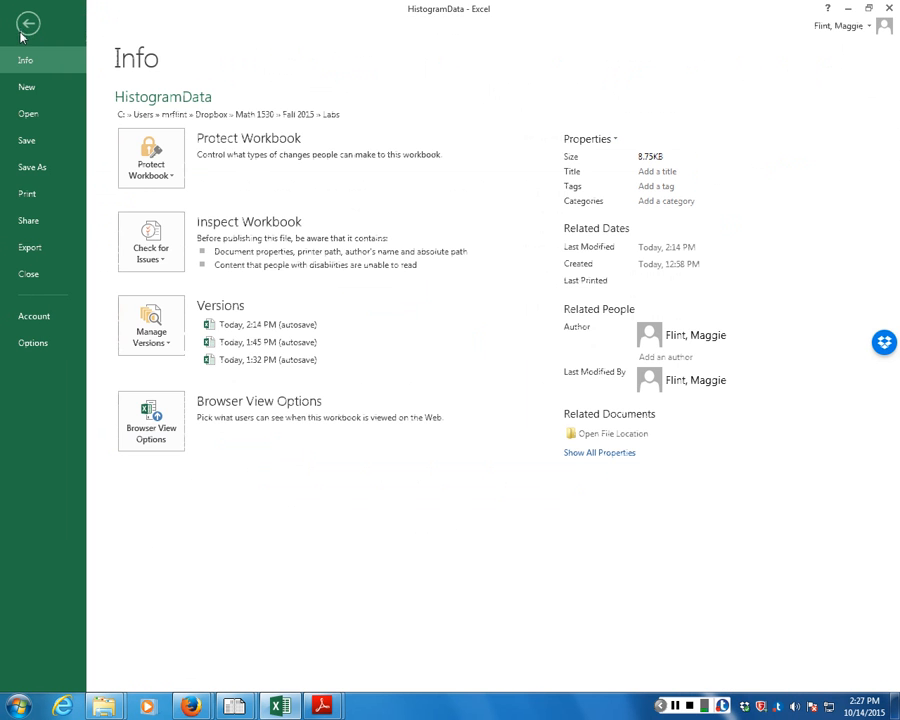
left_click(34, 172)
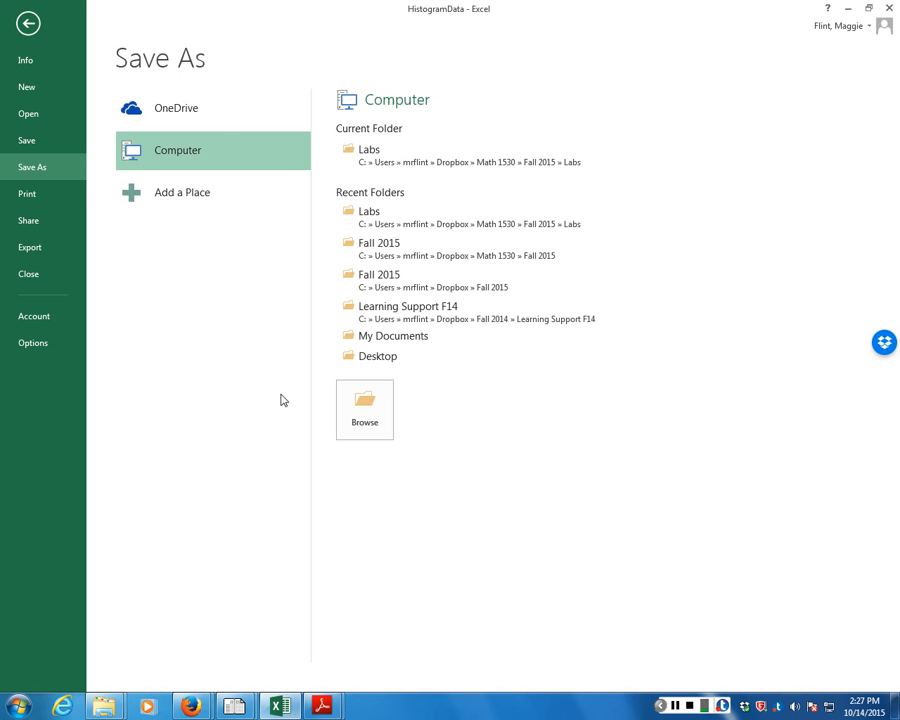
left_click(365, 413)
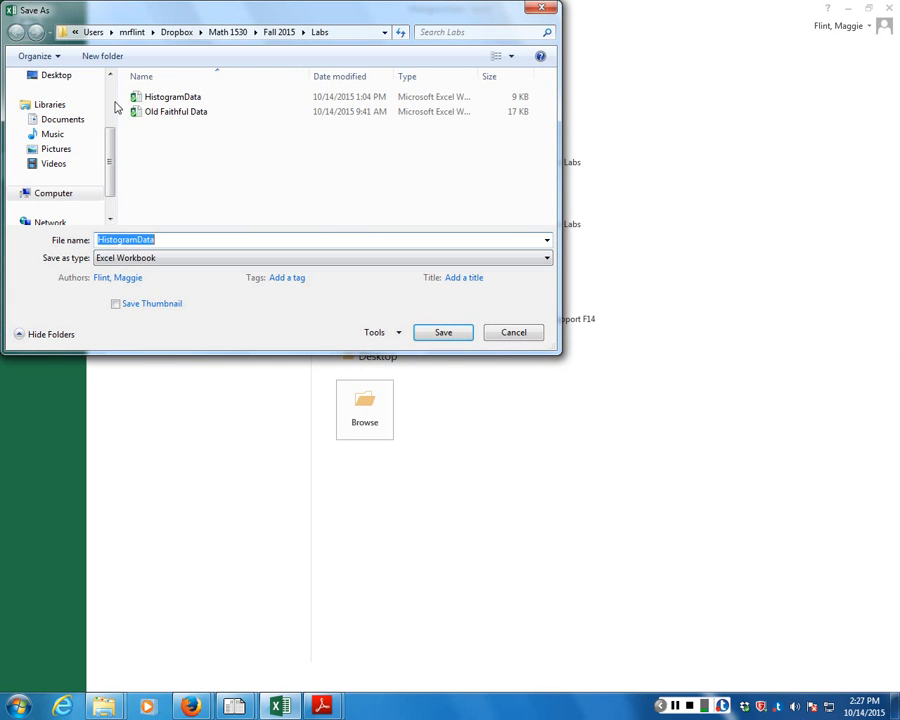
left_click(55, 78)
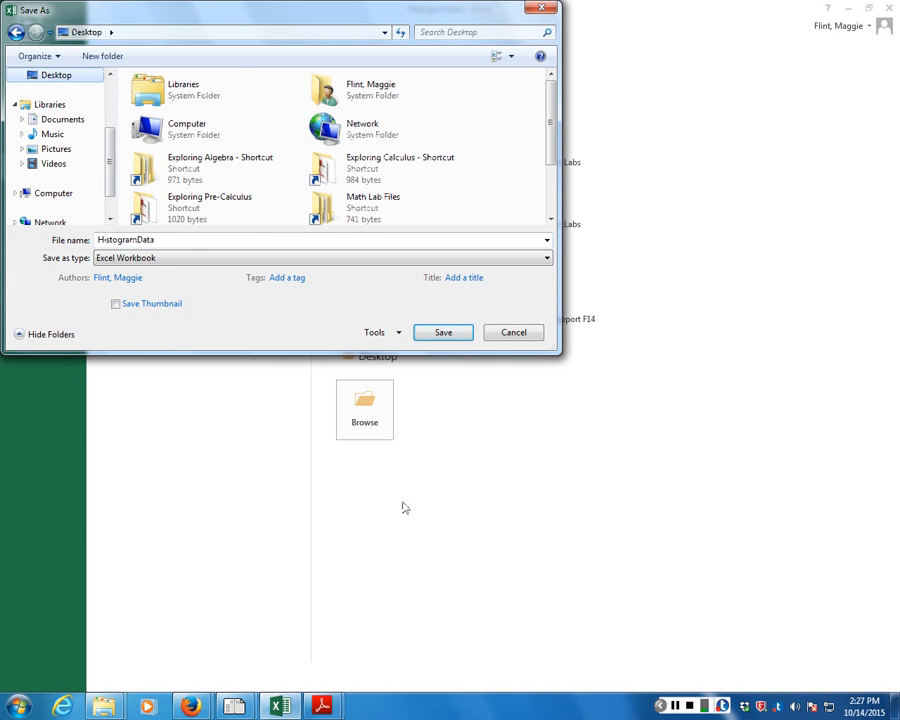
double_click(163, 240)
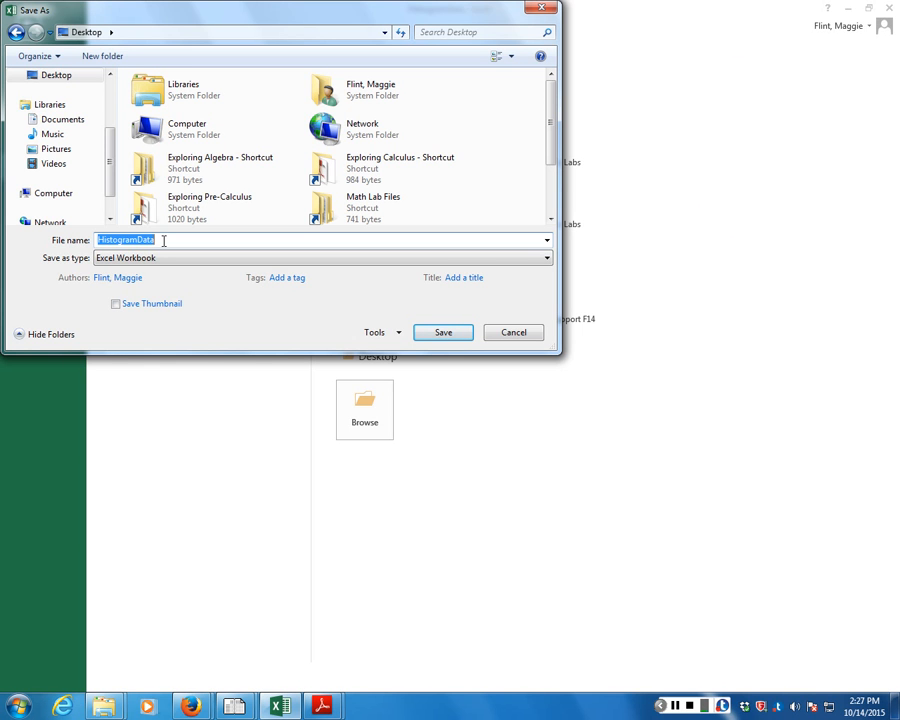
type("mrflint")
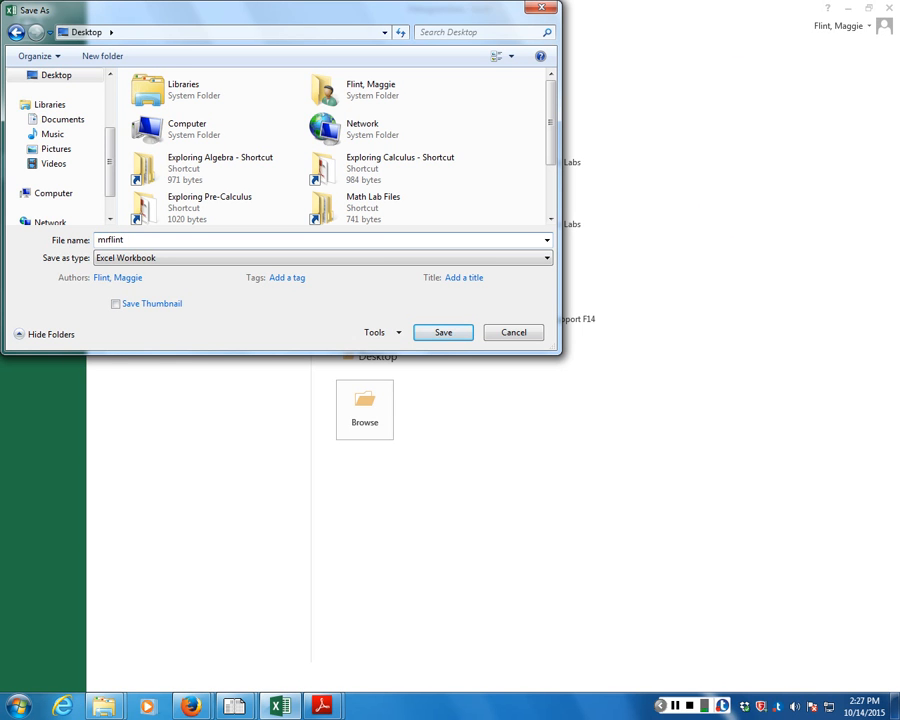
type("_Excel B")
key("BackSpace")
type("Basics")
left_click(440, 333)
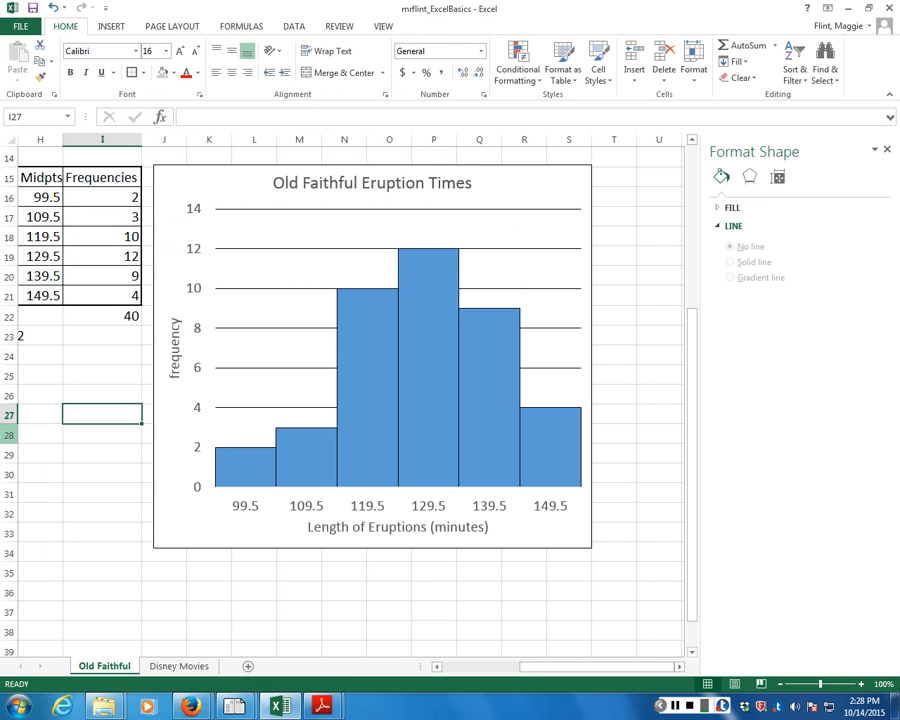